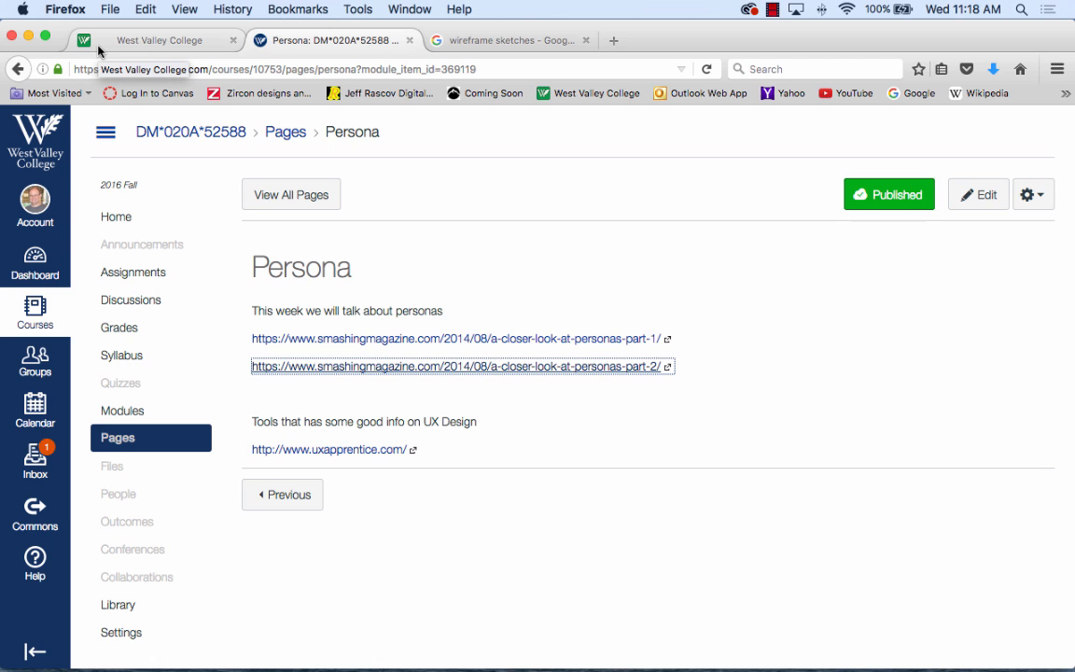
Hide the browser and open the interface folder on the desktop, moving its window aside
{"action": "left_click", "coordinate": [66, 8]}
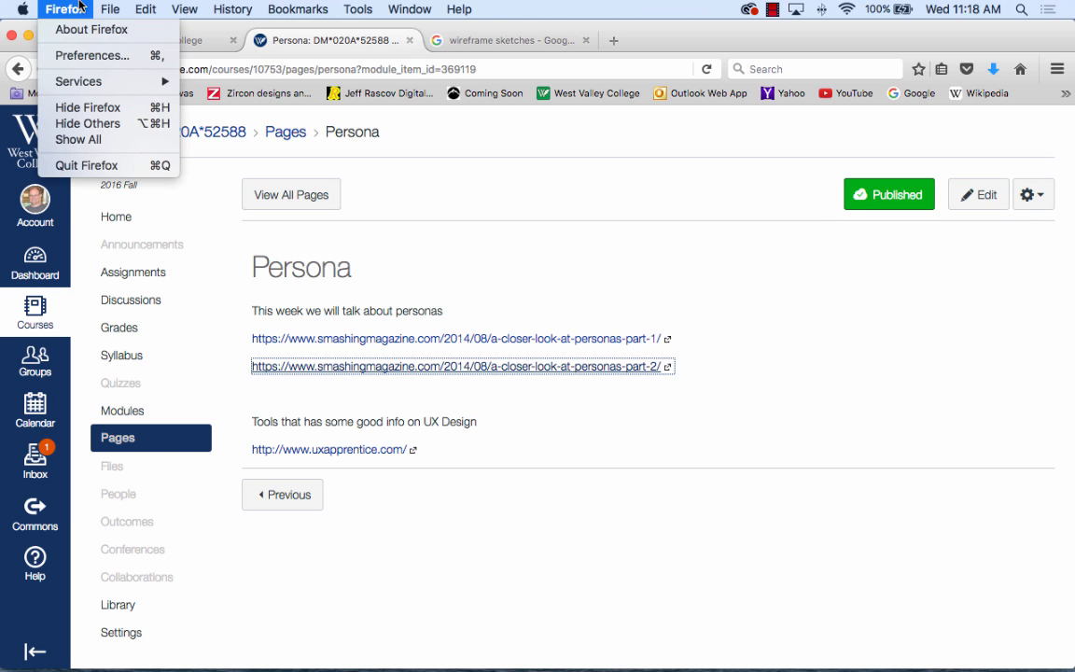
{"action": "left_click", "coordinate": [90, 109]}
{"action": "left_click", "coordinate": [320, 132]}
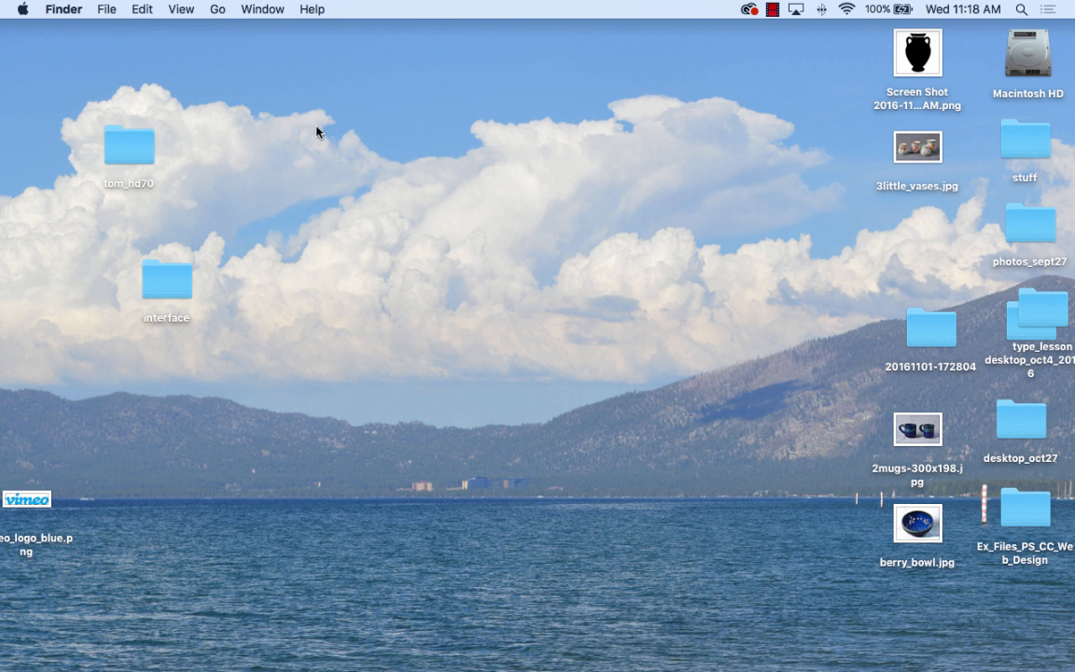
{"action": "left_click", "coordinate": [168, 280]}
{"action": "double_click", "coordinate": [170, 293]}
{"action": "left_click_drag", "start_coordinate": [377, 53], "coordinate": [144, 53]}
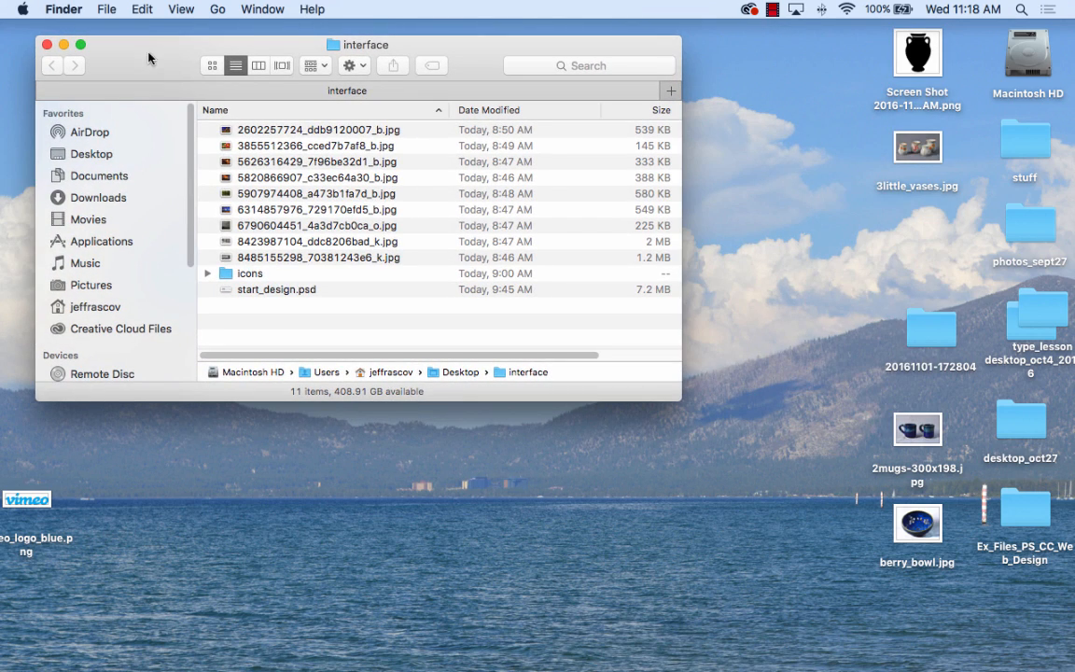
{"action": "double_click", "coordinate": [288, 147]}
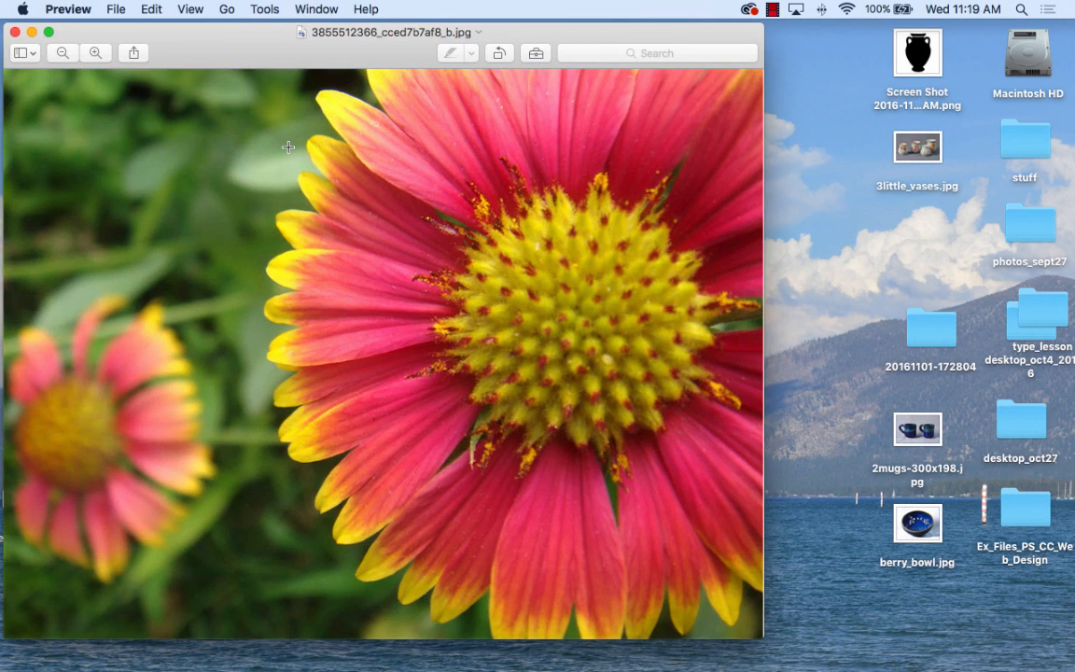
{"action": "left_click", "coordinate": [15, 31]}
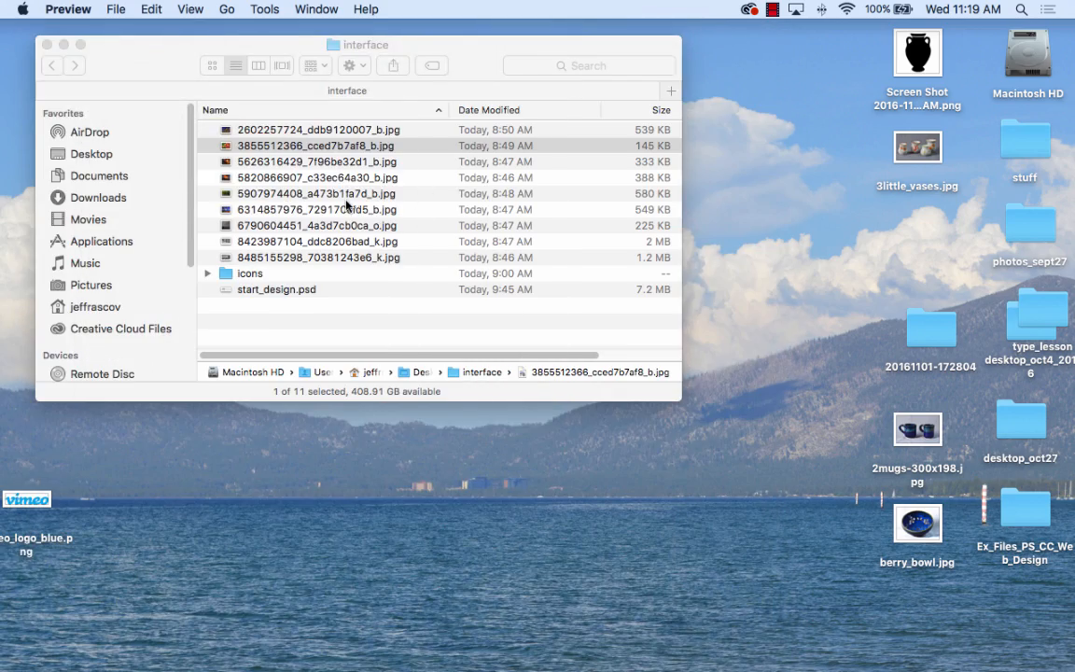
{"action": "double_click", "coordinate": [345, 197]}
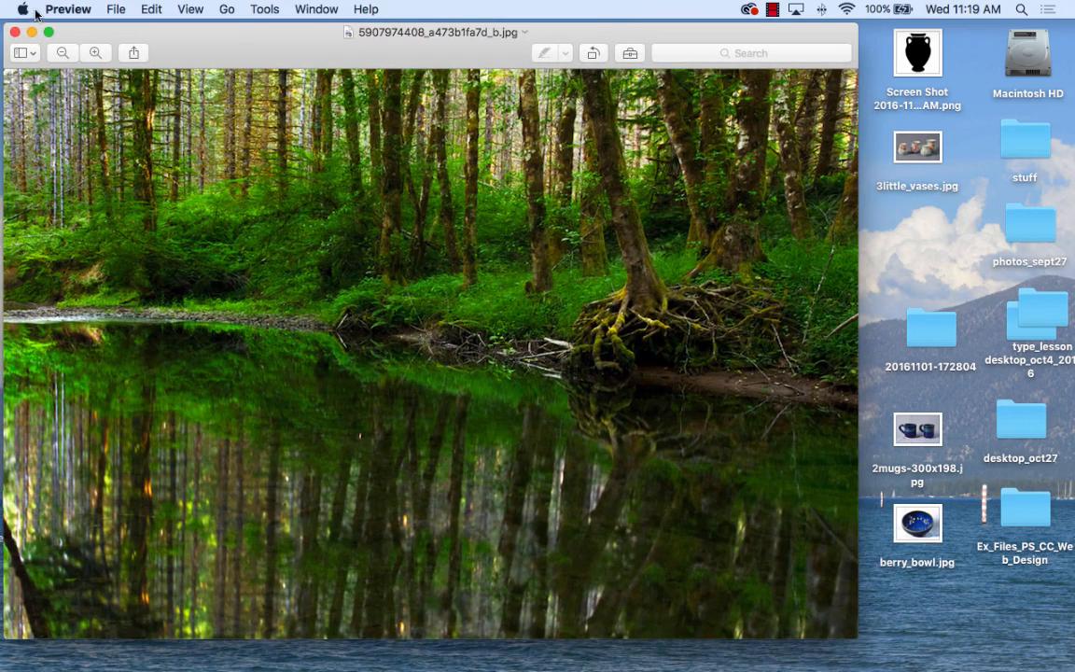
{"action": "left_click", "coordinate": [15, 32]}
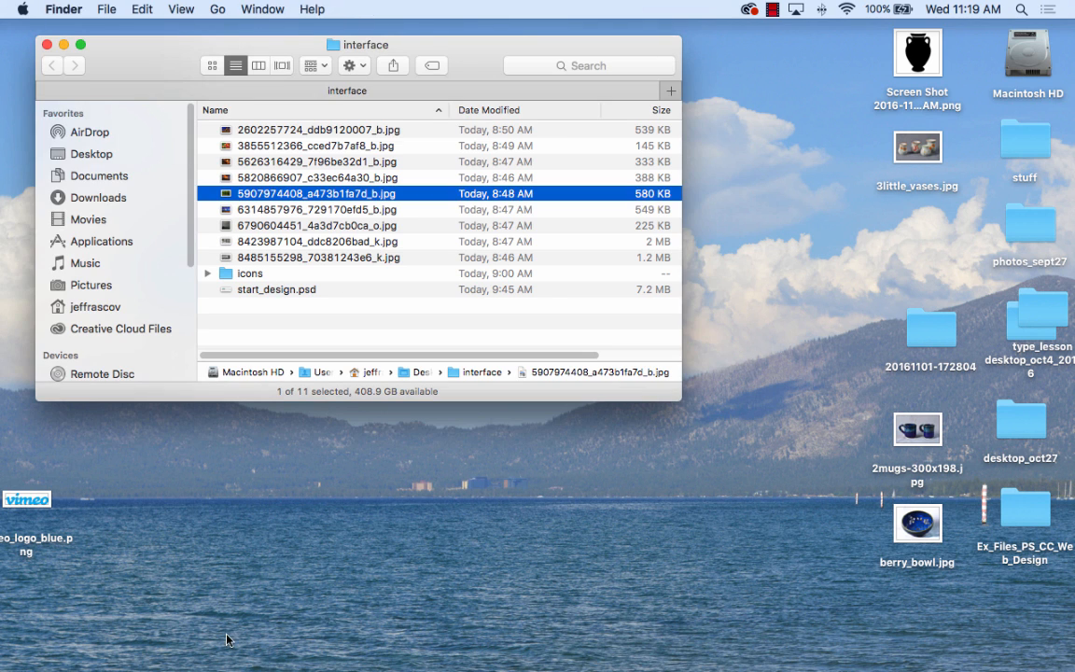
Switch to Firefox and load flickr.com in a new browser window
{"action": "left_click", "coordinate": [435, 642]}
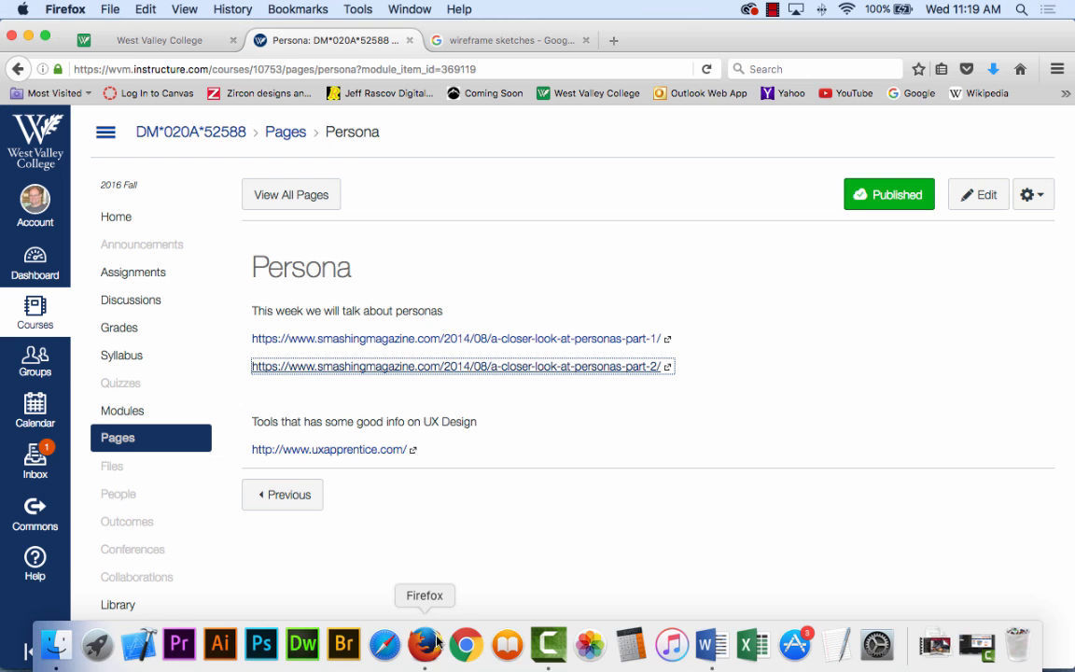
{"action": "left_click", "coordinate": [101, 7]}
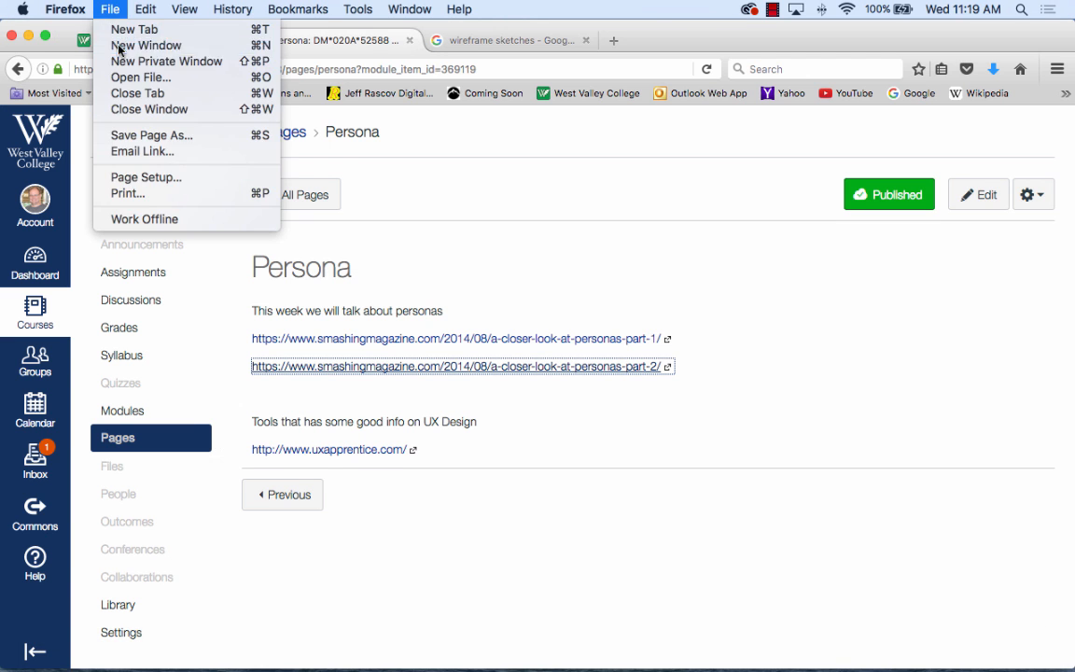
{"action": "left_click", "coordinate": [120, 45]}
{"action": "left_click", "coordinate": [214, 70]}
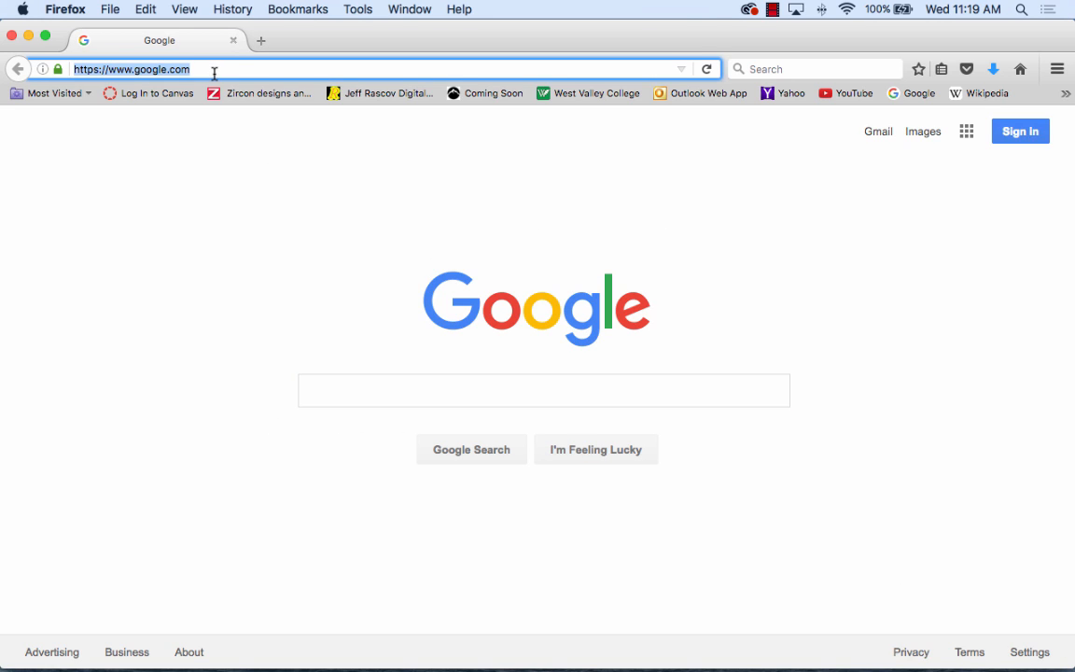
{"action": "type", "text": "flickr.com/"}
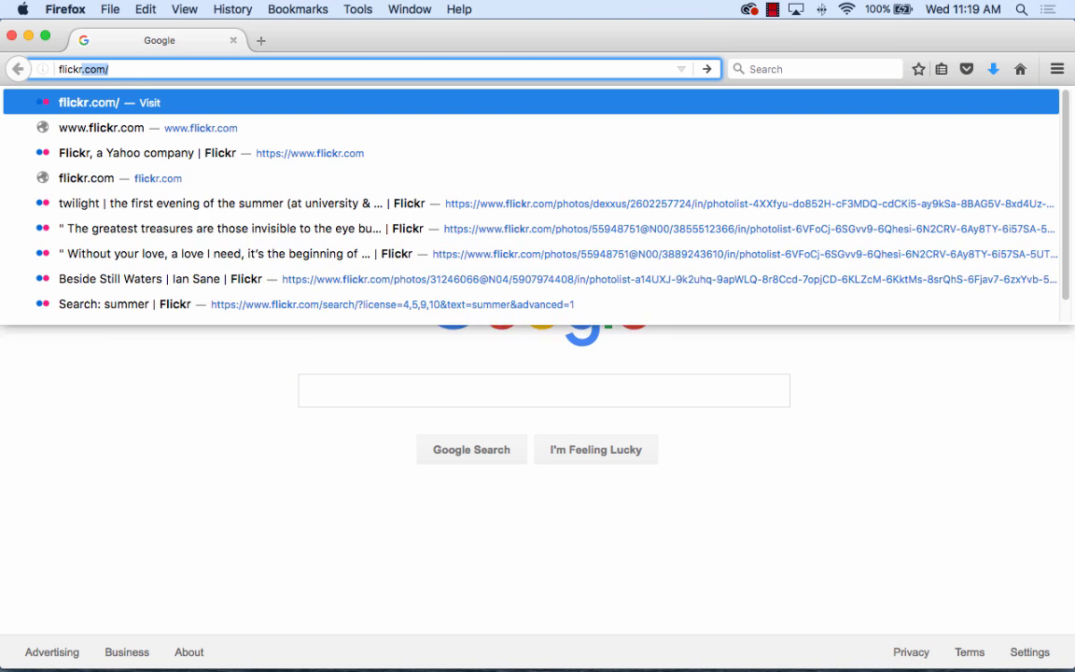
{"action": "key", "text": "Return"}
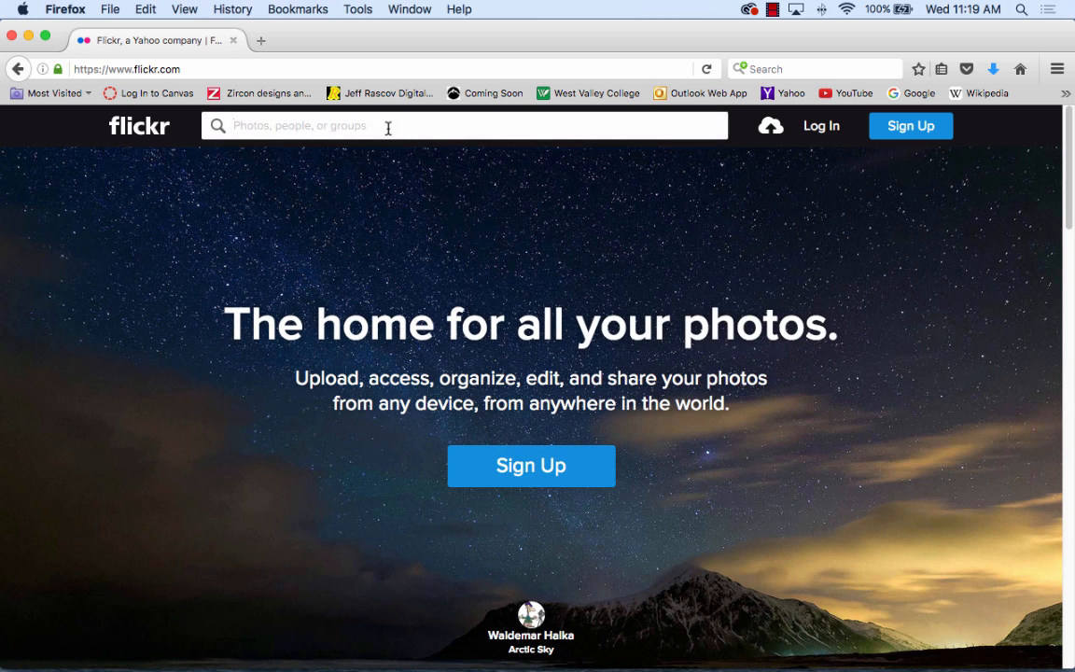
Search Flickr photos for "summer" and limit the results to the "Commercial use & mods allowed" license
{"action": "left_click", "coordinate": [389, 128]}
{"action": "type", "text": "summer"}
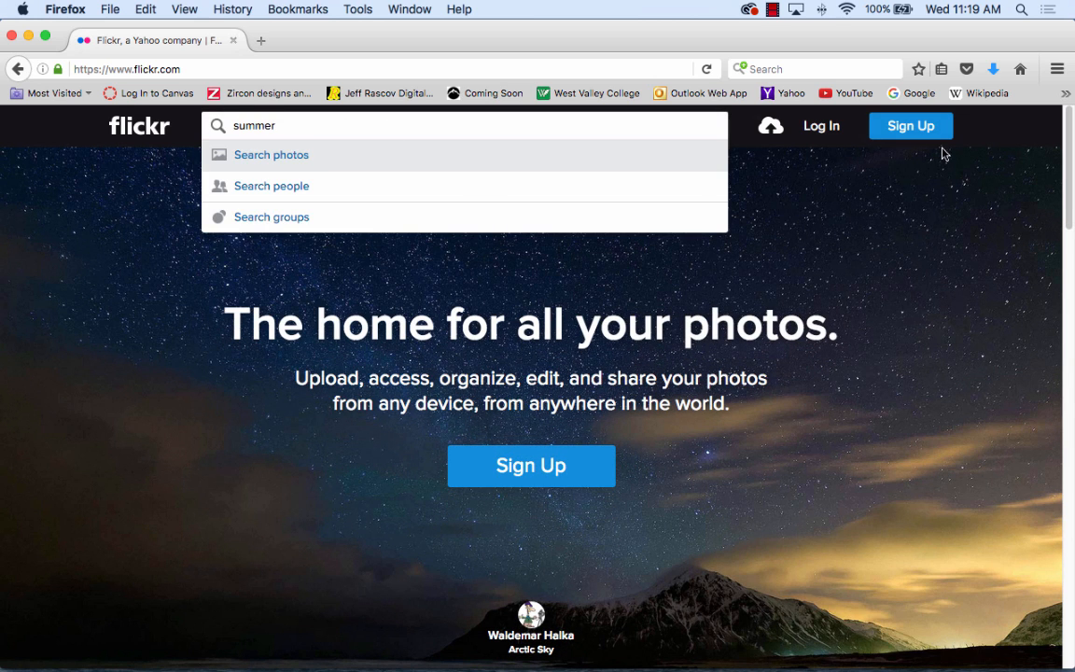
{"action": "key", "text": "Return"}
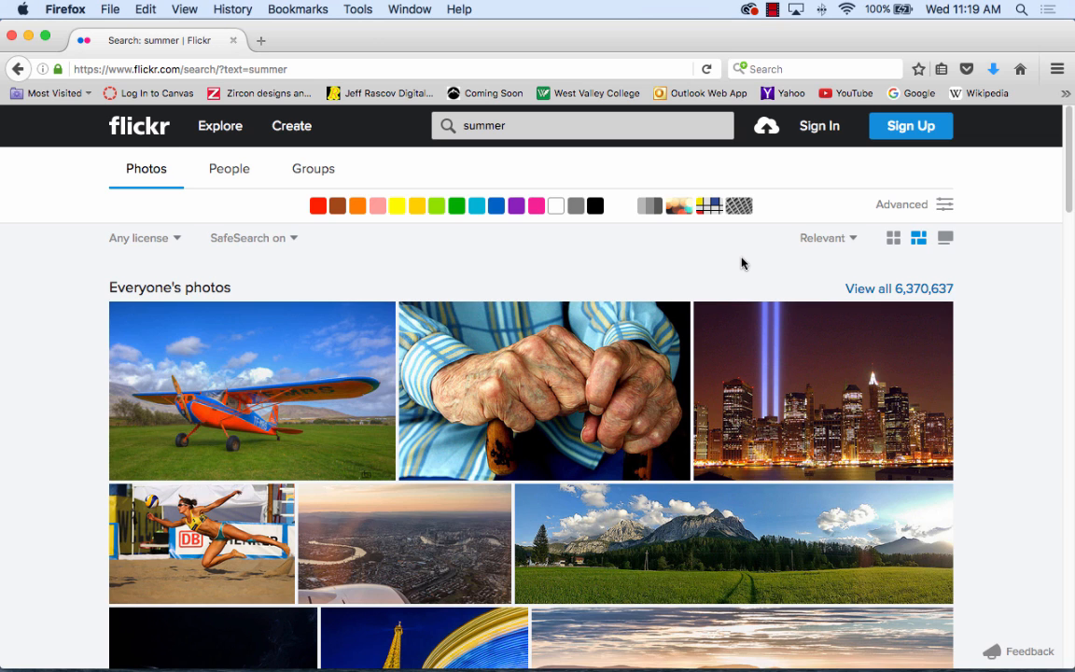
{"action": "left_click", "coordinate": [149, 241]}
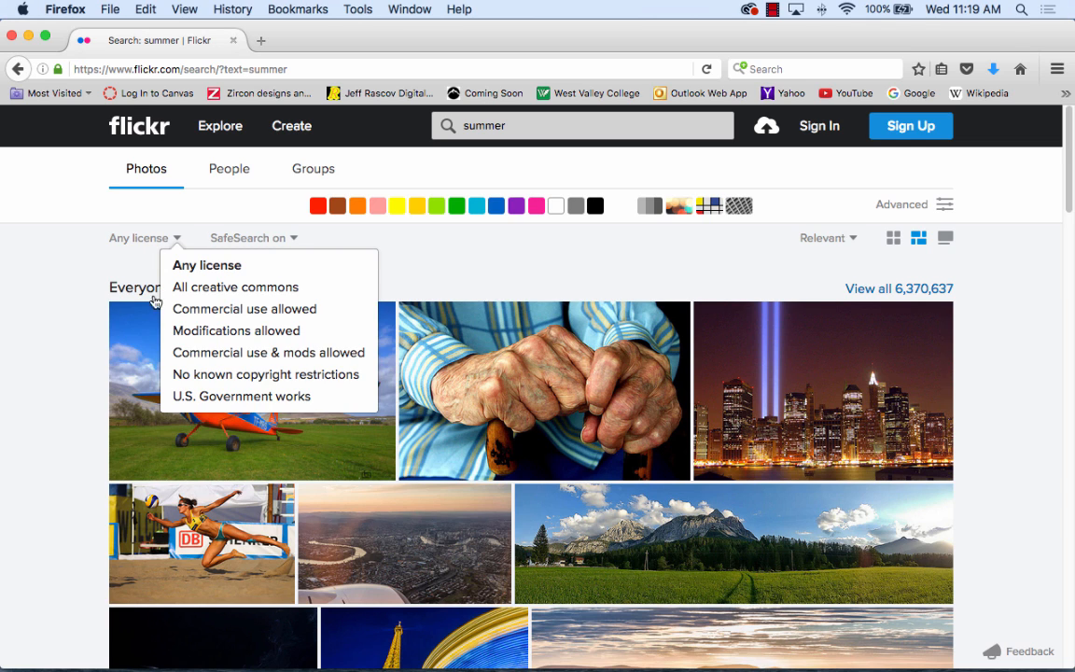
{"action": "left_click", "coordinate": [182, 353]}
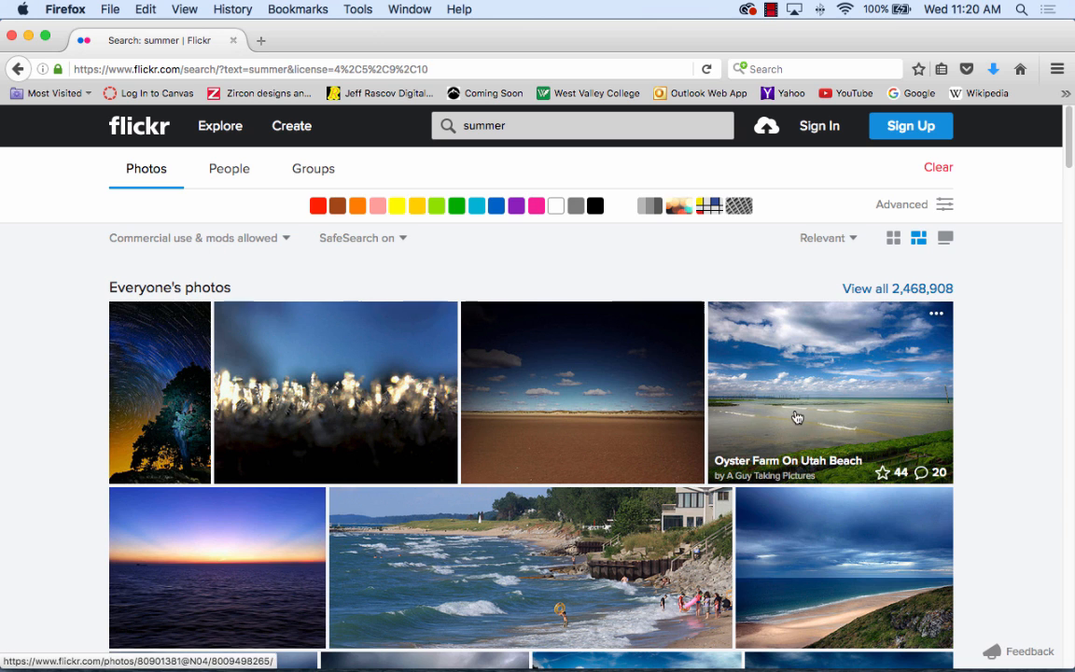
Browse the summer photos and open the page of "Dark Sky Over A Blue Sea"
{"action": "scroll", "coordinate": [828, 427], "scroll_direction": "down", "scroll_amount": 1}
{"action": "scroll", "coordinate": [828, 426], "scroll_direction": "down", "scroll_amount": 3}
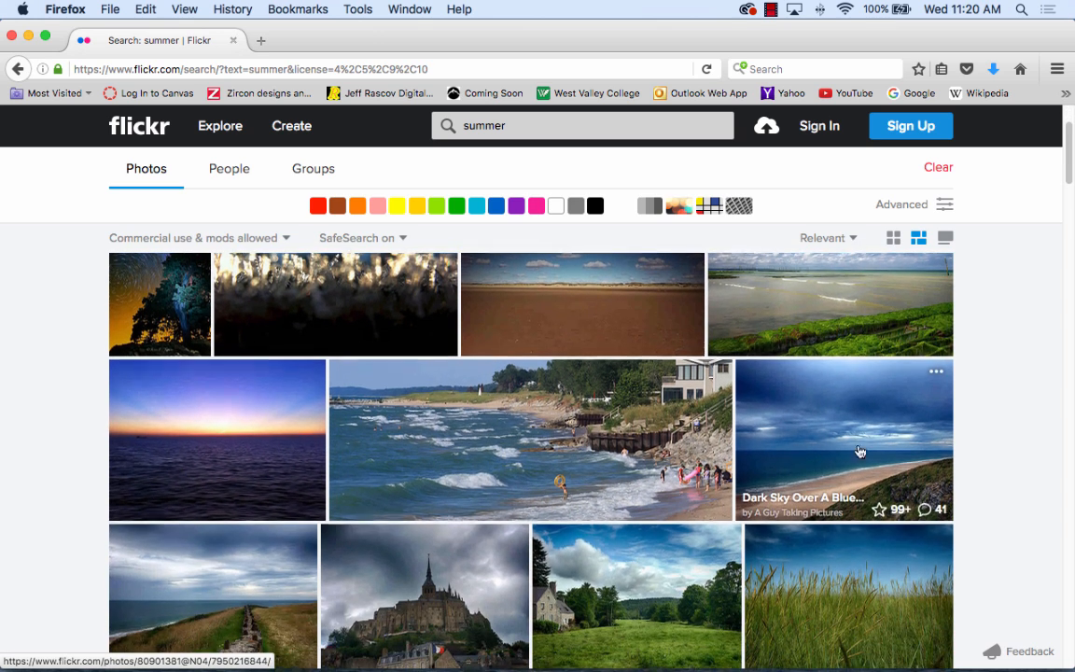
{"action": "left_click", "coordinate": [850, 450]}
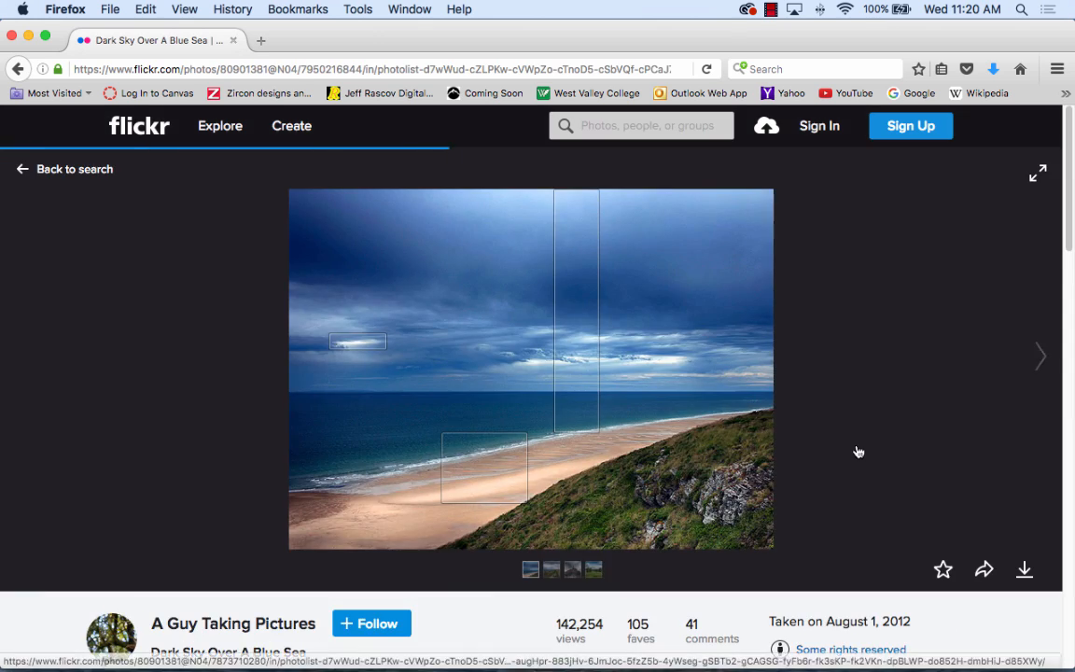
Review the photo's Creative Commons license terms, close the license page, and show the photo's available download sizes
{"action": "scroll", "coordinate": [875, 389], "scroll_direction": "down", "scroll_amount": 3}
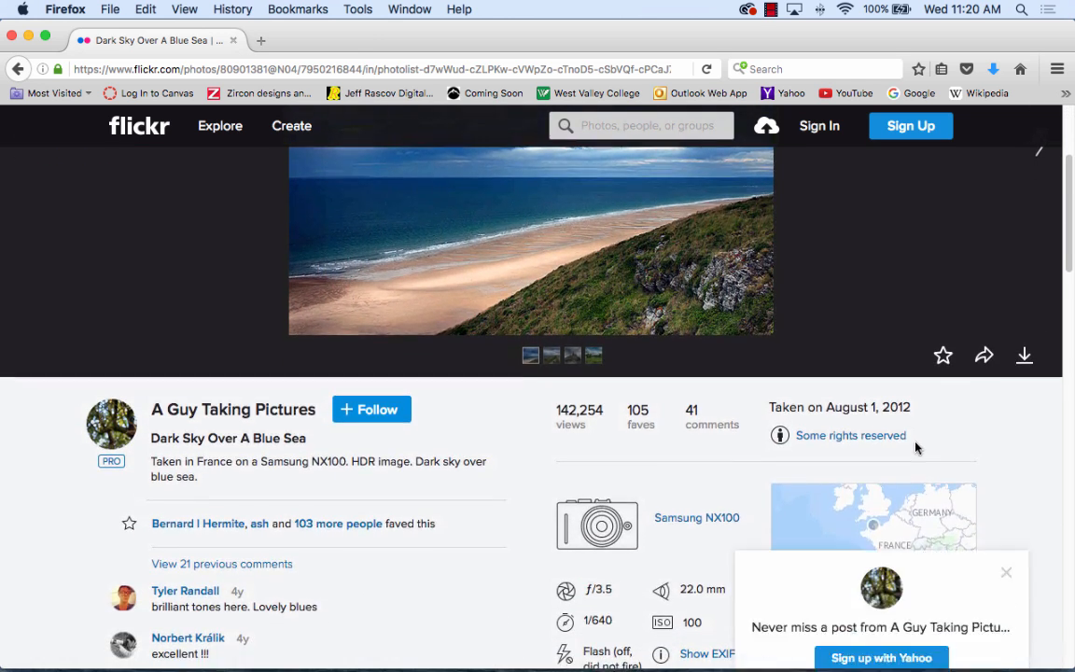
{"action": "left_click", "coordinate": [851, 428]}
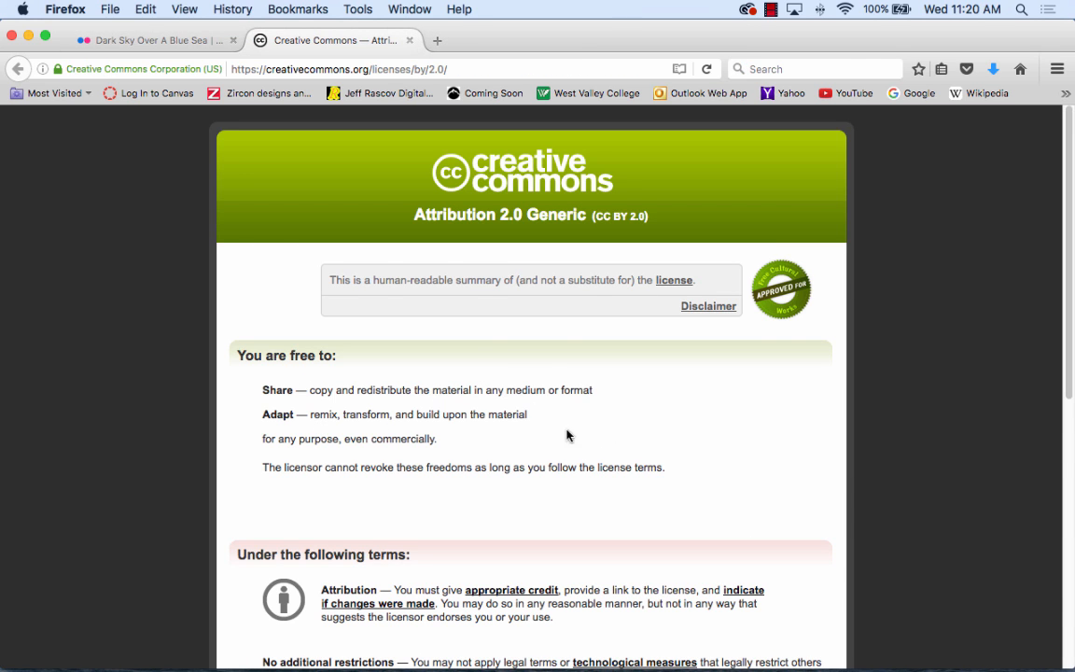
{"action": "scroll", "coordinate": [631, 437], "scroll_direction": "down", "scroll_amount": 8}
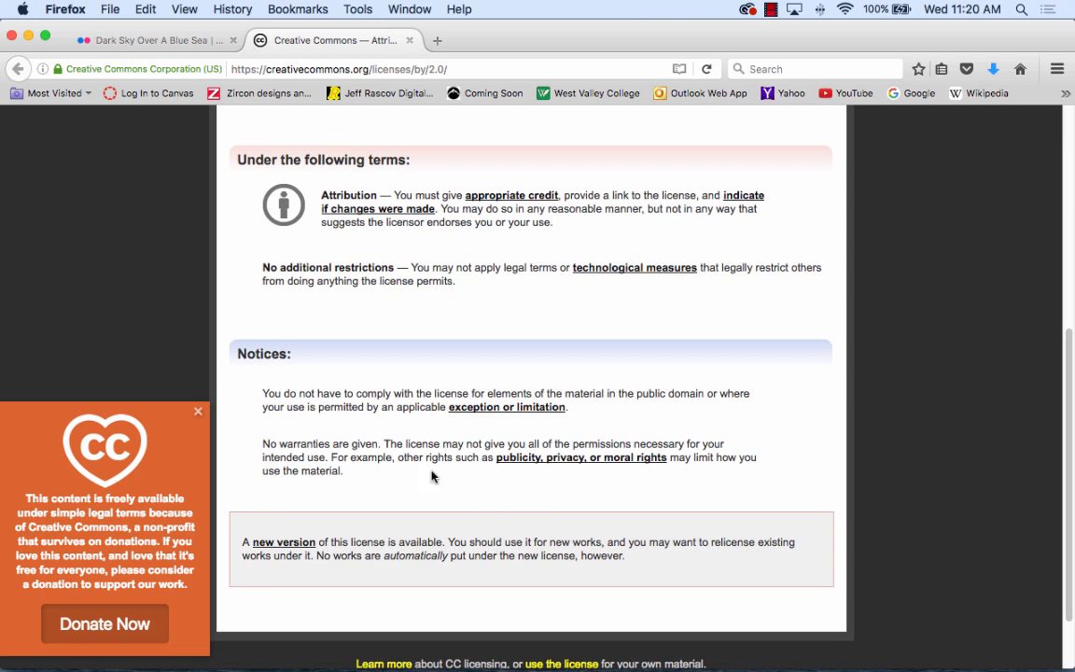
{"action": "left_click", "coordinate": [198, 413]}
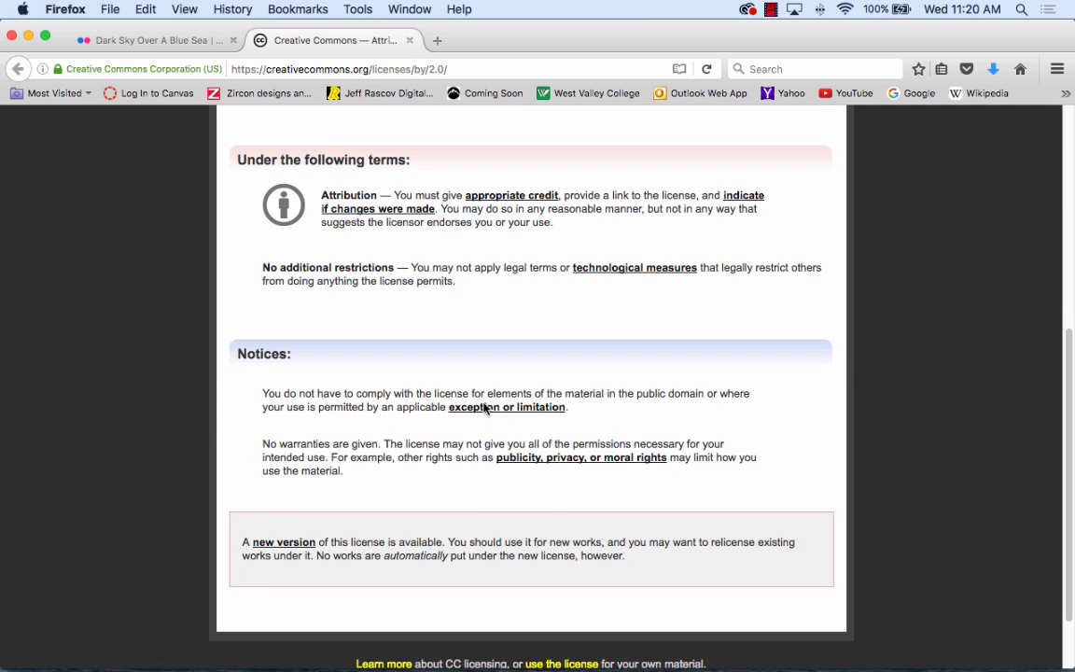
{"action": "scroll", "coordinate": [820, 374], "scroll_direction": "up", "scroll_amount": 8}
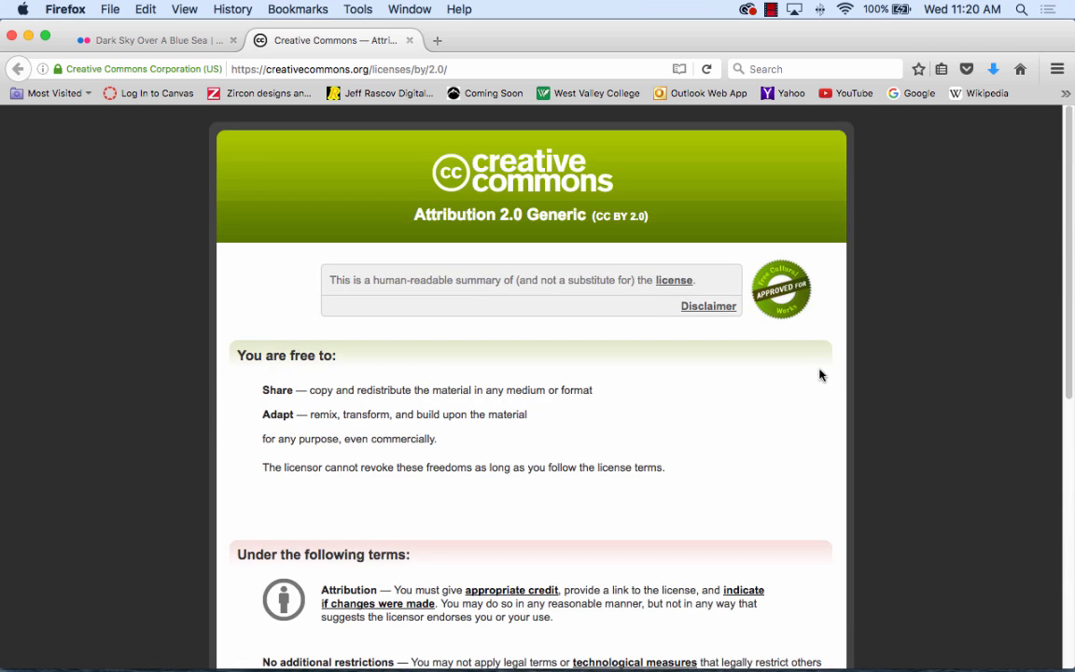
{"action": "left_click", "coordinate": [408, 40]}
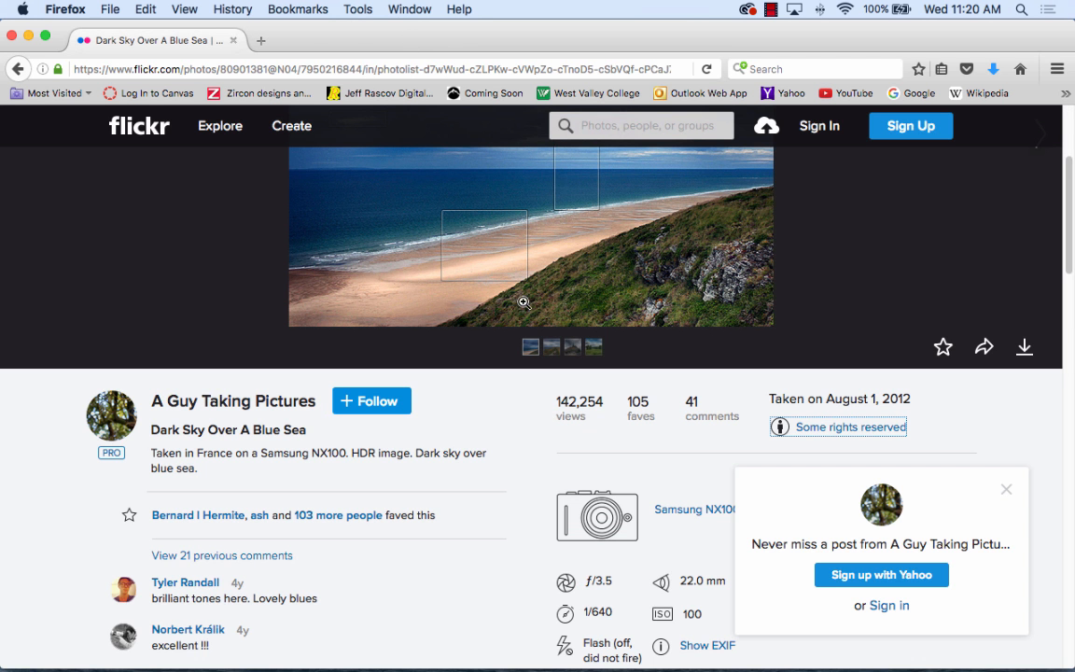
{"action": "left_click", "coordinate": [1025, 348]}
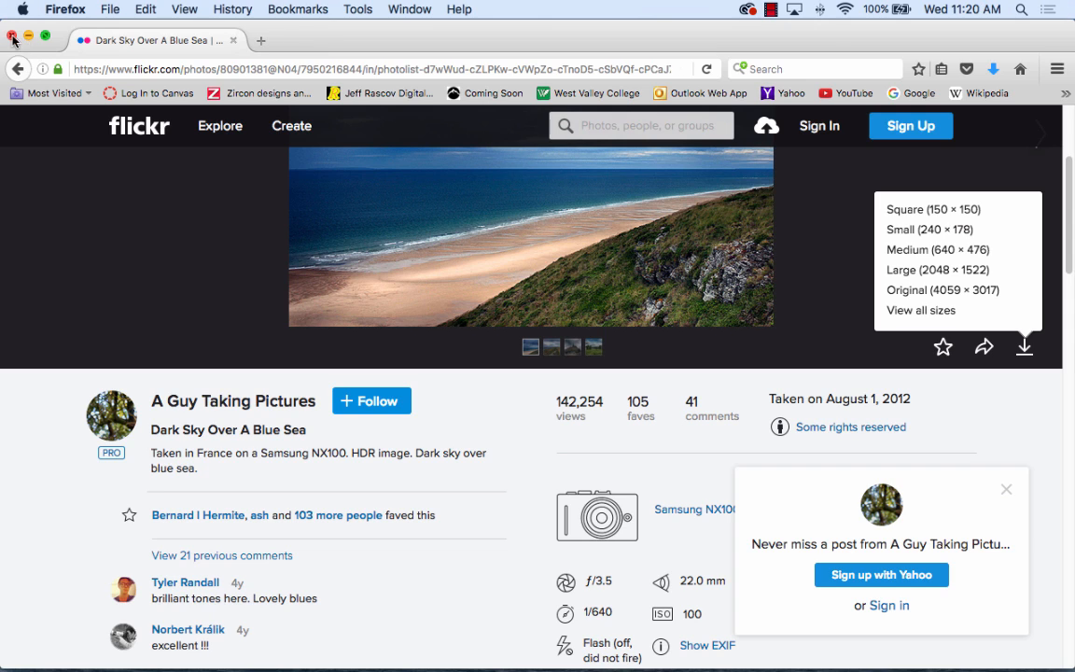
Open the bookmarked Material icons page at material.io/icons
{"action": "left_click", "coordinate": [295, 8]}
{"action": "mouse_move", "coordinate": [408, 657]}
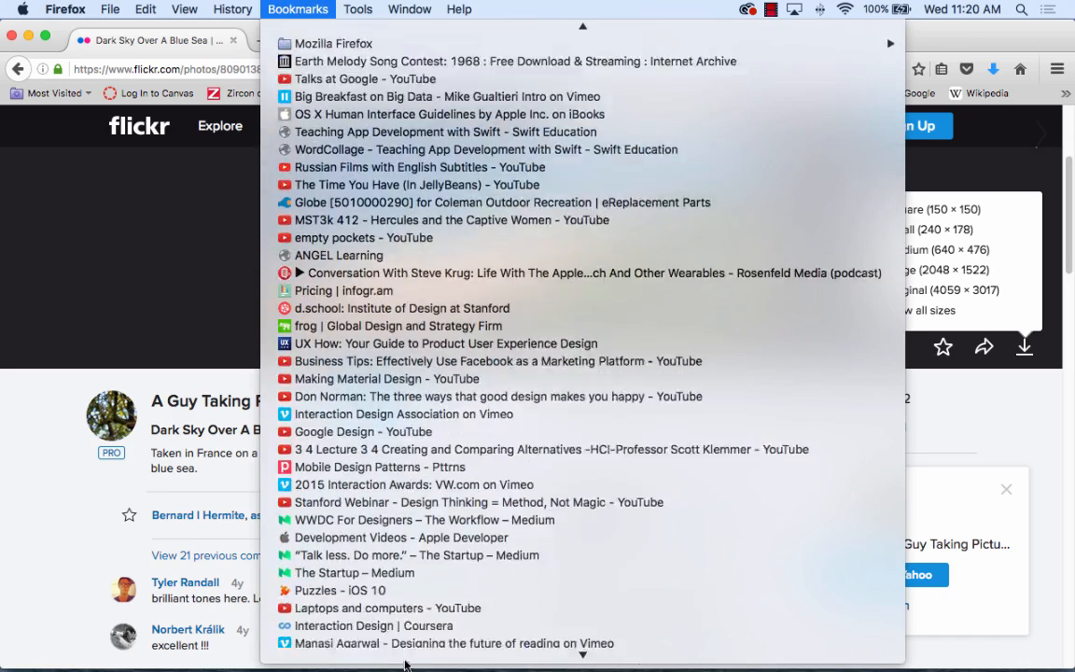
{"action": "left_click", "coordinate": [408, 654]}
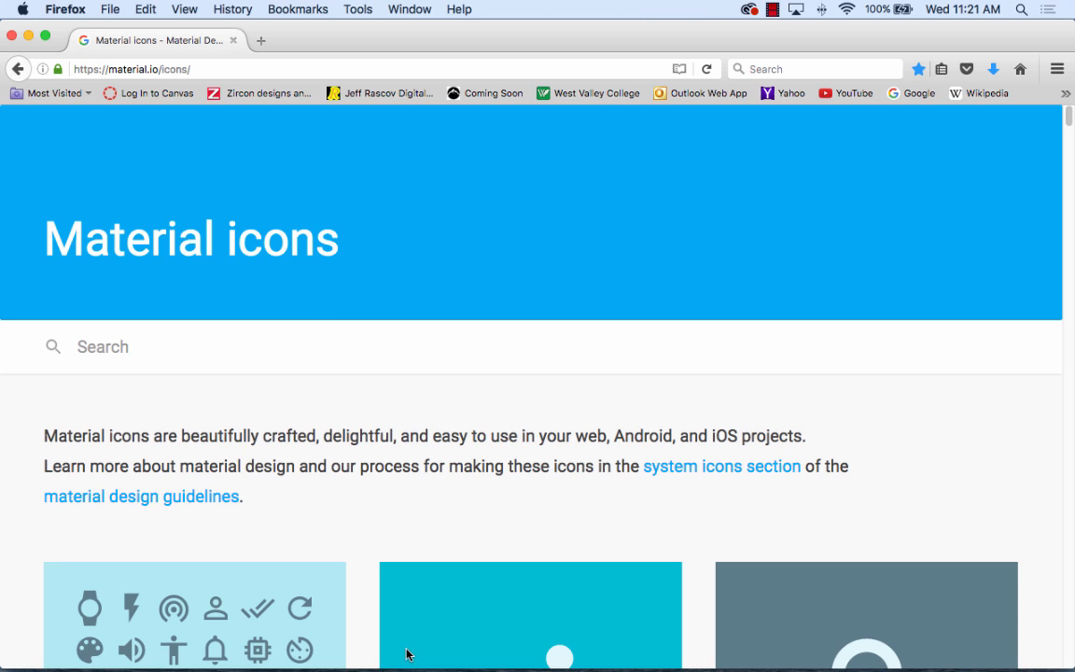
Examine the Material icons library from the first icon category through to the Content category
{"action": "scroll", "coordinate": [619, 463], "scroll_direction": "down", "scroll_amount": 15}
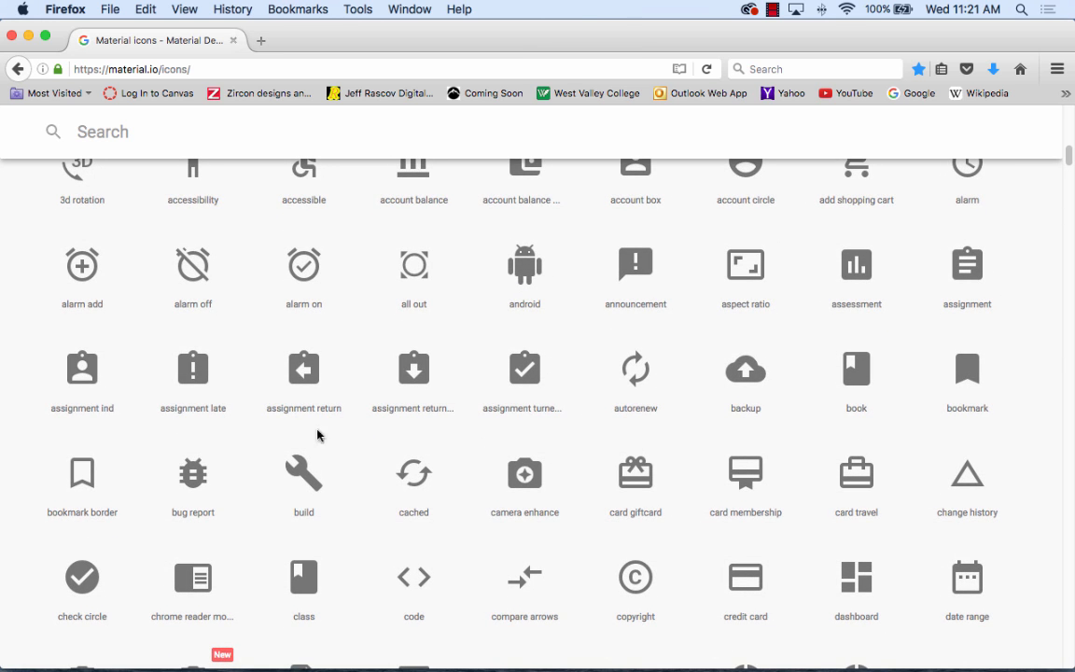
{"action": "scroll", "coordinate": [639, 425], "scroll_direction": "down", "scroll_amount": 5}
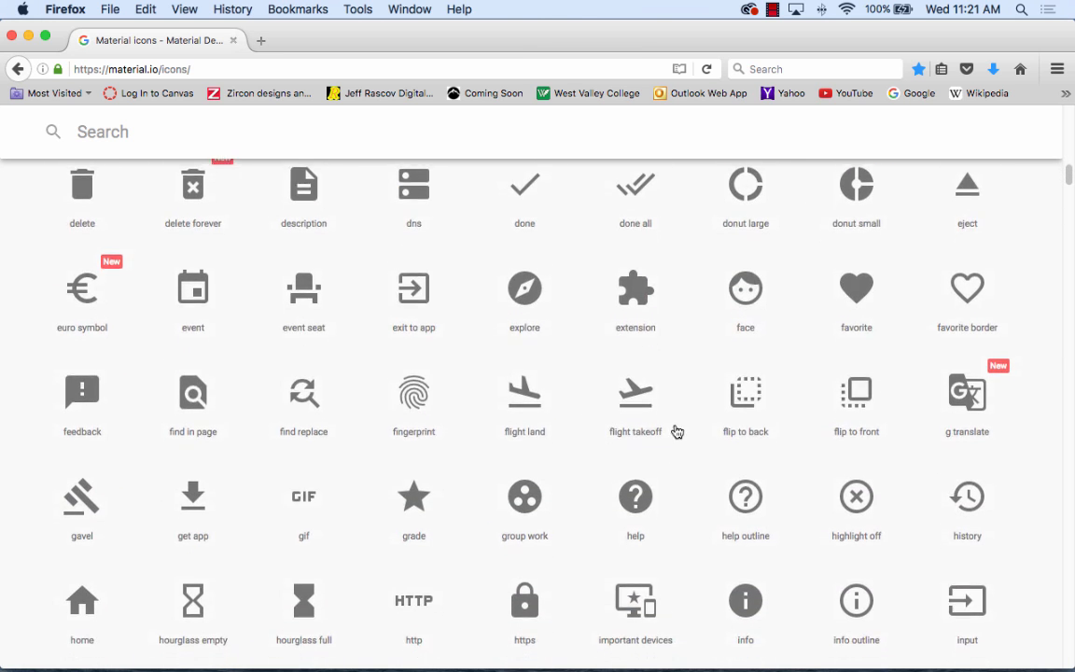
{"action": "scroll", "coordinate": [611, 451], "scroll_direction": "down", "scroll_amount": 5}
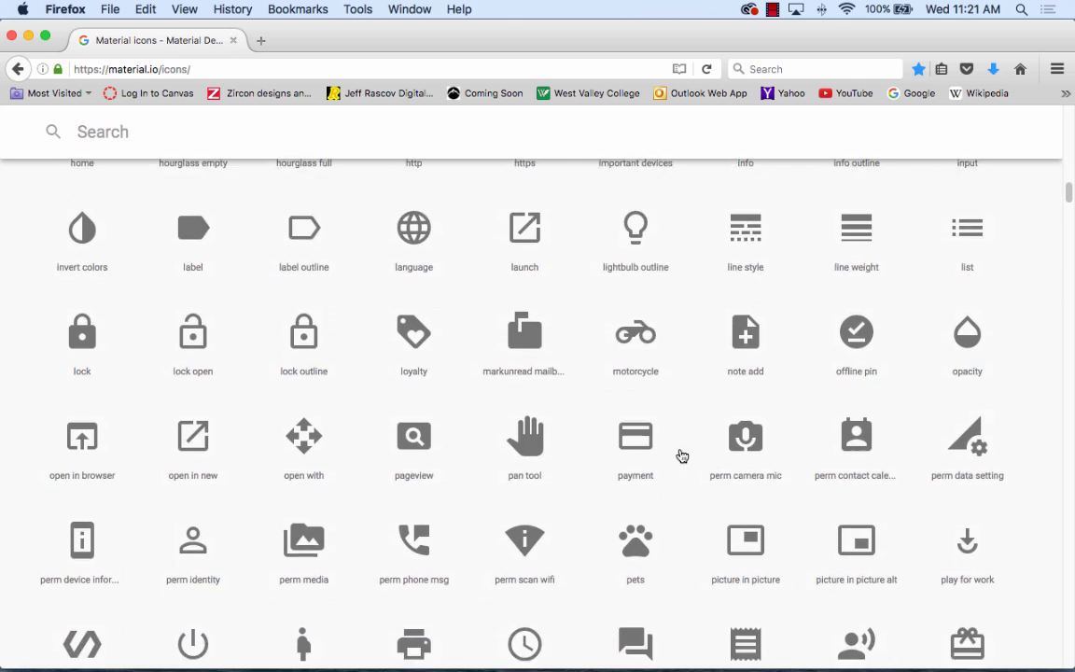
{"action": "scroll", "coordinate": [585, 430], "scroll_direction": "down", "scroll_amount": 3}
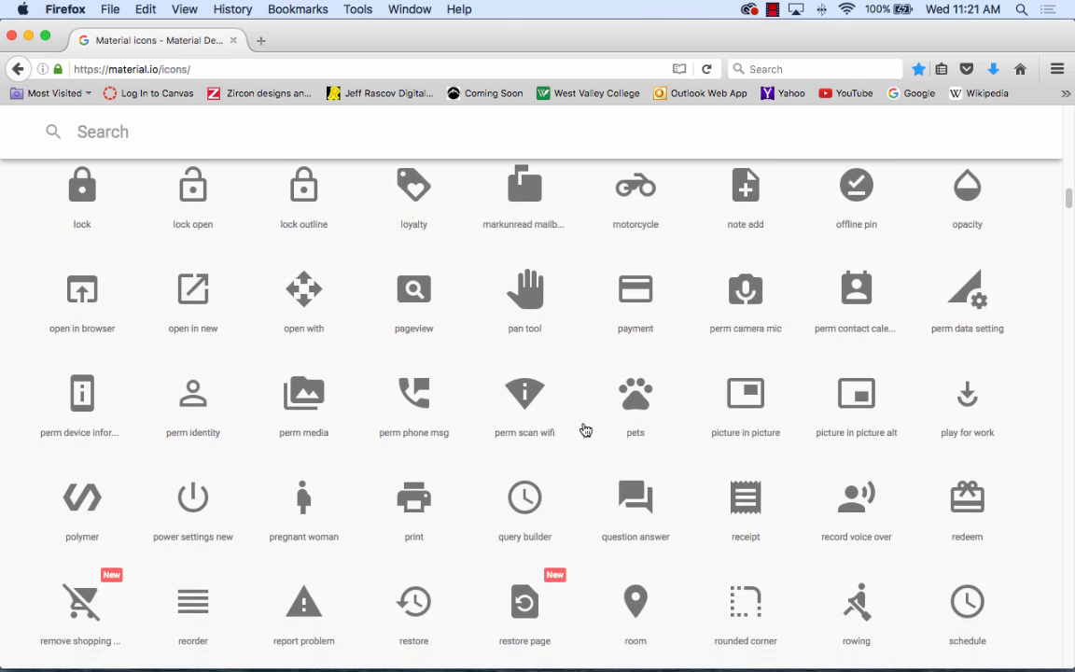
{"action": "scroll", "coordinate": [585, 430], "scroll_direction": "down", "scroll_amount": 3}
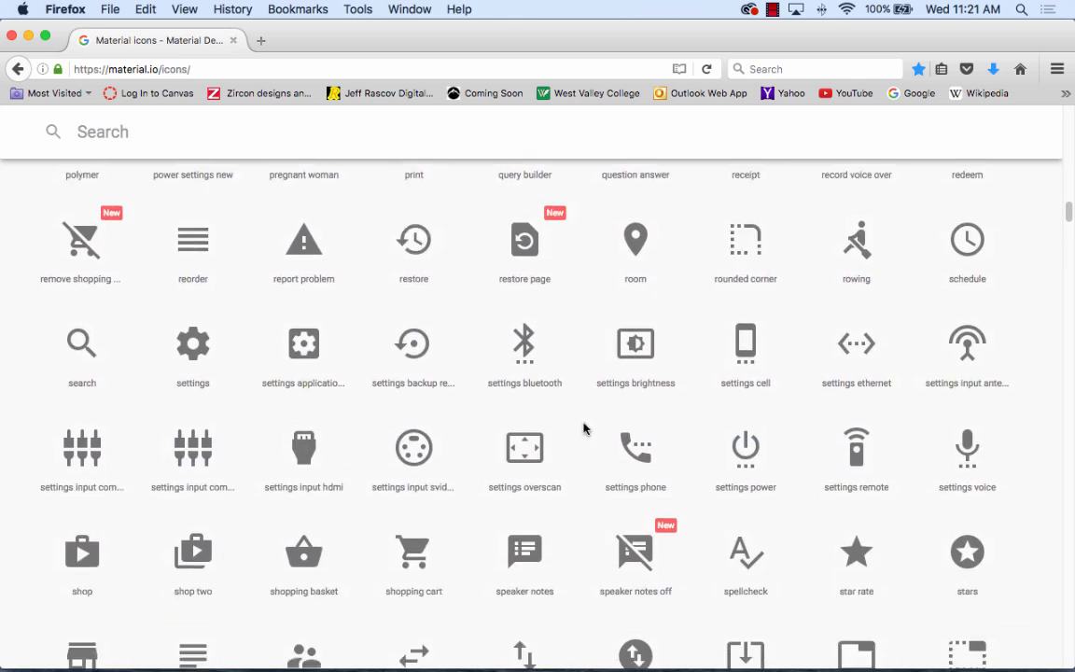
{"action": "scroll", "coordinate": [682, 302], "scroll_direction": "down", "scroll_amount": 20}
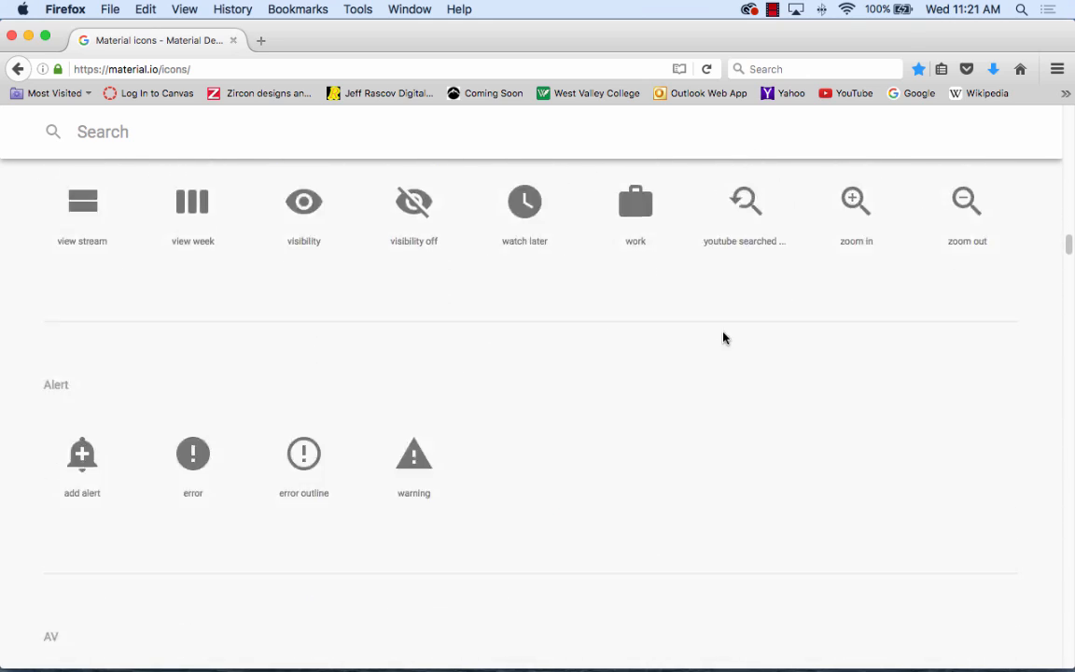
{"action": "scroll", "coordinate": [724, 339], "scroll_direction": "down", "scroll_amount": 3}
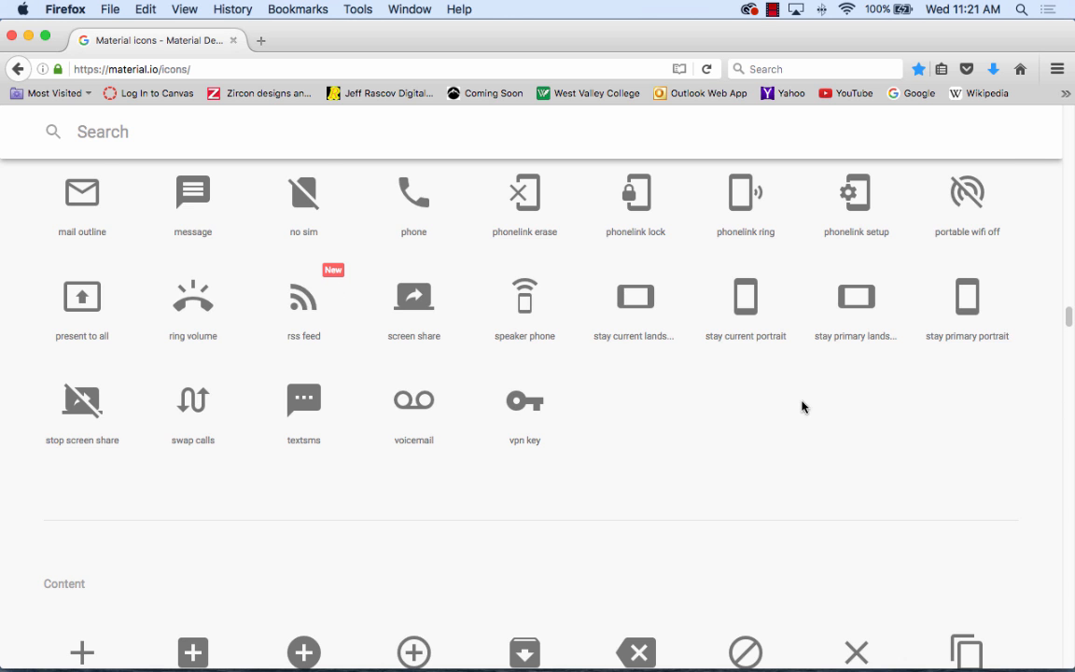
{"action": "scroll", "coordinate": [801, 406], "scroll_direction": "down", "scroll_amount": 5}
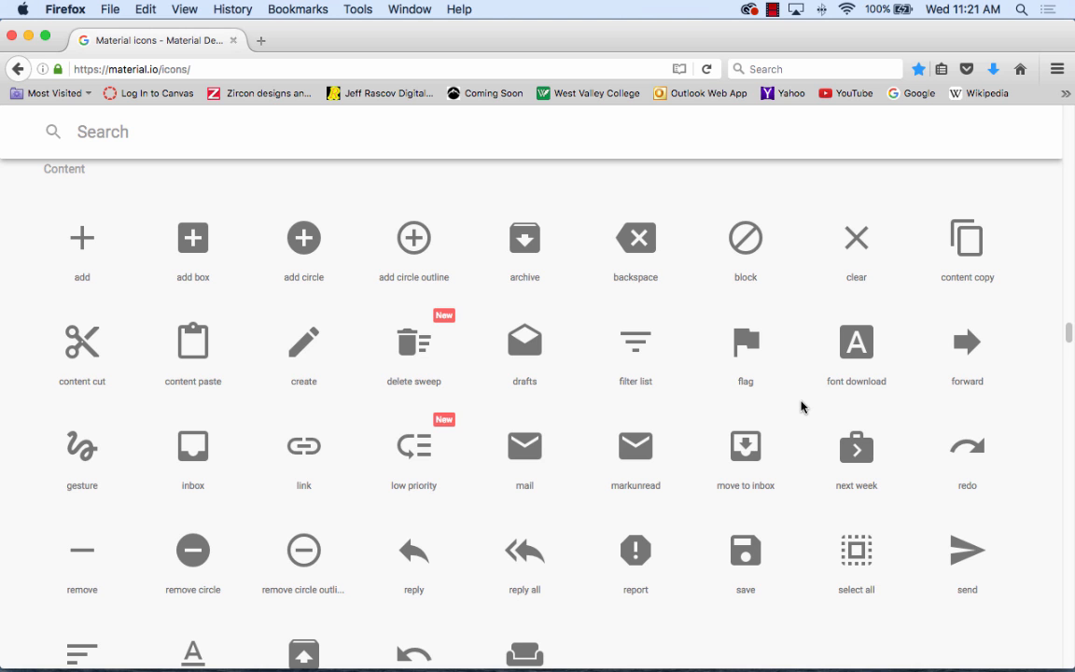
Download the black 24dp reply icon from the Content category as an SVG file
{"action": "scroll", "coordinate": [801, 407], "scroll_direction": "down", "scroll_amount": 1}
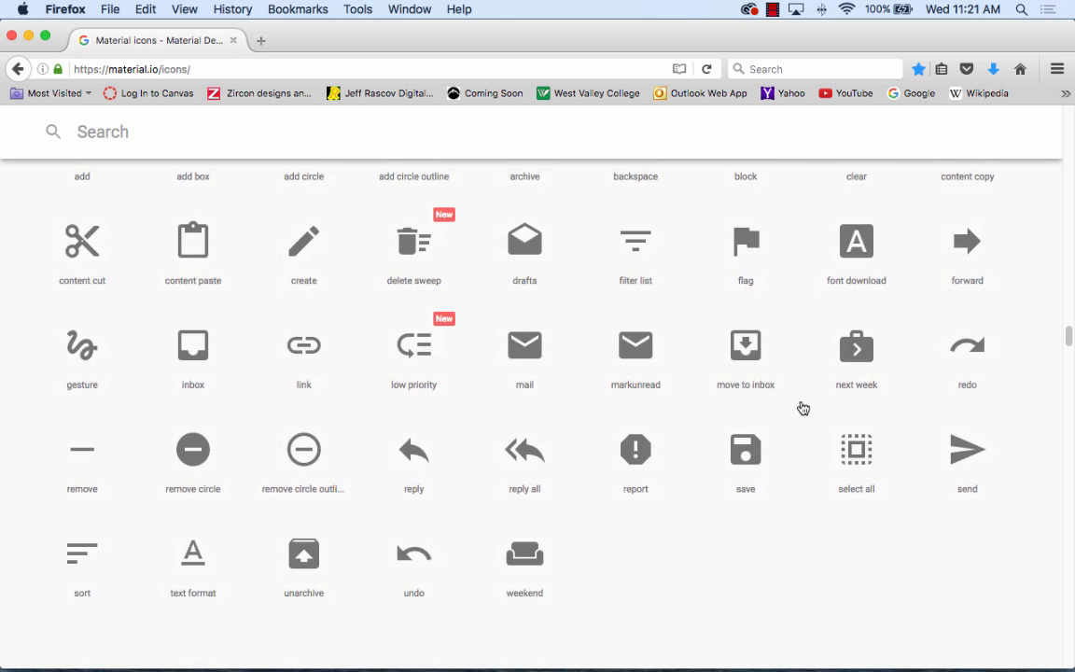
{"action": "scroll", "coordinate": [801, 406], "scroll_direction": "down", "scroll_amount": 3}
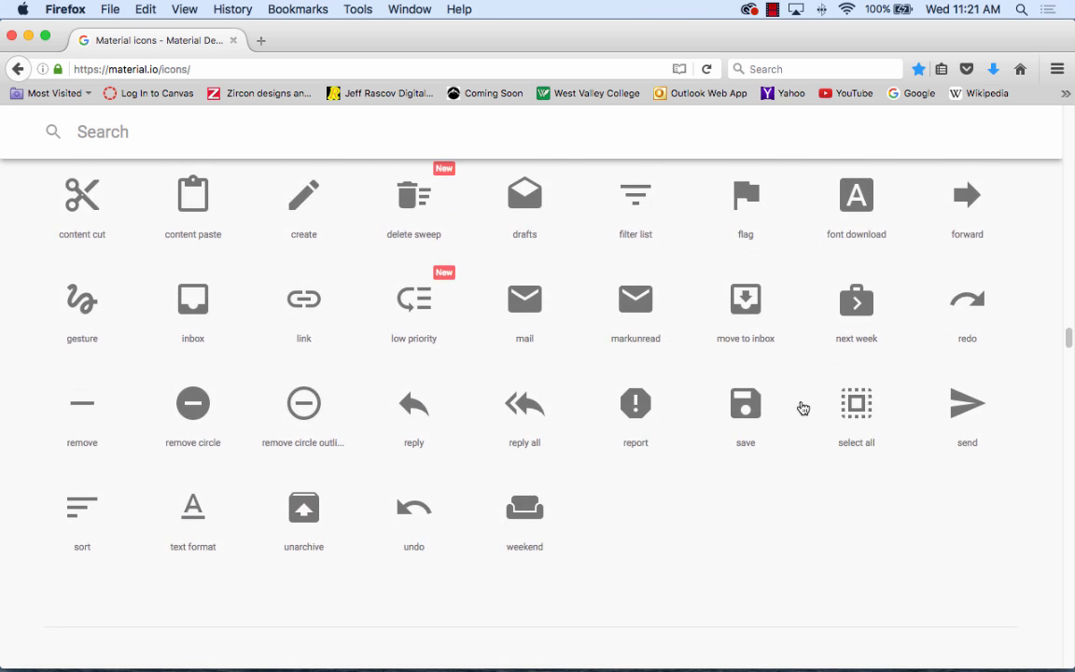
{"action": "scroll", "coordinate": [801, 406], "scroll_direction": "up", "scroll_amount": 1}
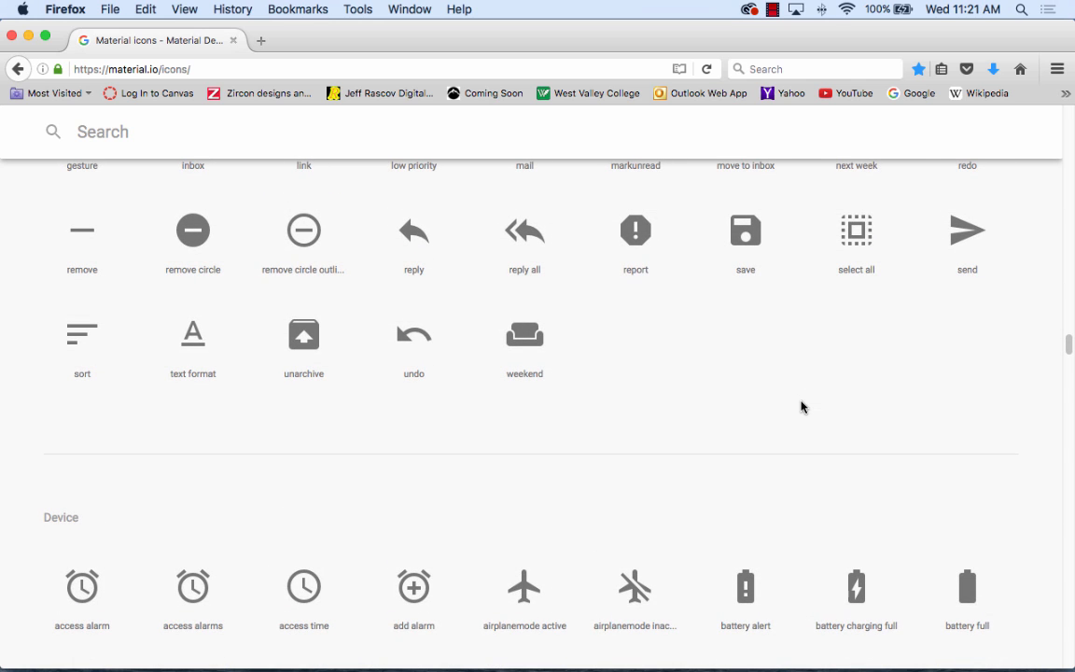
{"action": "left_click", "coordinate": [417, 240]}
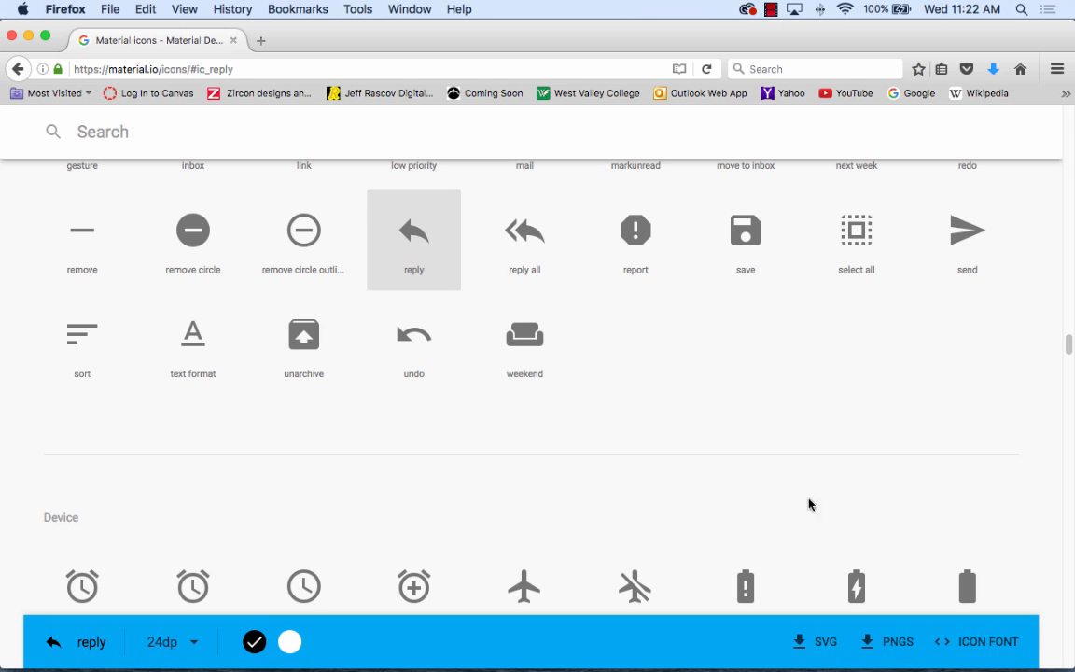
{"action": "left_click", "coordinate": [821, 643]}
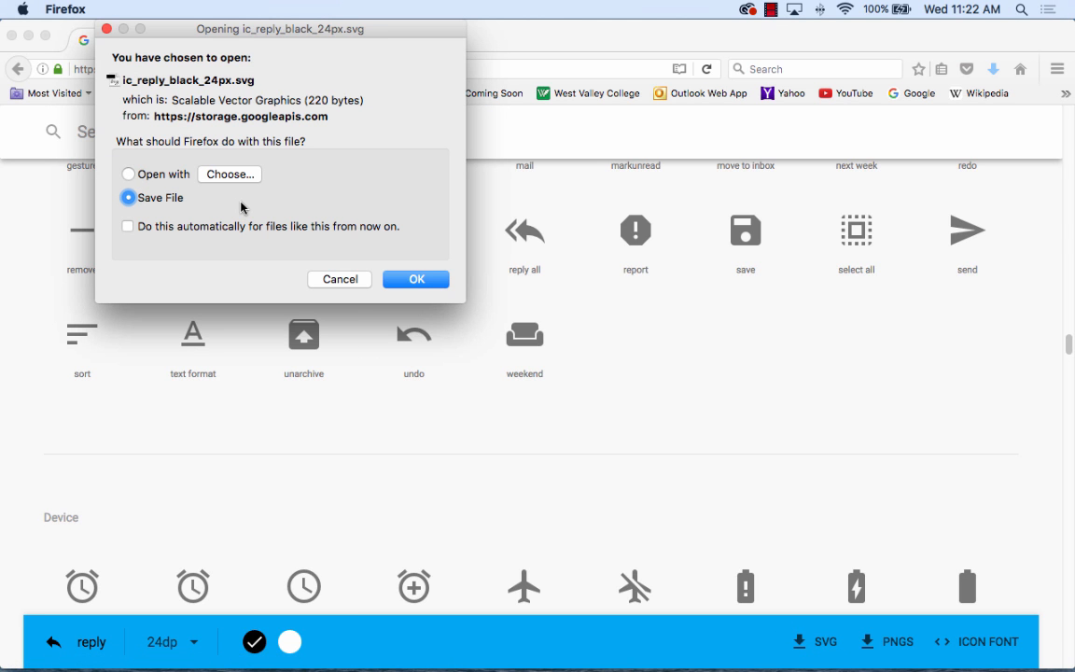
{"action": "left_click", "coordinate": [430, 281]}
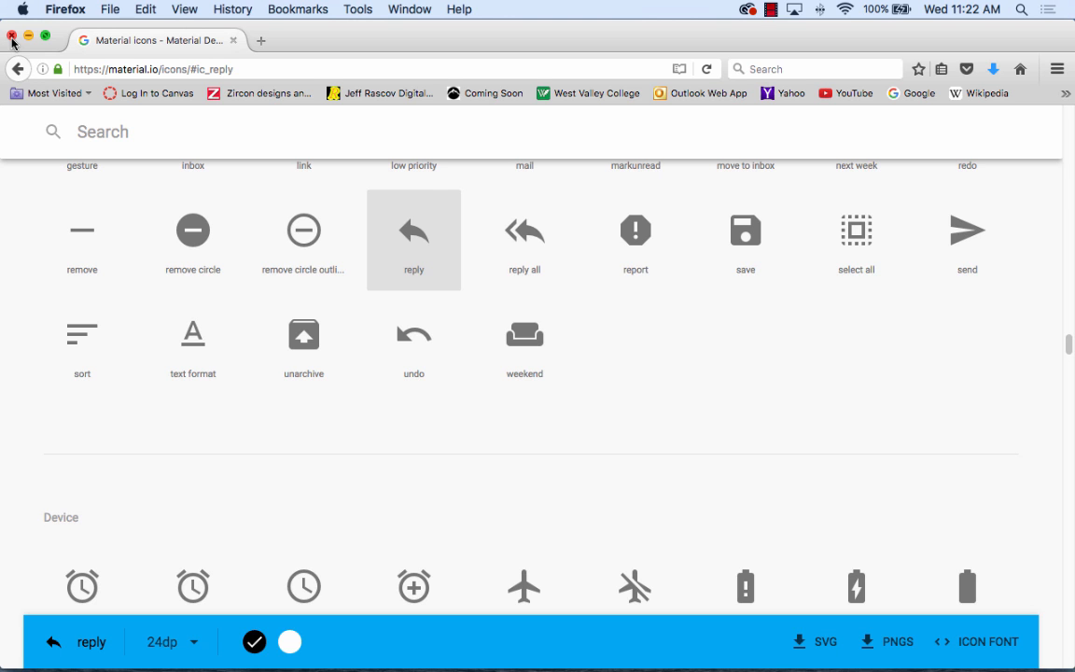
Browse the Device and Hardware icons, then put away the Material icons window and hide Firefox
{"action": "scroll", "coordinate": [415, 243], "scroll_direction": "down", "scroll_amount": 10}
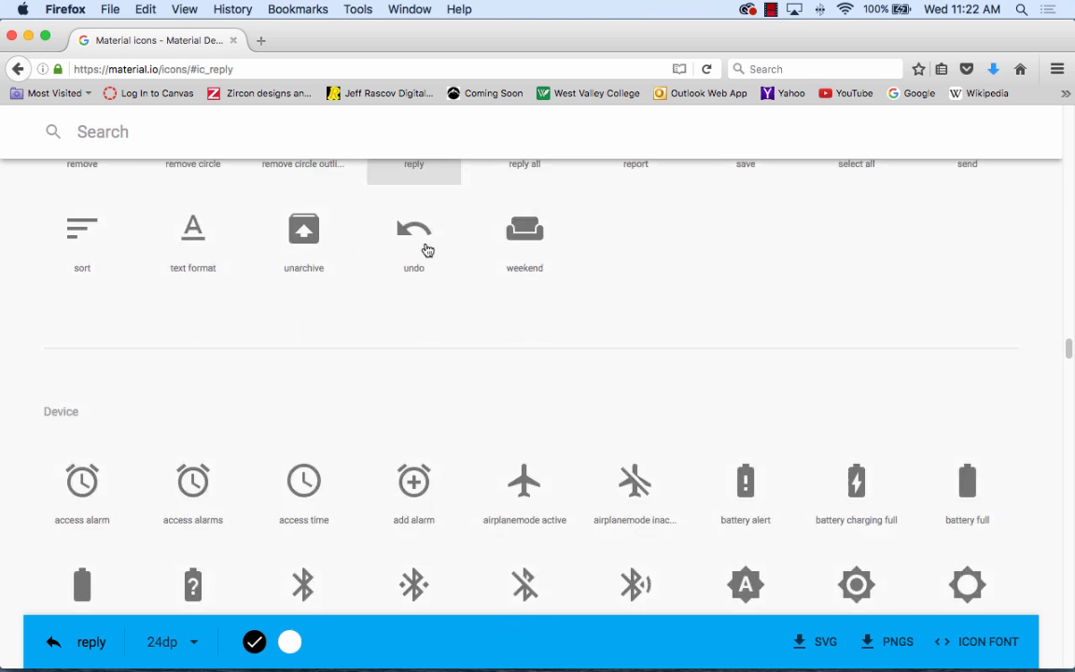
{"action": "scroll", "coordinate": [425, 243], "scroll_direction": "down", "scroll_amount": 15}
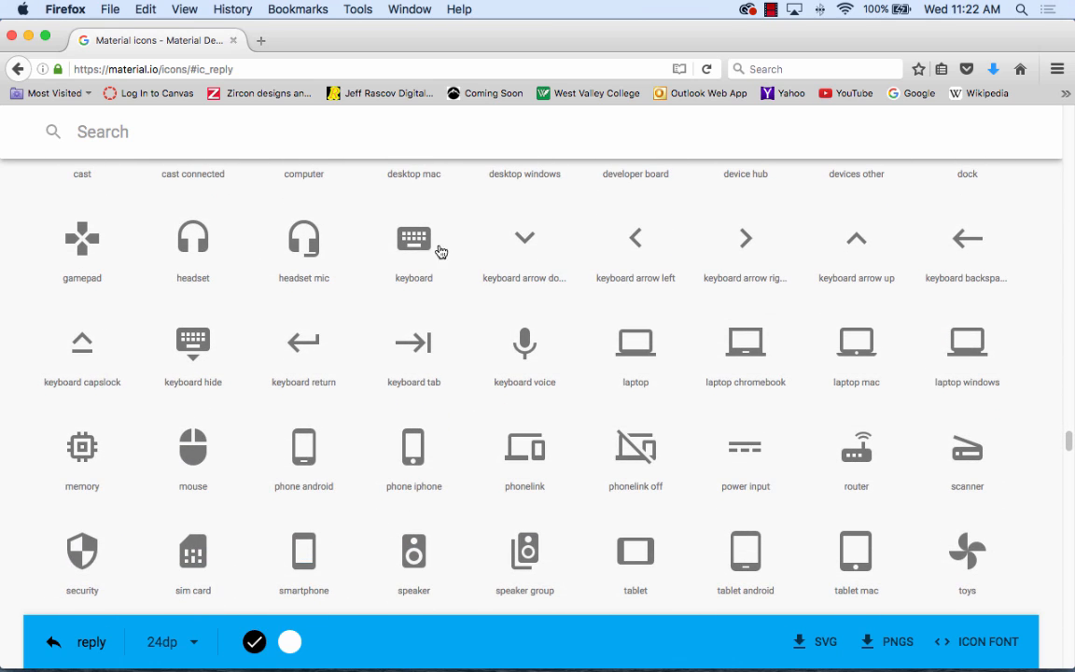
{"action": "left_click", "coordinate": [28, 36]}
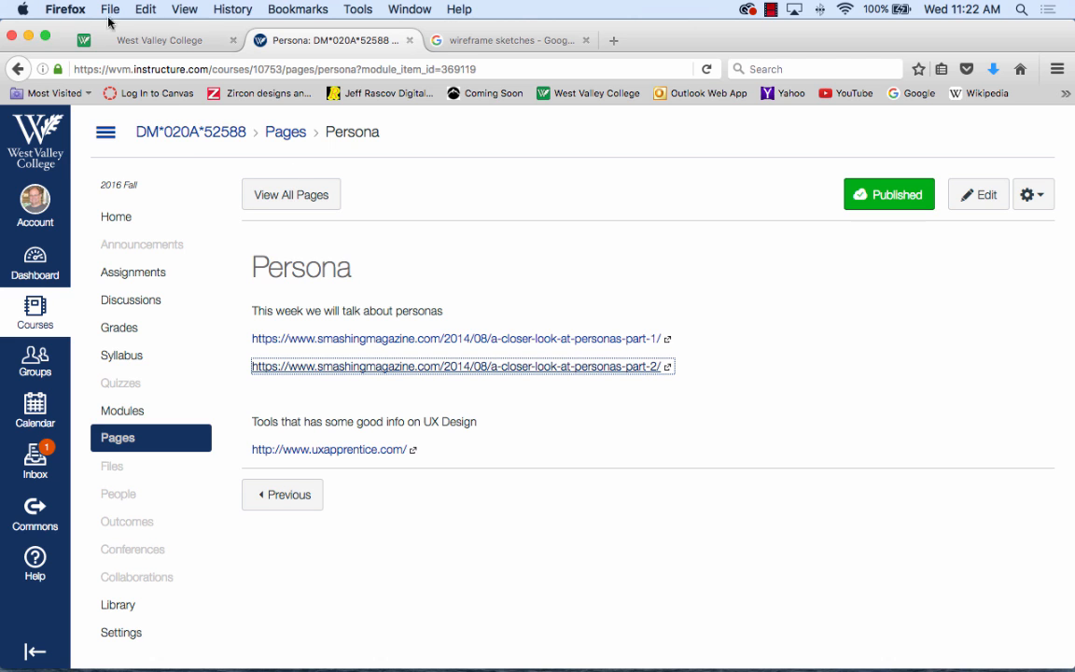
{"action": "left_click", "coordinate": [60, 8]}
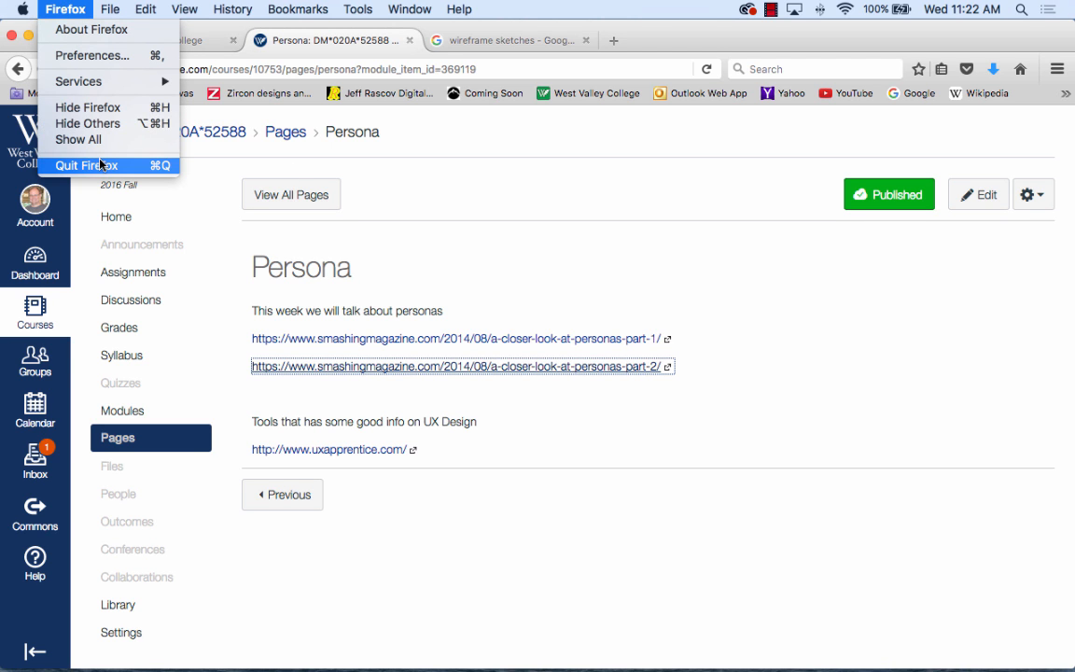
{"action": "left_click", "coordinate": [83, 105]}
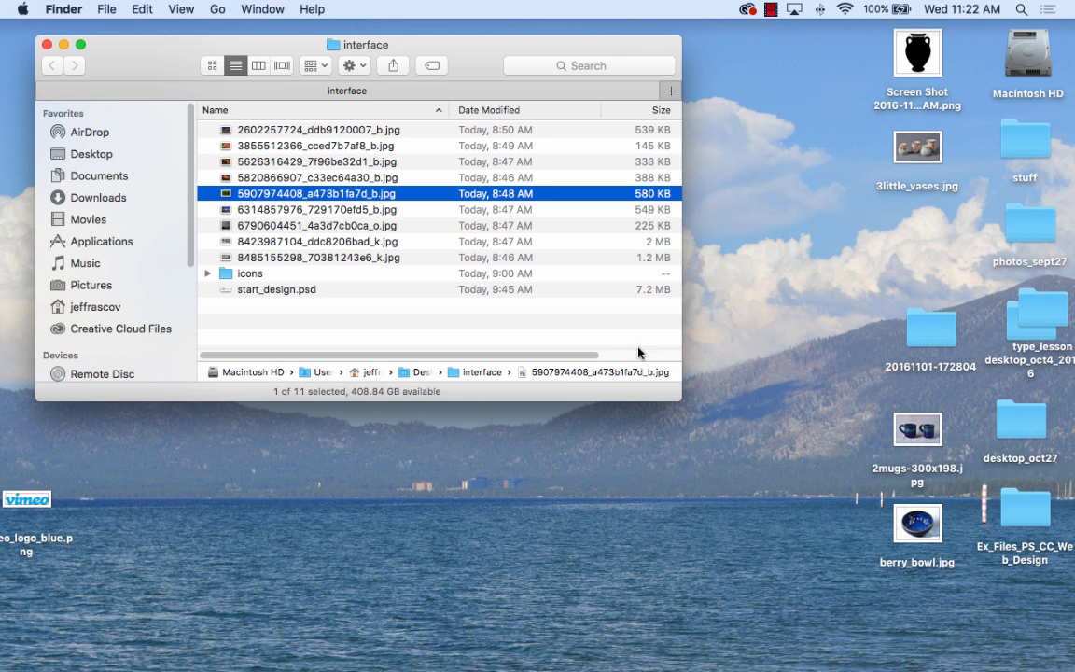
Look in the icons subfolder, close the interface folder window, and switch to Photoshop
{"action": "double_click", "coordinate": [250, 272]}
{"action": "left_click", "coordinate": [47, 44]}
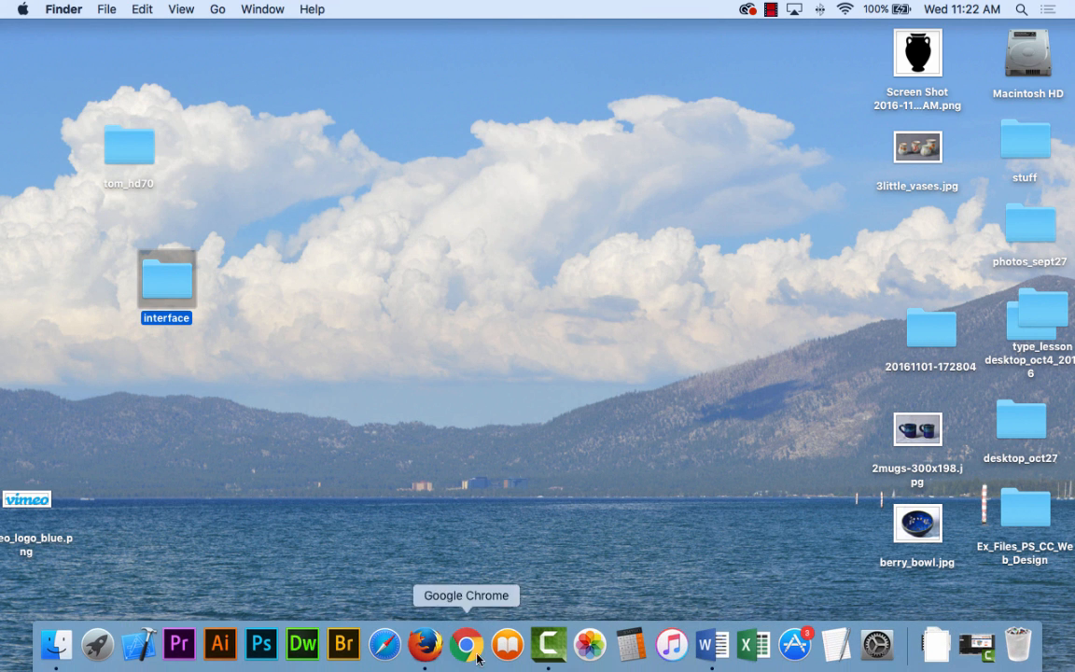
{"action": "left_click", "coordinate": [257, 656]}
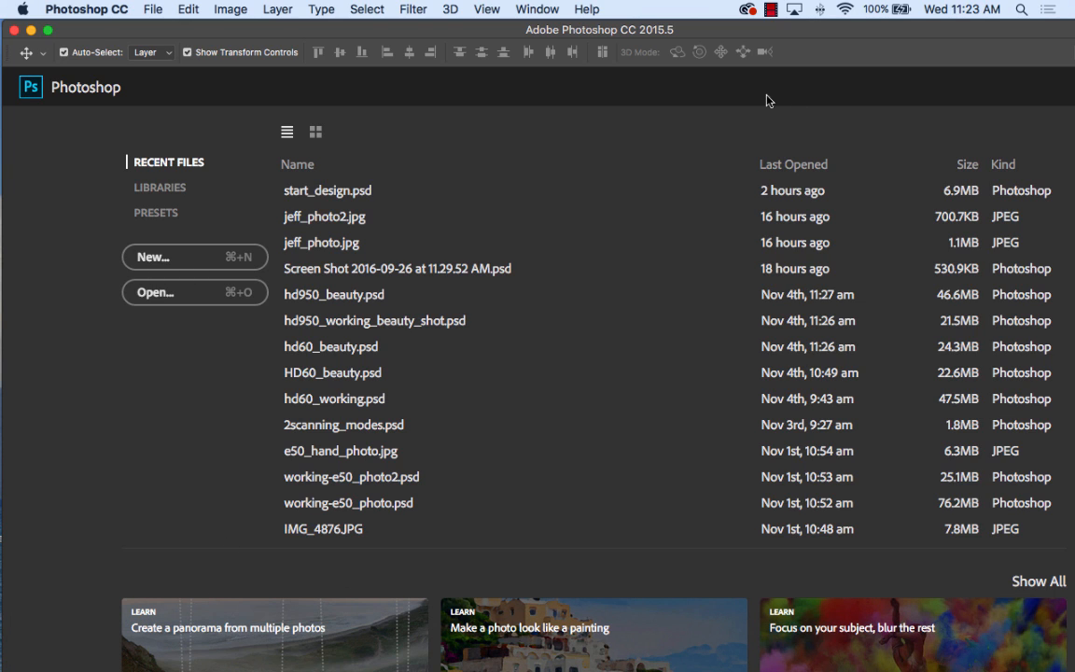
Open the settings for creating a new Photoshop document
{"action": "left_click", "coordinate": [698, 12]}
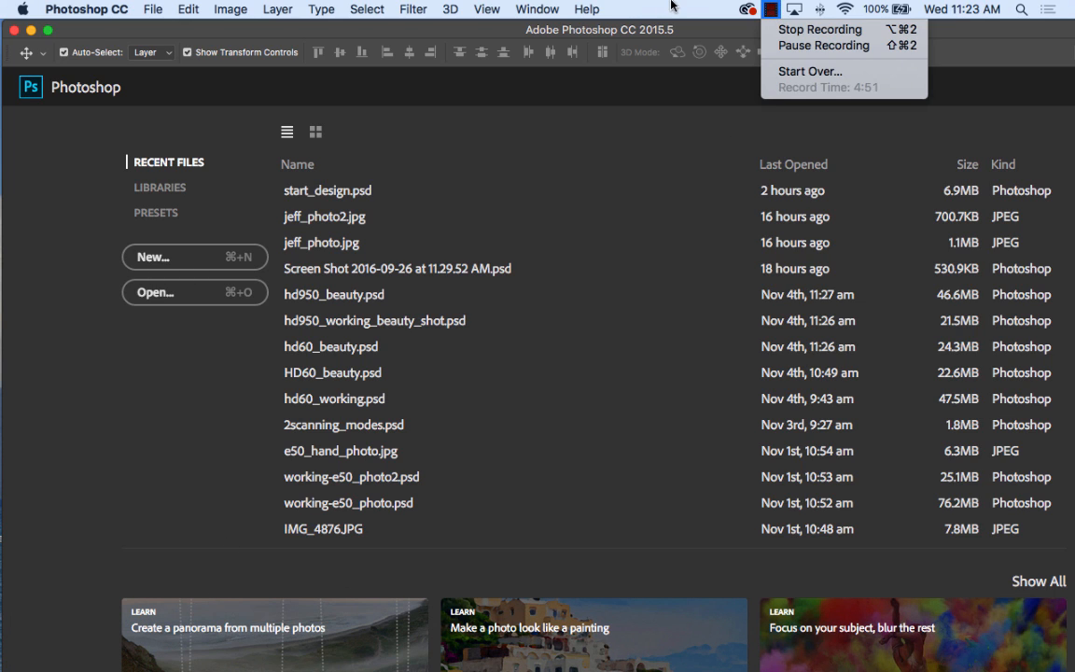
{"action": "left_click", "coordinate": [603, 5]}
{"action": "left_click", "coordinate": [154, 10]}
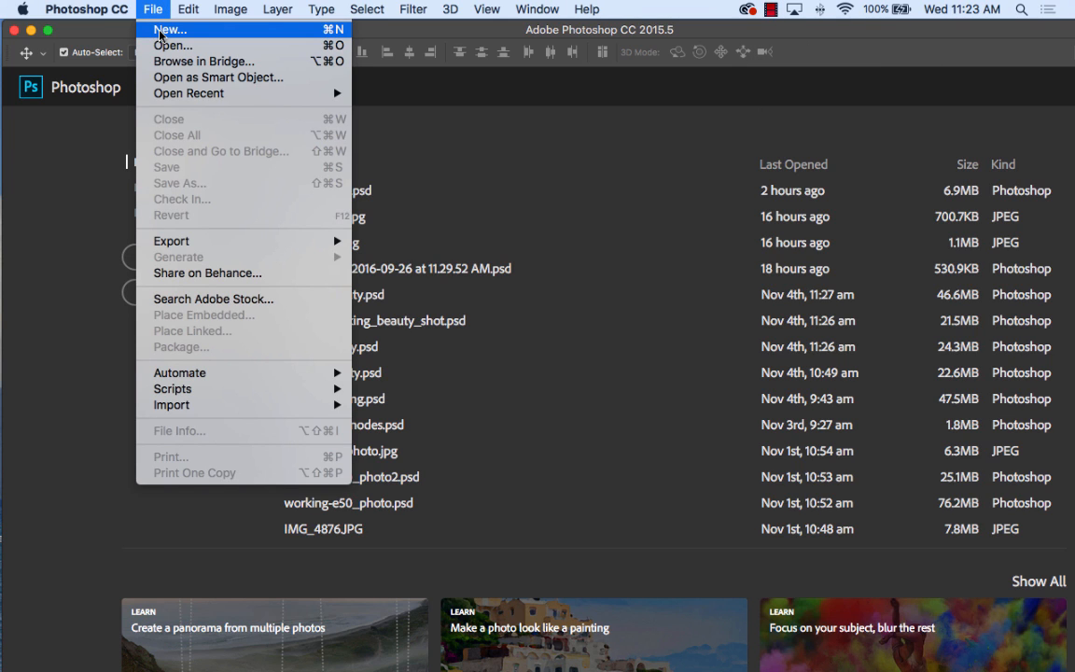
{"action": "left_click", "coordinate": [160, 31]}
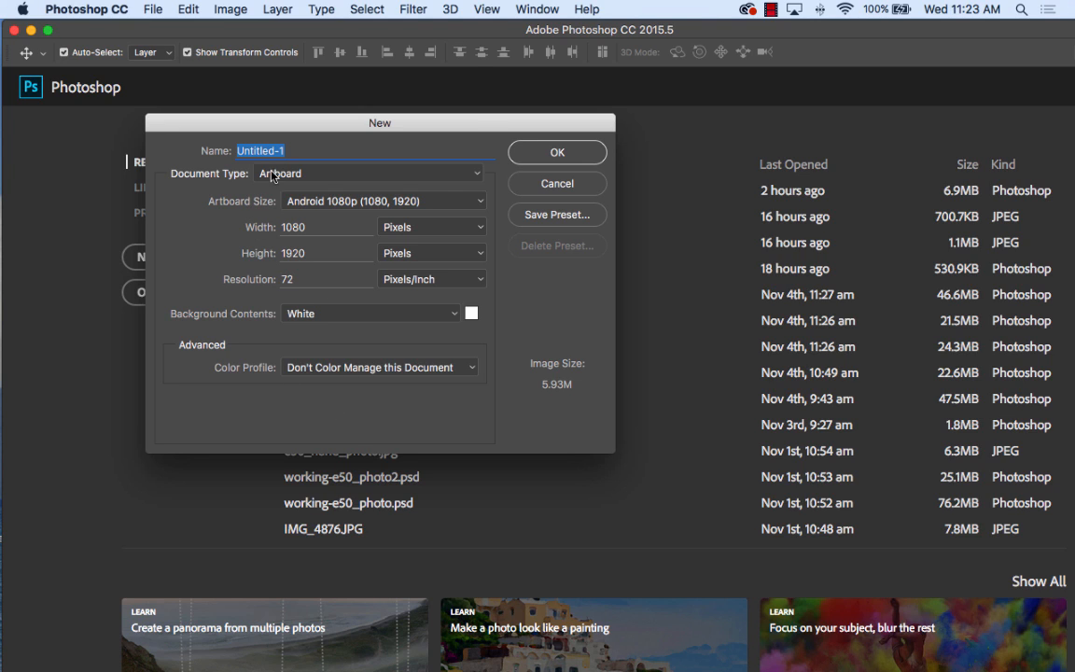
Try the Mobile App Design document type and look through its available artboard sizes
{"action": "left_click", "coordinate": [473, 177]}
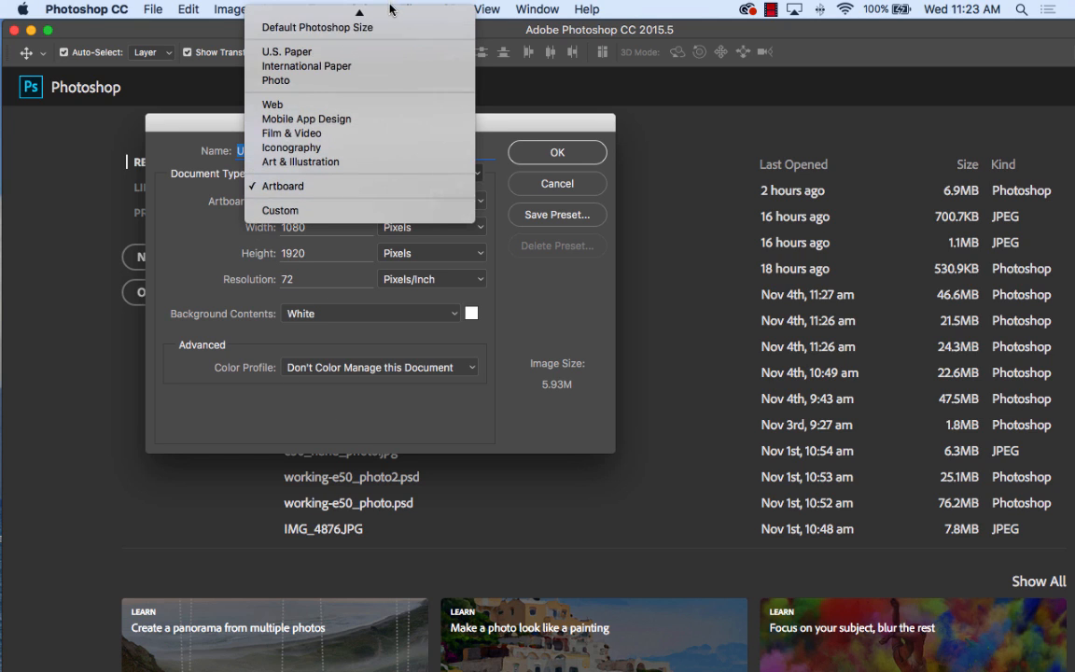
{"action": "left_click", "coordinate": [364, 122]}
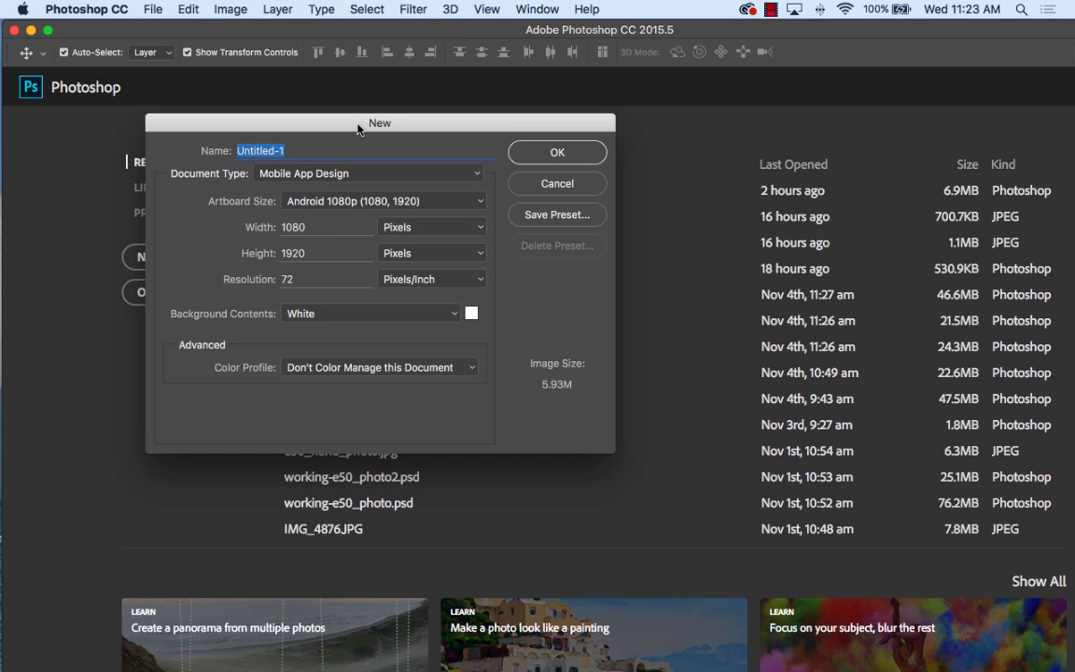
{"action": "left_click", "coordinate": [383, 205]}
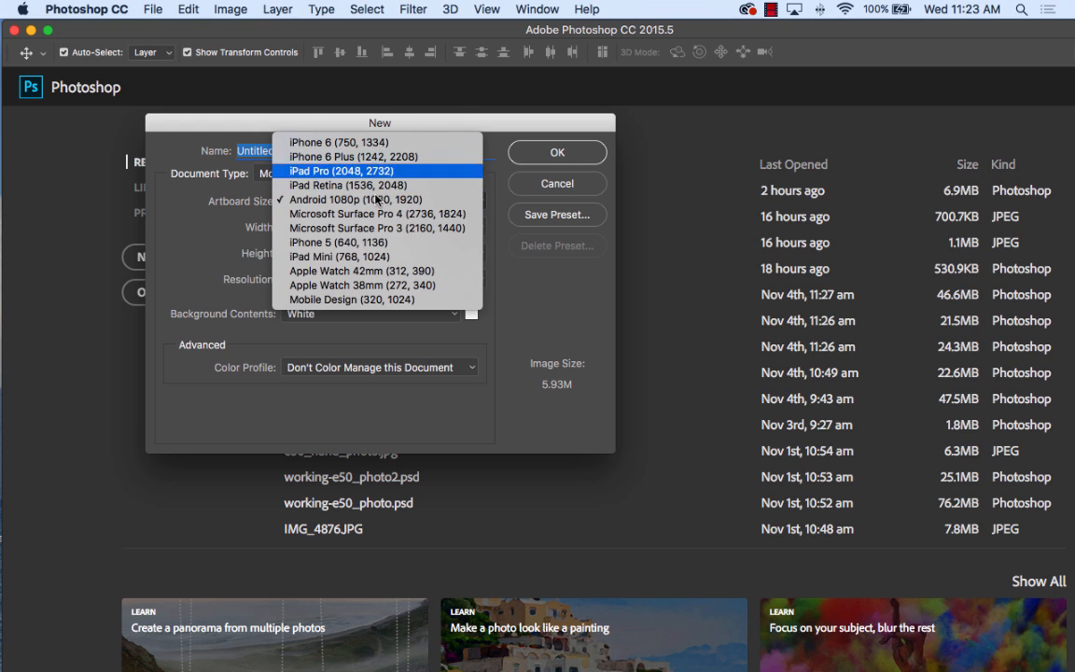
{"action": "left_click", "coordinate": [172, 140]}
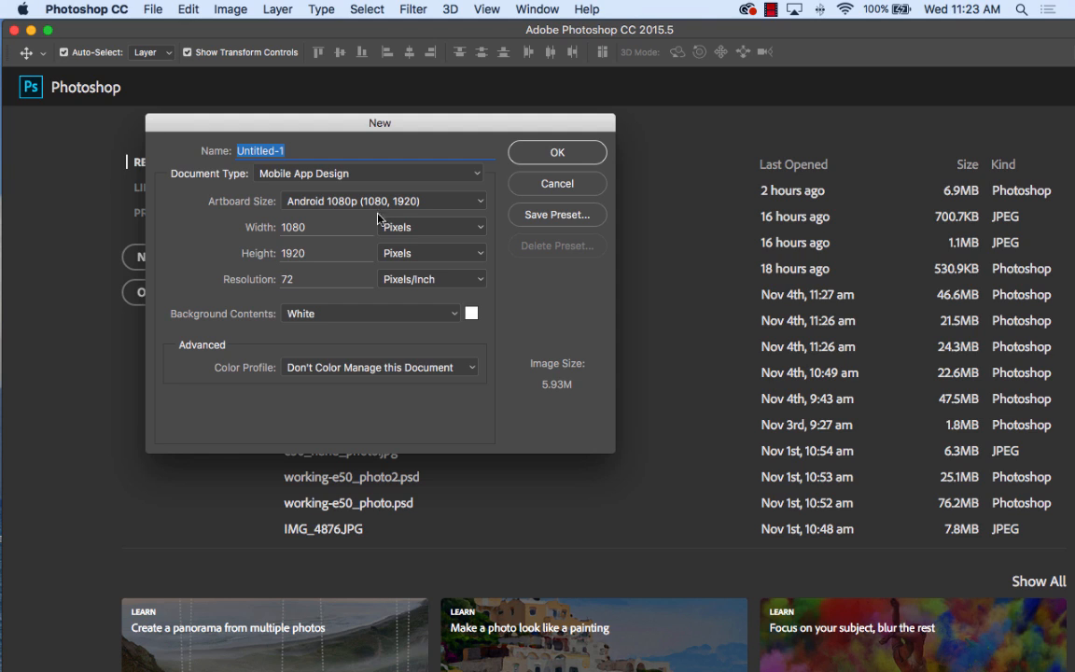
Create a new document of type Artboard with the Android 1080p (1080, 1920) artboard size
{"action": "left_click", "coordinate": [476, 175]}
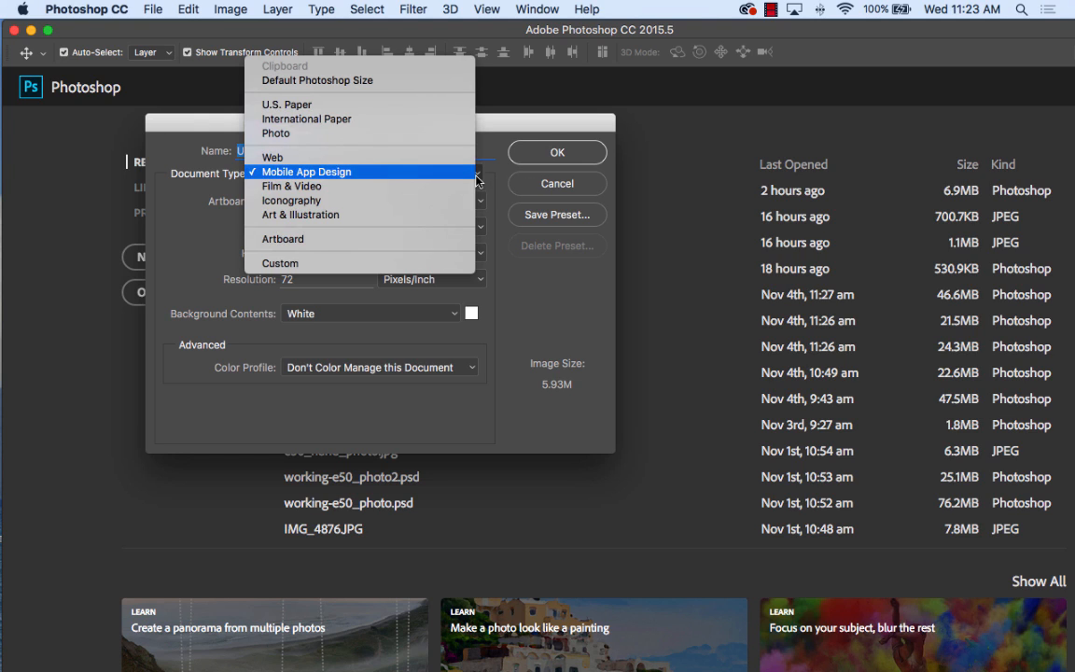
{"action": "left_click", "coordinate": [418, 241]}
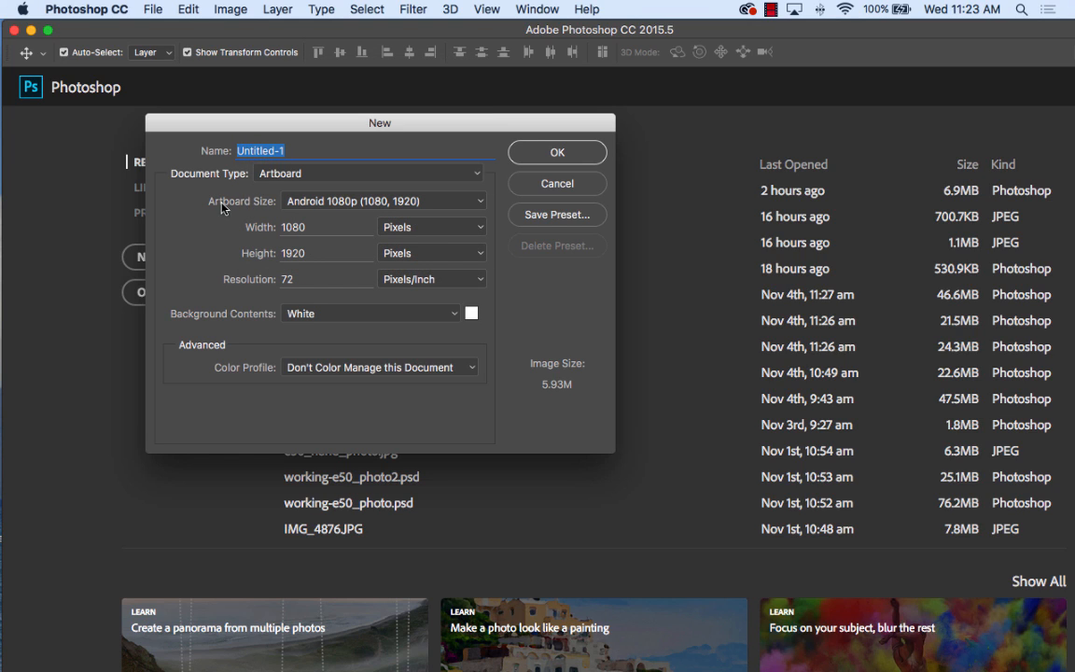
{"action": "left_click", "coordinate": [481, 202]}
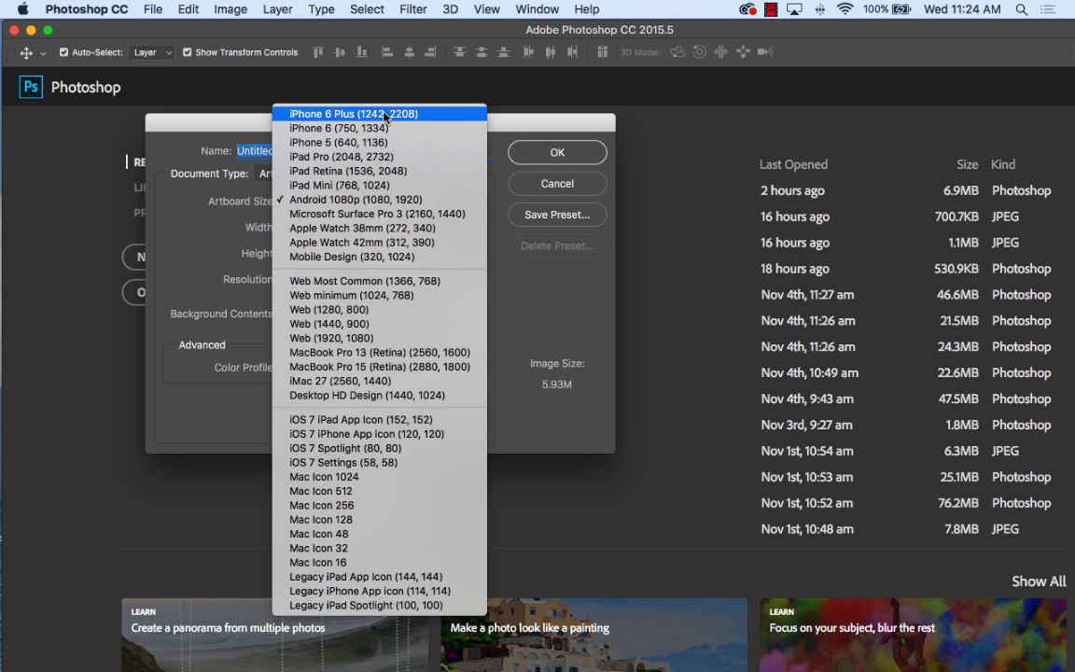
{"action": "left_click", "coordinate": [372, 200]}
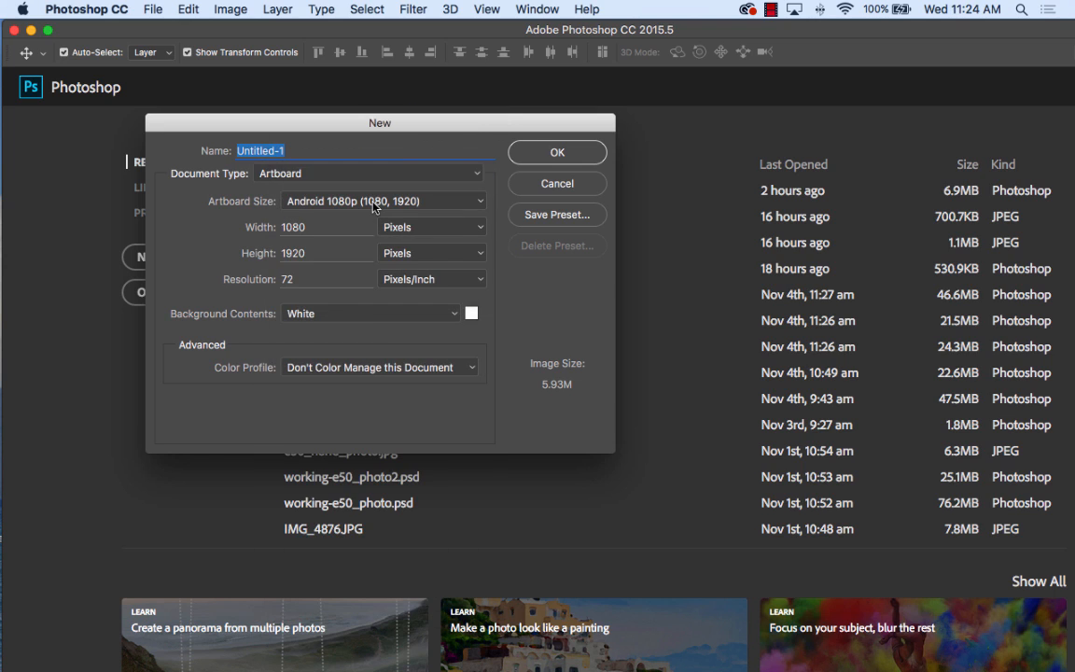
{"action": "left_click", "coordinate": [561, 153]}
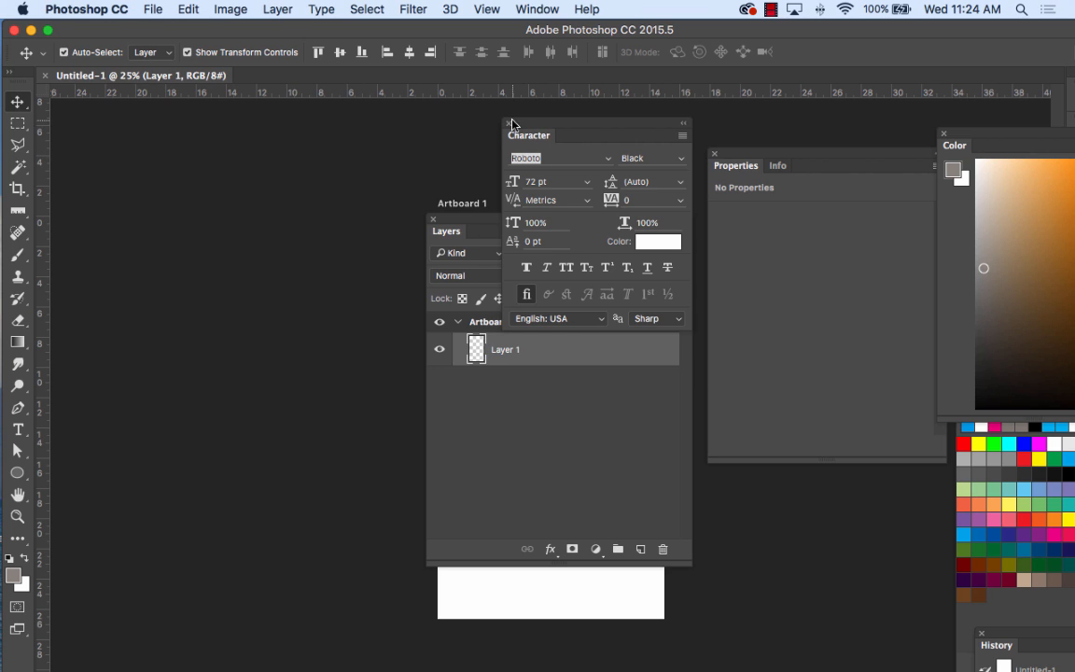
Move the floating Character, Properties and Layers panels away from the artboard to clear the working area
{"action": "left_click_drag", "start_coordinate": [542, 137], "coordinate": [814, 284]}
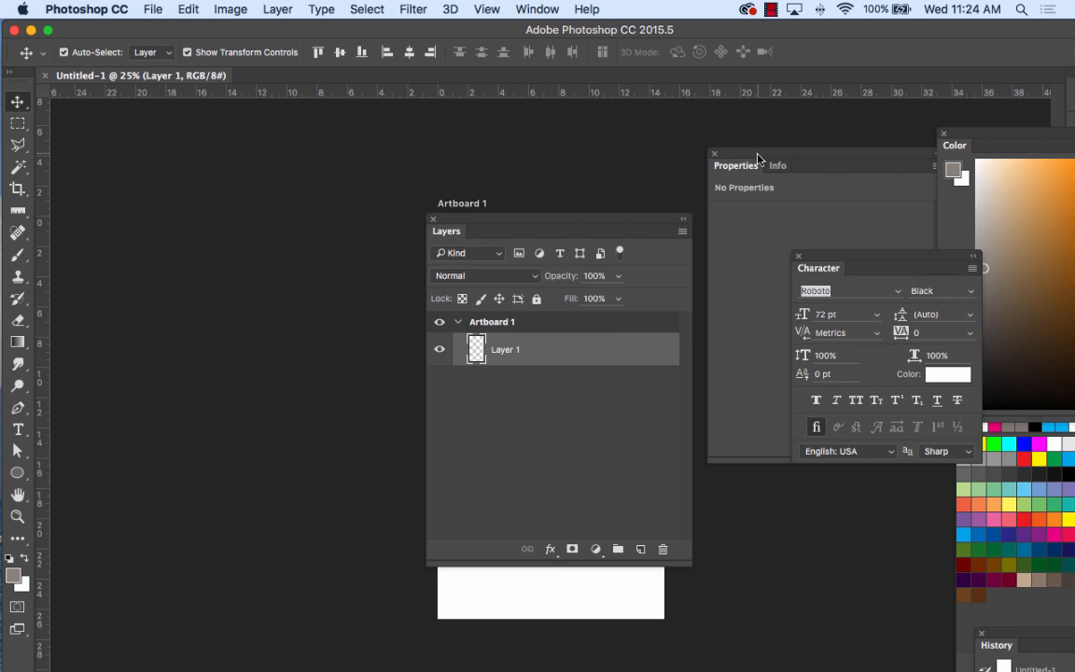
{"action": "left_click_drag", "start_coordinate": [738, 165], "coordinate": [810, 483]}
{"action": "left_click_drag", "start_coordinate": [982, 149], "coordinate": [909, 148]}
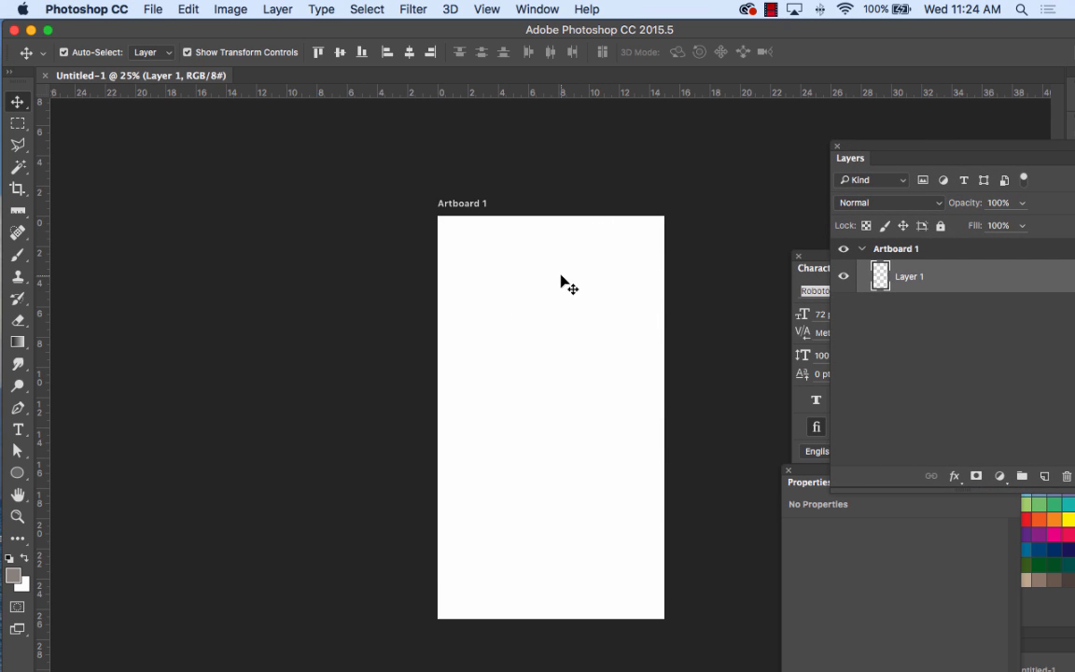
{"action": "key", "text": "space"}
{"action": "left_click_drag", "start_coordinate": [564, 295], "coordinate": [231, 222]}
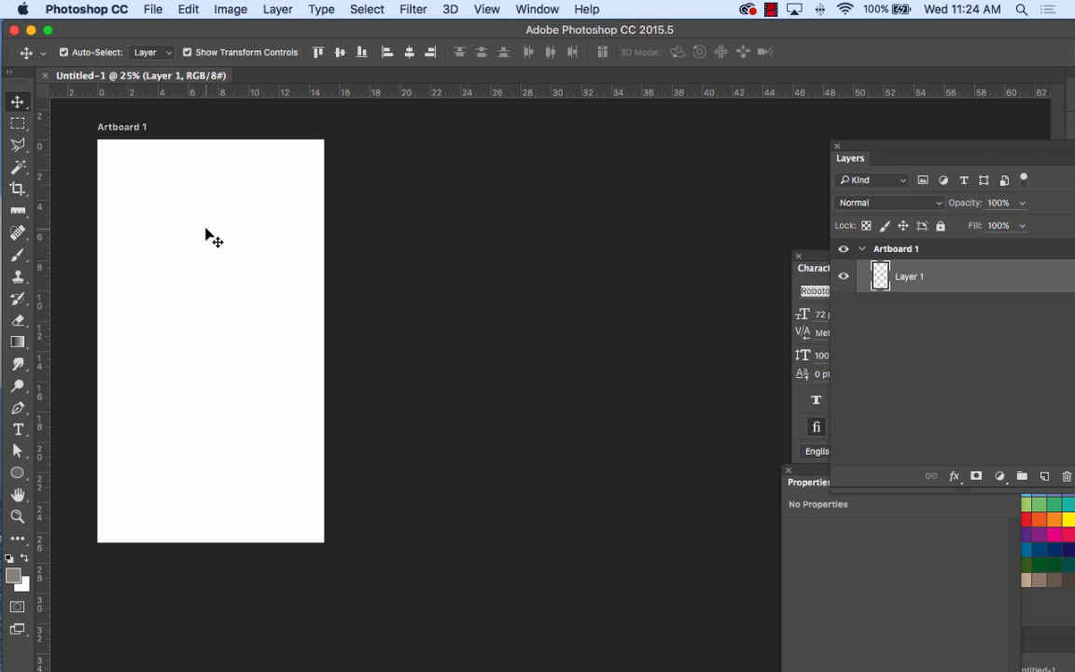
Try to move Artboard 1 from its interior with the Move tool, switching briefly to the Artboard tool and back
{"action": "mouse_move", "coordinate": [206, 227]}
{"action": "left_mouse_down"}
{"action": "mouse_move", "coordinate": [417, 295]}
{"action": "mouse_move", "coordinate": [238, 245]}
{"action": "mouse_move", "coordinate": [346, 318]}
{"action": "mouse_move", "coordinate": [278, 226]}
{"action": "mouse_move", "coordinate": [195, 224]}
{"action": "left_mouse_up"}
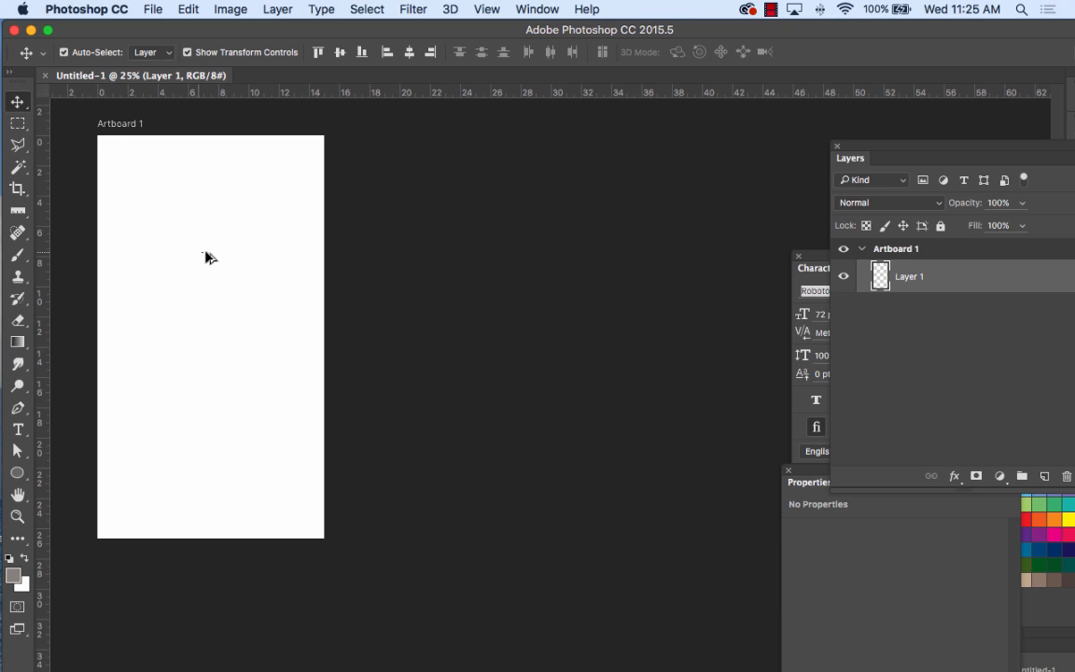
{"action": "mouse_move", "coordinate": [206, 254]}
{"action": "left_mouse_down"}
{"action": "mouse_move", "coordinate": [366, 257]}
{"action": "mouse_move", "coordinate": [206, 259]}
{"action": "mouse_move", "coordinate": [276, 282]}
{"action": "mouse_move", "coordinate": [137, 255]}
{"action": "mouse_move", "coordinate": [322, 256]}
{"action": "mouse_move", "coordinate": [255, 255]}
{"action": "mouse_move", "coordinate": [214, 269]}
{"action": "left_mouse_up"}
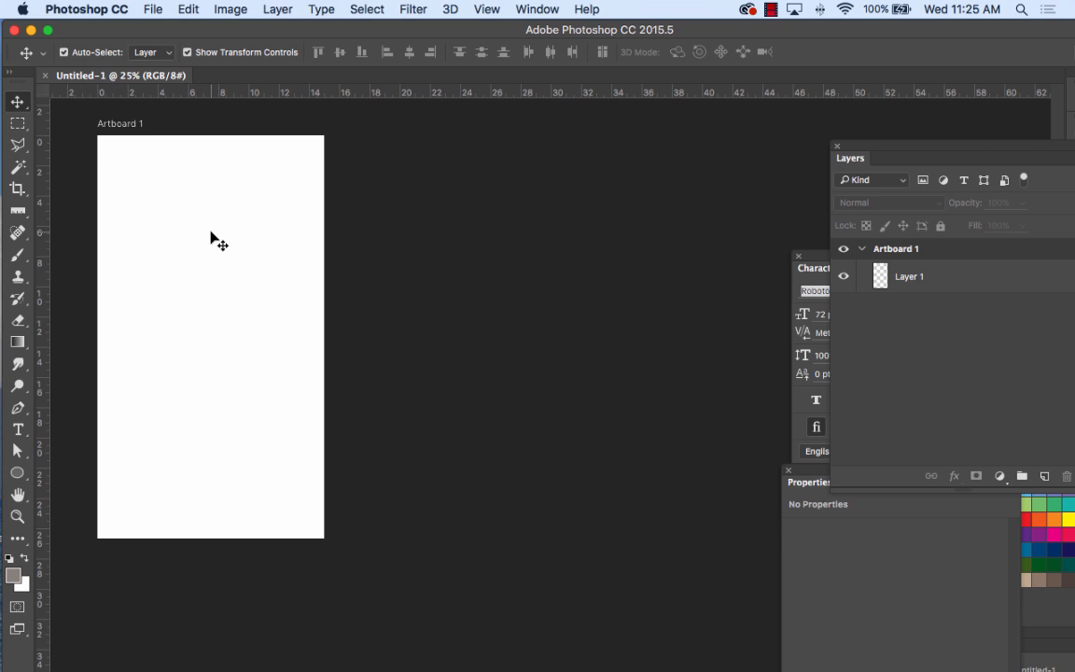
{"action": "left_click_drag", "start_coordinate": [211, 234], "coordinate": [261, 241]}
{"action": "left_click", "coordinate": [16, 107]}
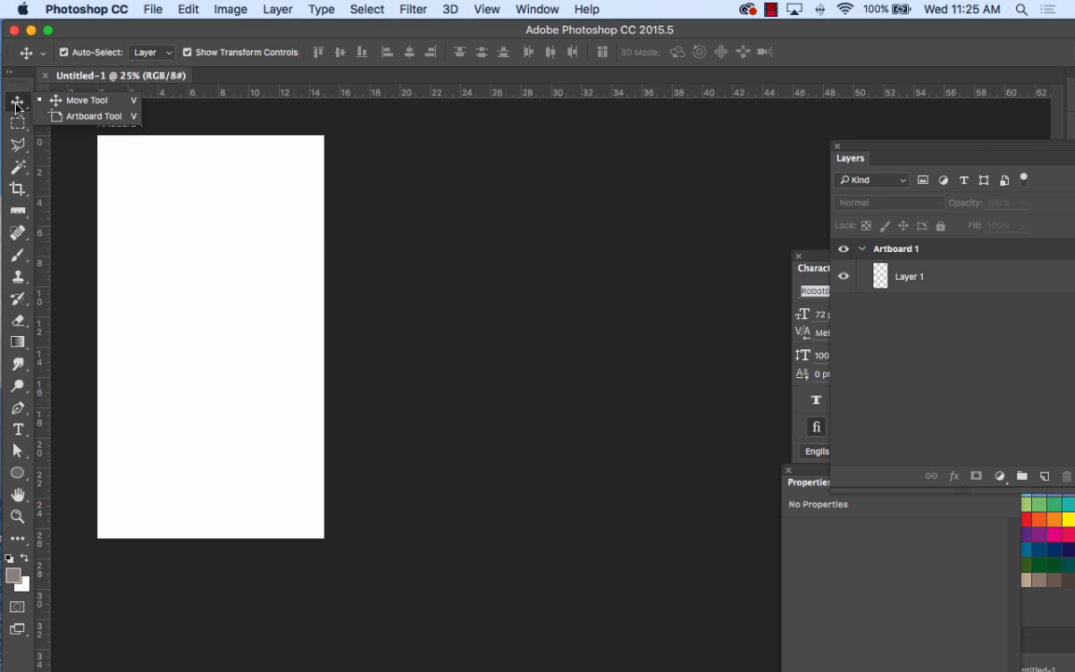
{"action": "left_click", "coordinate": [72, 117]}
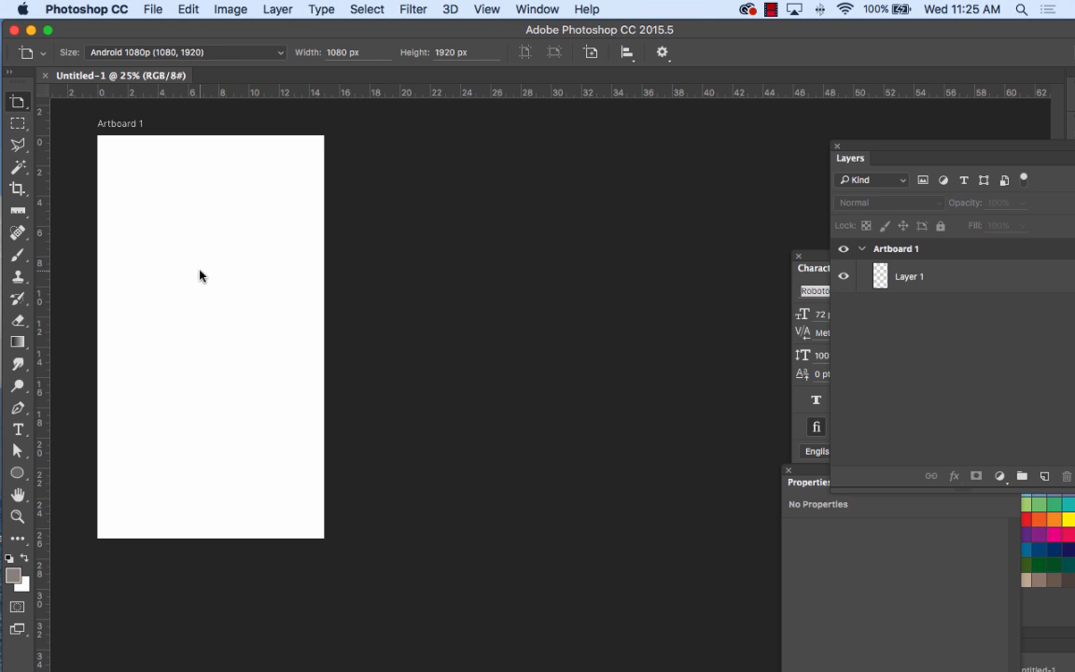
{"action": "key", "text": "v"}
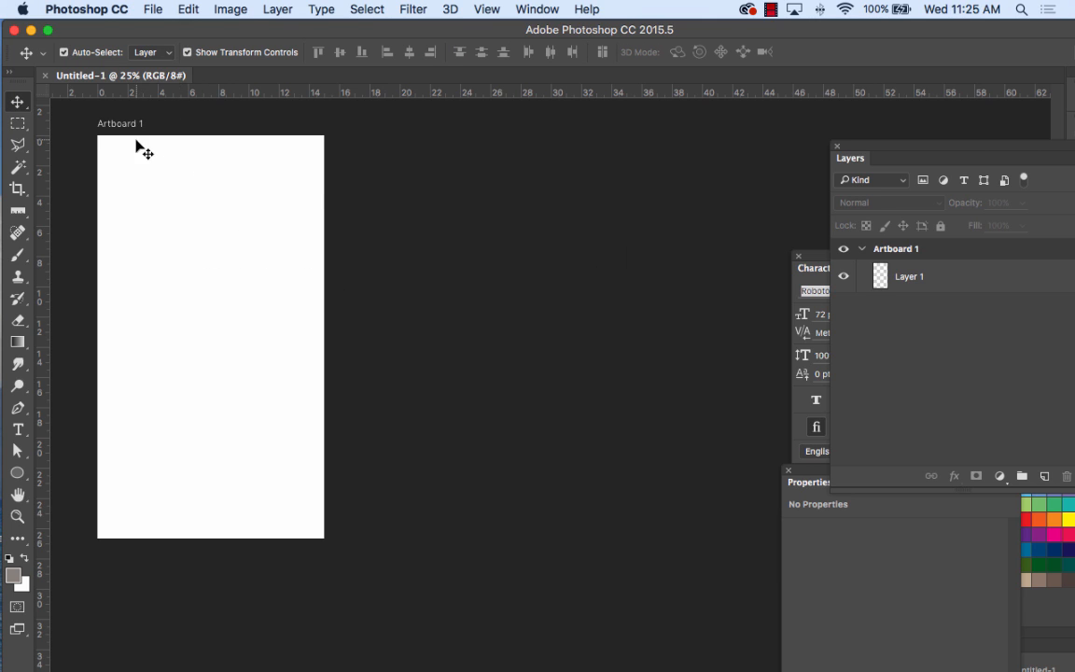
{"action": "left_click_drag", "start_coordinate": [137, 146], "coordinate": [110, 161]}
Select Artboard 1 with the Artboard tool and shift it horizontally to X 84 px, Y 0 px
{"action": "left_click_drag", "start_coordinate": [17, 102], "coordinate": [56, 115]}
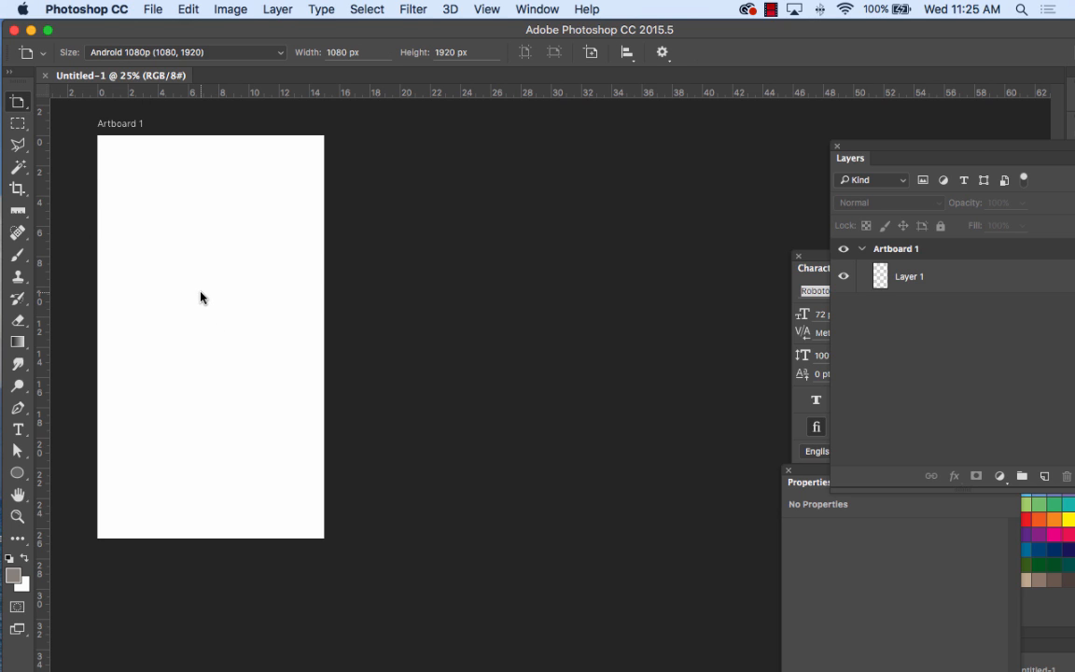
{"action": "key", "text": "v"}
{"action": "left_click_drag", "start_coordinate": [201, 293], "coordinate": [581, 322]}
{"action": "key", "text": "shift+v"}
{"action": "mouse_move", "coordinate": [118, 135]}
{"action": "left_mouse_down"}
{"action": "mouse_move", "coordinate": [182, 133]}
{"action": "mouse_move", "coordinate": [137, 134]}
{"action": "left_mouse_up"}
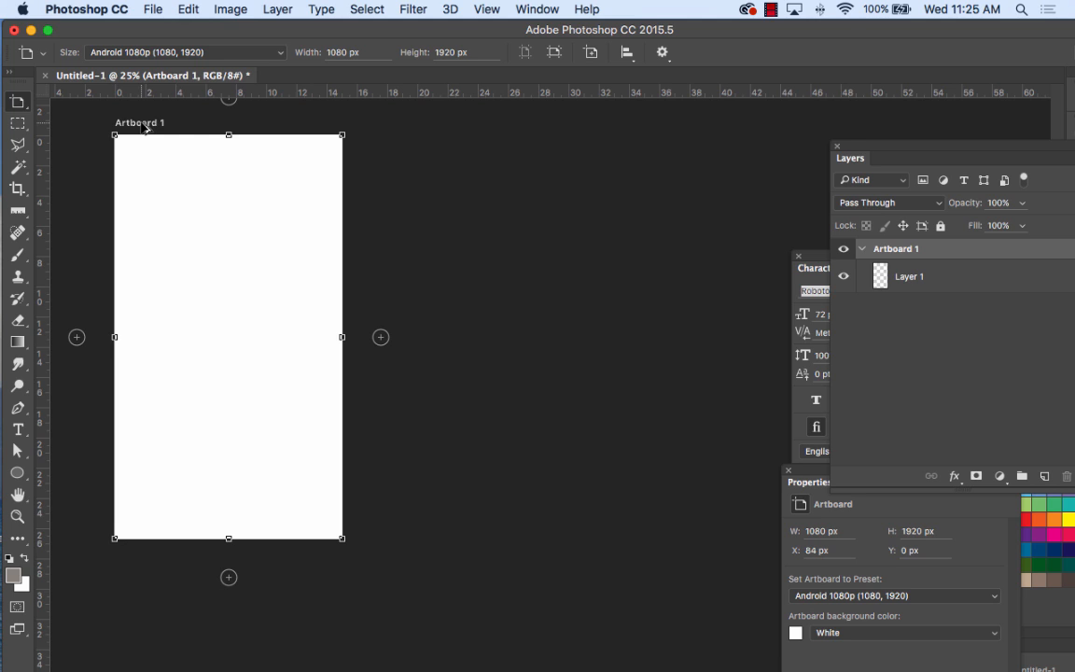
Duplicate the artboard twice in a horizontal row beside the original, at X 1249 px and X 2414 px, Y 0 px
{"action": "left_click_drag", "start_coordinate": [144, 128], "coordinate": [378, 133]}
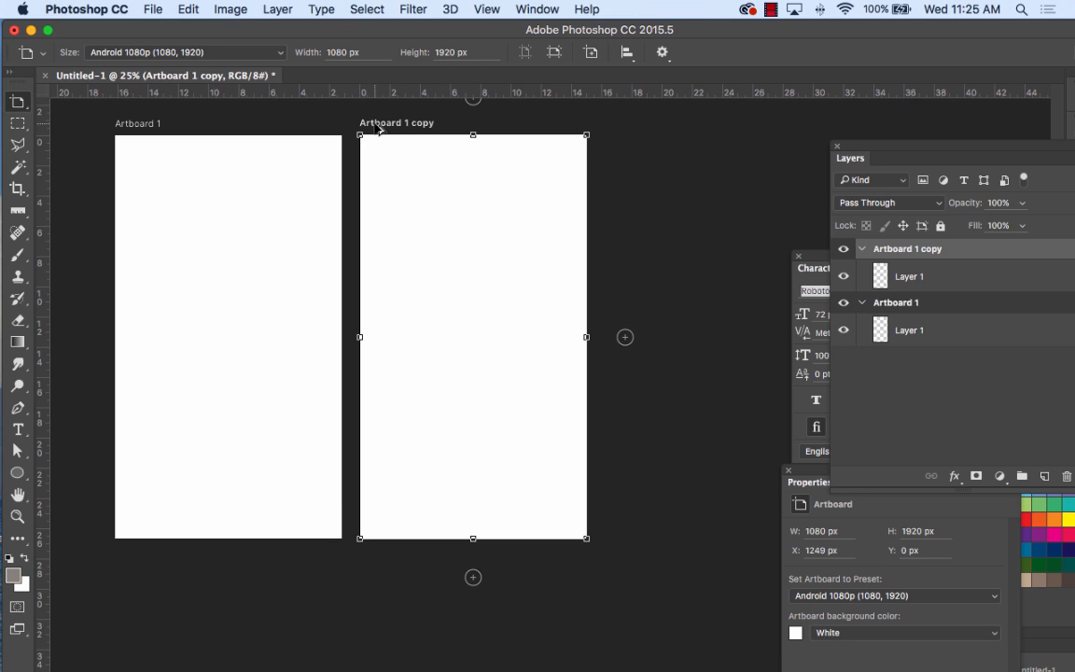
{"action": "left_click_drag", "start_coordinate": [379, 130], "coordinate": [626, 134]}
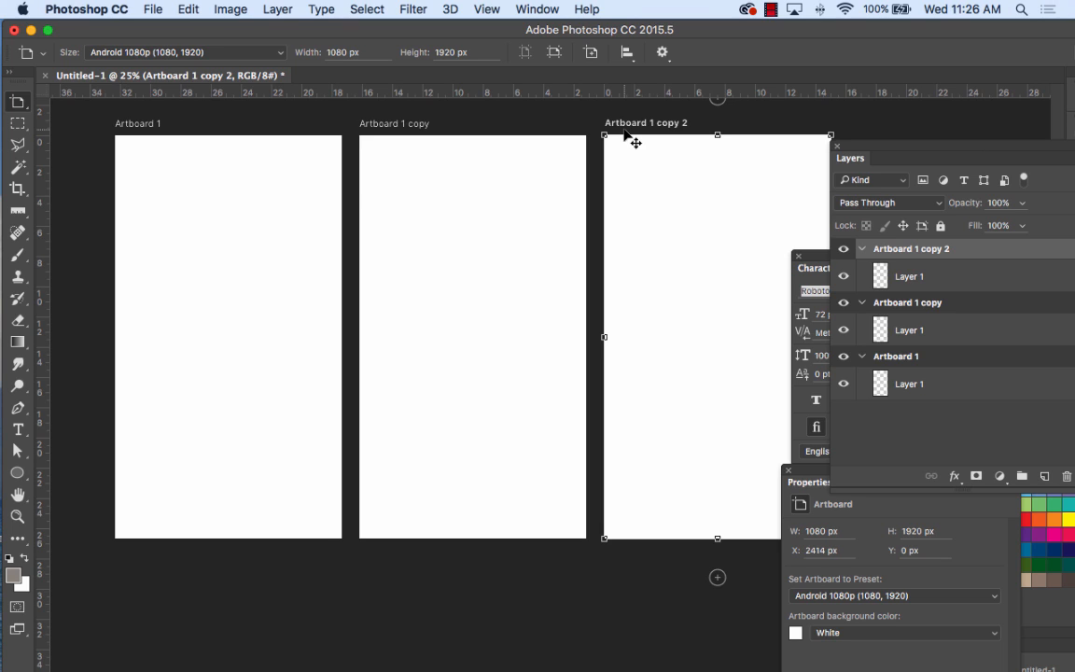
Try to move Artboard 1 copy 2 with the Move tool, undo the attempt, and return to the Artboard tool
{"action": "left_click", "coordinate": [16, 105]}
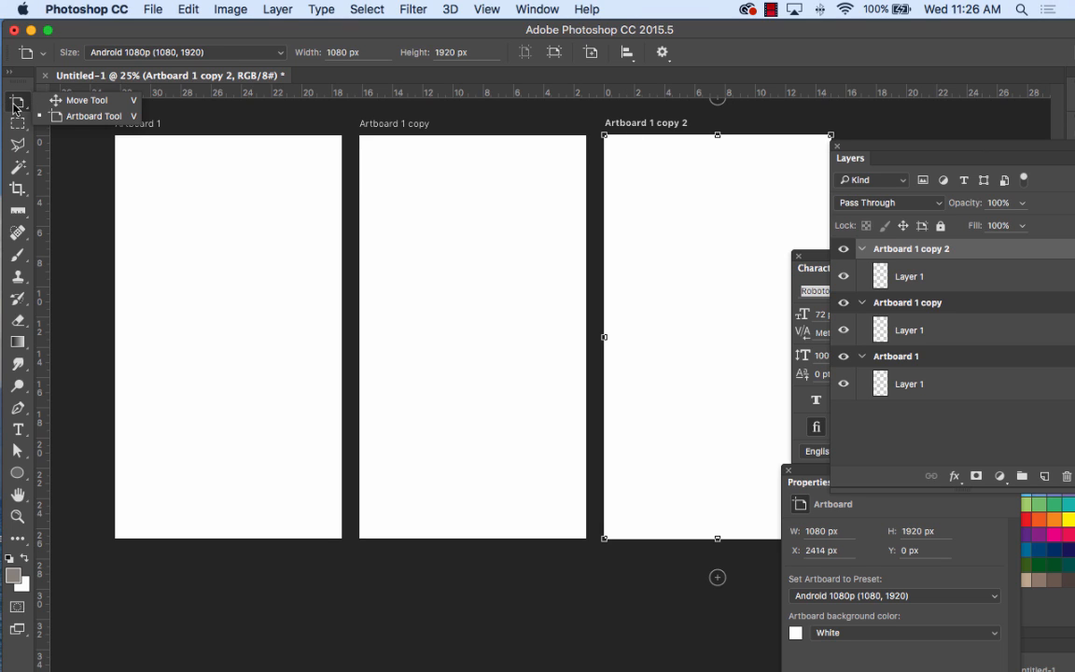
{"action": "left_click", "coordinate": [84, 100]}
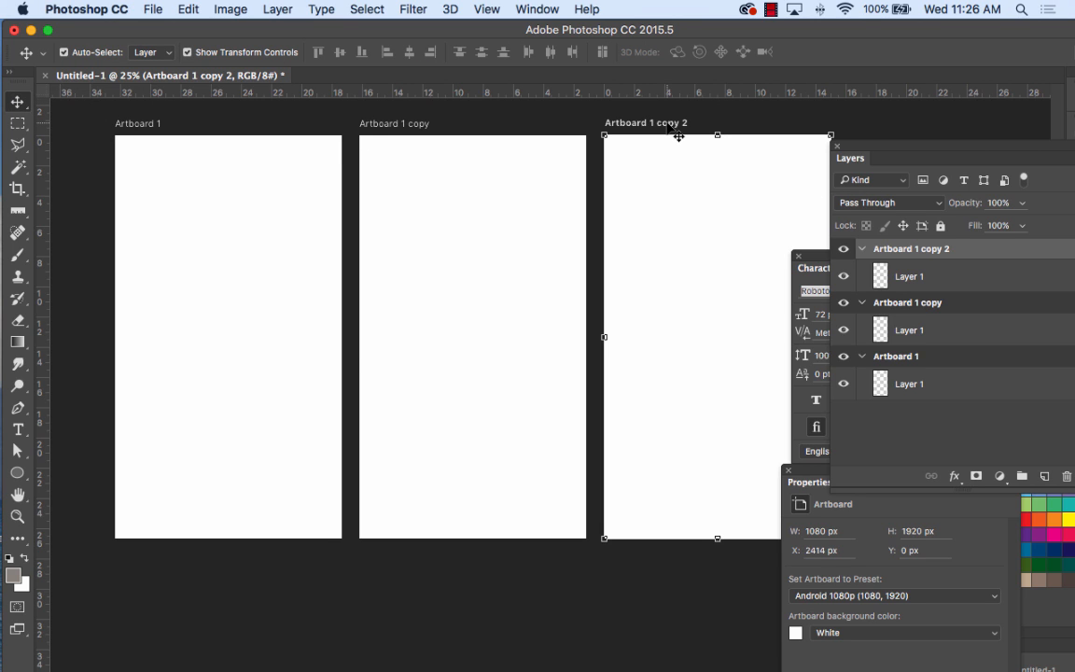
{"action": "left_click_drag", "start_coordinate": [678, 136], "coordinate": [317, 135]}
{"action": "key", "text": "super+z"}
{"action": "key", "text": "shift+v"}
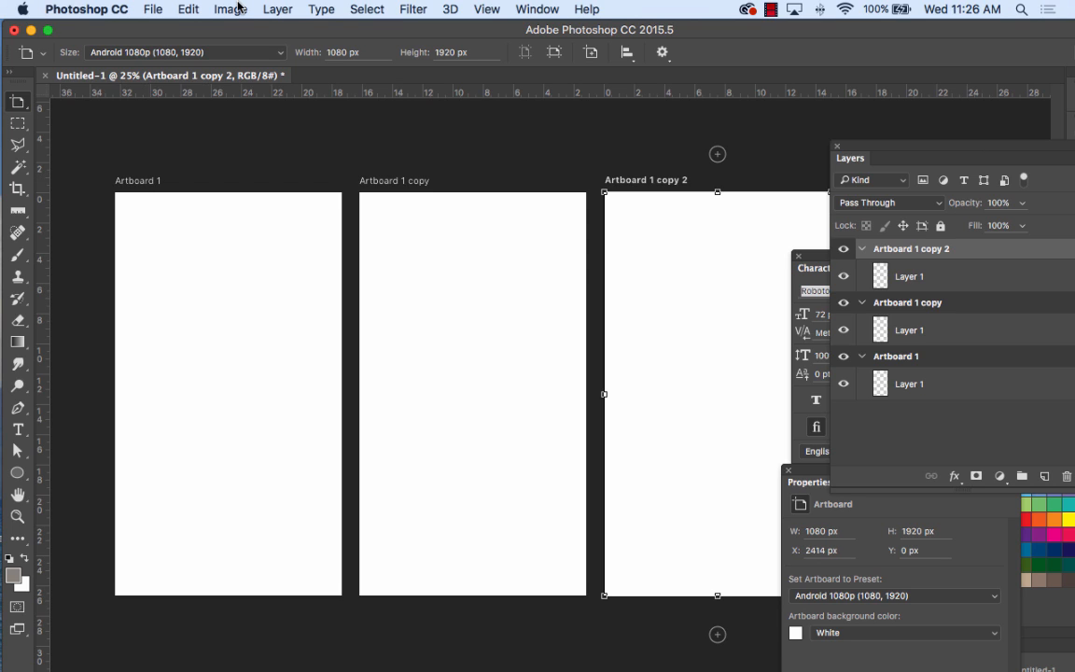
{"action": "left_click", "coordinate": [774, 10]}
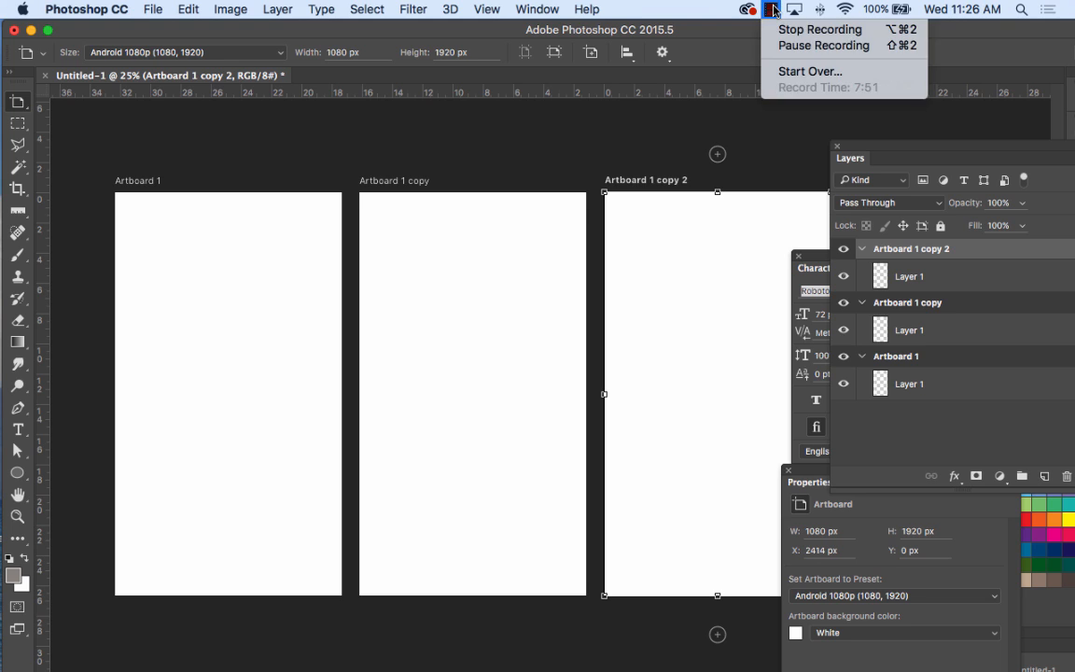
{"action": "left_click", "coordinate": [828, 48]}
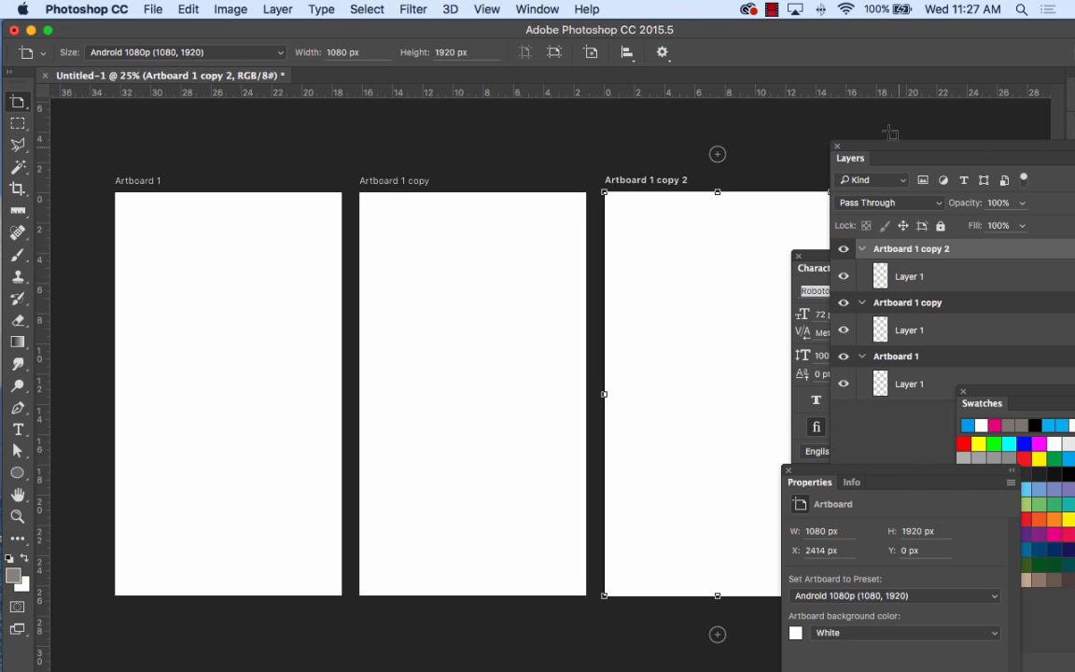
Bring the Layers panel out over the artboards so that it is fully accessible, and switch to the Move tool
{"action": "left_click_drag", "start_coordinate": [896, 154], "coordinate": [463, 139]}
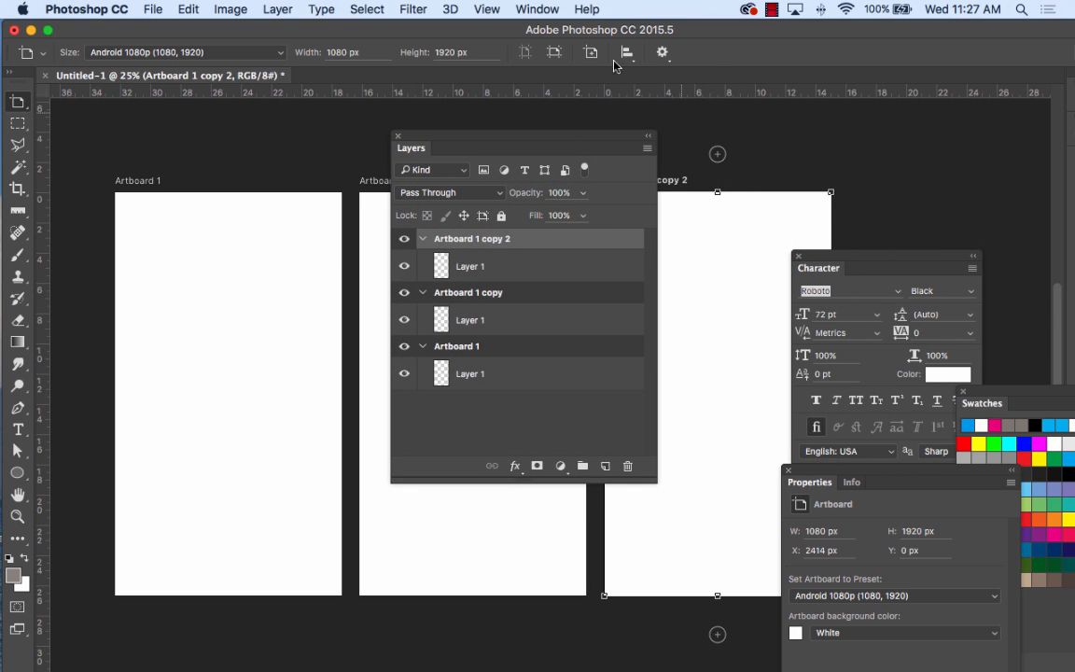
{"action": "left_click", "coordinate": [537, 10]}
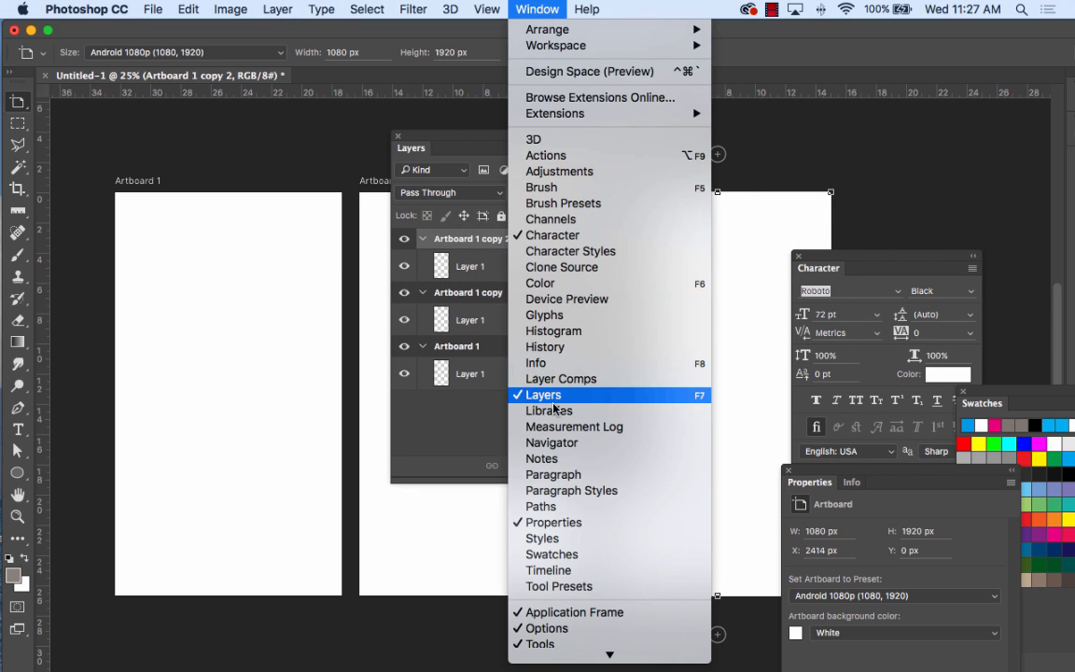
{"action": "left_click", "coordinate": [16, 103]}
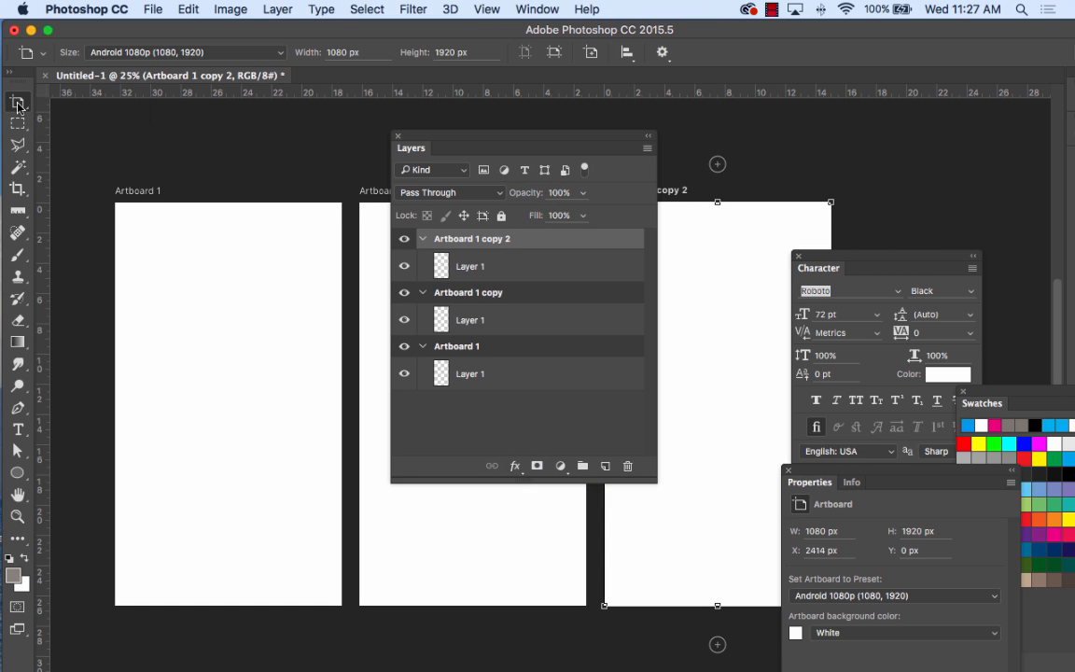
{"action": "left_click_drag", "start_coordinate": [16, 103], "coordinate": [90, 100]}
{"action": "left_click", "coordinate": [91, 101]}
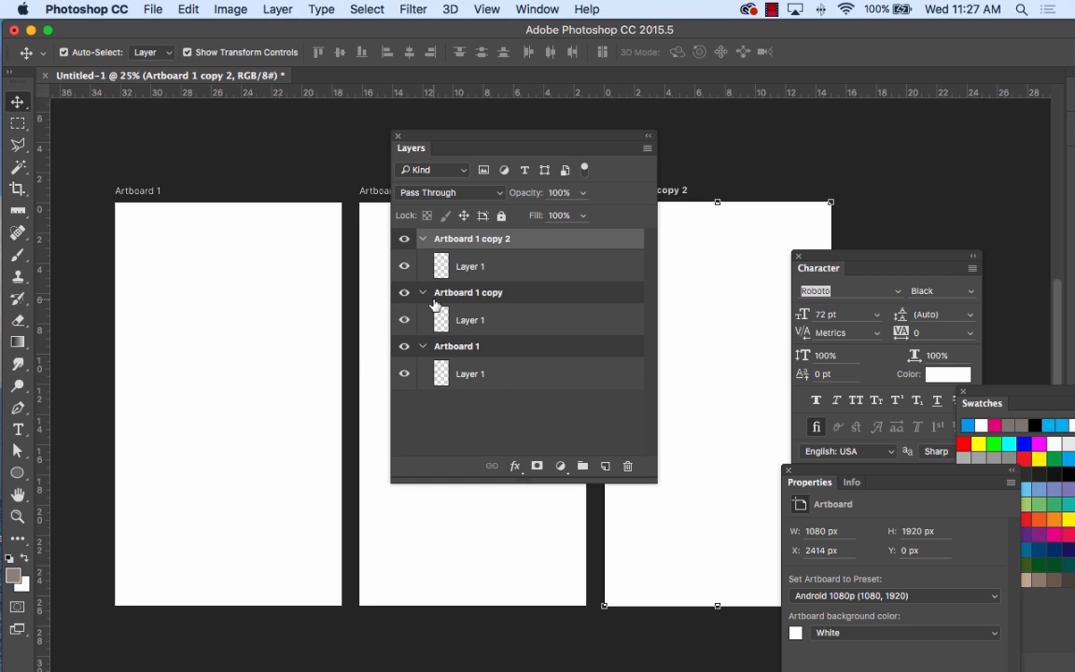
Rename Artboard 1 as Summer Design, Artboard 1 copy as Winter Design and Artboard 1 copy 2 as Fall Design
{"action": "left_click", "coordinate": [471, 348]}
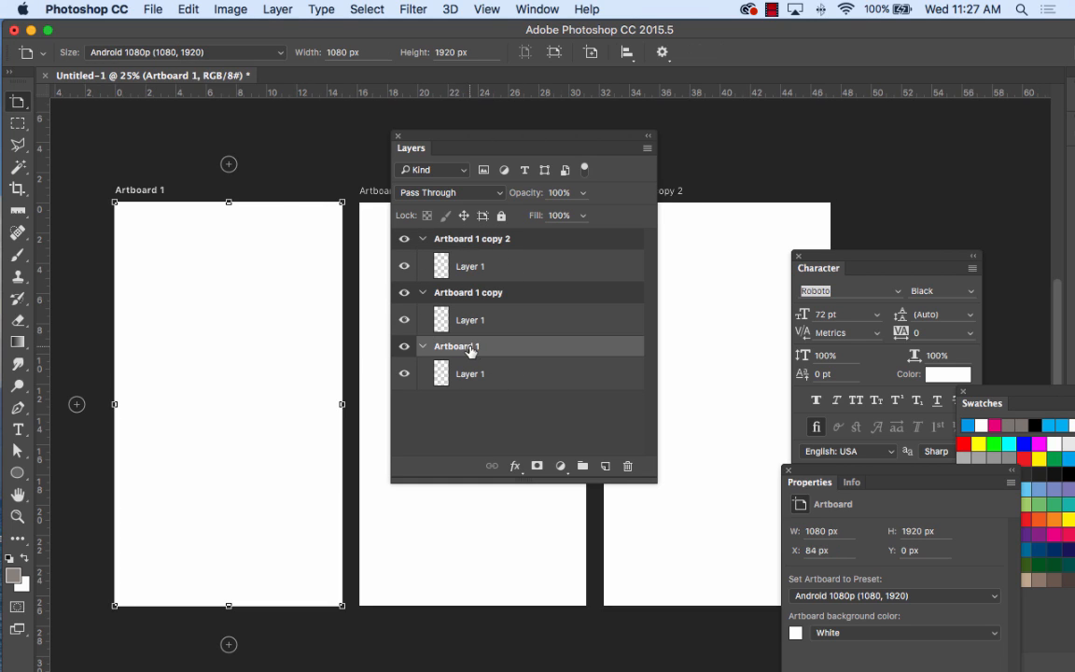
{"action": "double_click", "coordinate": [478, 349]}
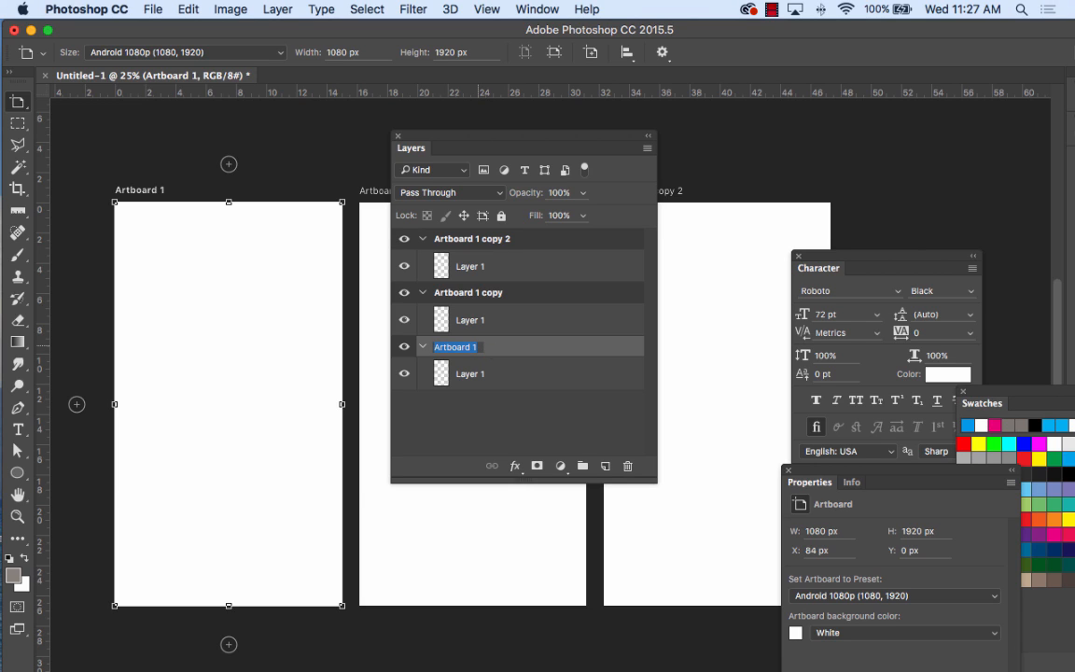
{"action": "type", "text": "Summer Design"}
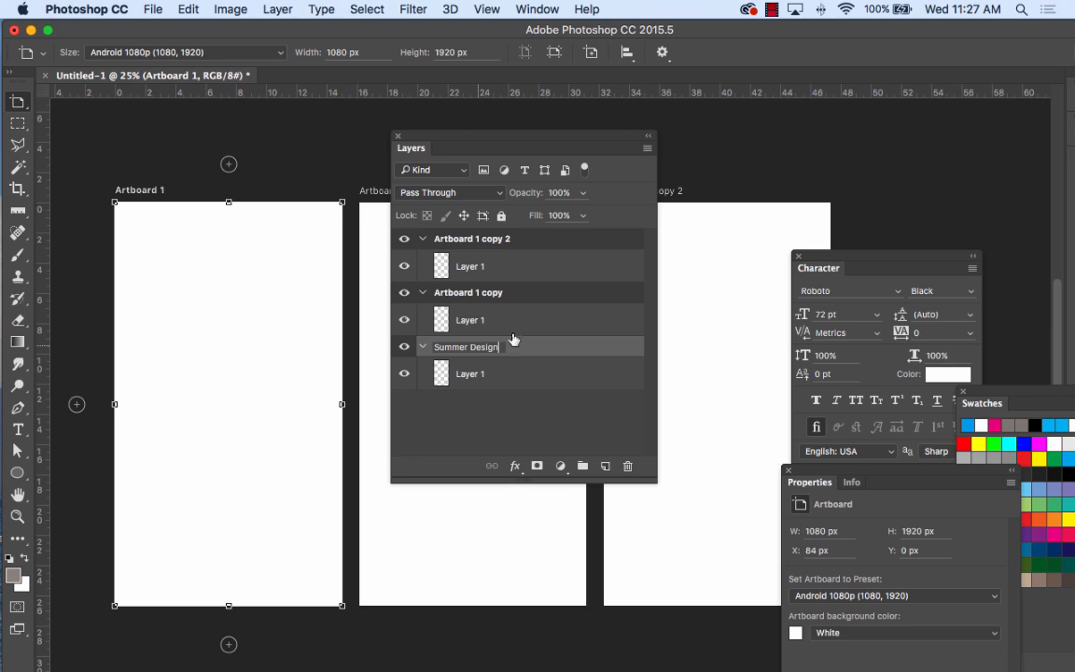
{"action": "double_click", "coordinate": [480, 293]}
{"action": "type", "text": "W"}
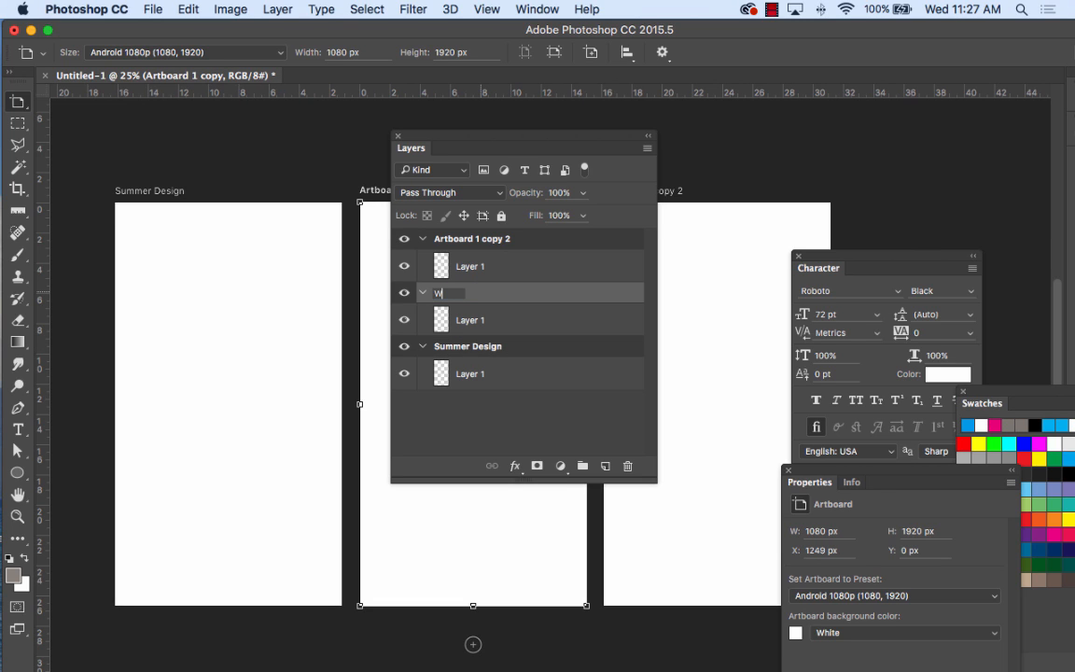
{"action": "type", "text": "inter Design"}
{"action": "double_click", "coordinate": [466, 239]}
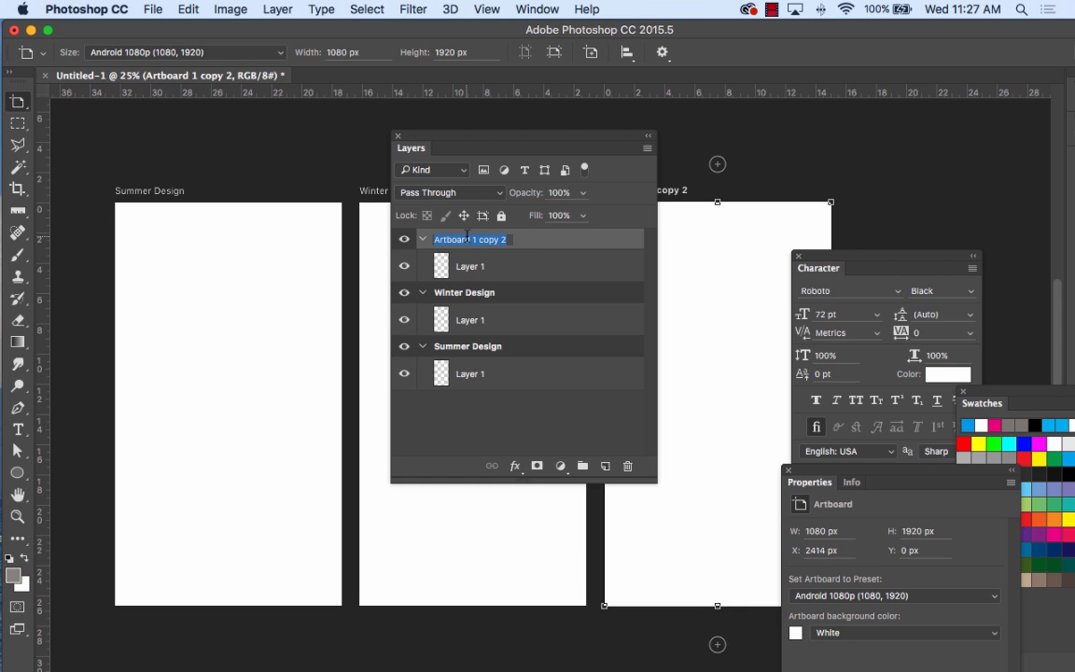
{"action": "type", "text": "Fall Design"}
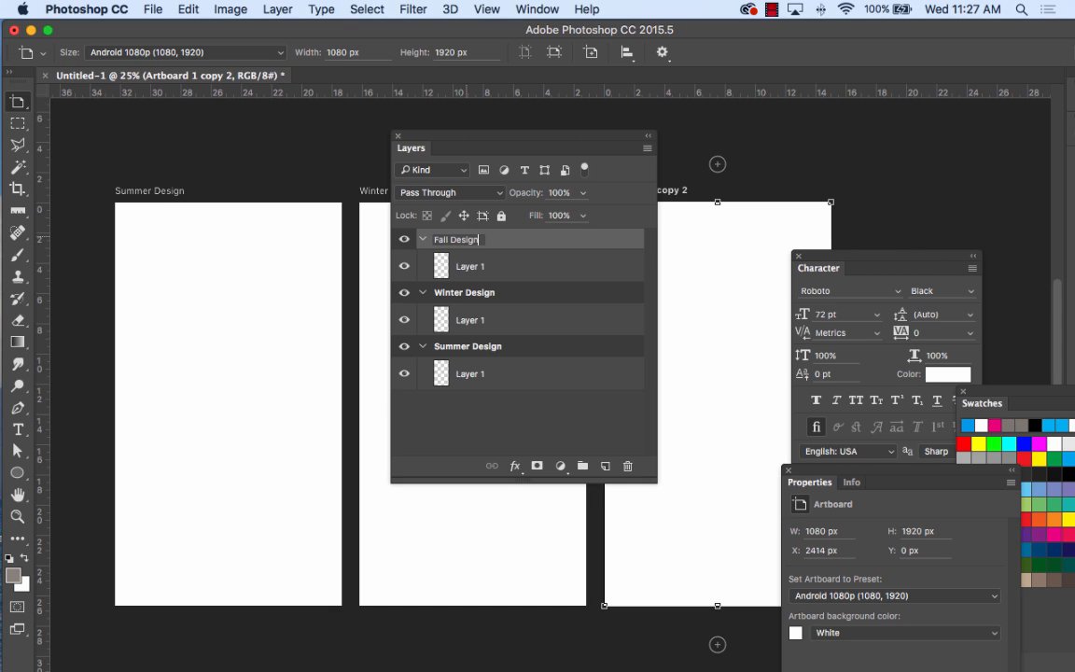
{"action": "left_click", "coordinate": [510, 262]}
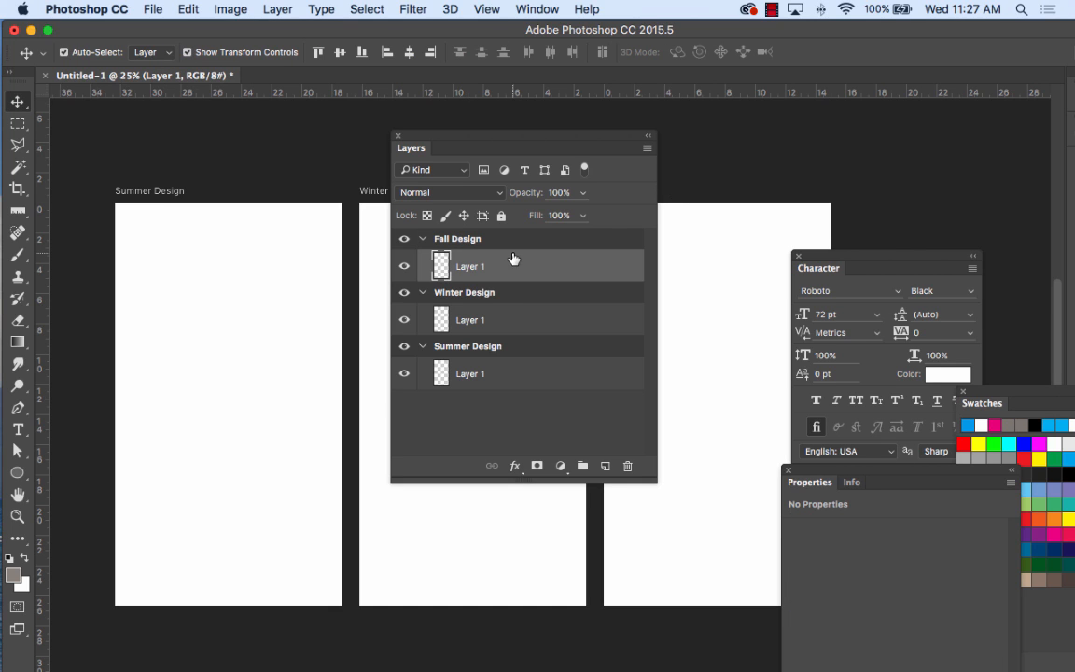
Select Layer 1 of Winter Design and of Summer Design in turn, and shift the Layers panel slightly aside
{"action": "left_click", "coordinate": [489, 320]}
{"action": "left_click", "coordinate": [490, 372]}
{"action": "left_click_drag", "start_coordinate": [475, 144], "coordinate": [513, 137]}
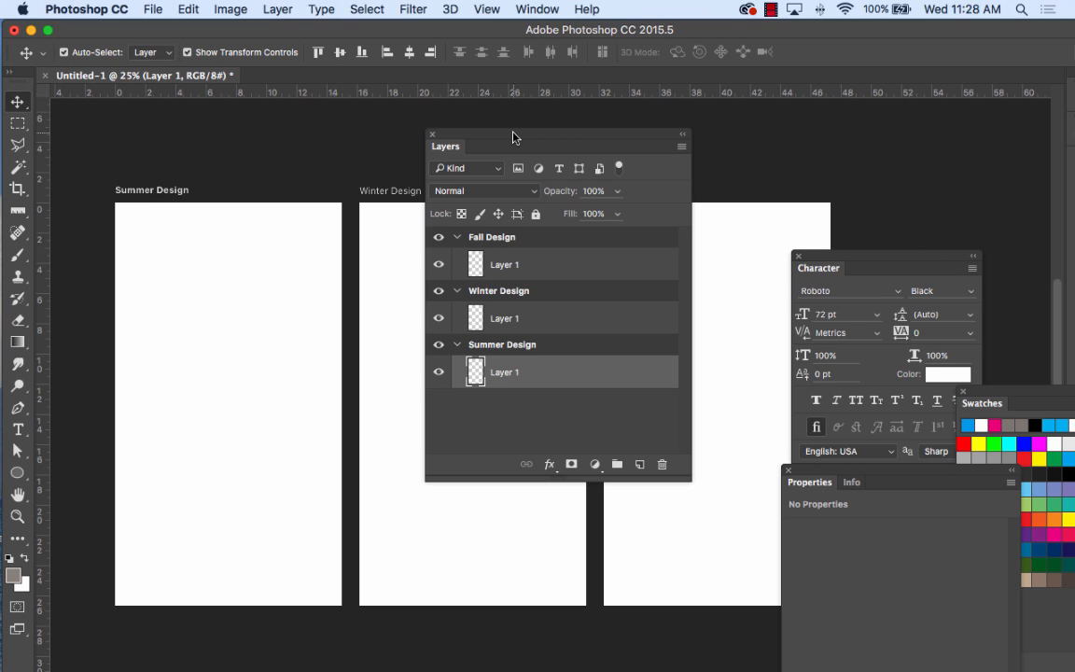
Bring the Swatches panel beside the Layers panel and look through its options for loading, replacing and choosing swatch sets
{"action": "left_click_drag", "start_coordinate": [1039, 400], "coordinate": [715, 205]}
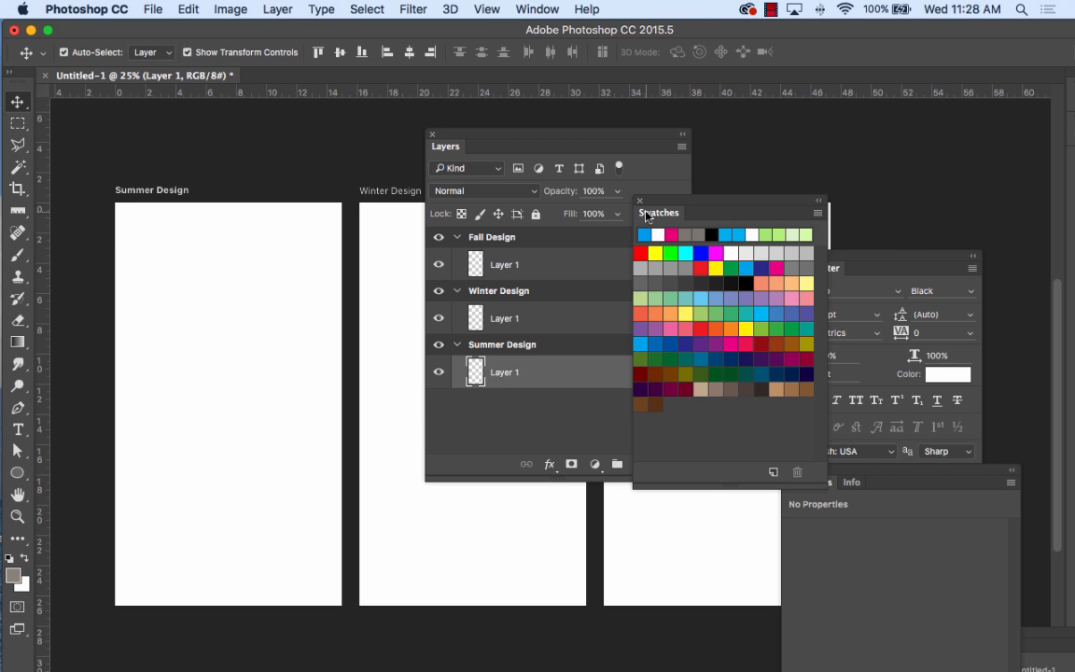
{"action": "left_click", "coordinate": [818, 214]}
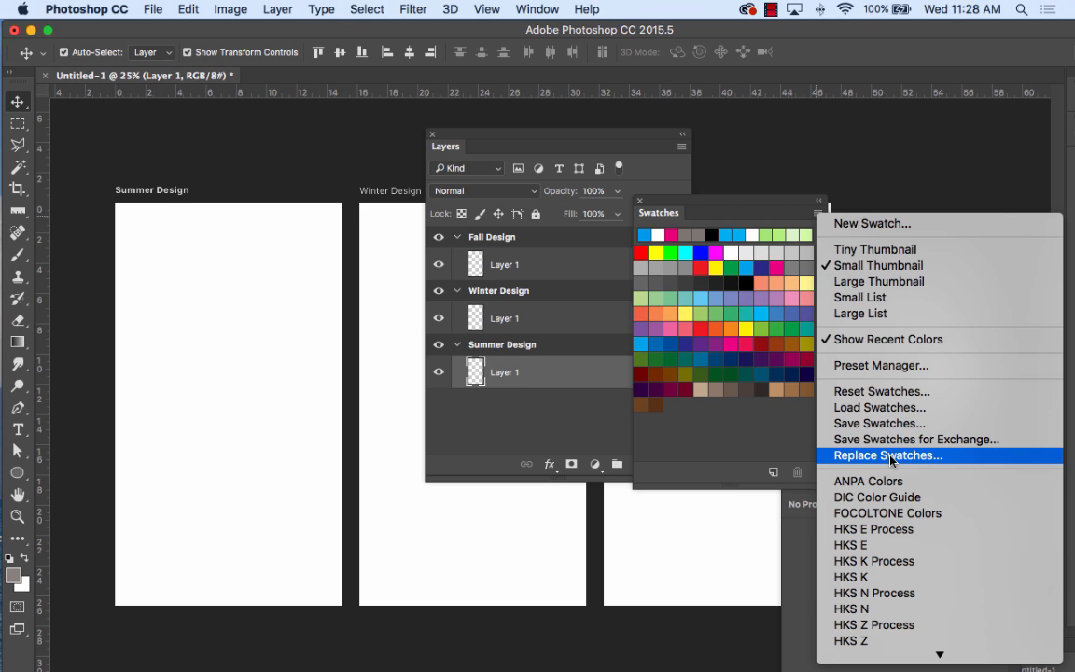
{"action": "left_click", "coordinate": [765, 437]}
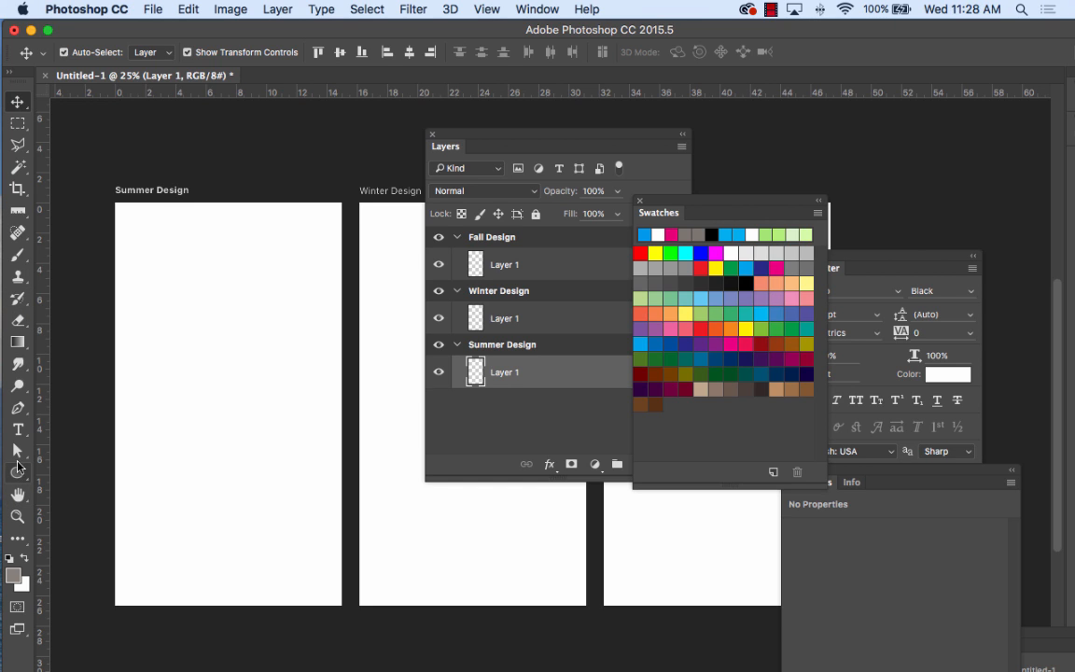
Draw a rectangle about 1082 by 166 px across the top of the Summer Design artboard with the Rectangle tool
{"action": "left_click", "coordinate": [16, 474]}
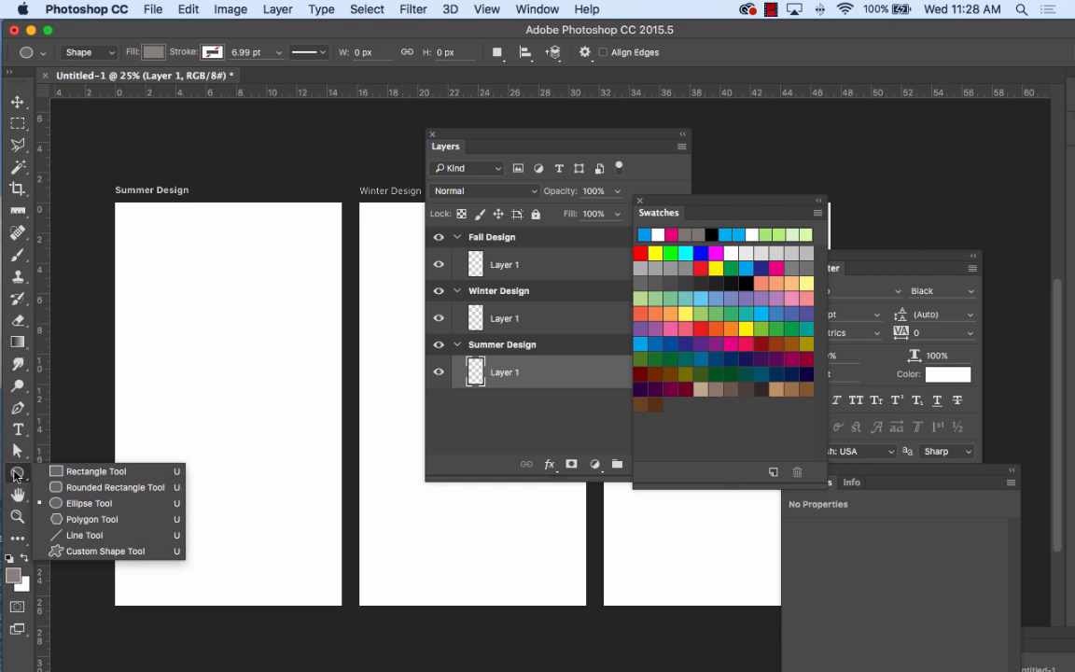
{"action": "left_click", "coordinate": [84, 473]}
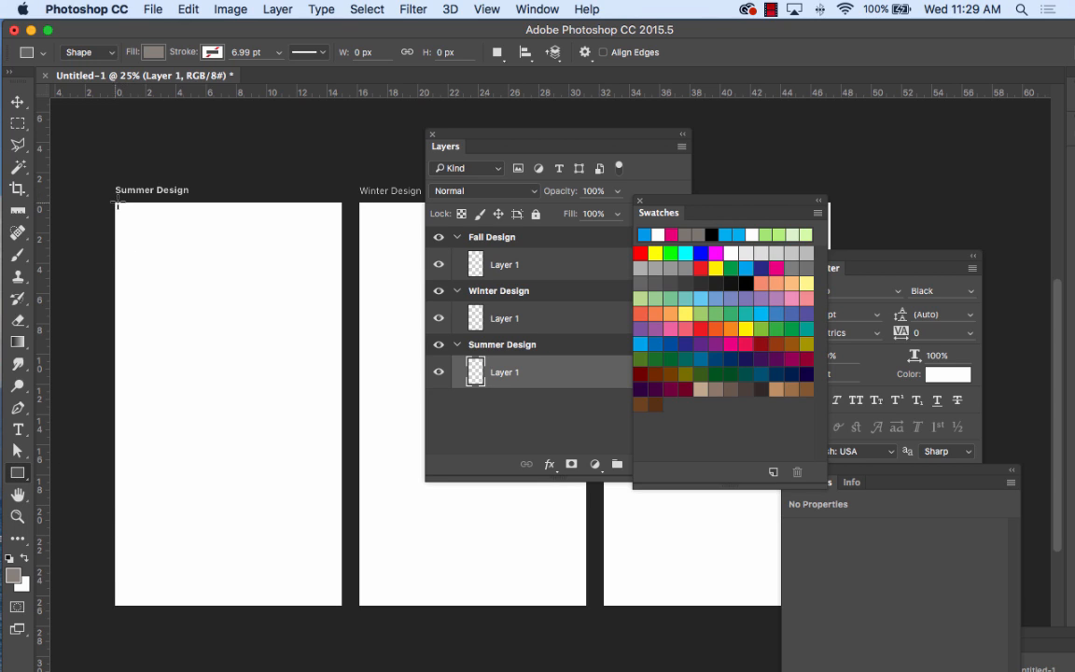
{"action": "left_click", "coordinate": [16, 101]}
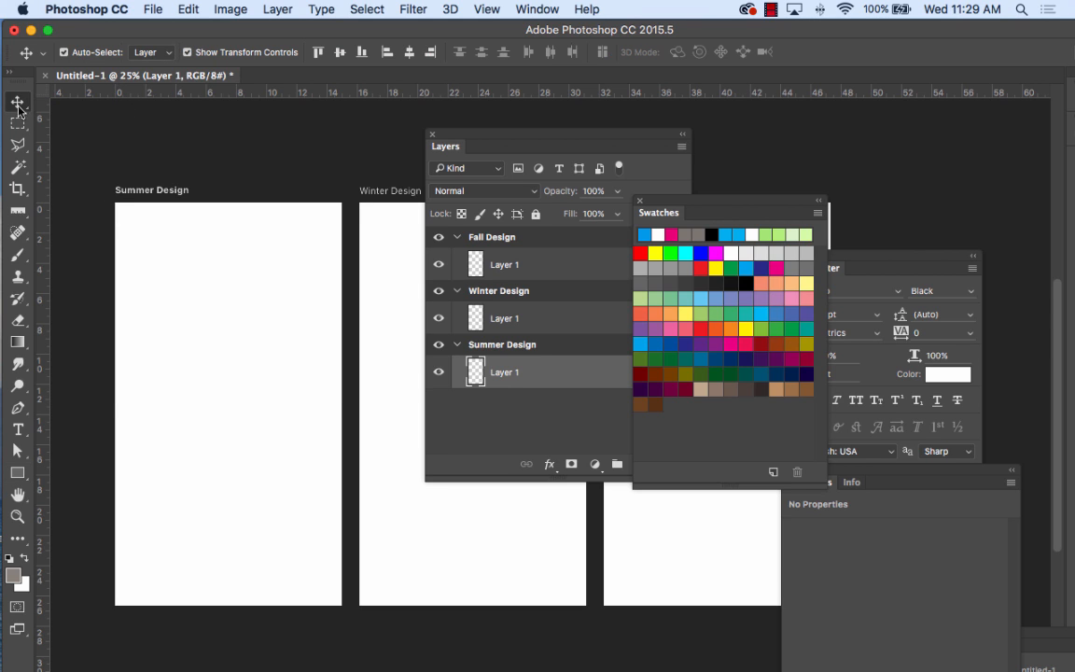
{"action": "left_click", "coordinate": [187, 254]}
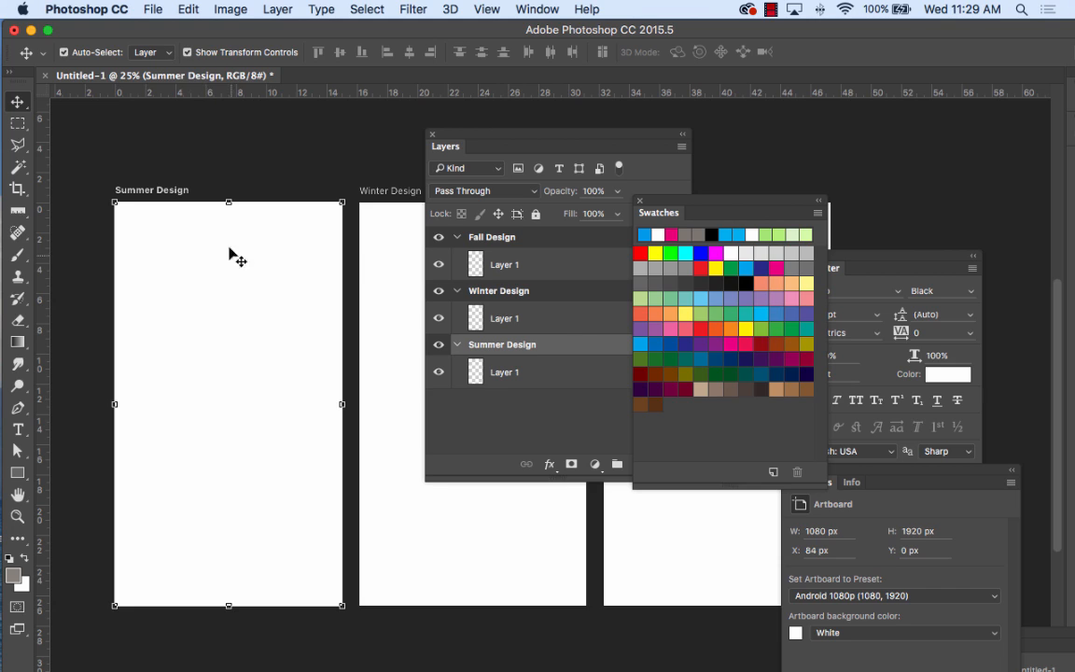
{"action": "left_click", "coordinate": [467, 344]}
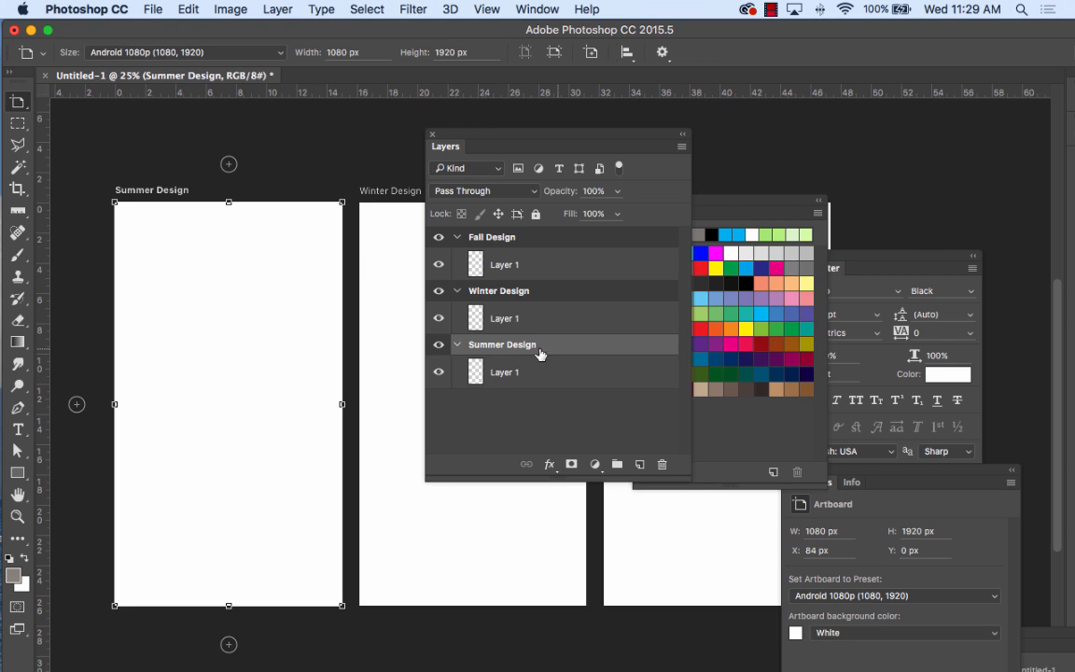
{"action": "left_click", "coordinate": [18, 476]}
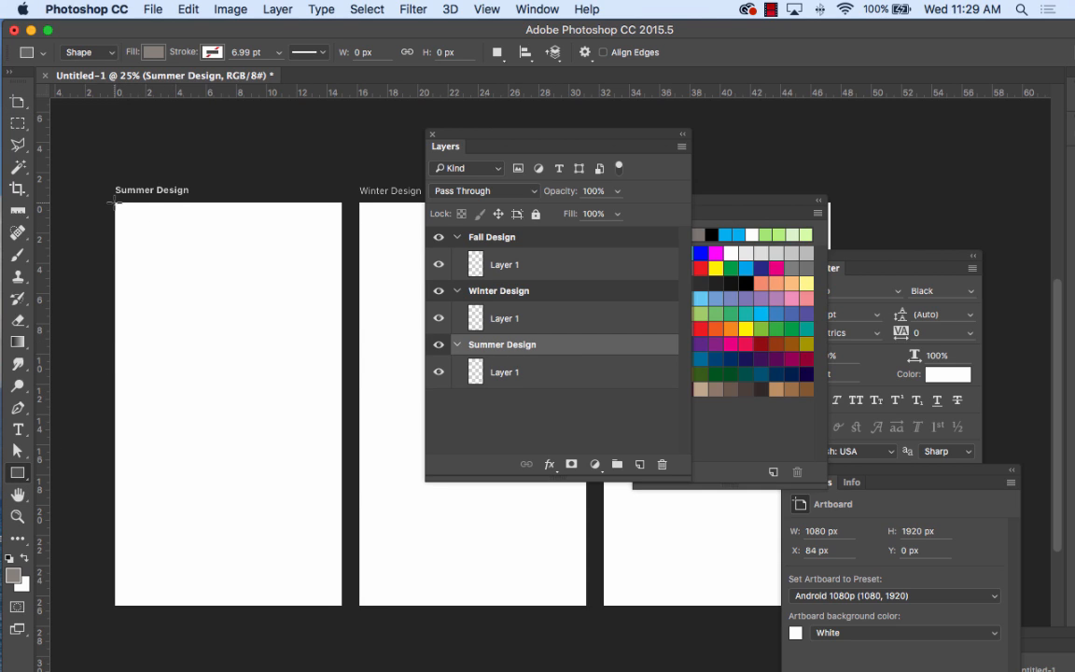
{"action": "left_click_drag", "start_coordinate": [113, 201], "coordinate": [344, 238]}
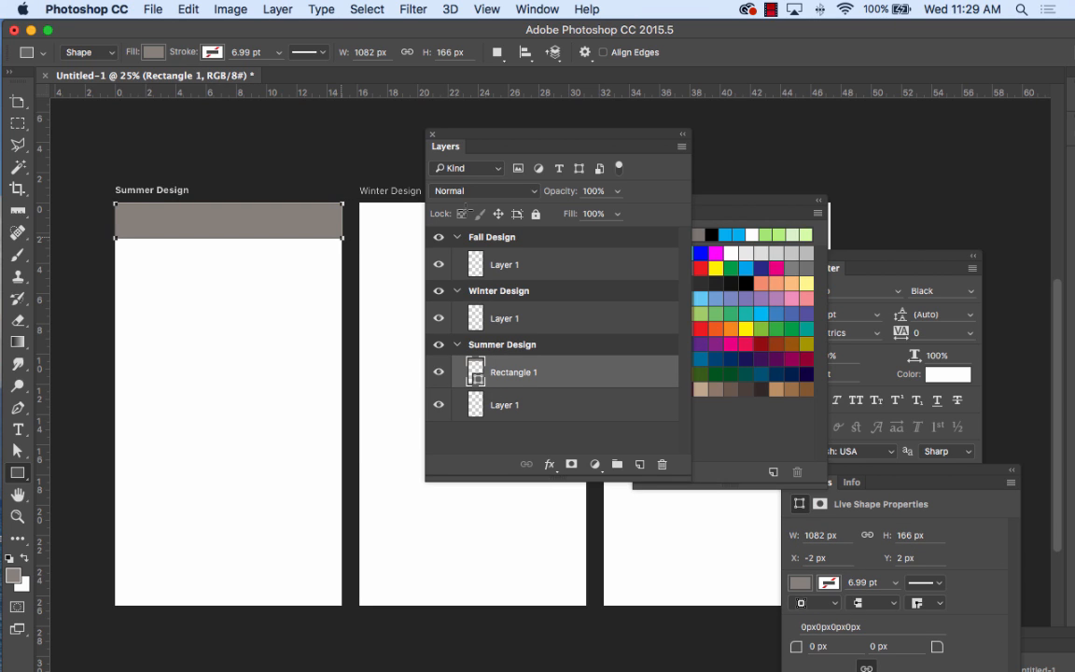
Move the Swatches panel clear of the Layers panel and choose a medium blue swatch as the foreground color
{"action": "left_click", "coordinate": [759, 205]}
{"action": "left_click_drag", "start_coordinate": [759, 205], "coordinate": [864, 179]}
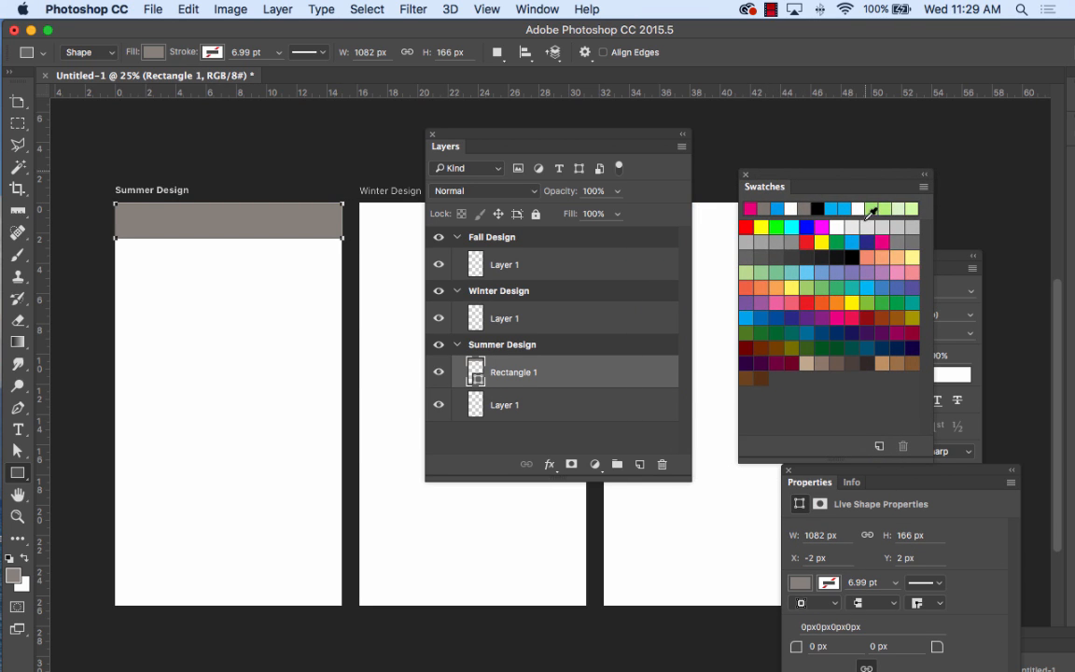
{"action": "left_click", "coordinate": [895, 287]}
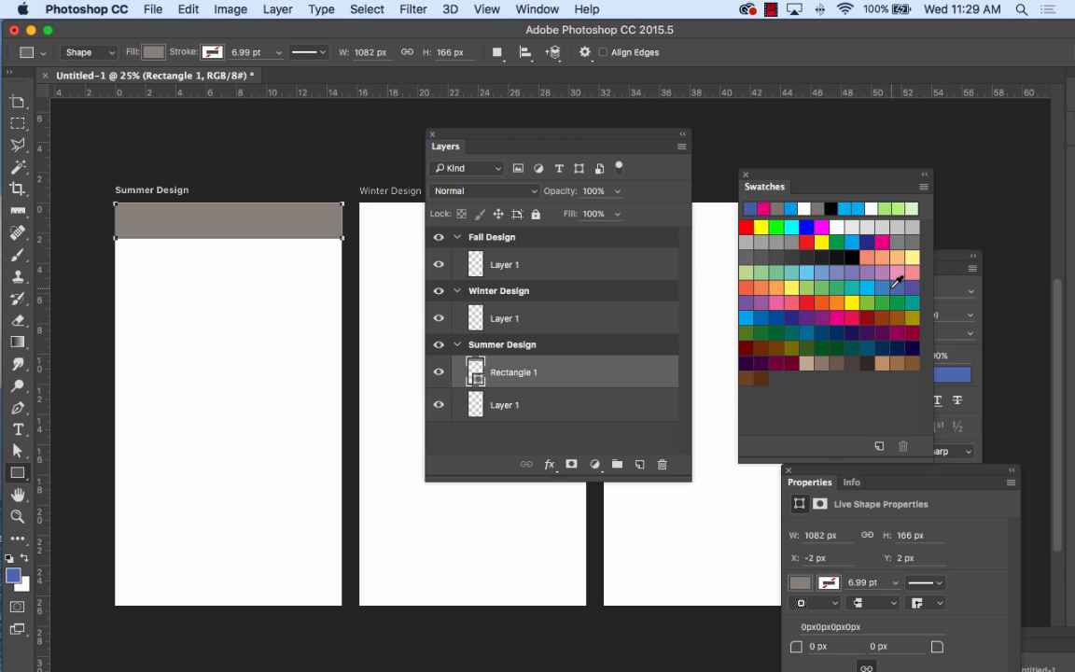
{"action": "left_click", "coordinate": [882, 287]}
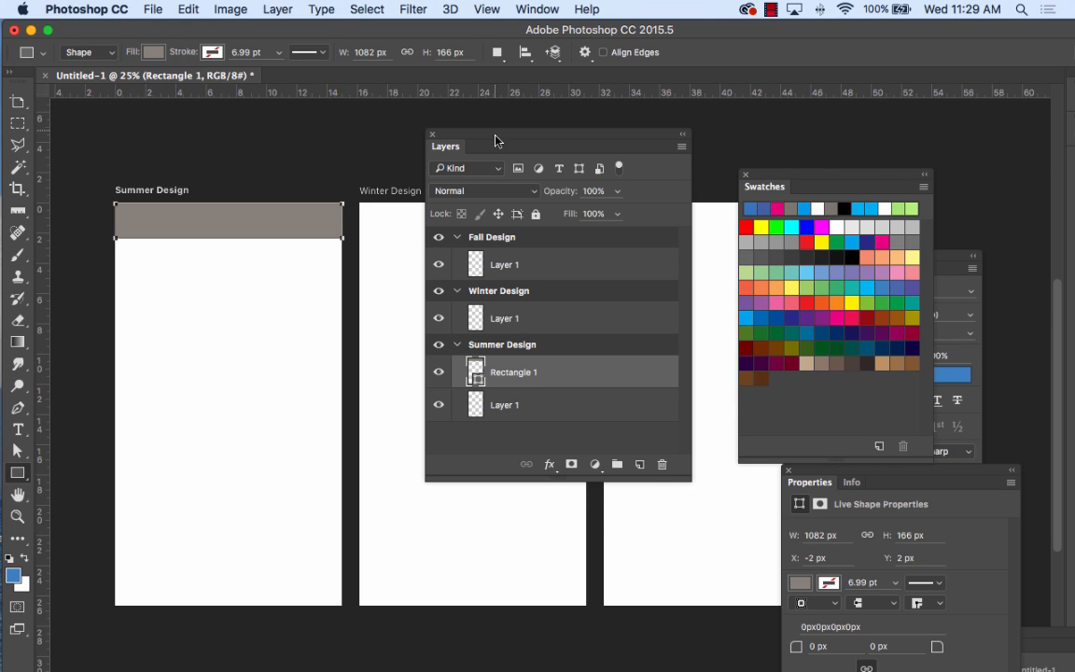
Rearrange the panels to reach the shape properties and fill the Summer Design header rectangle with a deep blue swatch
{"action": "left_click_drag", "start_coordinate": [495, 141], "coordinate": [510, 434]}
{"action": "left_click_drag", "start_coordinate": [773, 183], "coordinate": [957, 161]}
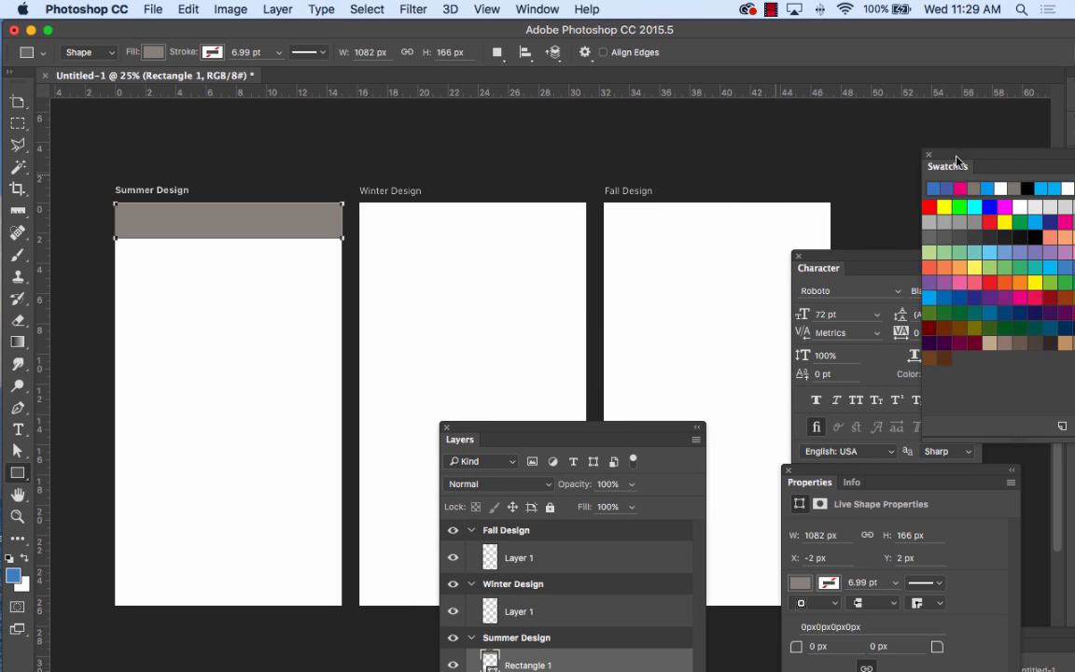
{"action": "left_click_drag", "start_coordinate": [822, 468], "coordinate": [480, 135]}
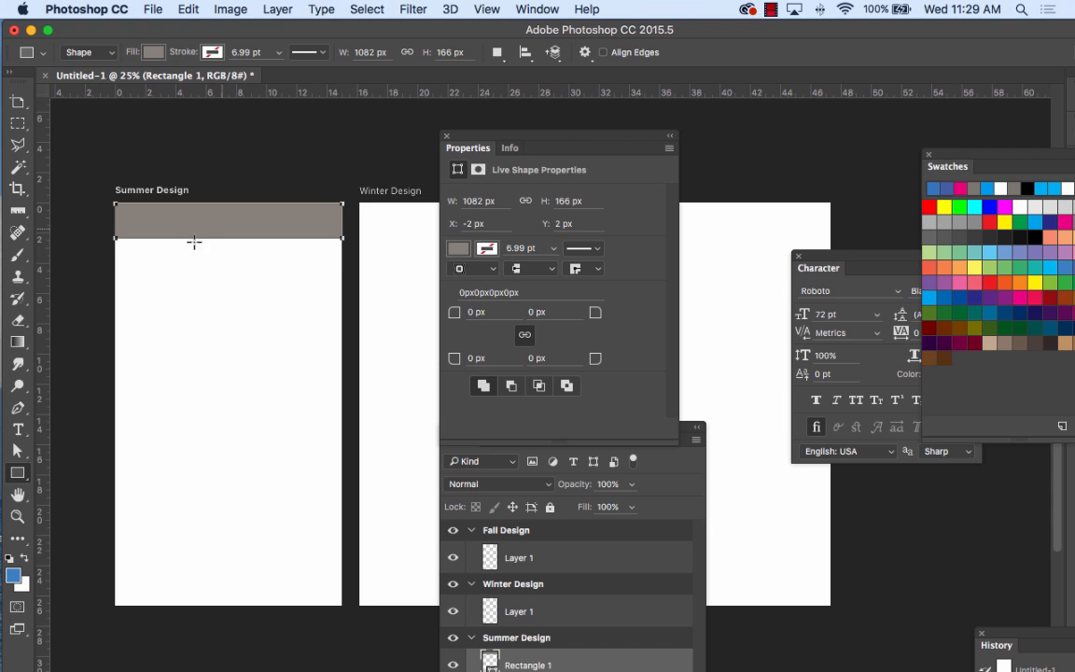
{"action": "left_click", "coordinate": [458, 249]}
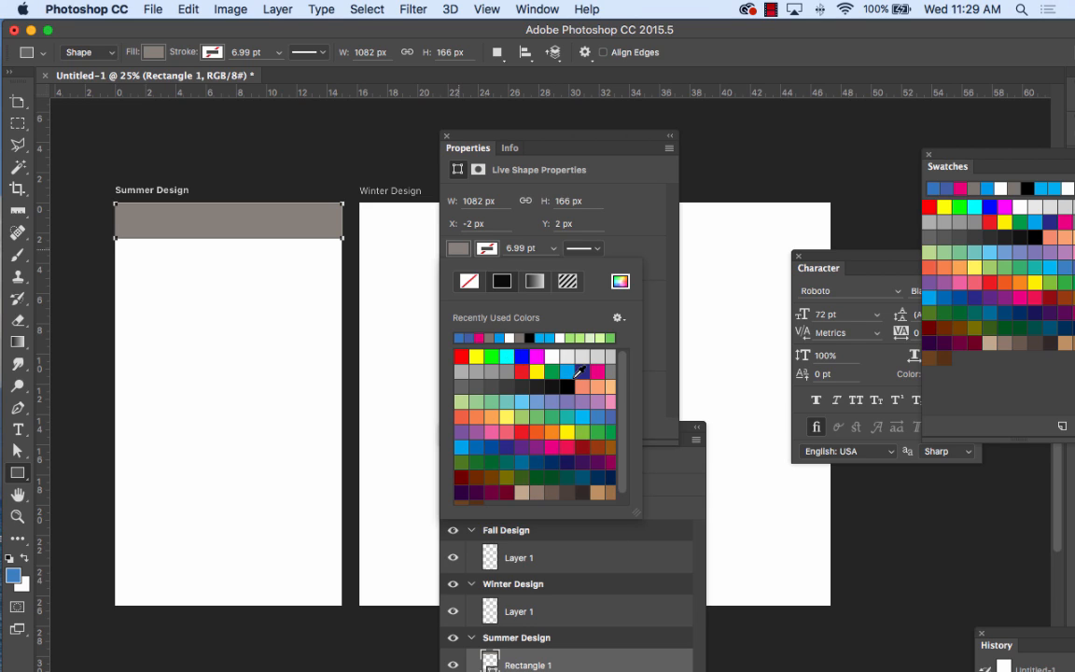
{"action": "left_click", "coordinate": [567, 372]}
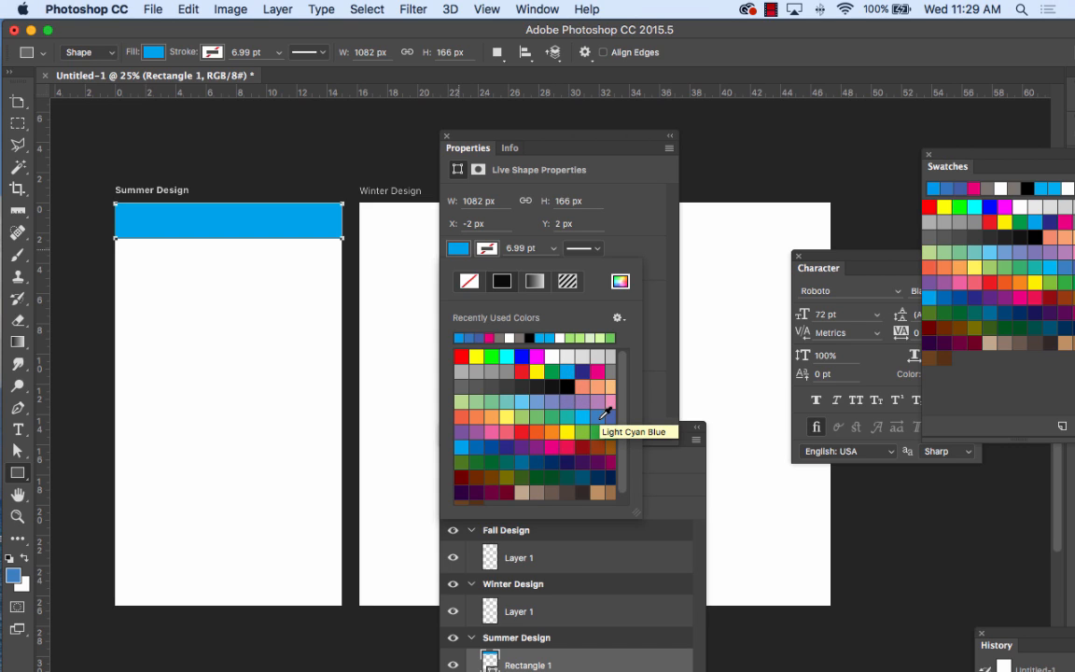
{"action": "left_click", "coordinate": [477, 448]}
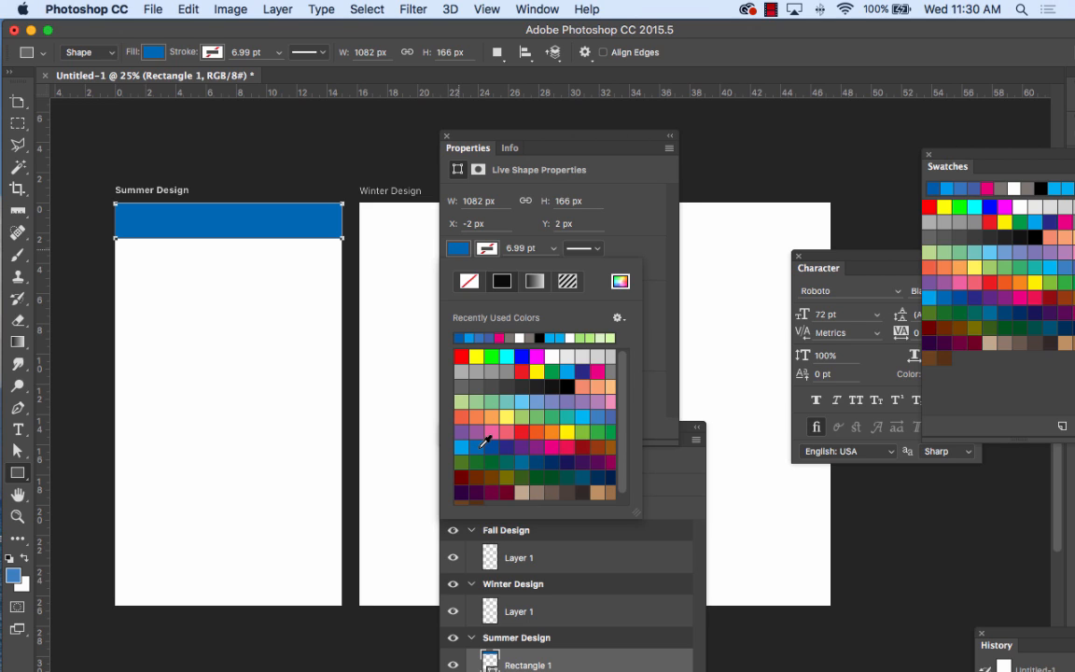
{"action": "left_click", "coordinate": [494, 142]}
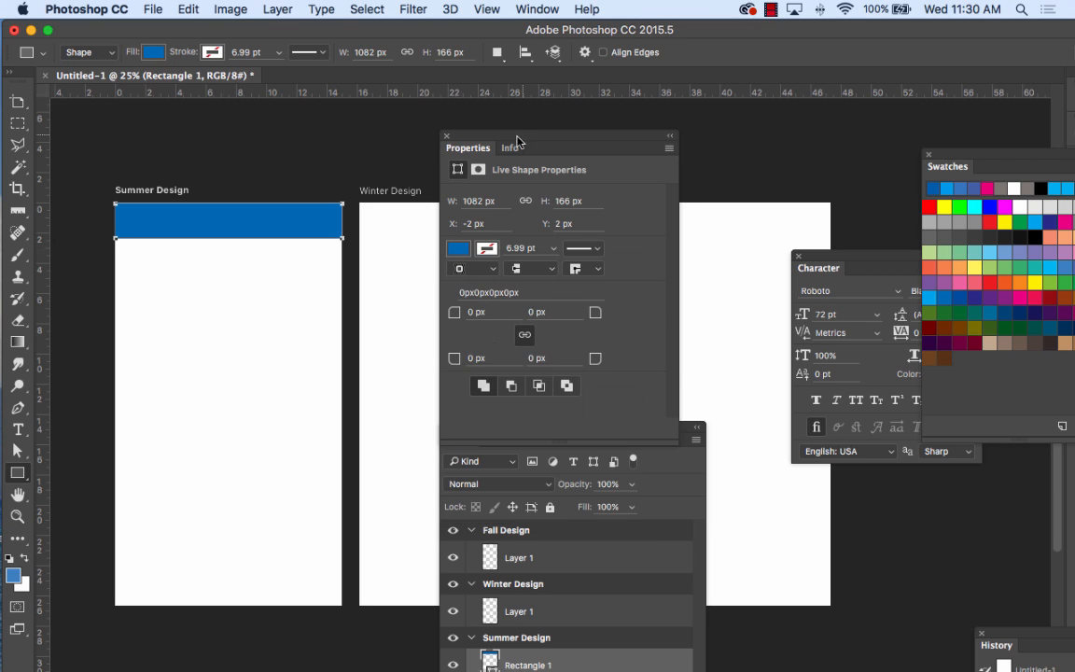
Move the Properties panel clear of the Summer Design header and activate the Type tool
{"action": "key", "text": "super+equal"}
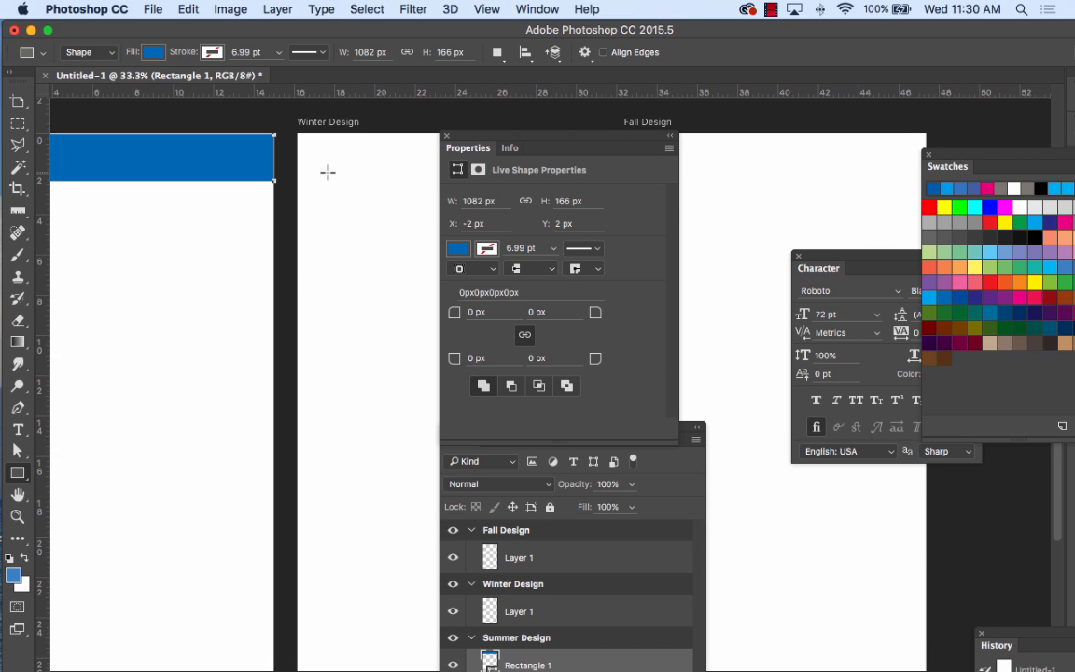
{"action": "left_click_drag", "start_coordinate": [211, 207], "coordinate": [353, 223]}
{"action": "scroll", "coordinate": [353, 222], "scroll_direction": "right", "scroll_amount": 5}
{"action": "scroll", "coordinate": [353, 222], "scroll_direction": "down", "scroll_amount": 3}
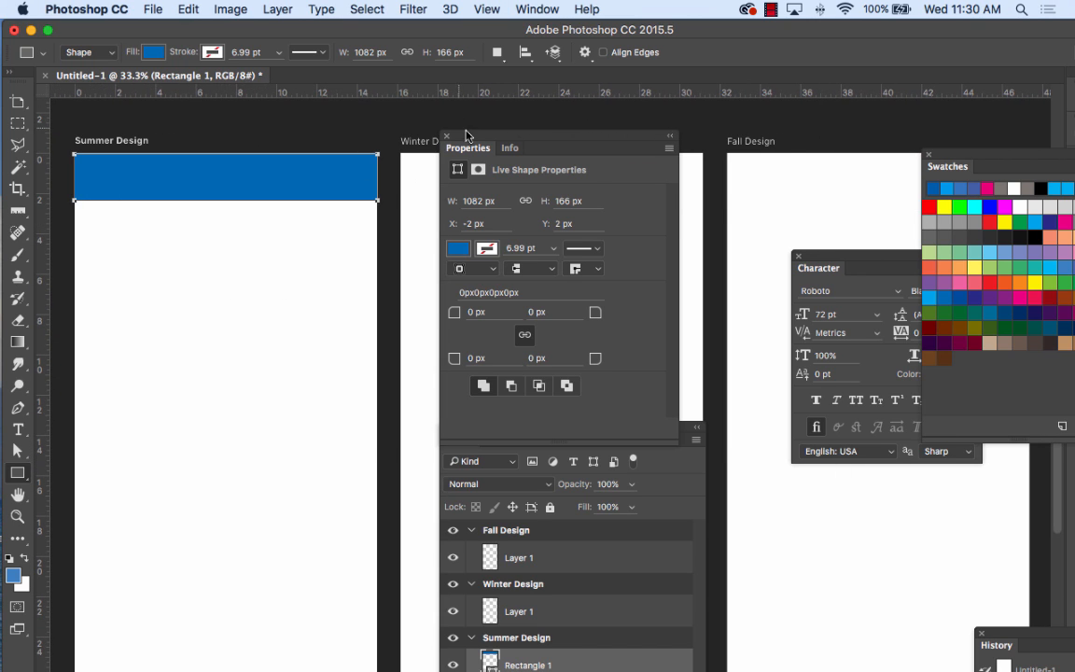
{"action": "left_click_drag", "start_coordinate": [471, 131], "coordinate": [551, 138]}
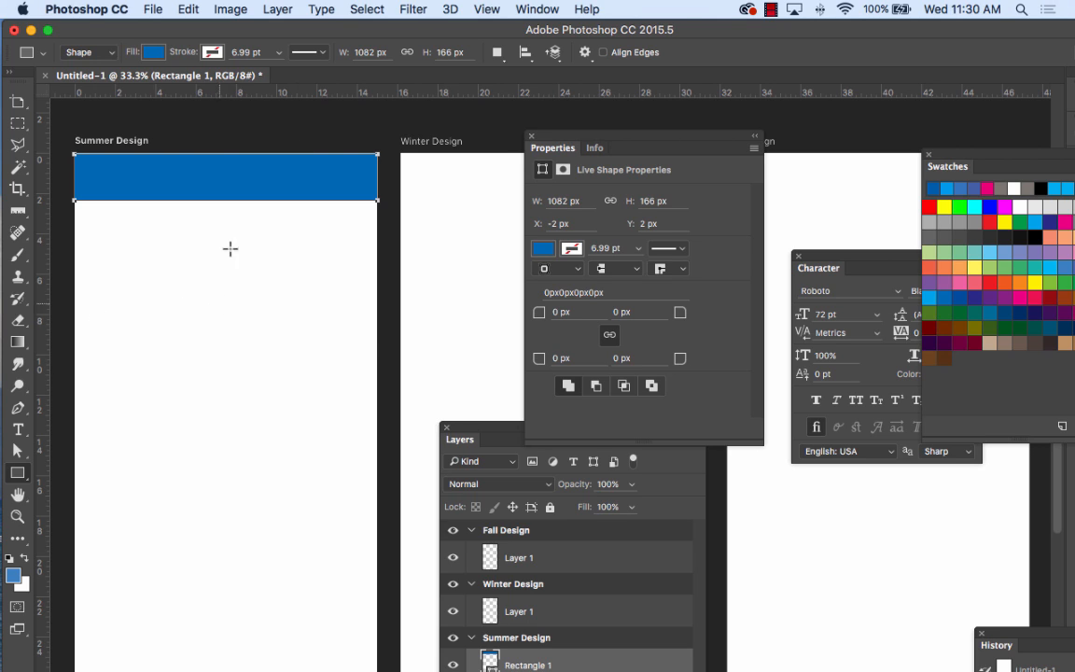
{"action": "left_click", "coordinate": [18, 429]}
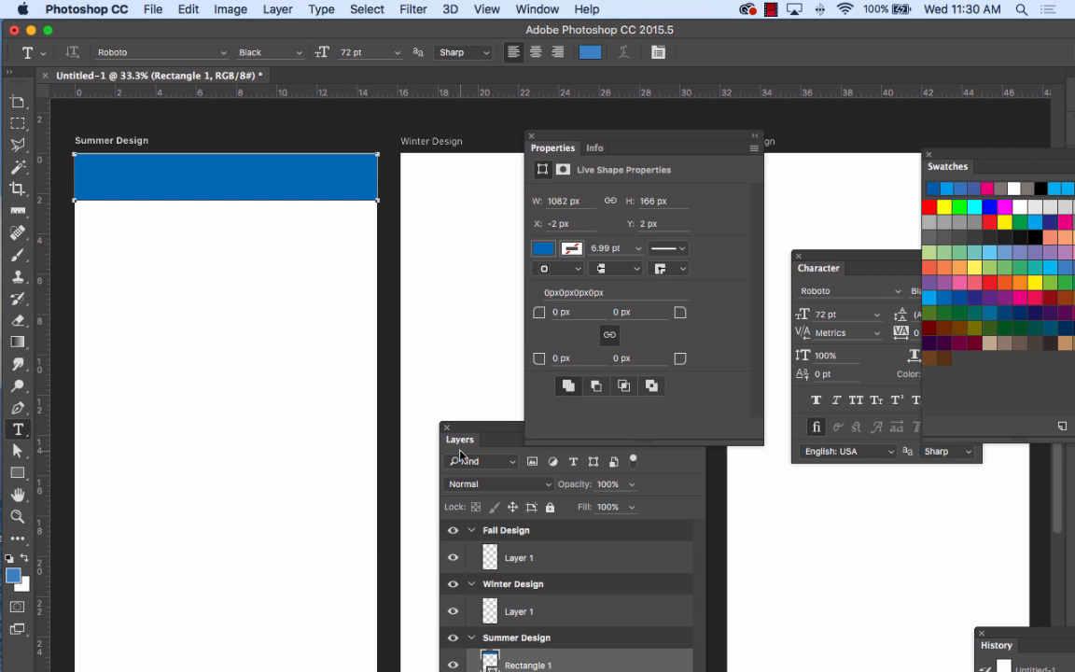
{"action": "mouse_move", "coordinate": [714, 668]}
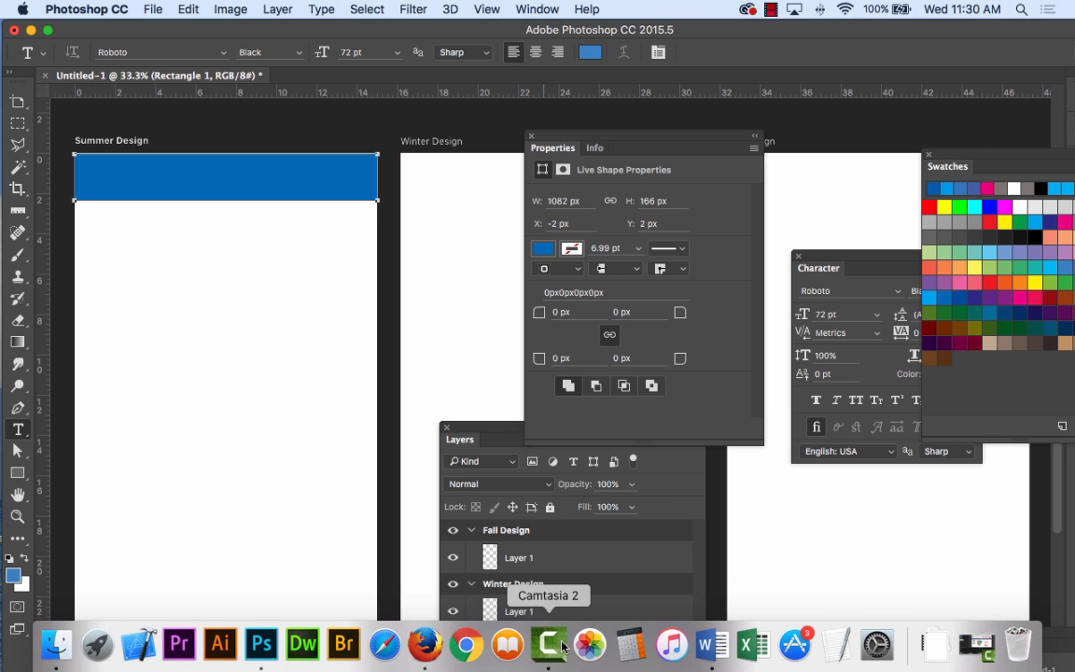
{"action": "left_click", "coordinate": [773, 7]}
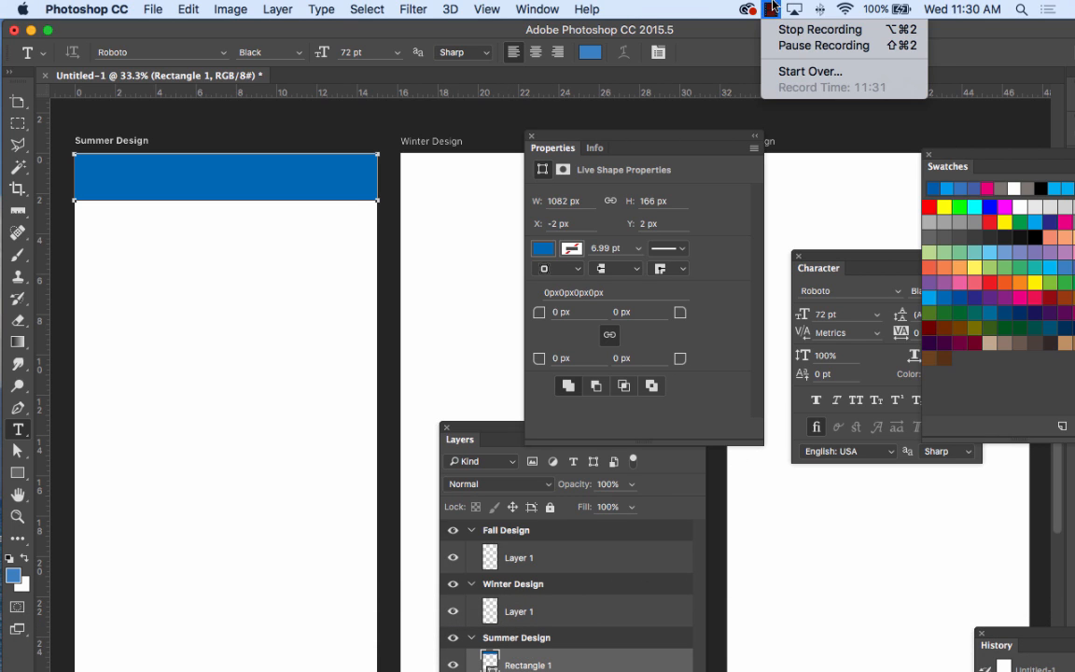
{"action": "left_click", "coordinate": [772, 38]}
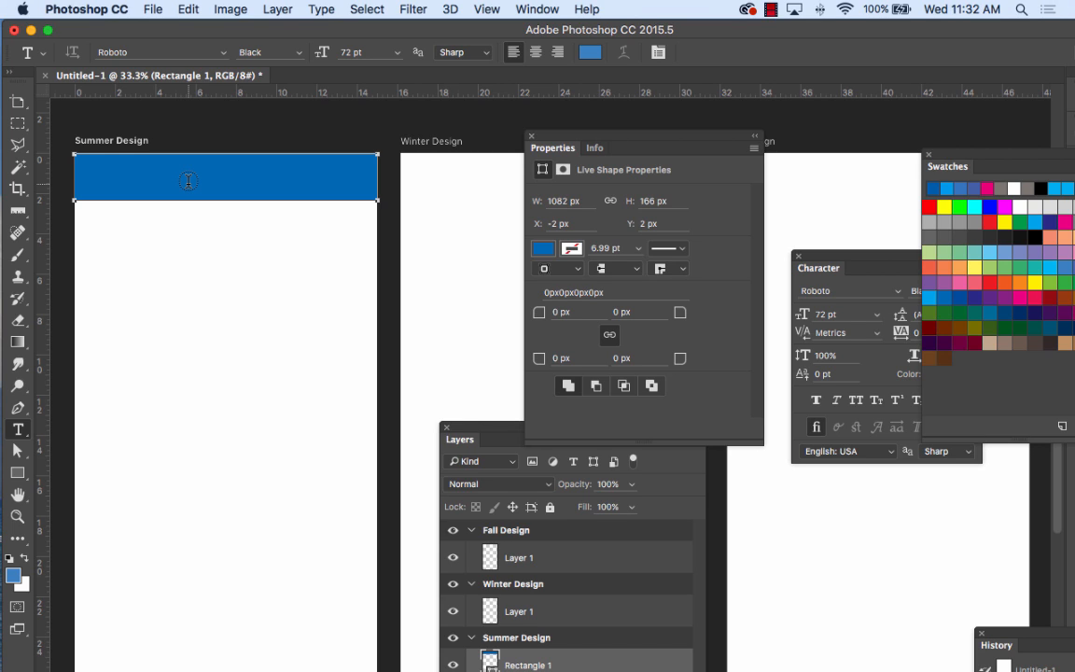
Add the text "7-04-16" below the header bar on the Summer Design artboard and color it white
{"action": "left_click", "coordinate": [135, 246]}
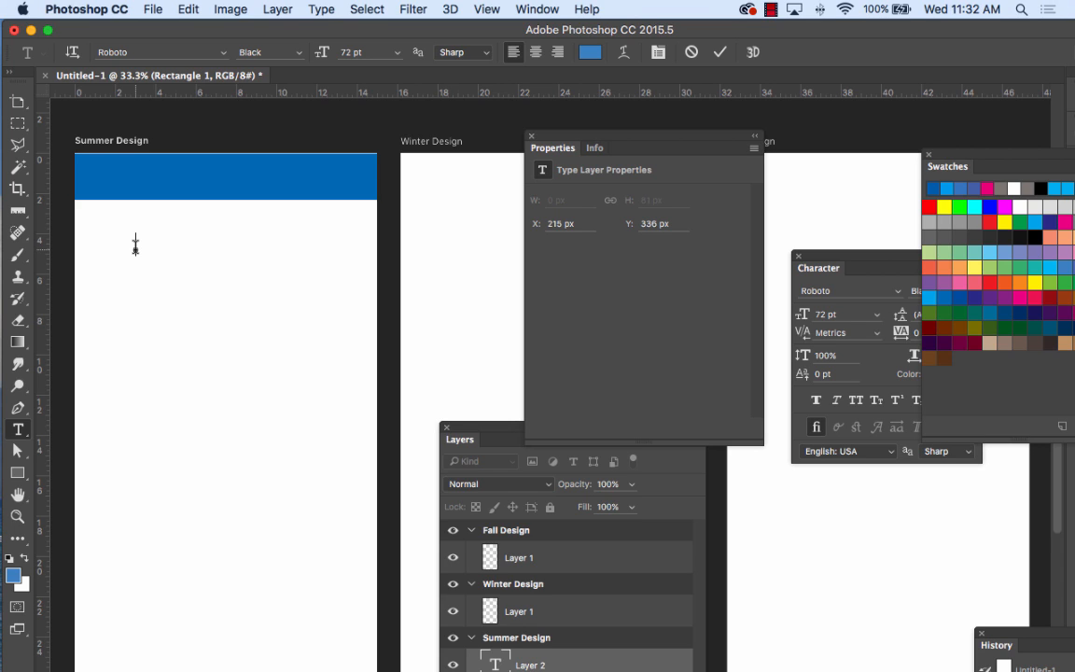
{"action": "type", "text": "7-04-16"}
{"action": "left_click_drag", "start_coordinate": [211, 241], "coordinate": [136, 243]}
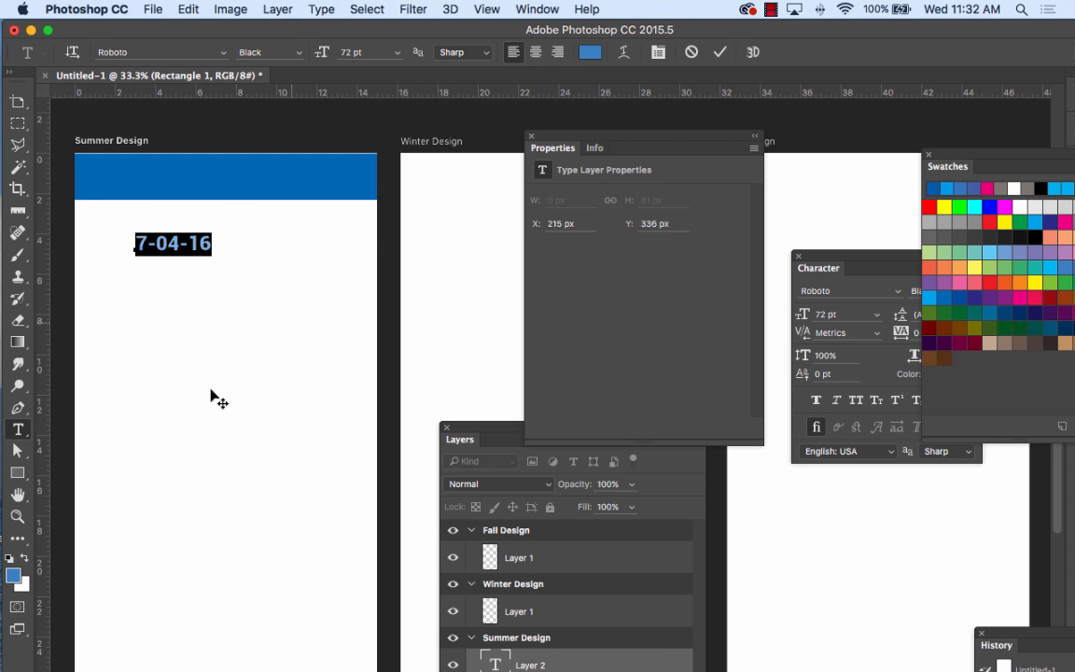
{"action": "left_click", "coordinate": [14, 579]}
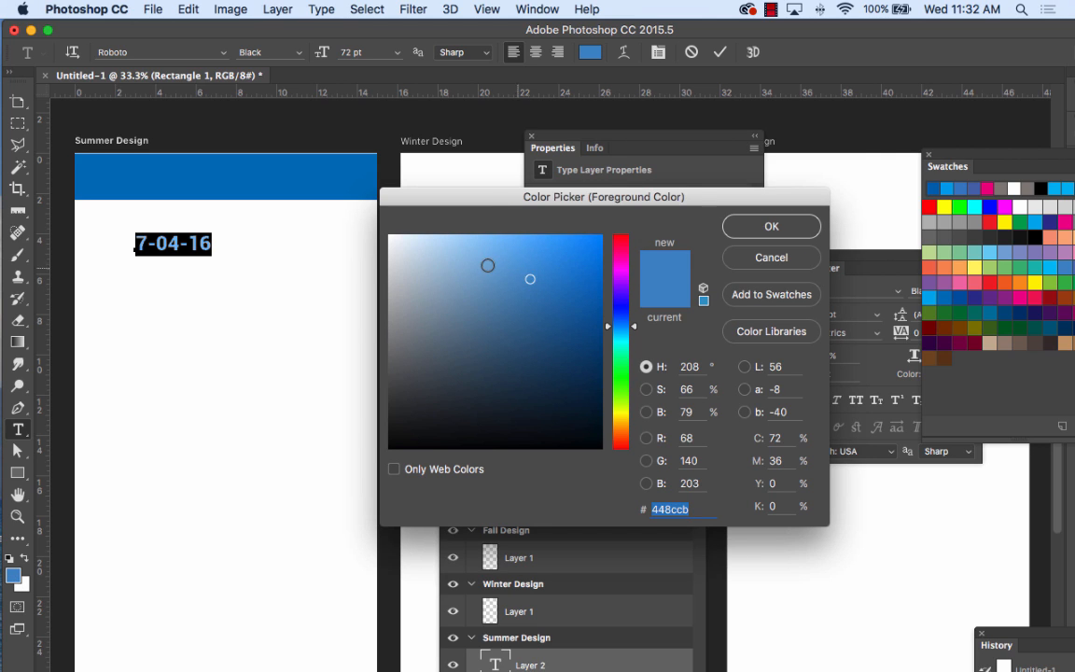
{"action": "left_click_drag", "start_coordinate": [487, 264], "coordinate": [393, 237]}
{"action": "left_click", "coordinate": [765, 227]}
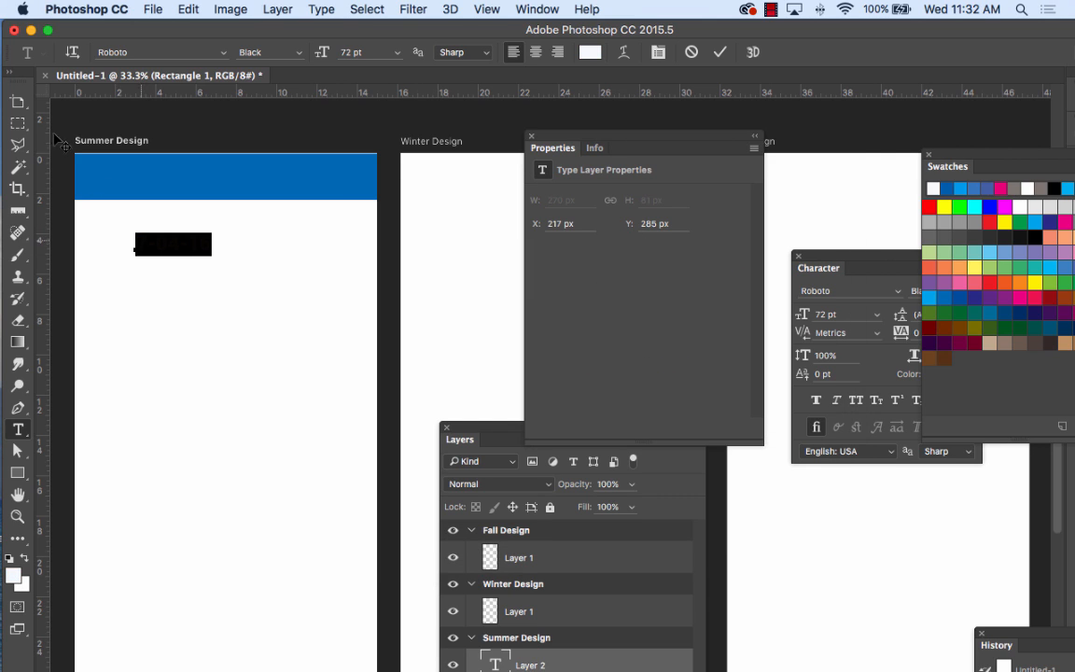
Commit the date text and move it onto the left part of the blue header bar
{"action": "left_click", "coordinate": [17, 101]}
{"action": "left_click", "coordinate": [60, 98]}
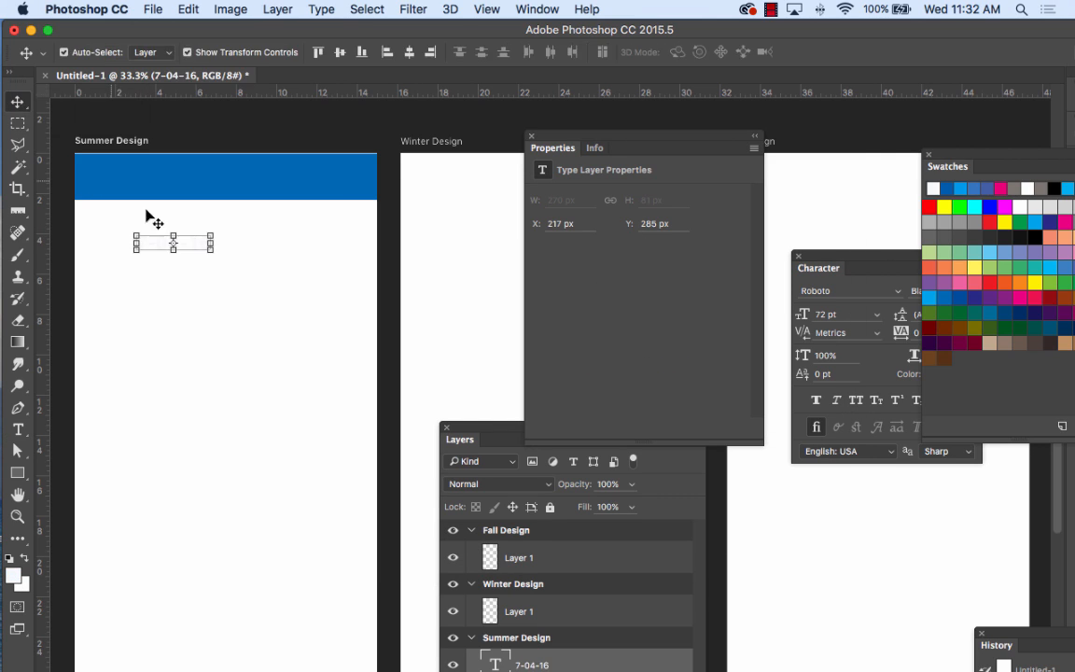
{"action": "left_click_drag", "start_coordinate": [189, 242], "coordinate": [155, 185]}
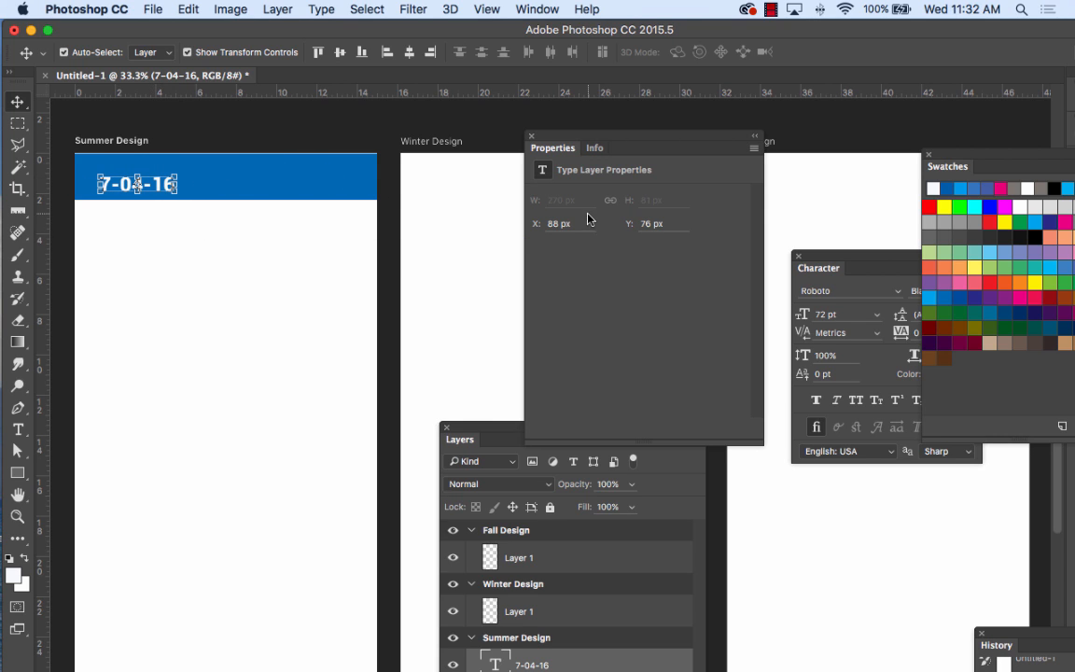
Set the header's date text to the Regular style of Roboto at 101 pt
{"action": "left_click_drag", "start_coordinate": [852, 266], "coordinate": [393, 166]}
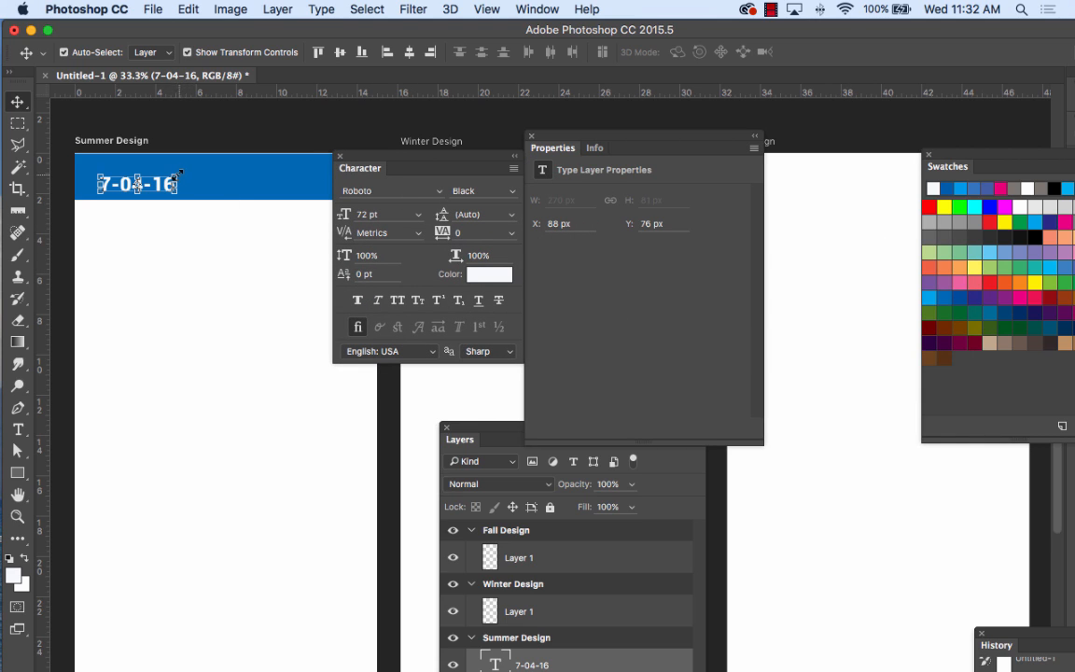
{"action": "left_click", "coordinate": [419, 216]}
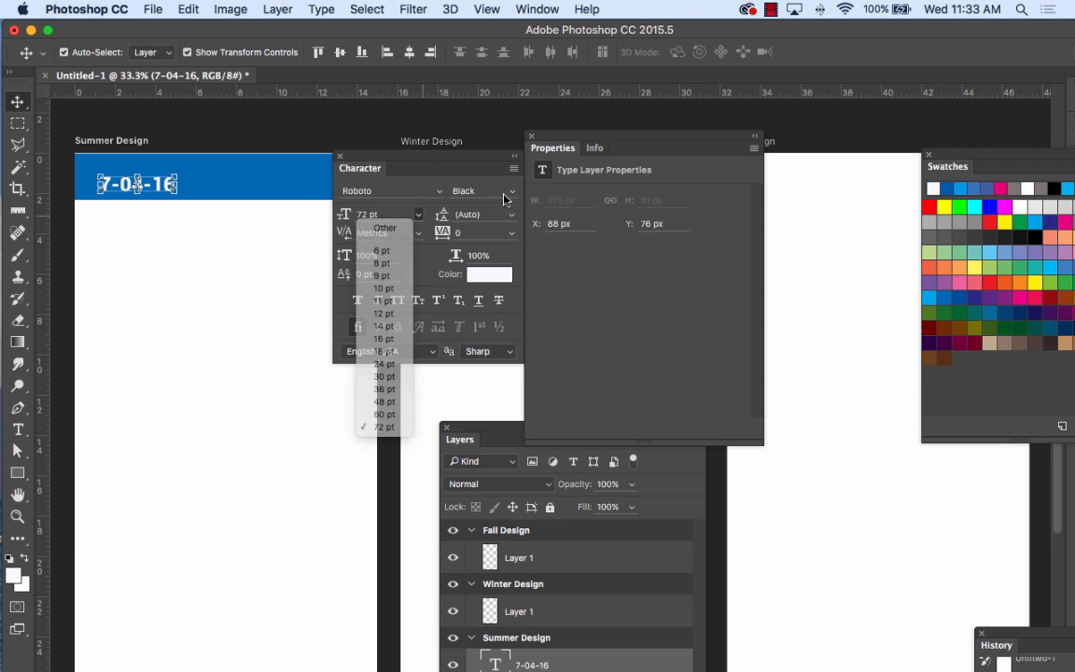
{"action": "left_click", "coordinate": [483, 192]}
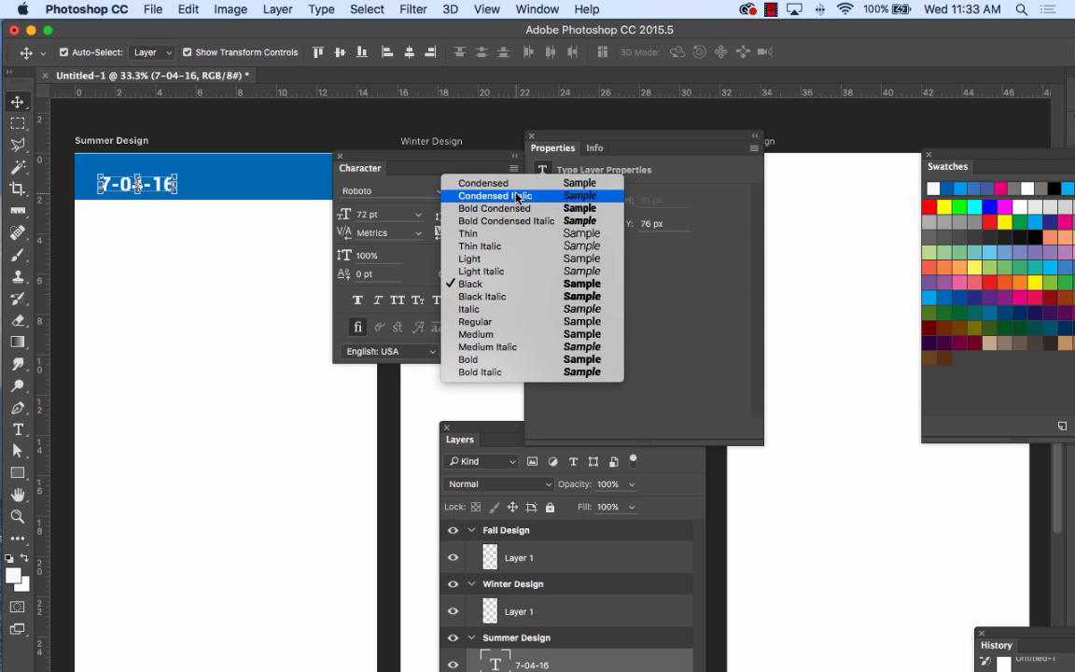
{"action": "left_click", "coordinate": [497, 323]}
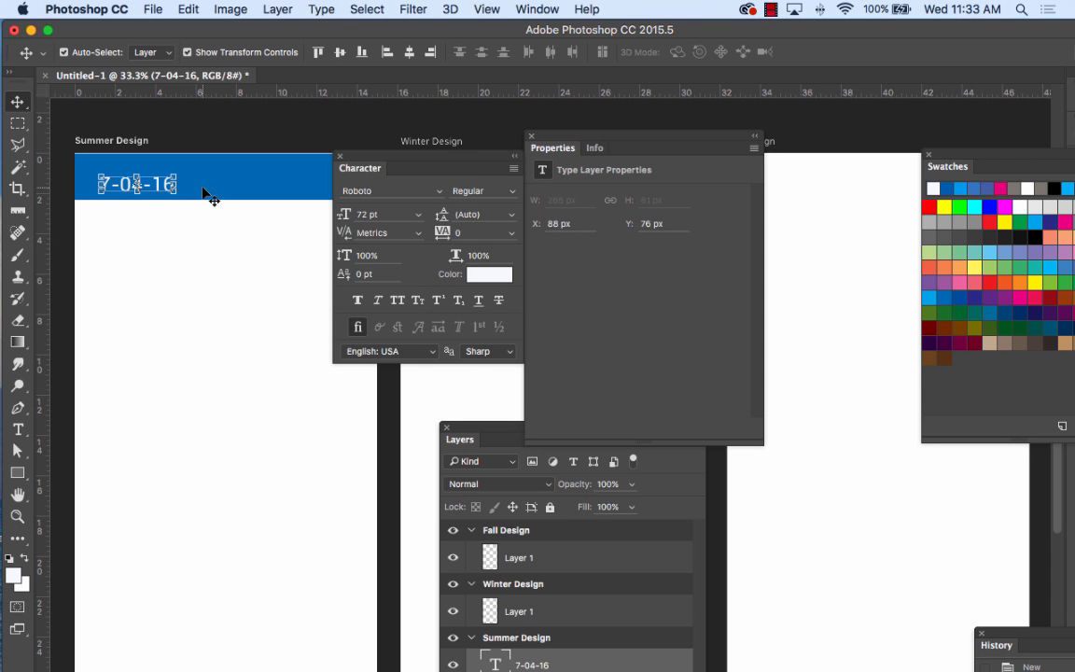
{"action": "left_click", "coordinate": [360, 214]}
{"action": "double_click", "coordinate": [377, 215]}
{"action": "left_click", "coordinate": [378, 215]}
{"action": "left_click_drag", "start_coordinate": [347, 220], "coordinate": [348, 218]}
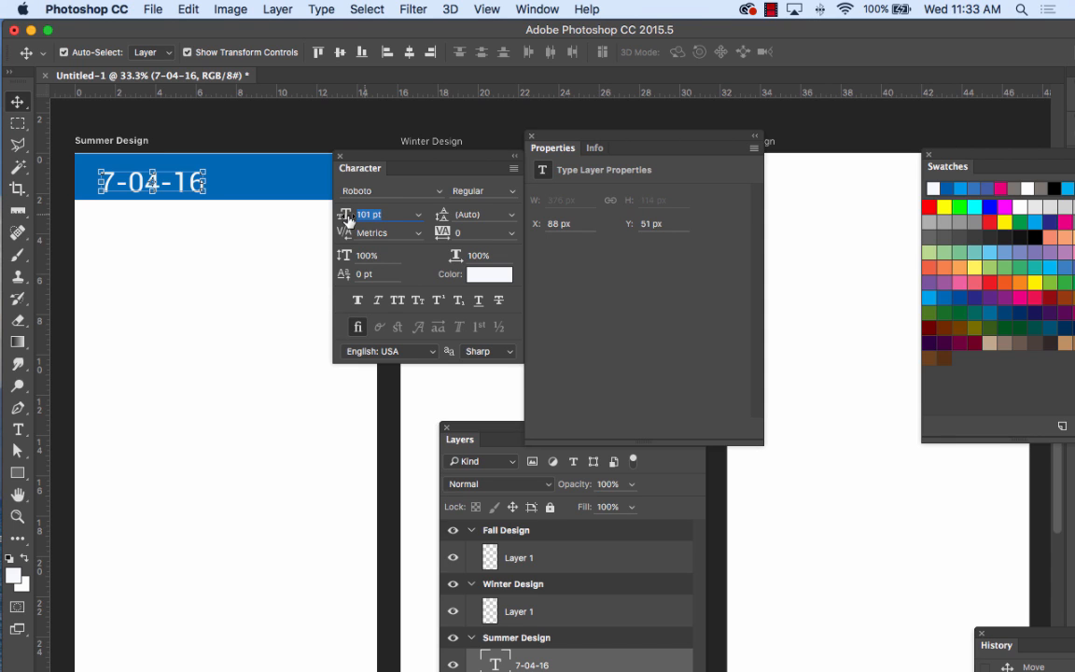
Move the Character panel off the header and place ic_location_on_black_24px.svg as an embedded file on the Summer Design artboard
{"action": "left_click_drag", "start_coordinate": [365, 162], "coordinate": [471, 245]}
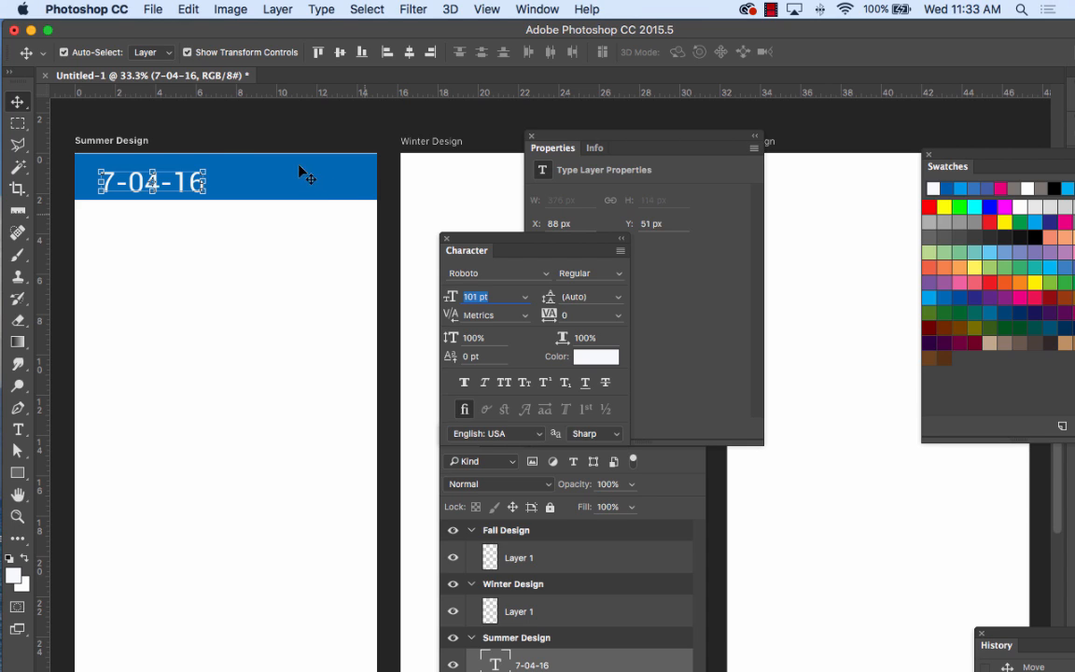
{"action": "left_click", "coordinate": [18, 103]}
{"action": "left_click", "coordinate": [162, 282]}
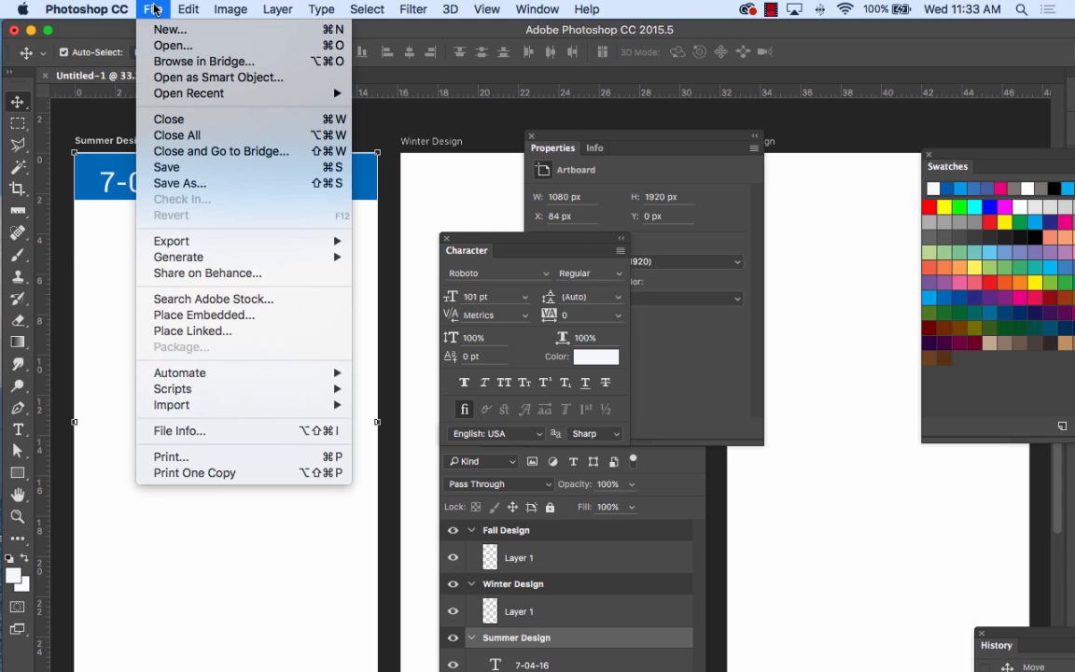
{"action": "left_click", "coordinate": [187, 316]}
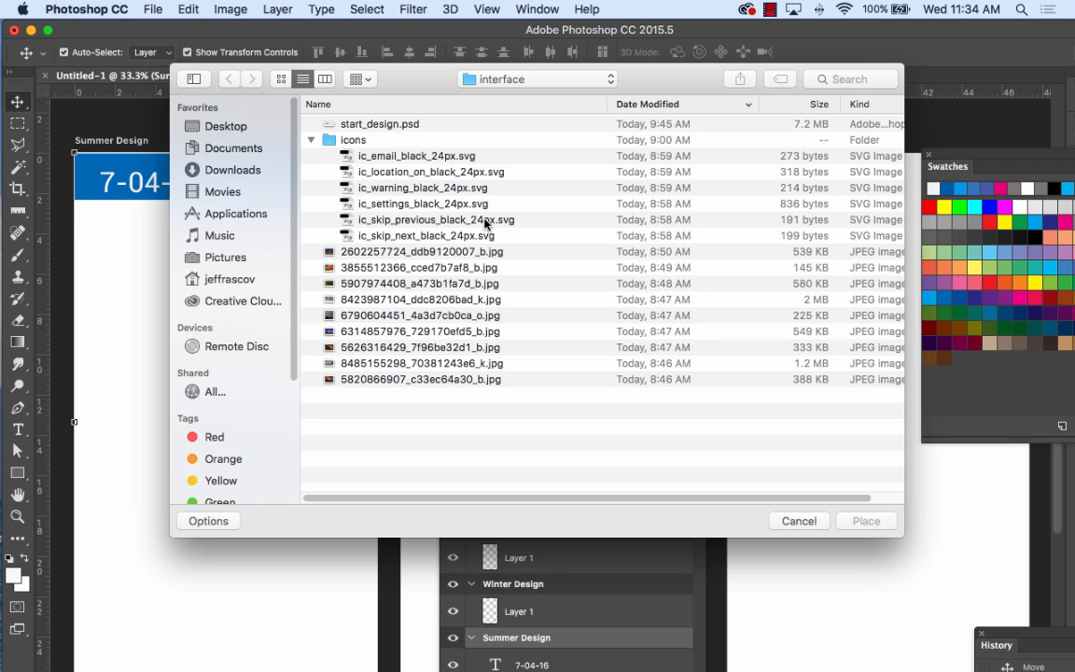
{"action": "left_click", "coordinate": [390, 176]}
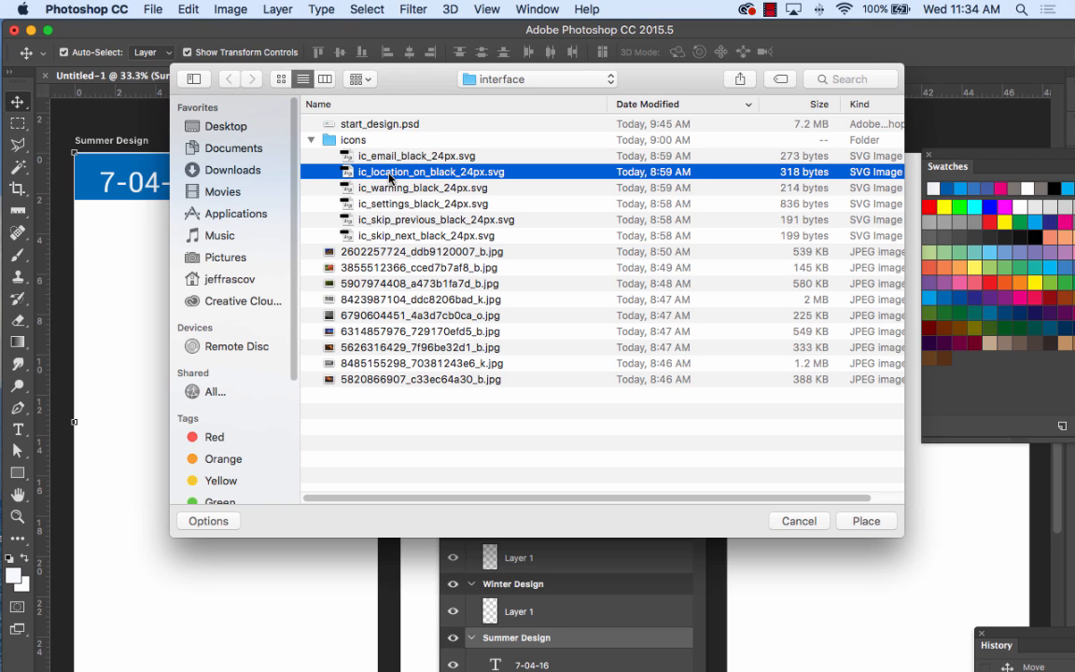
{"action": "left_click", "coordinate": [873, 521]}
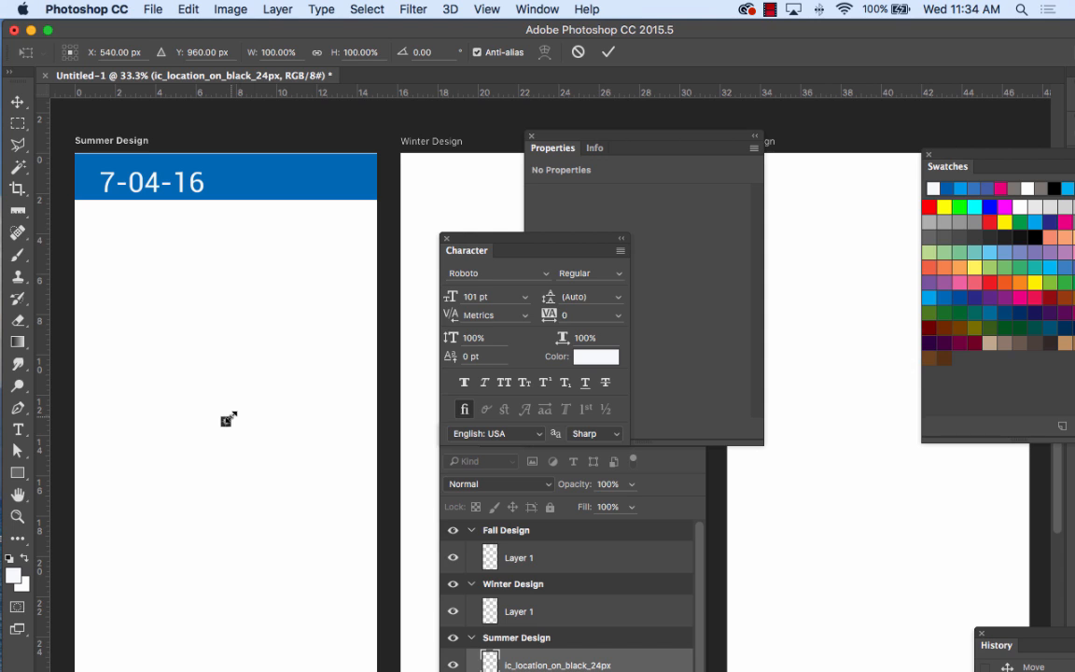
Scale the location icon to about 429%, move it and its reference point to the right end of the header bar, and commit the placement
{"action": "left_click_drag", "start_coordinate": [229, 419], "coordinate": [273, 350]}
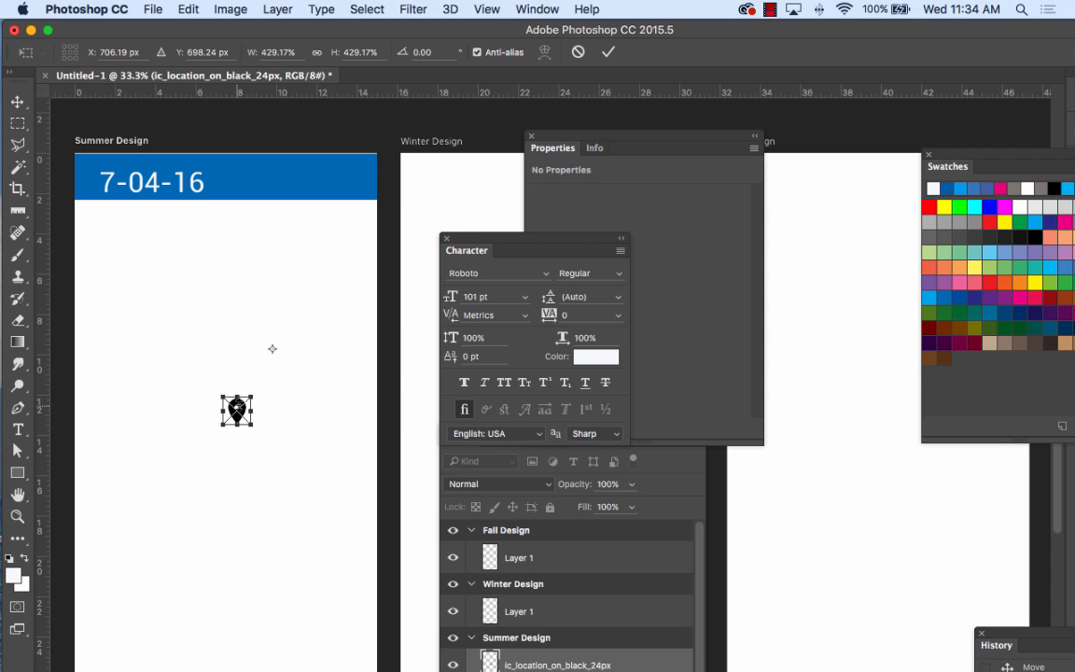
{"action": "left_click_drag", "start_coordinate": [237, 409], "coordinate": [352, 176]}
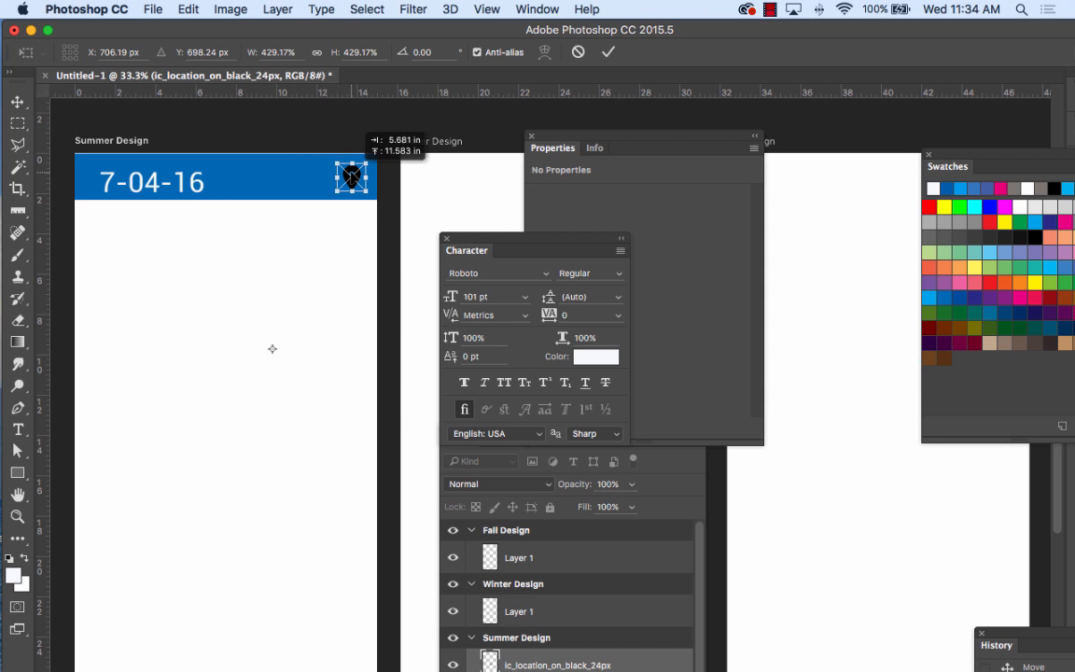
{"action": "left_click_drag", "start_coordinate": [274, 350], "coordinate": [351, 176]}
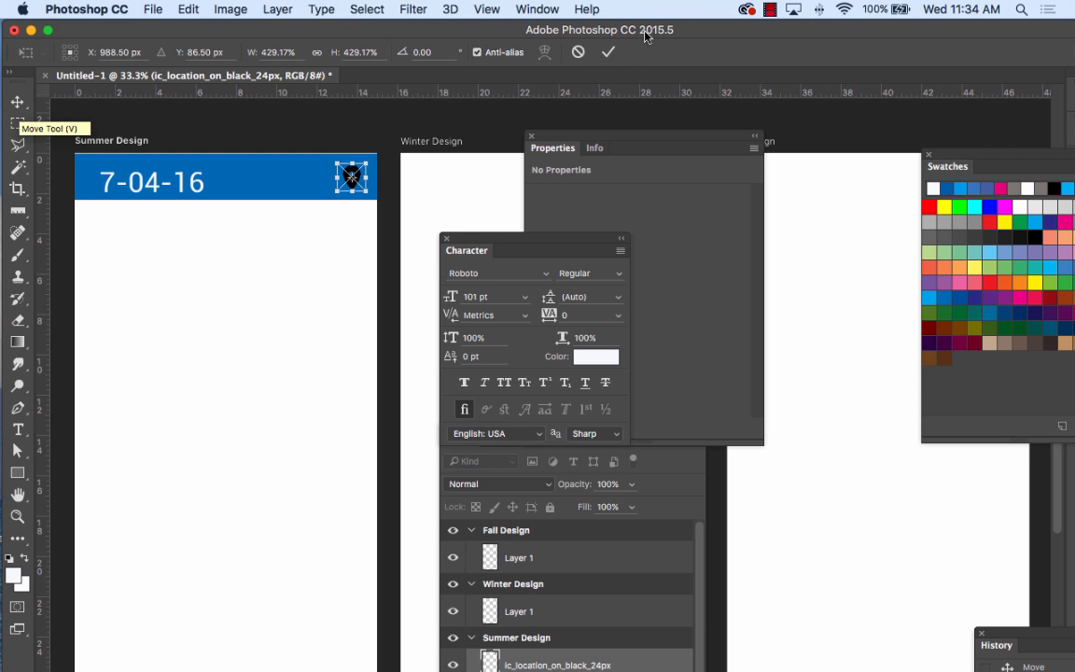
{"action": "left_click", "coordinate": [607, 53]}
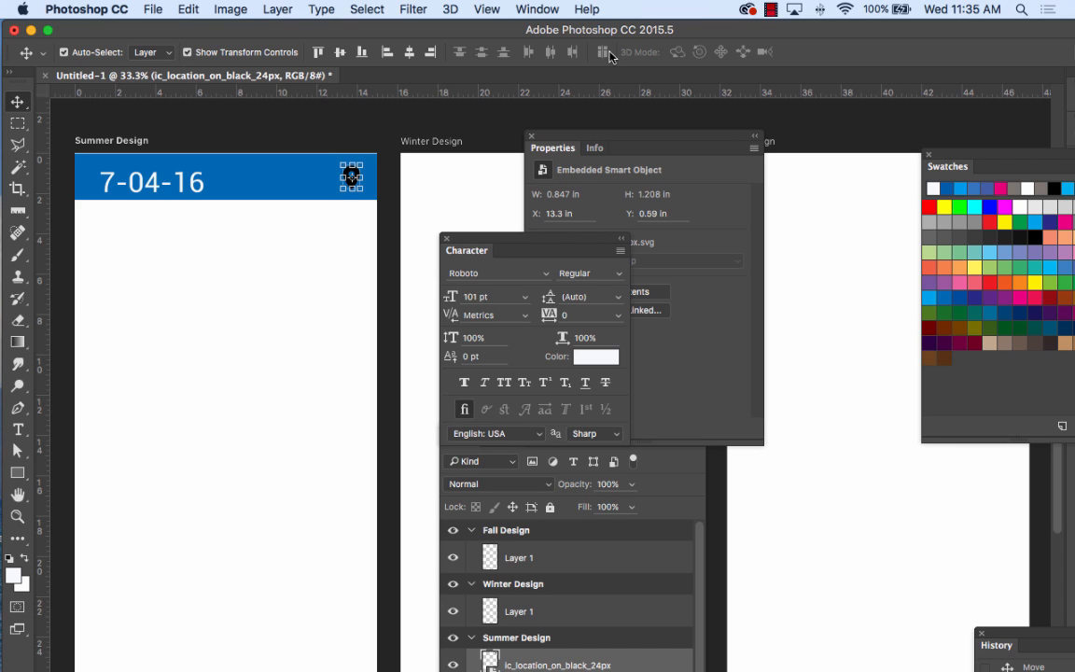
Bring the Properties panel into view and open the location icon's smart object contents for editing in Illustrator
{"action": "left_click_drag", "start_coordinate": [609, 141], "coordinate": [476, 130]}
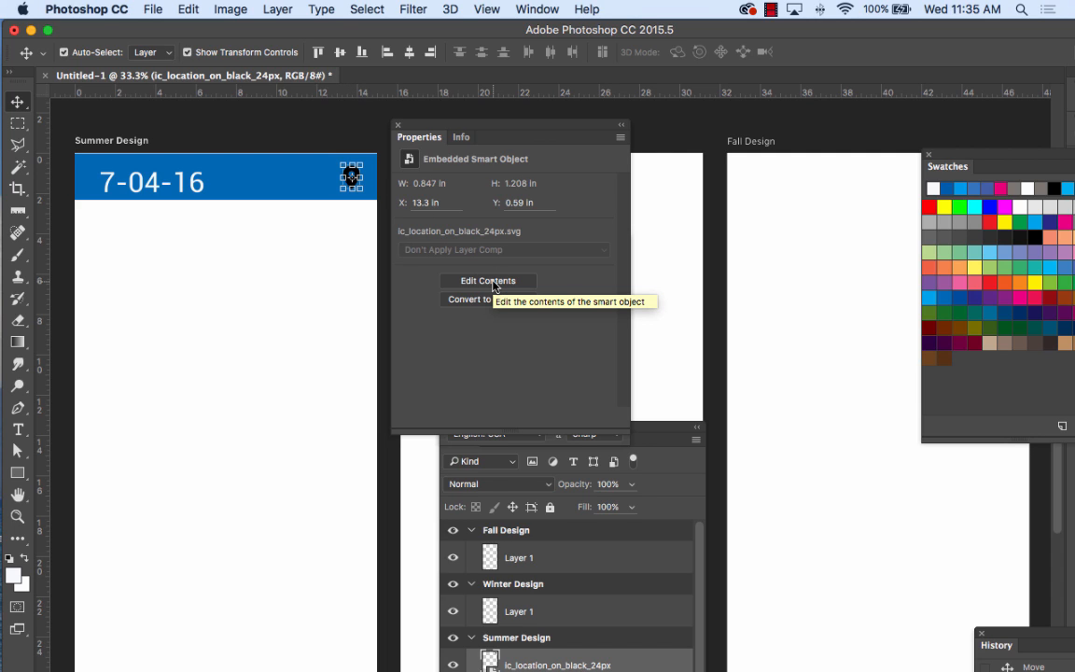
{"action": "key", "text": "shift+Tab"}
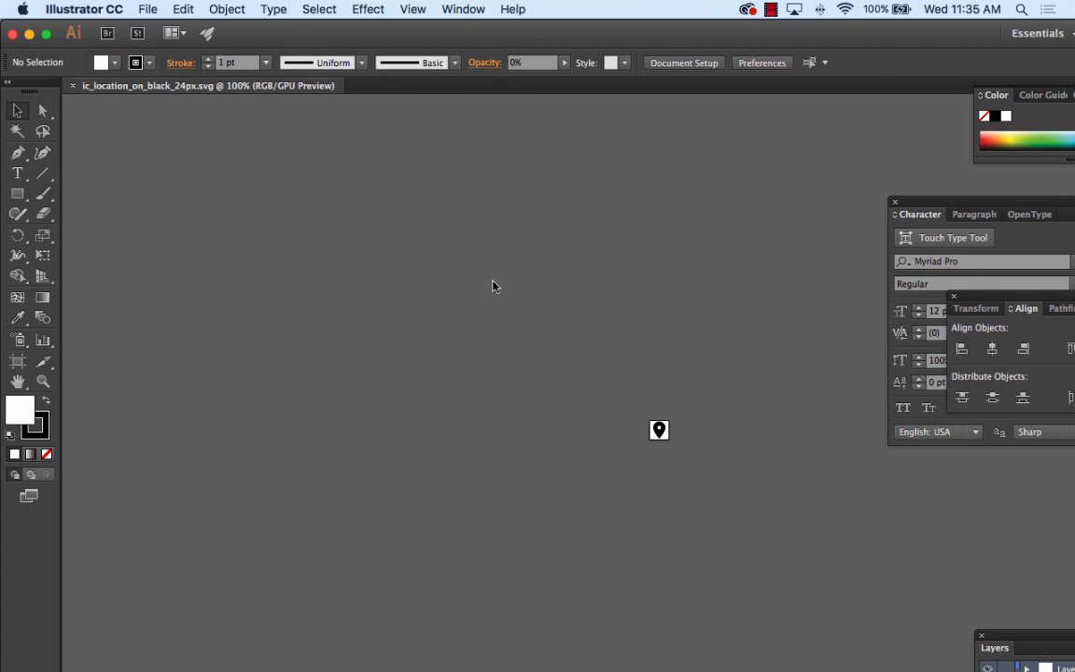
Change the location pin's fill colour to white (#FFFFFF)
{"action": "key", "text": "super+equal"}
{"action": "key", "text": "super+equal"}
{"action": "key", "text": "super+equal"}
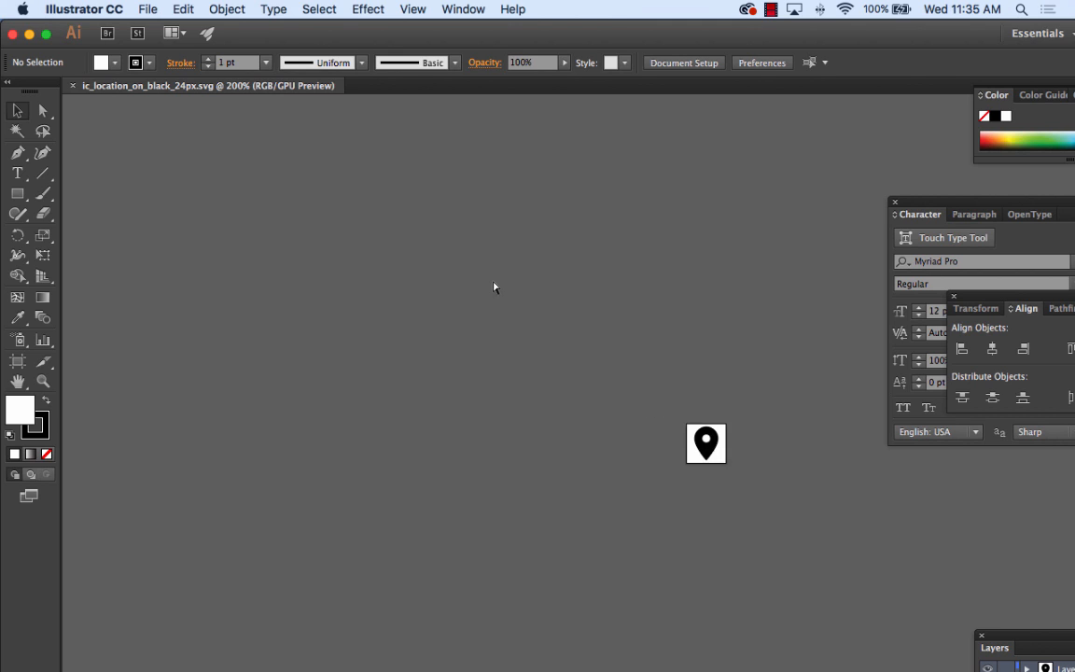
{"action": "left_click_drag", "start_coordinate": [803, 497], "coordinate": [496, 356]}
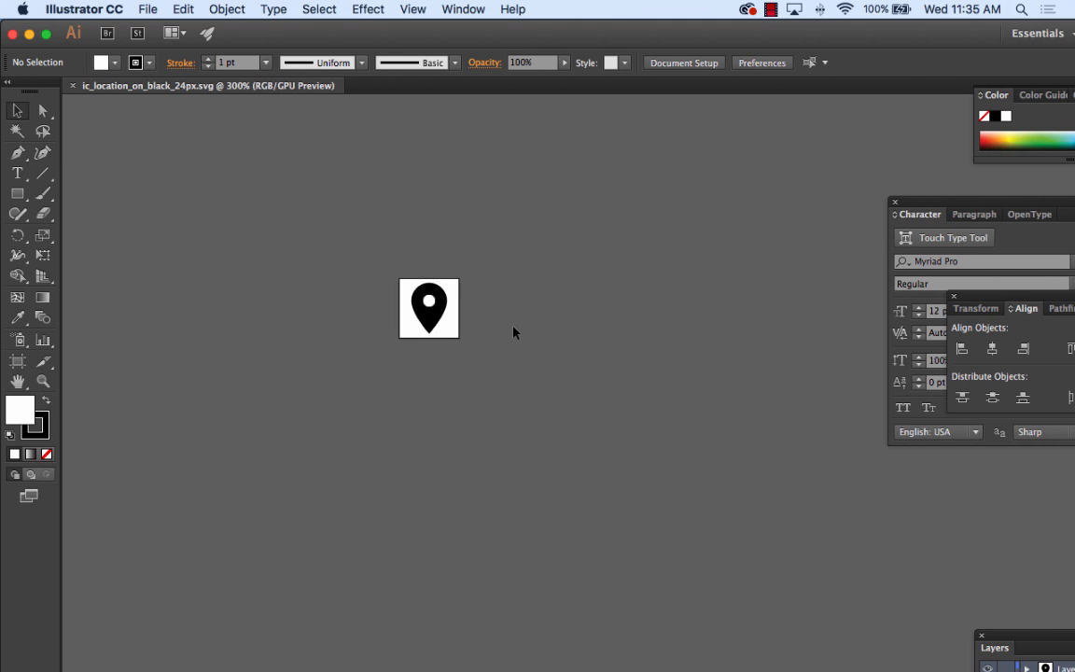
{"action": "key", "text": "super+equal"}
{"action": "key", "text": "super+equal"}
{"action": "left_click_drag", "start_coordinate": [404, 326], "coordinate": [470, 367]}
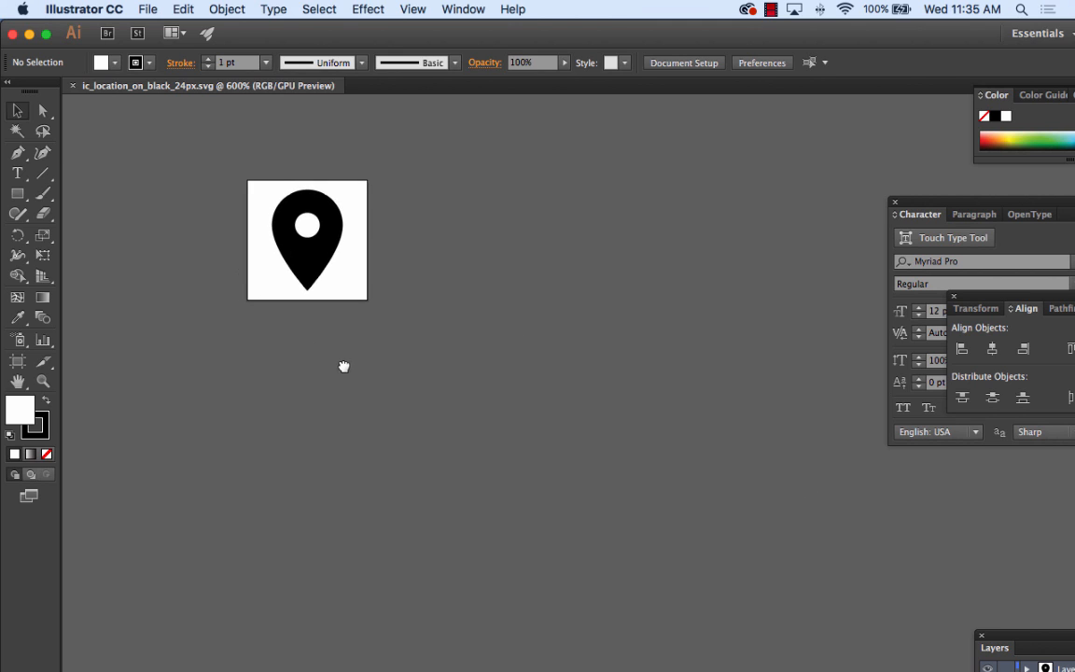
{"action": "left_click", "coordinate": [326, 216]}
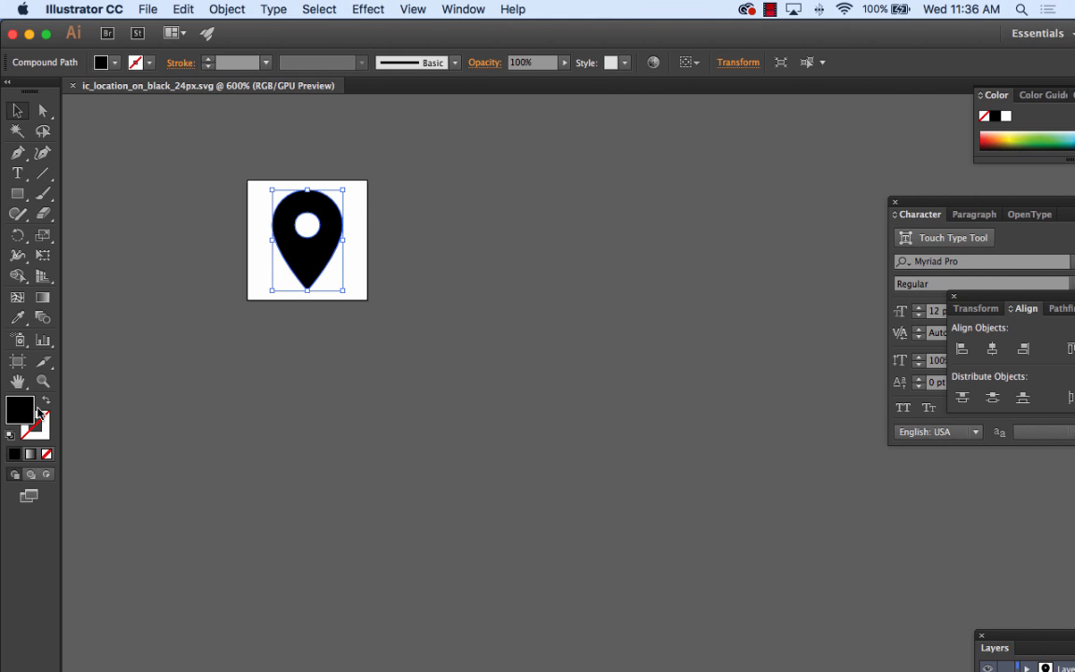
{"action": "double_click", "coordinate": [23, 412]}
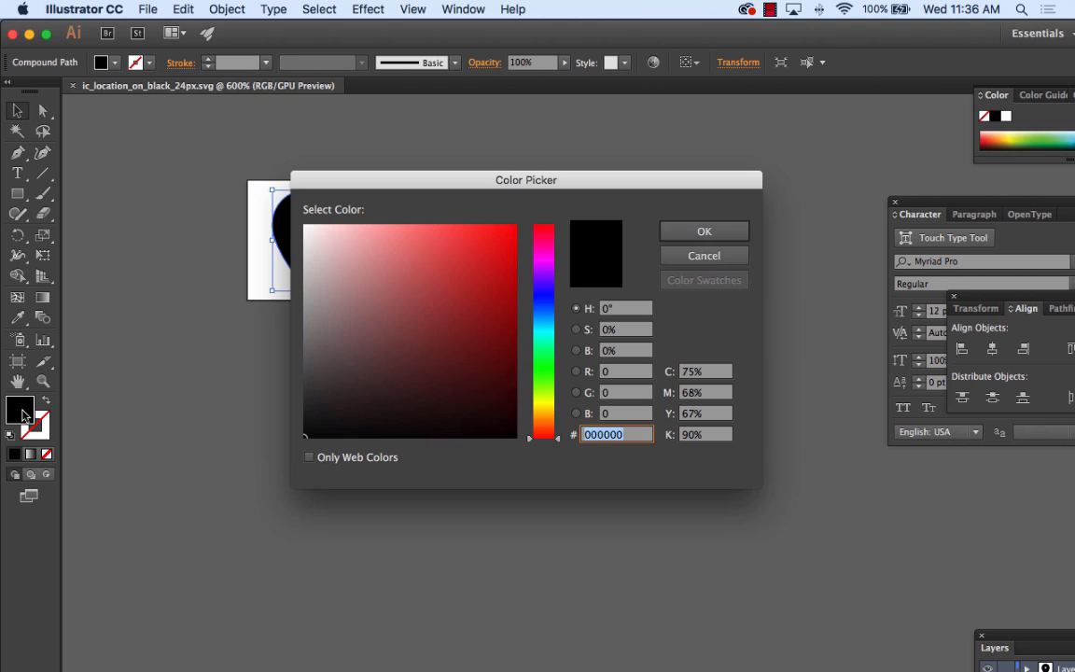
{"action": "left_click_drag", "start_coordinate": [339, 243], "coordinate": [295, 223]}
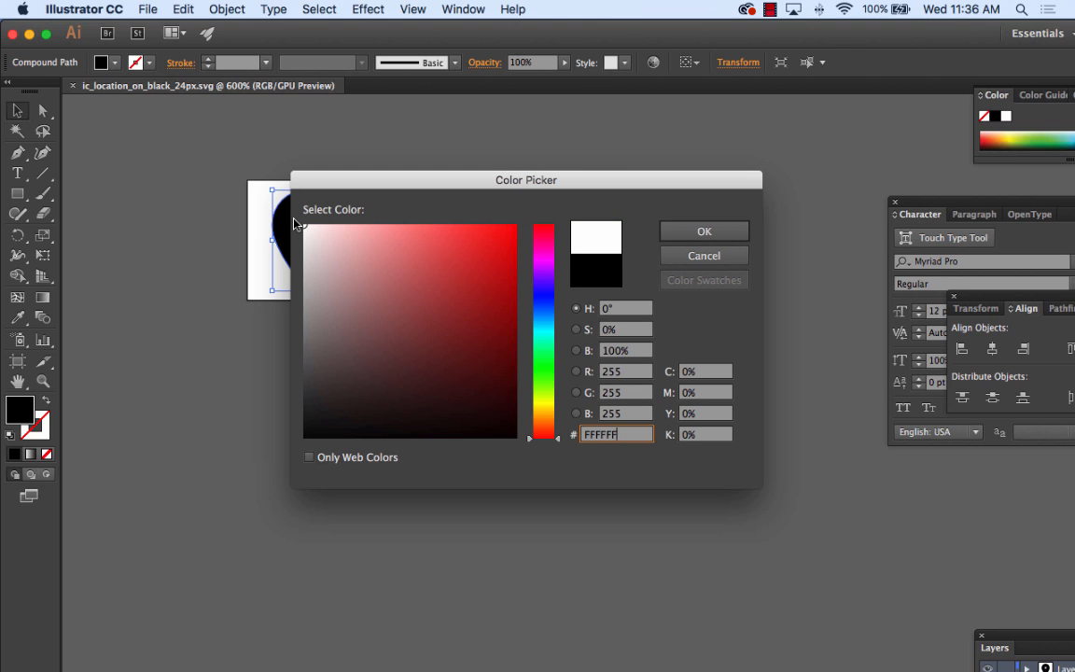
{"action": "left_click", "coordinate": [729, 232]}
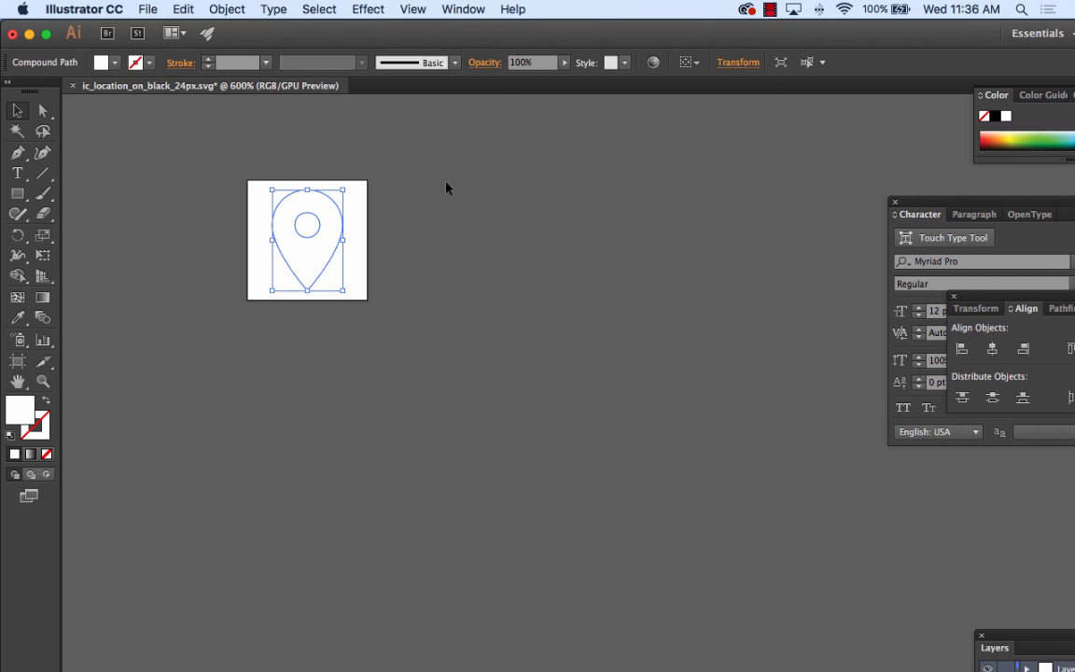
Save and close ic_location_on_black_24px.svg and switch back to Photoshop
{"action": "left_click", "coordinate": [150, 9]}
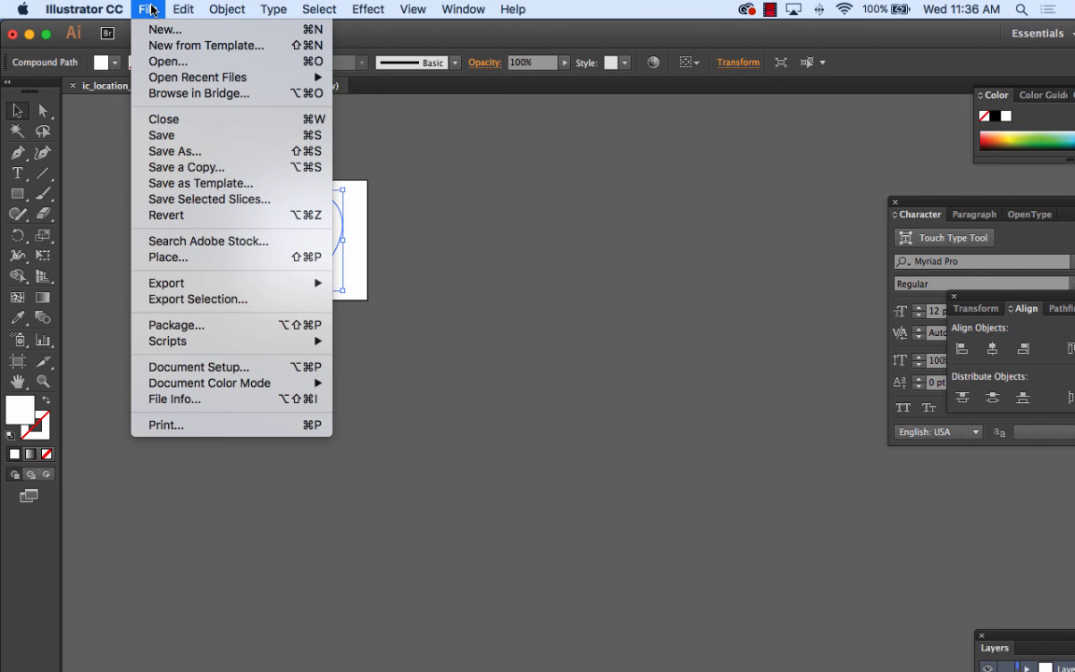
{"action": "left_click", "coordinate": [146, 136]}
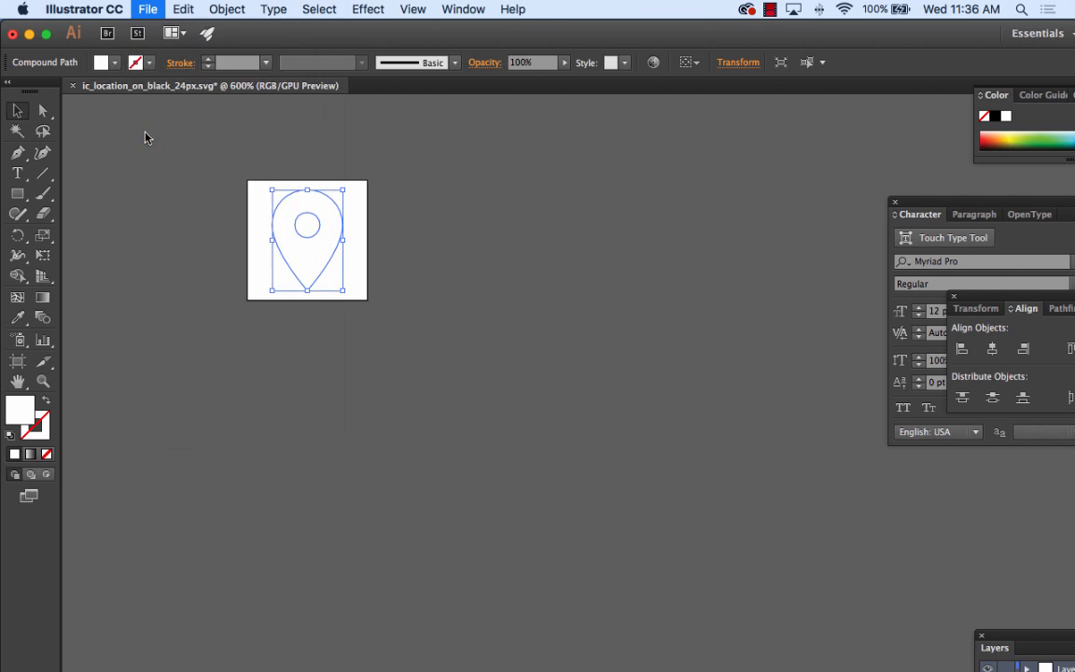
{"action": "left_click", "coordinate": [73, 86]}
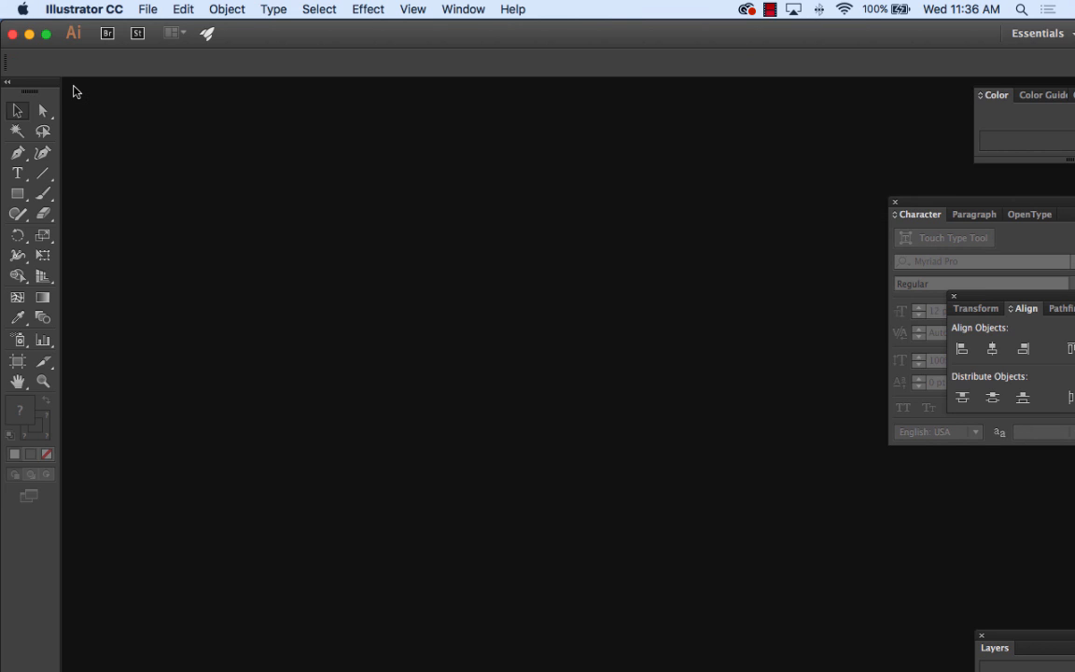
{"action": "left_click", "coordinate": [107, 9]}
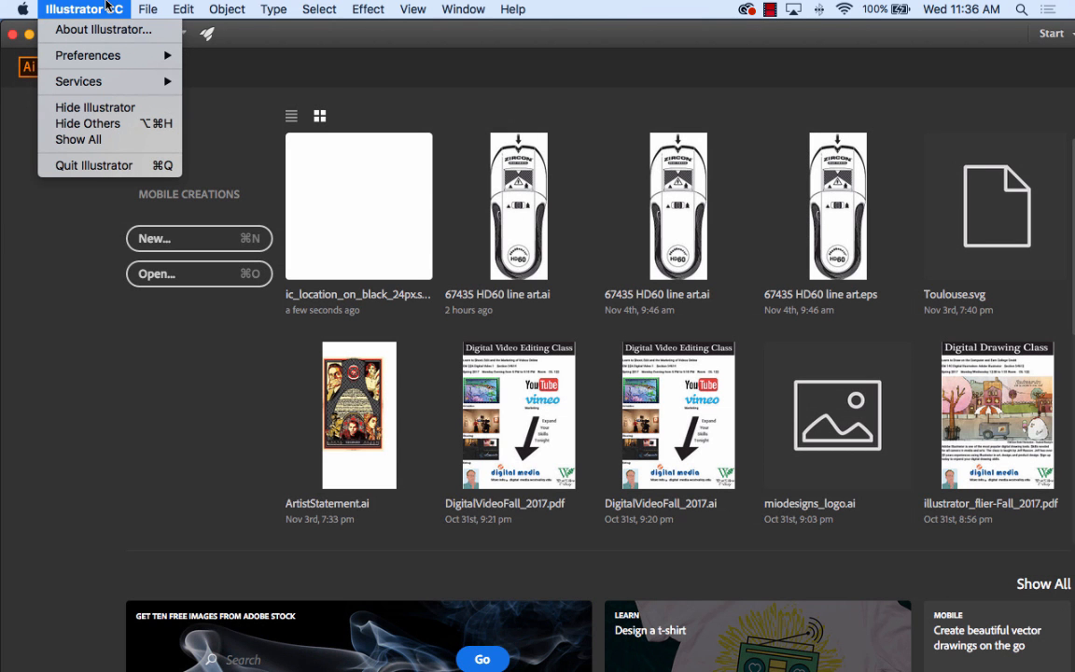
{"action": "left_click", "coordinate": [125, 564]}
{"action": "mouse_move", "coordinate": [425, 653]}
{"action": "left_click", "coordinate": [262, 646]}
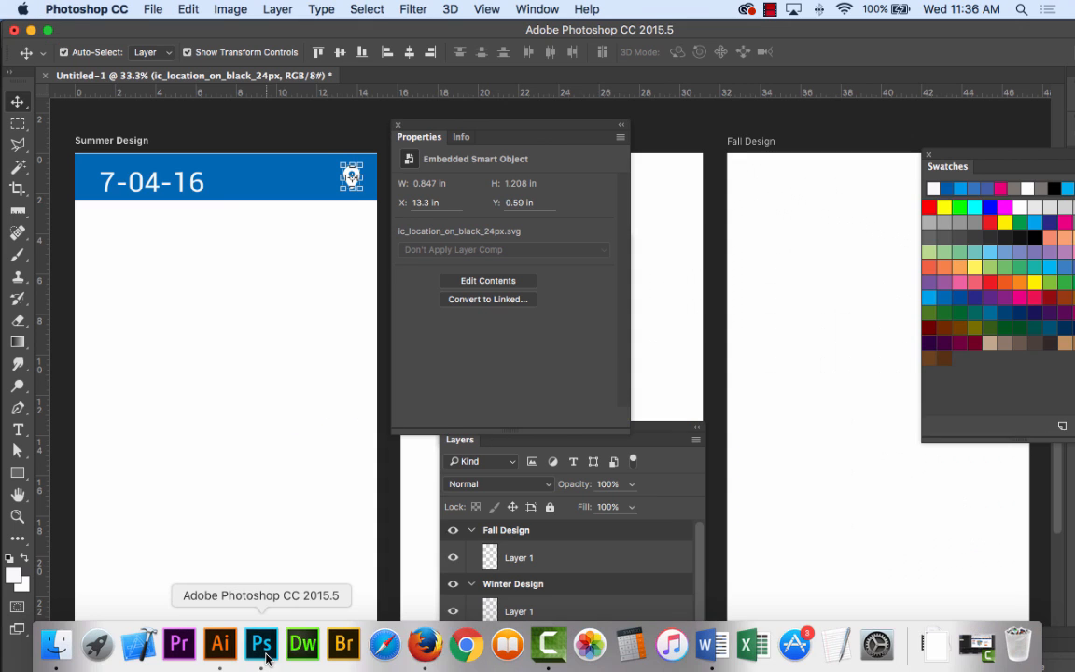
Place ic_skip_previous_black_24px.svg as an embedded file on the Summer Design artboard, scaled to about 517%, and commit the placement
{"action": "left_click", "coordinate": [339, 226]}
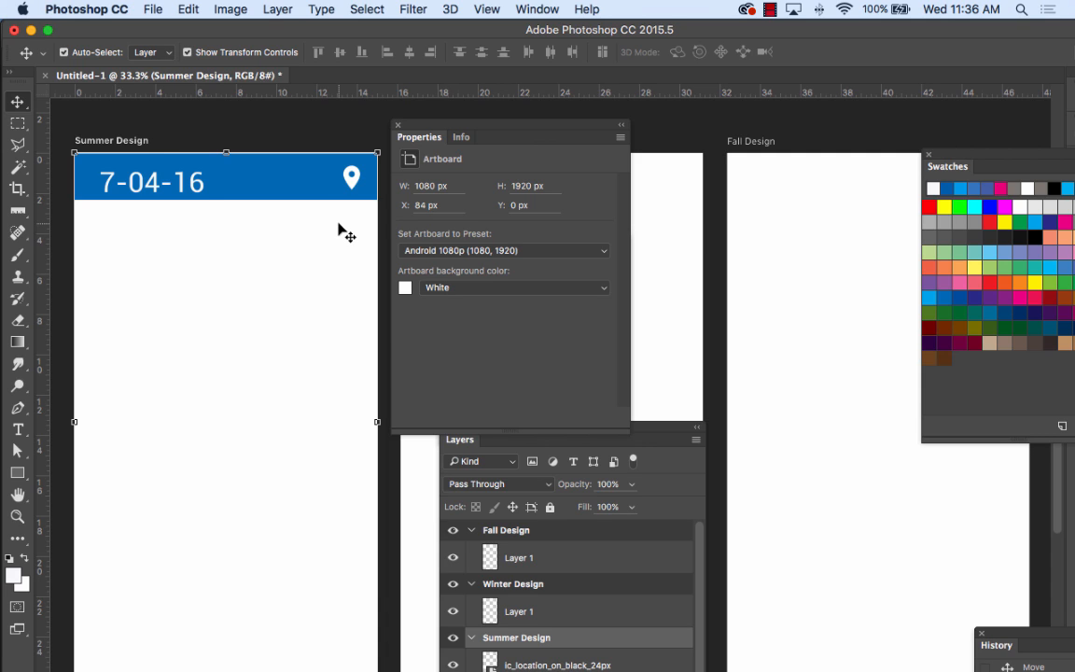
{"action": "left_click", "coordinate": [151, 9]}
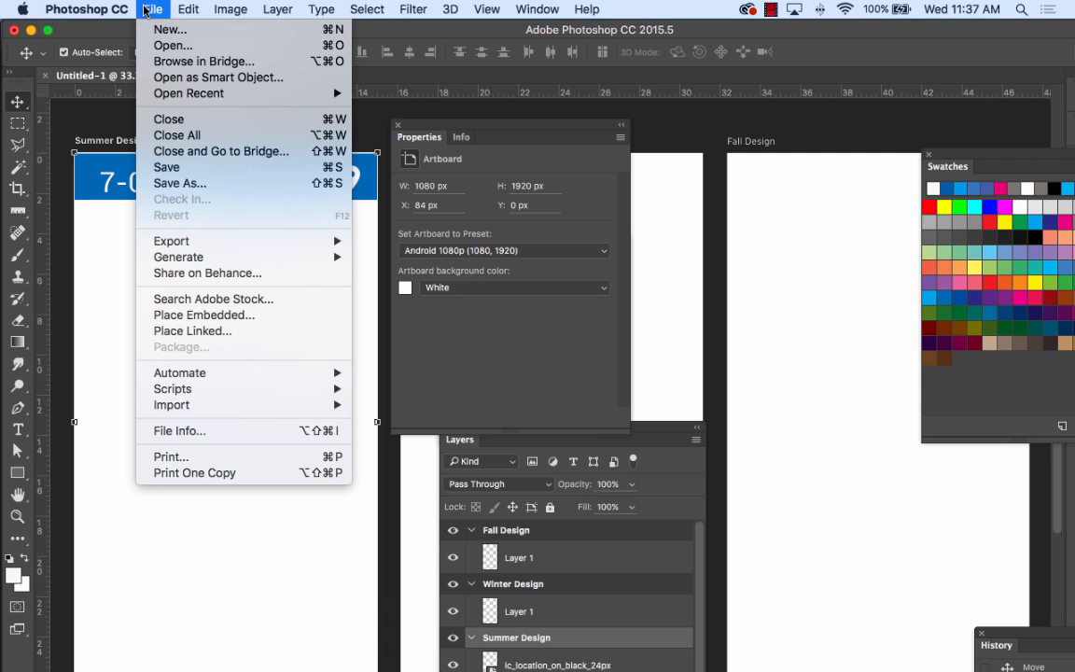
{"action": "left_click", "coordinate": [184, 316]}
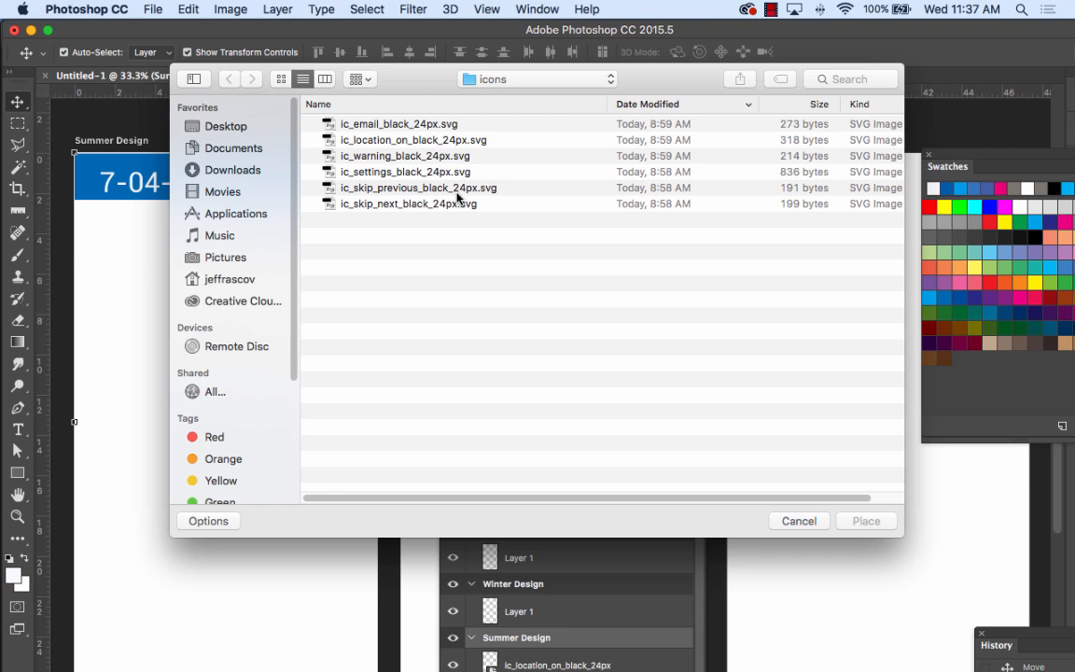
{"action": "left_click", "coordinate": [391, 190]}
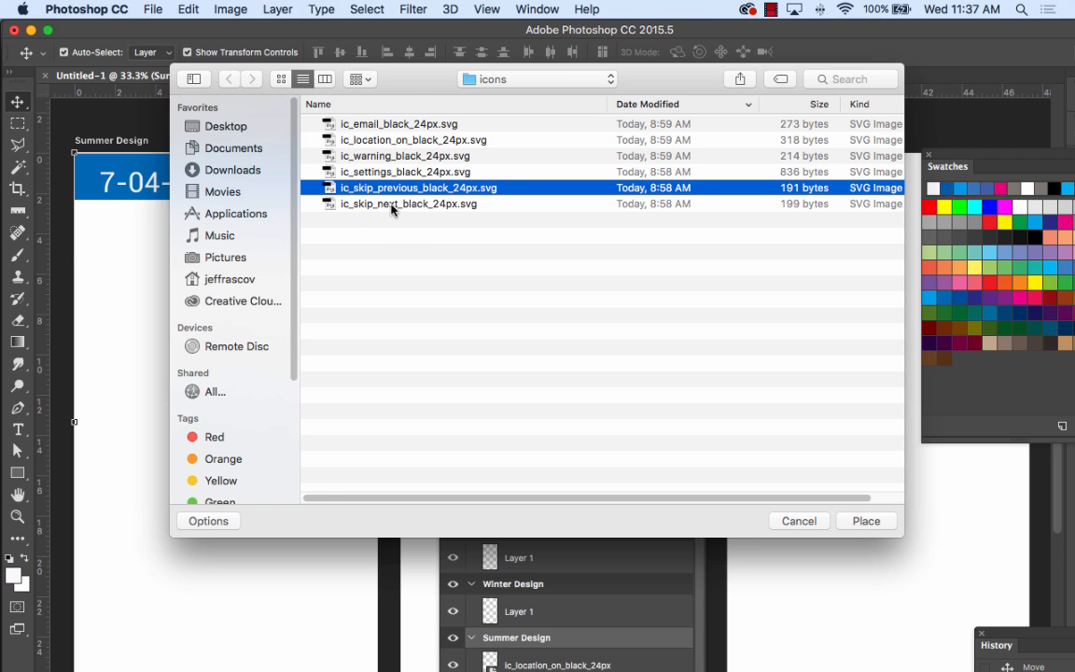
{"action": "left_click", "coordinate": [392, 205]}
{"action": "left_click", "coordinate": [364, 188]}
{"action": "left_click", "coordinate": [860, 521]}
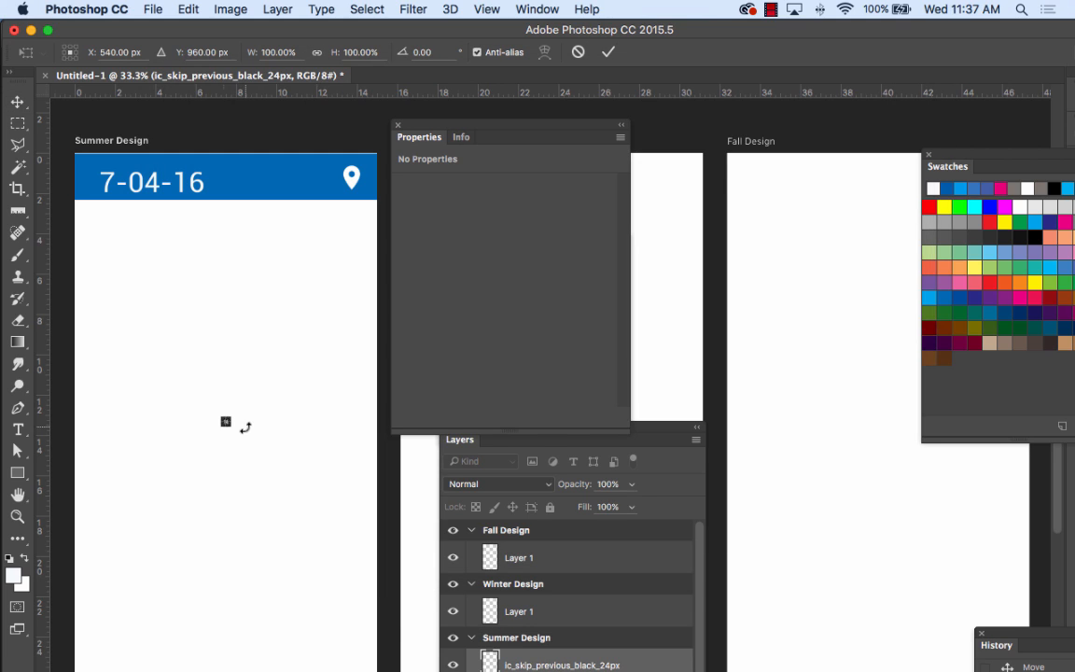
{"action": "left_click_drag", "start_coordinate": [229, 419], "coordinate": [259, 391]}
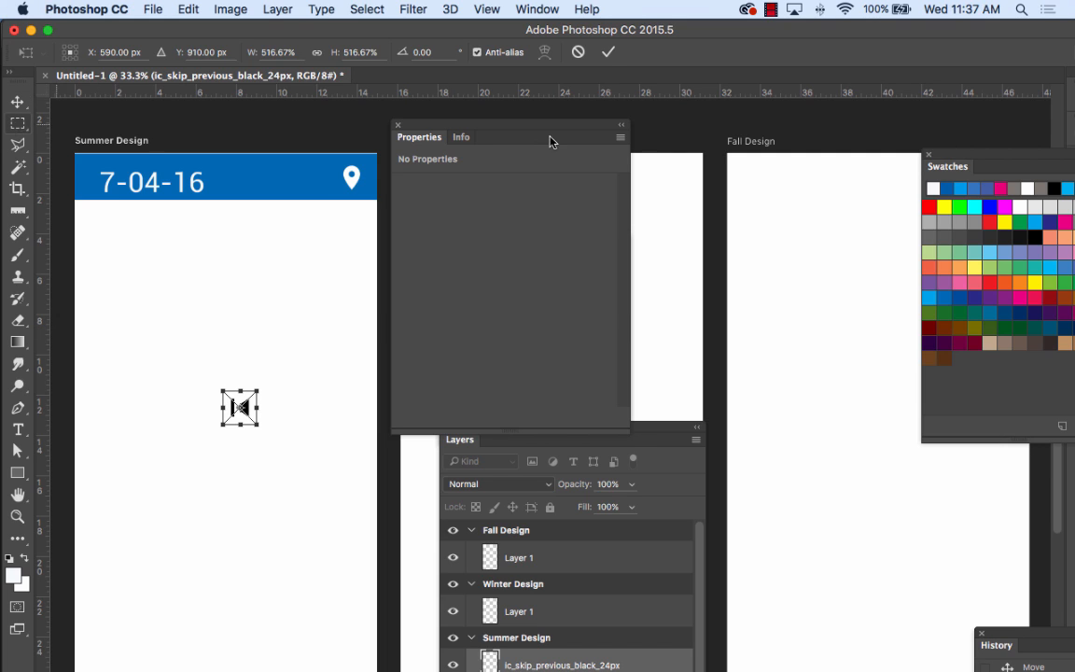
{"action": "left_click", "coordinate": [606, 56]}
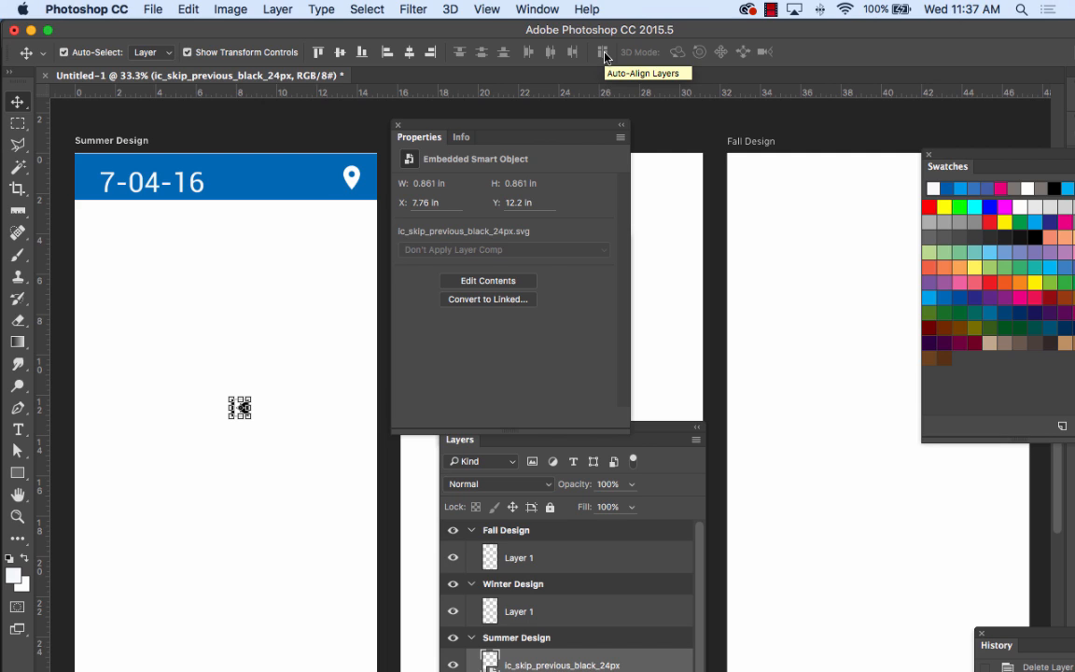
Open the skip-previous icon's smart object contents in Illustrator and change the shape's fill to white
{"action": "left_click", "coordinate": [504, 281]}
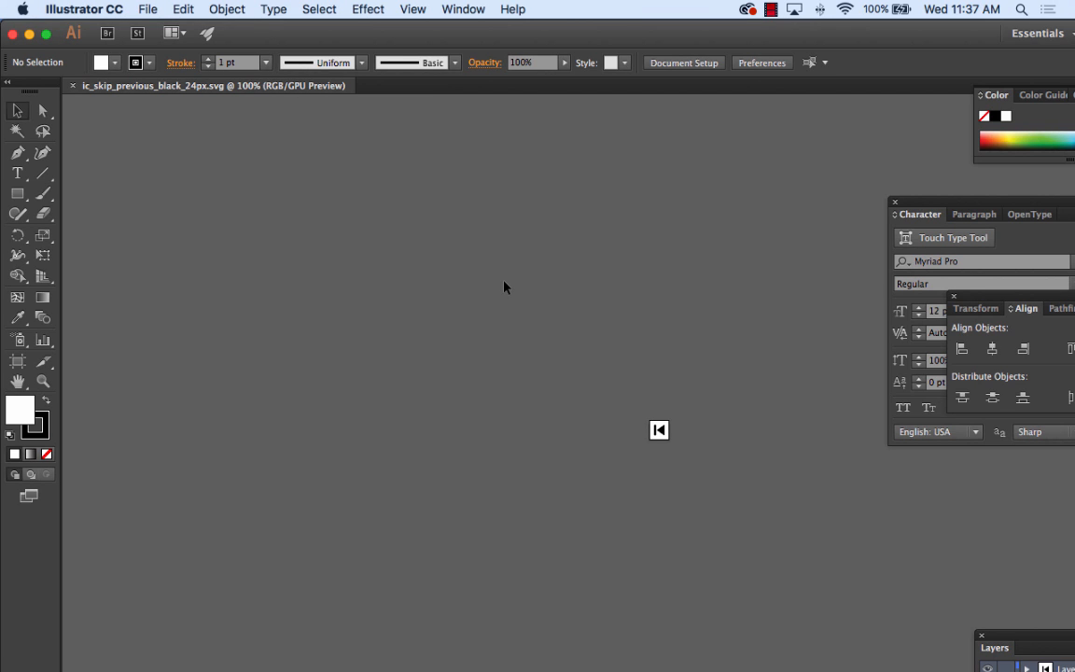
{"action": "key", "text": "super+equal"}
{"action": "key", "text": "super+equal"}
{"action": "key", "text": "super+equal"}
{"action": "key", "text": "super+equal"}
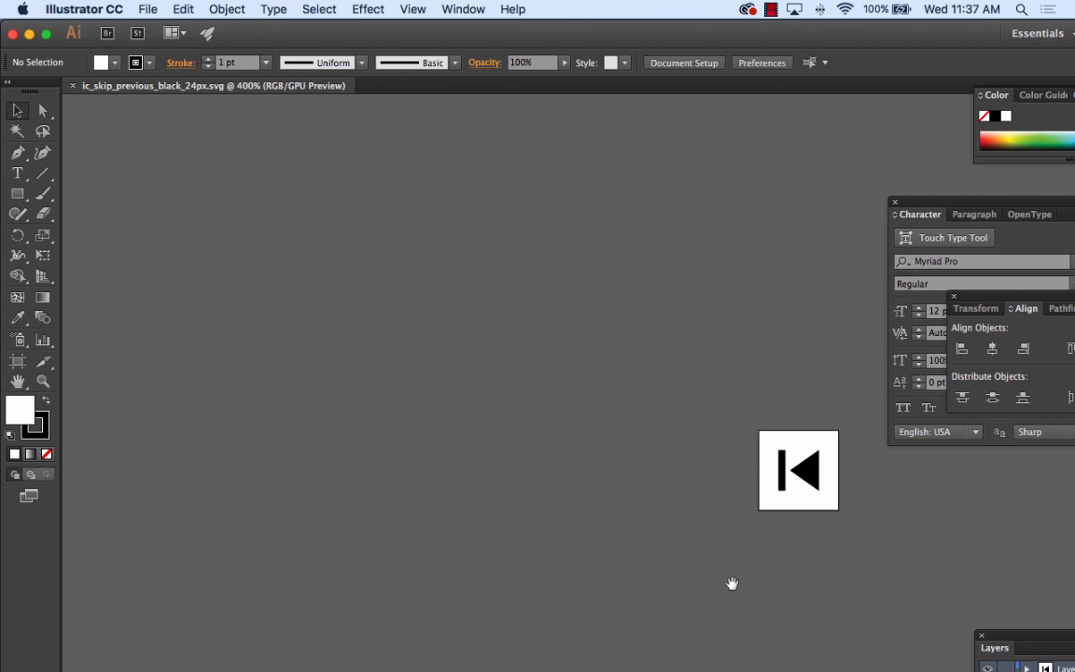
{"action": "left_click_drag", "start_coordinate": [732, 580], "coordinate": [266, 368]}
{"action": "left_click", "coordinate": [332, 261]}
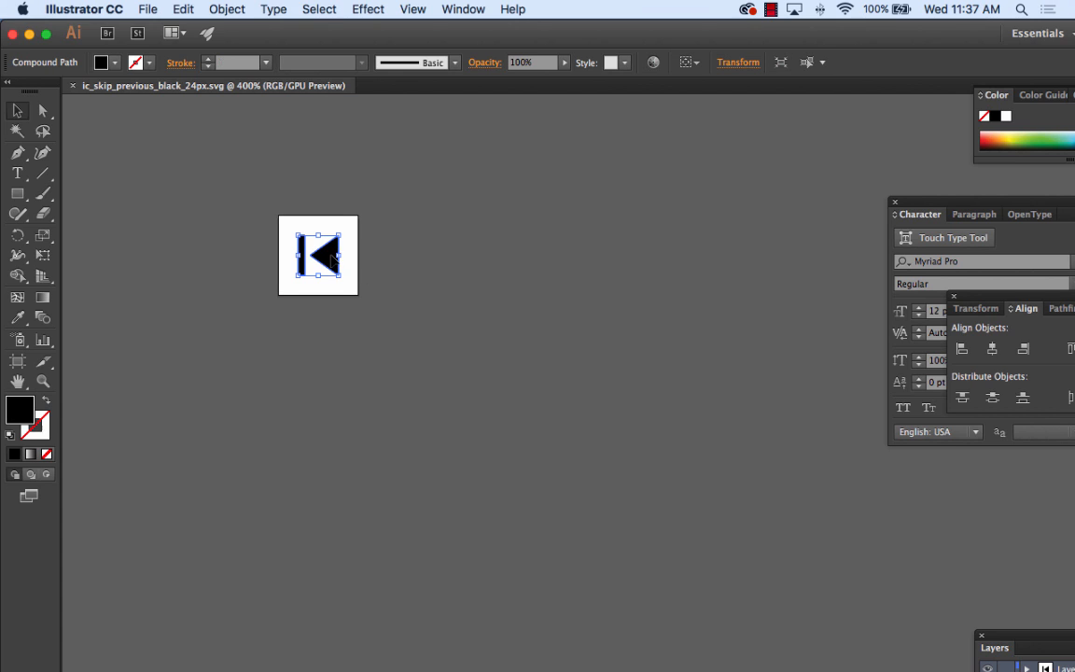
{"action": "double_click", "coordinate": [19, 409]}
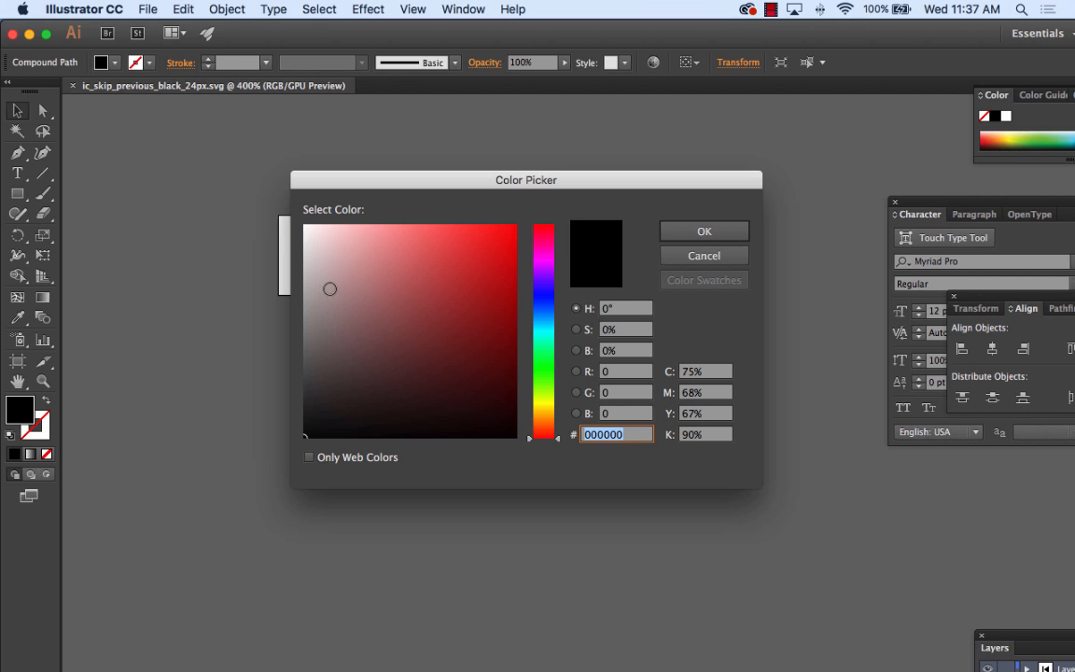
{"action": "left_click", "coordinate": [306, 229]}
{"action": "left_click_drag", "start_coordinate": [306, 229], "coordinate": [303, 225]}
{"action": "left_click", "coordinate": [697, 232]}
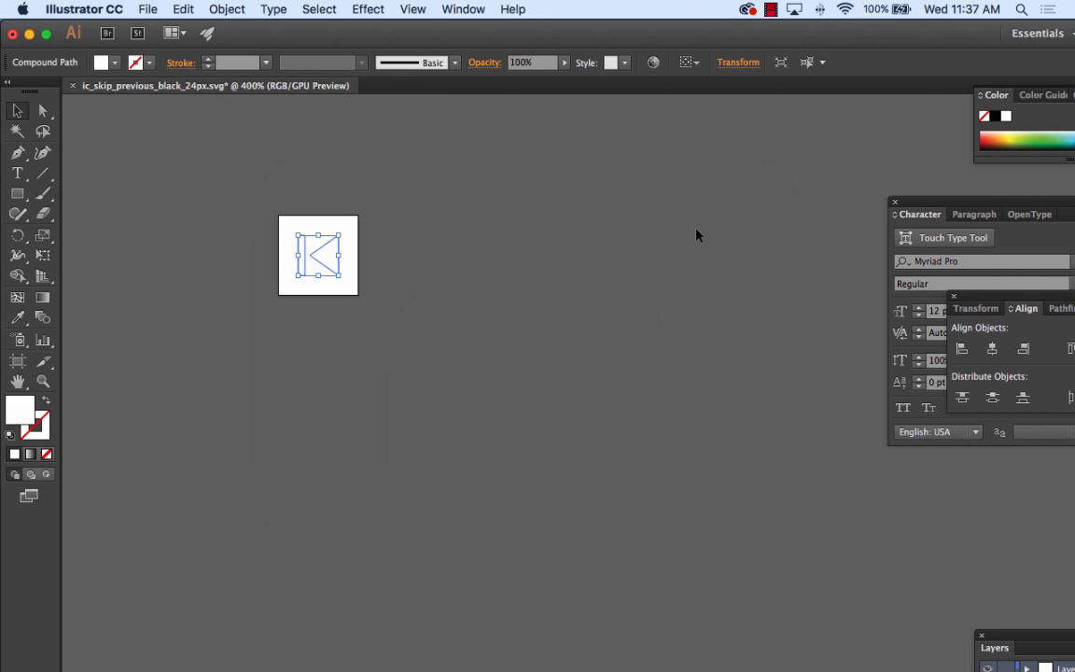
Save and close ic_skip_previous_black_24px.svg and return to the Photoshop document
{"action": "left_click", "coordinate": [148, 9]}
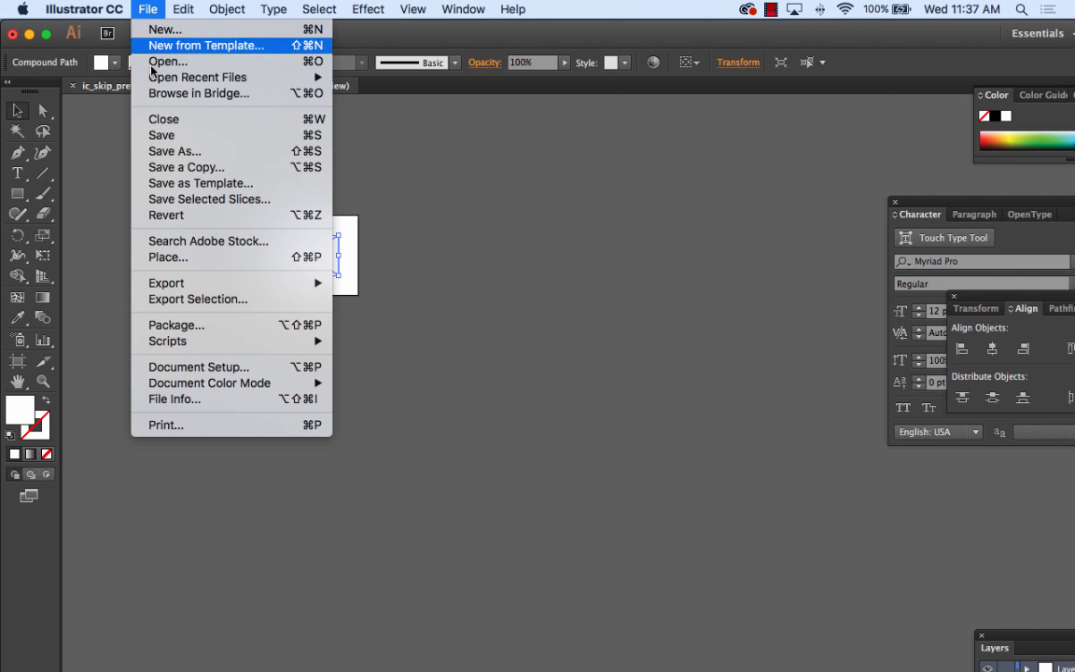
{"action": "left_click", "coordinate": [156, 136]}
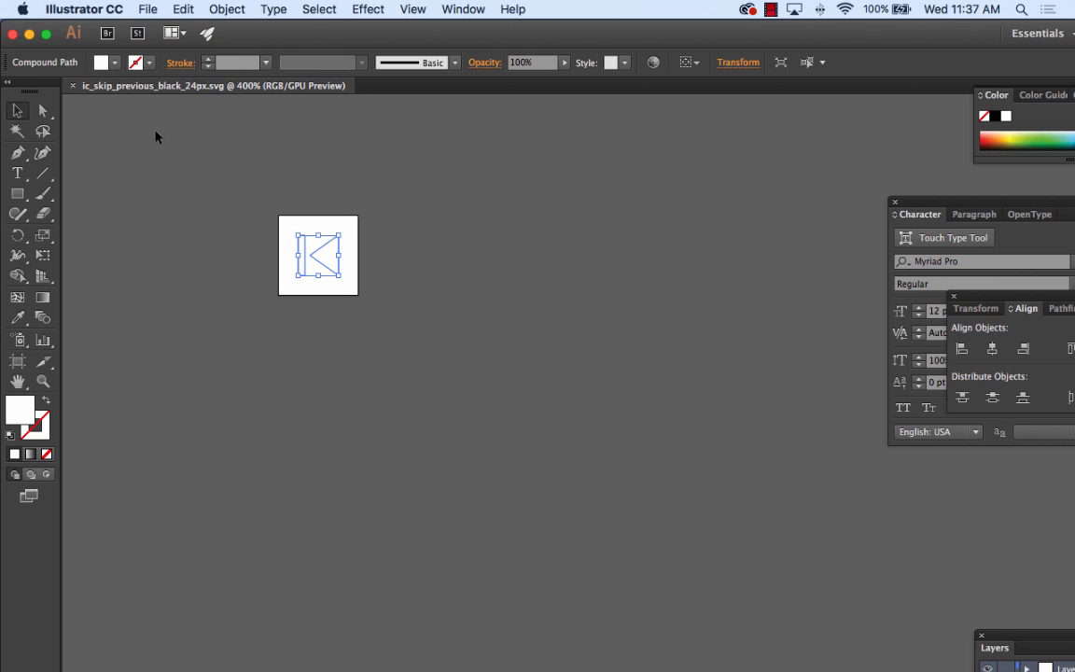
{"action": "left_click", "coordinate": [72, 86]}
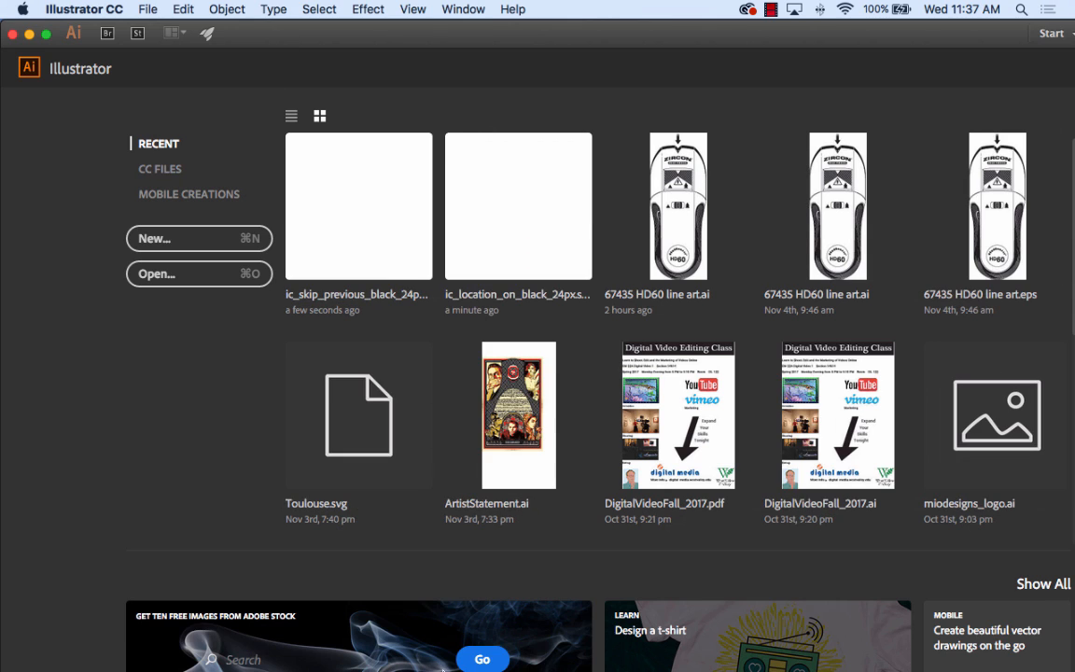
{"action": "left_click", "coordinate": [261, 644]}
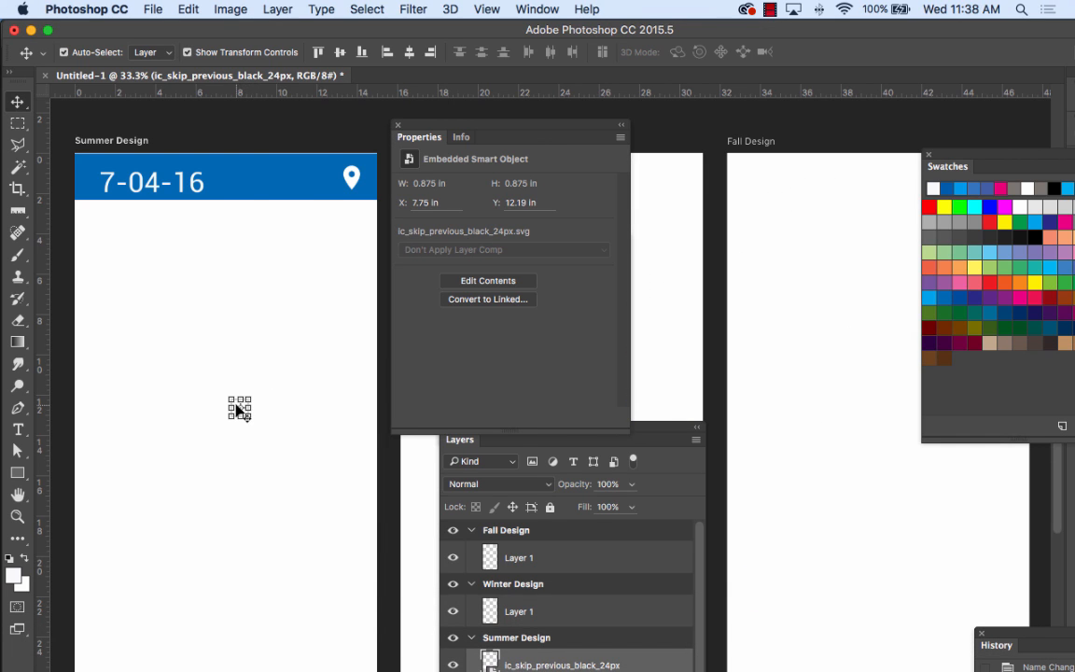
Move the skip-previous icon into the blue header bar between the date and the location icon, and commit the placement
{"action": "left_click_drag", "start_coordinate": [242, 407], "coordinate": [257, 190]}
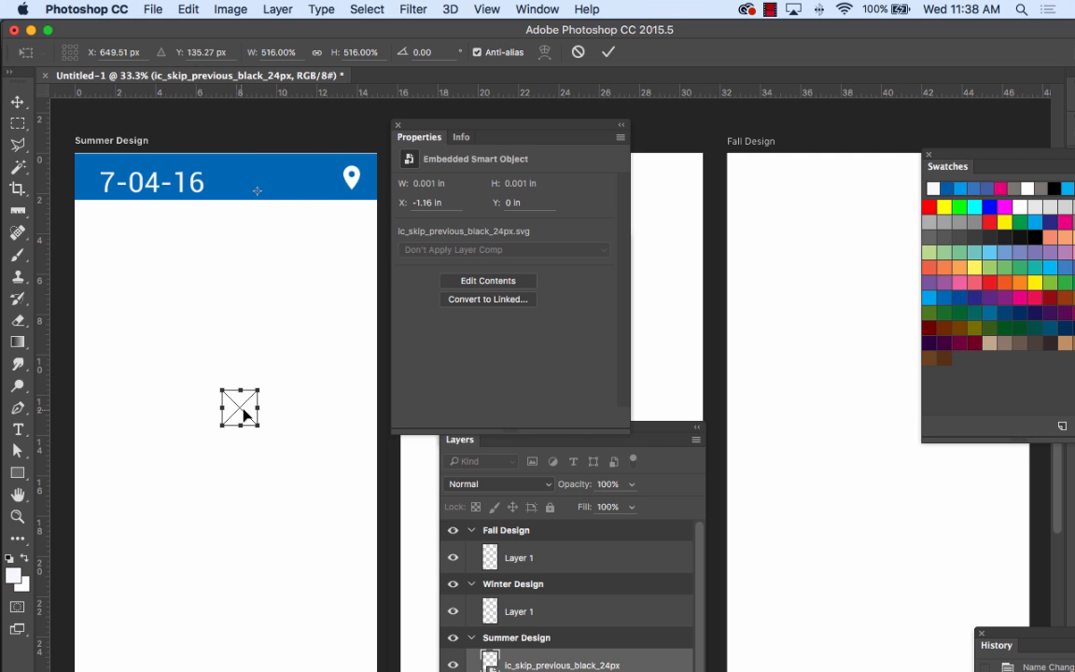
{"action": "left_click_drag", "start_coordinate": [242, 415], "coordinate": [303, 177]}
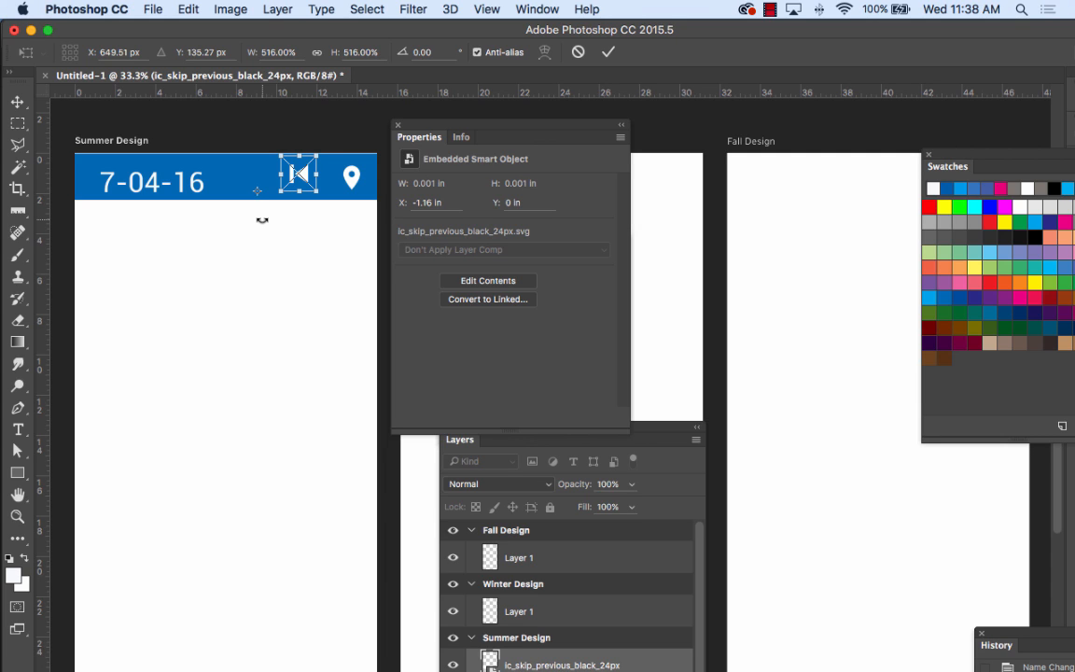
{"action": "left_click", "coordinate": [17, 101]}
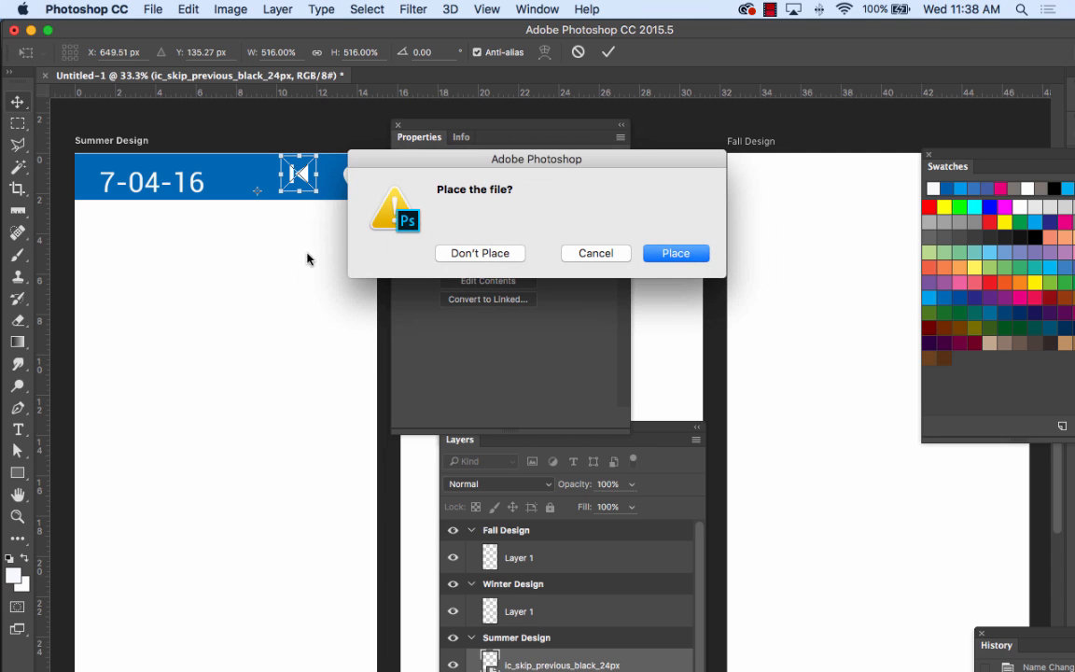
{"action": "left_click", "coordinate": [678, 255]}
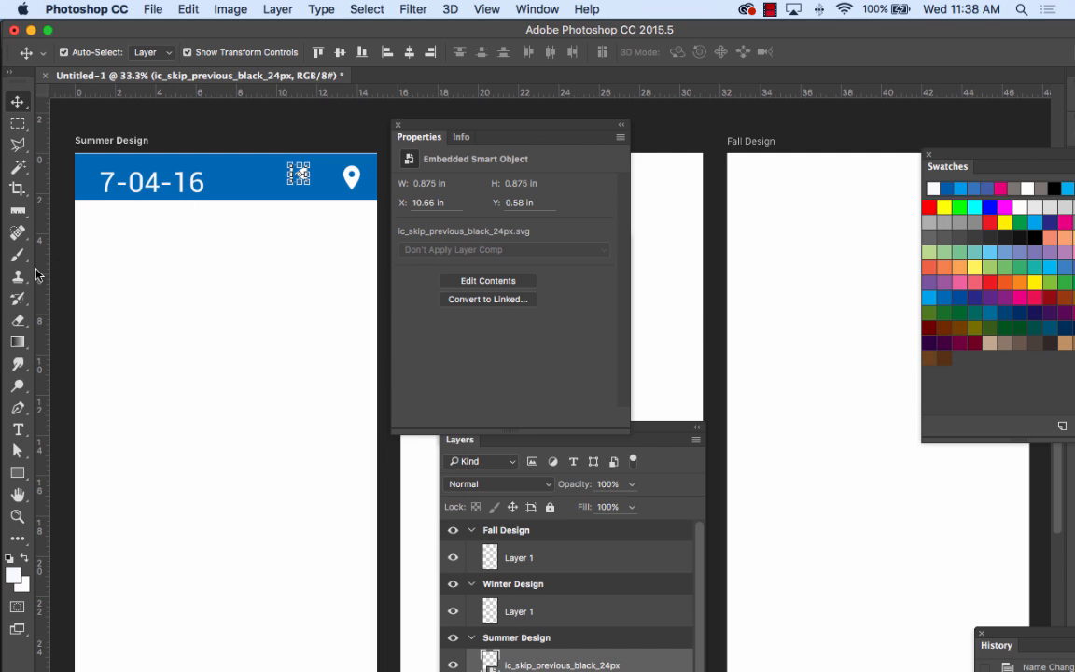
Draw a white rectangle about 1073 px wide and 80 px high directly below the blue header on the Summer Design artboard
{"action": "left_click", "coordinate": [19, 476]}
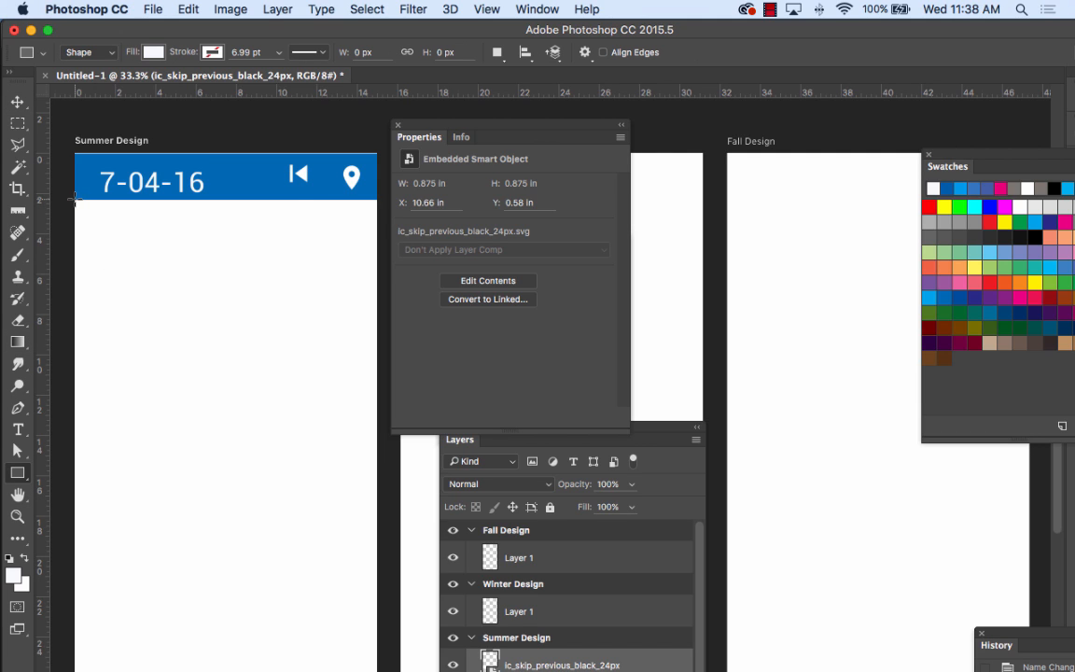
{"action": "left_click_drag", "start_coordinate": [75, 199], "coordinate": [376, 222]}
{"action": "left_click", "coordinate": [18, 101]}
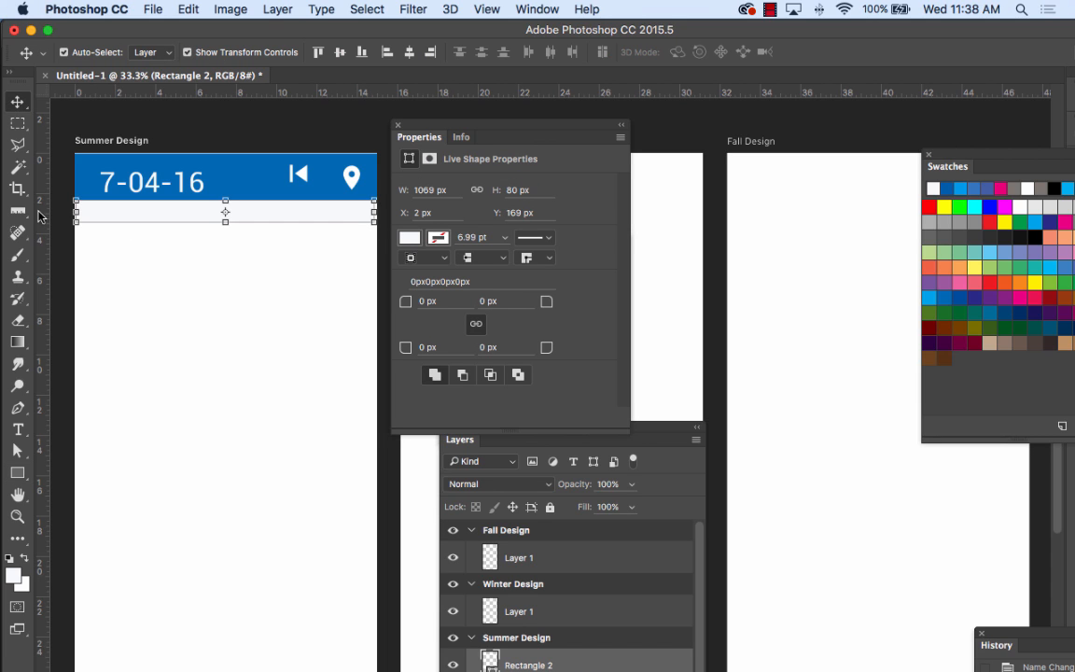
{"action": "left_click_drag", "start_coordinate": [78, 221], "coordinate": [74, 221]}
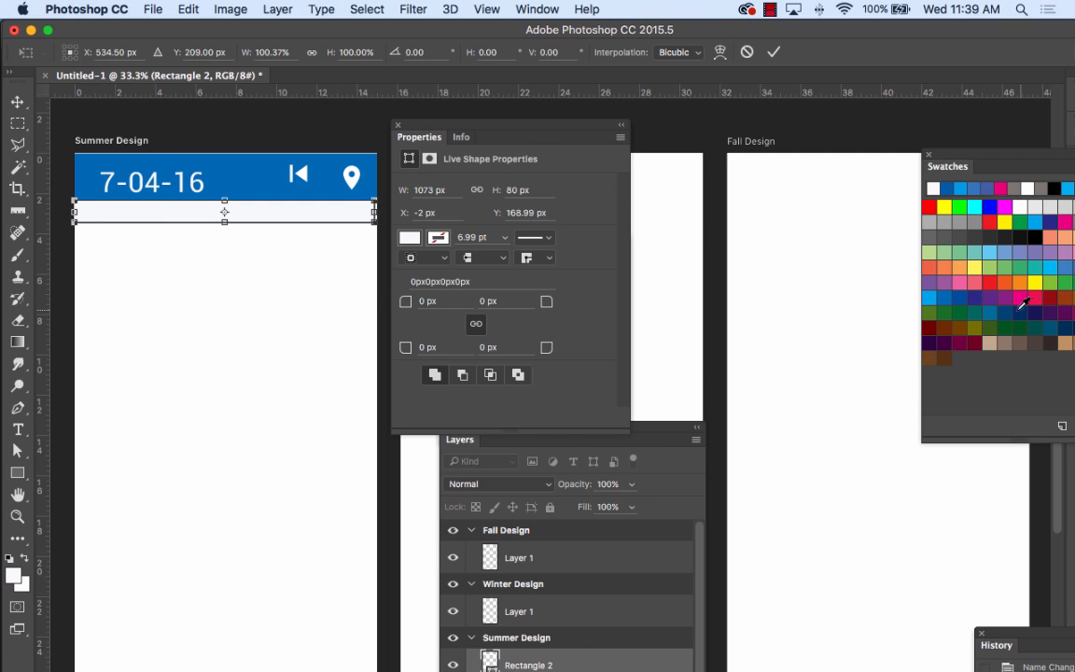
{"action": "left_click", "coordinate": [17, 100]}
{"action": "key", "text": "Return"}
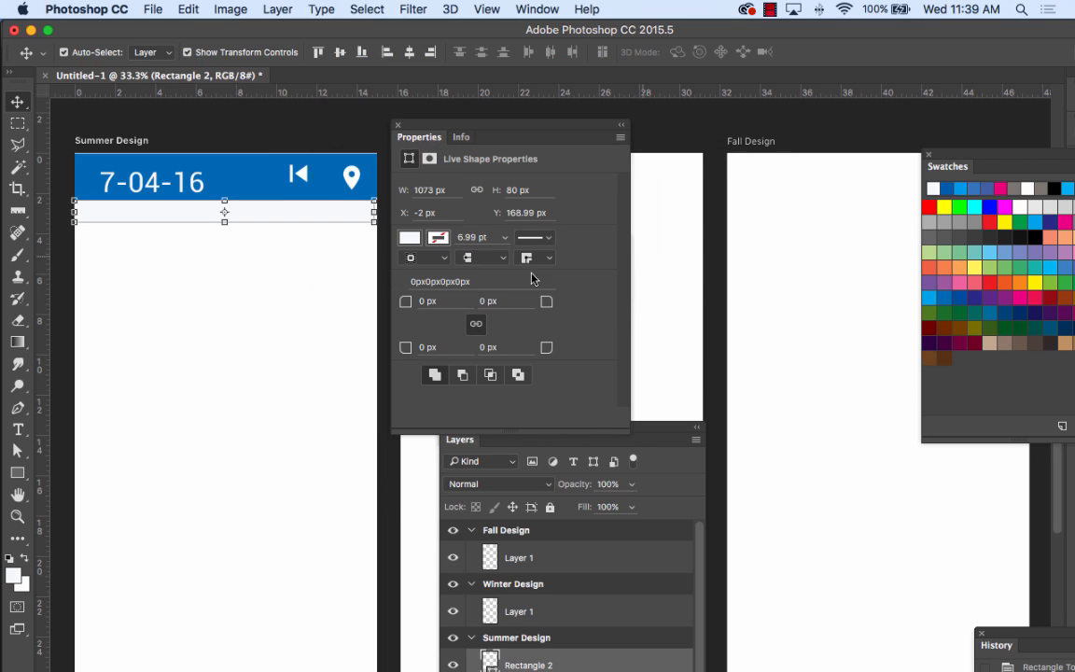
Fill the new bar below the header with dark navy blue and extend its height downward to about 105 px
{"action": "left_click", "coordinate": [409, 238]}
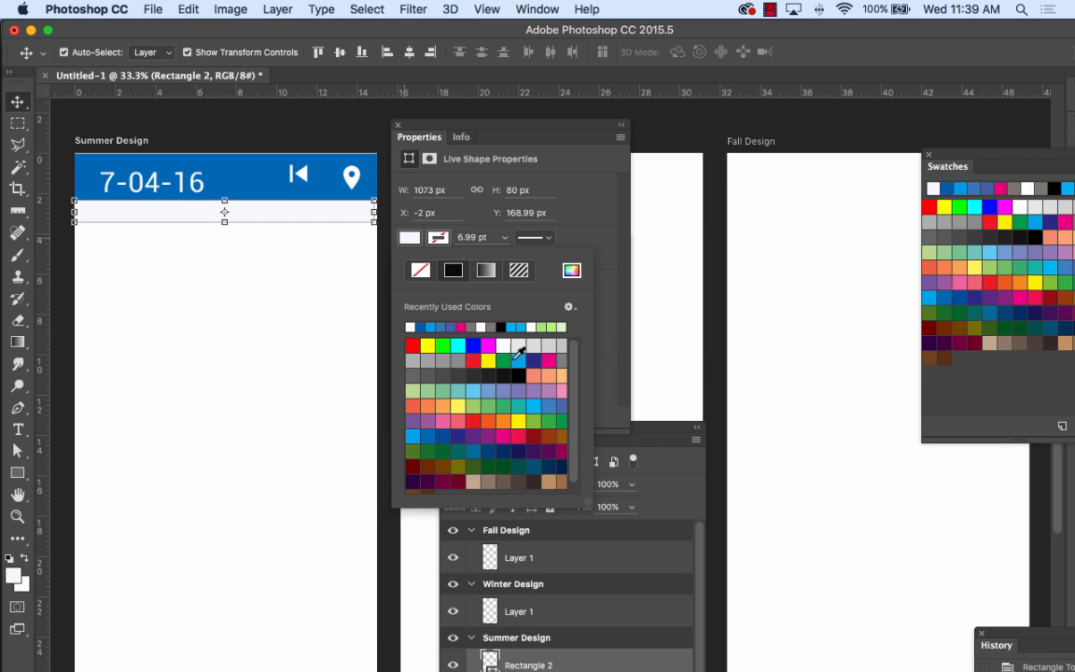
{"action": "left_click", "coordinate": [557, 465]}
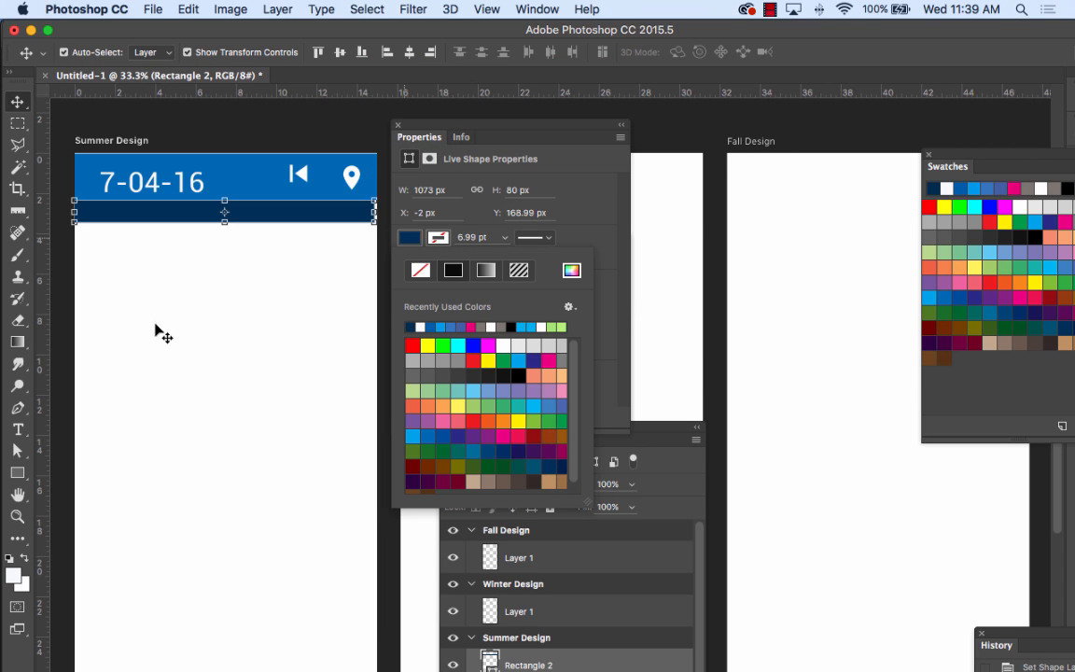
{"action": "left_click", "coordinate": [224, 221]}
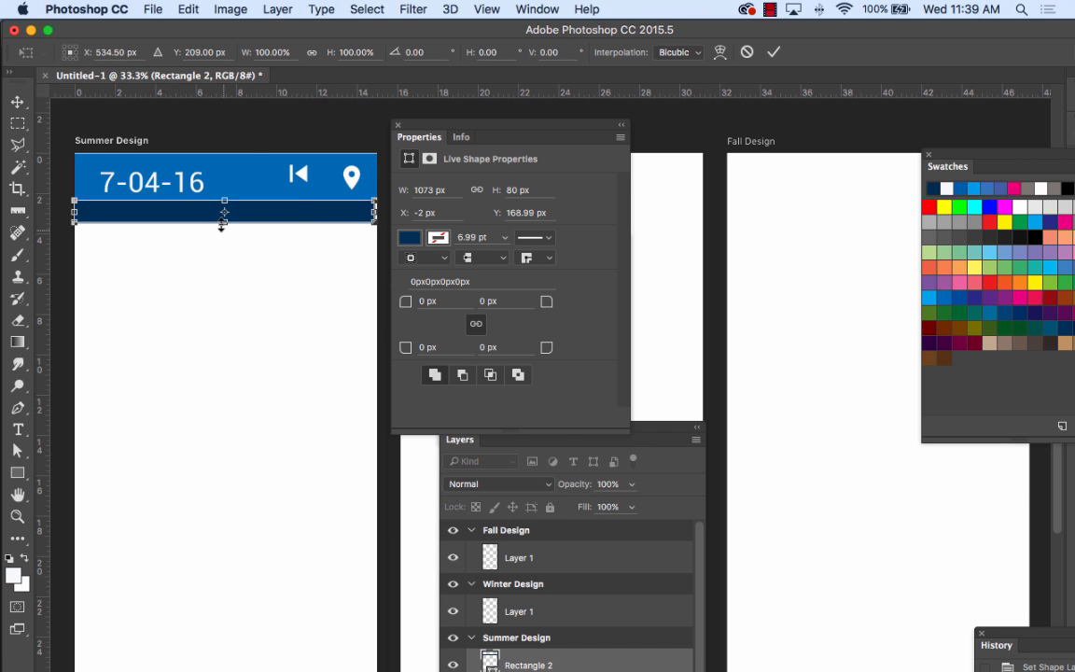
{"action": "left_click_drag", "start_coordinate": [222, 222], "coordinate": [224, 229]}
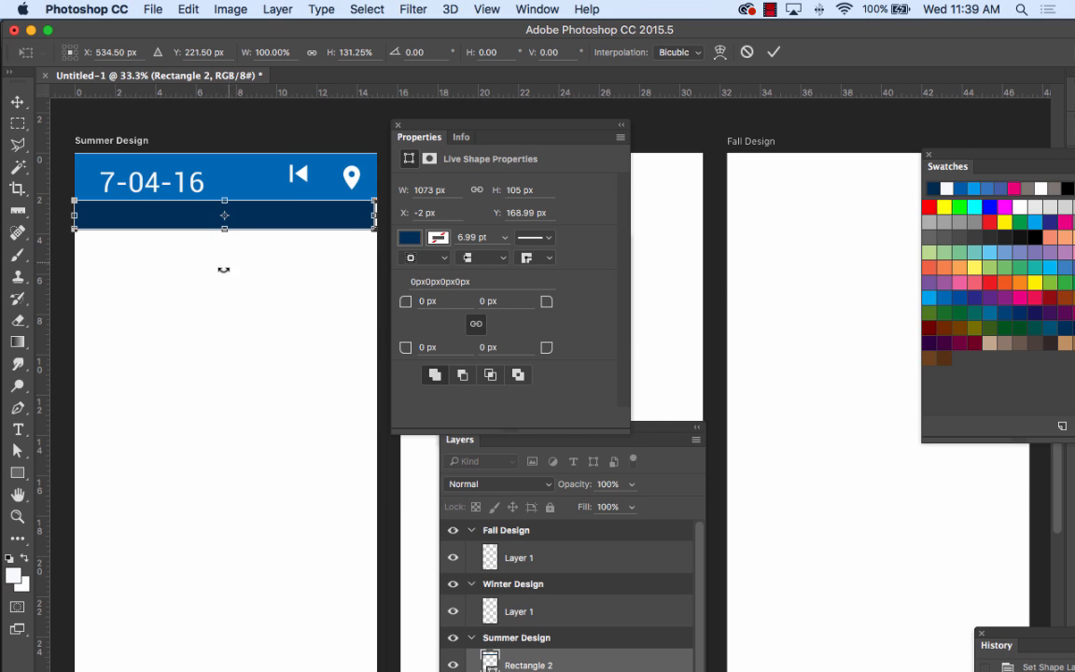
{"action": "left_click", "coordinate": [18, 100]}
{"action": "left_click", "coordinate": [676, 252]}
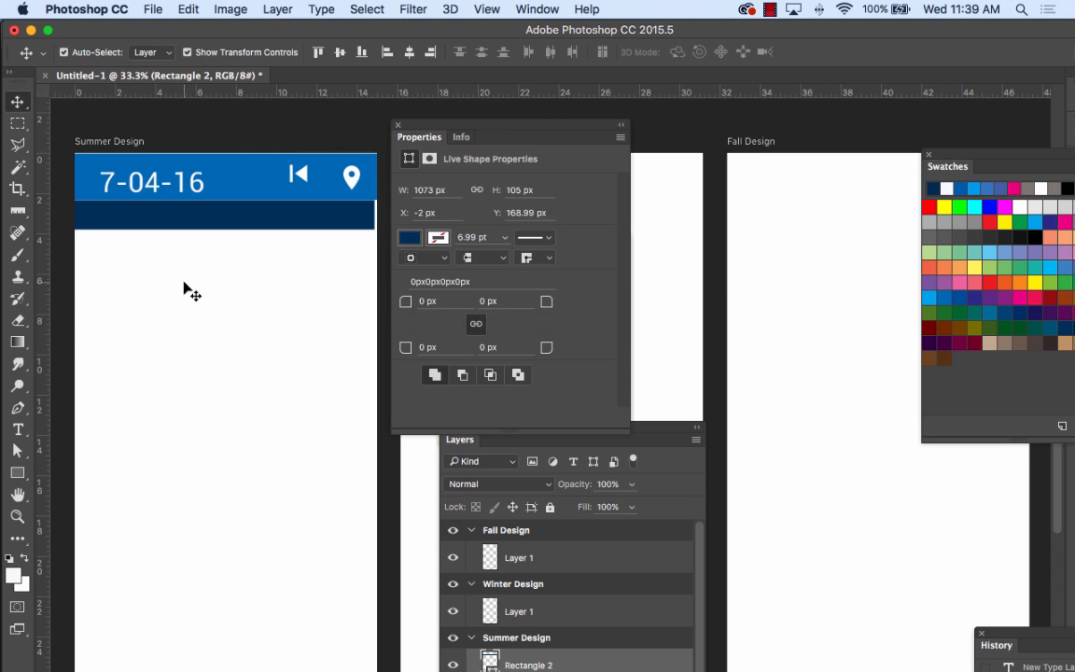
Add the text "Today" in Roboto Regular on the Summer Design artboard, below the navy bar
{"action": "left_click", "coordinate": [184, 289]}
{"action": "left_click", "coordinate": [29, 427]}
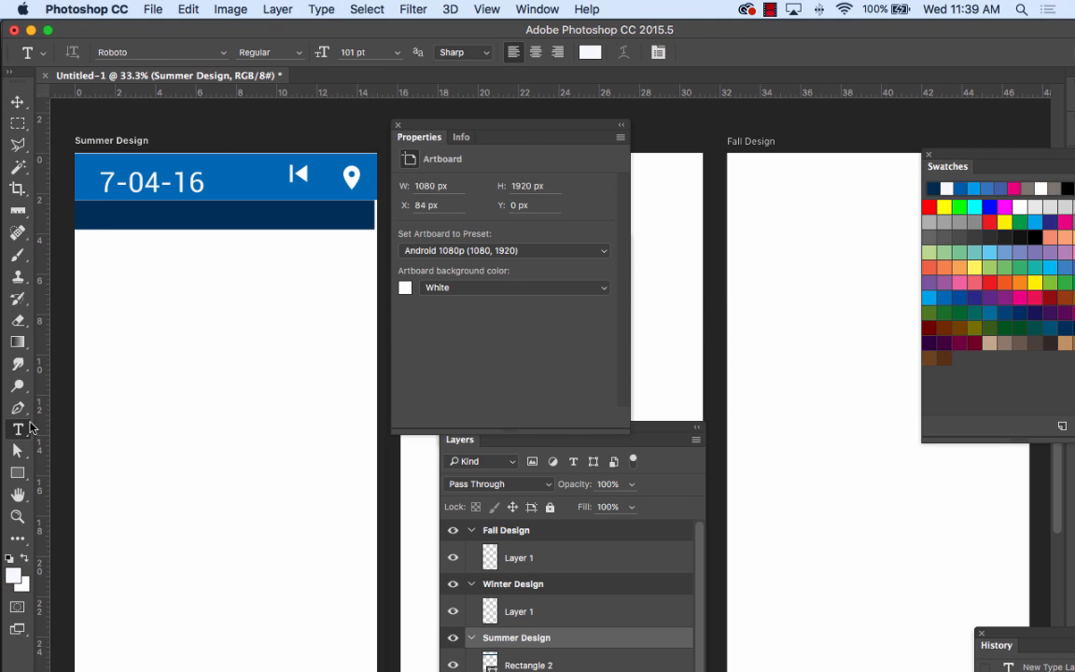
{"action": "left_click", "coordinate": [127, 263]}
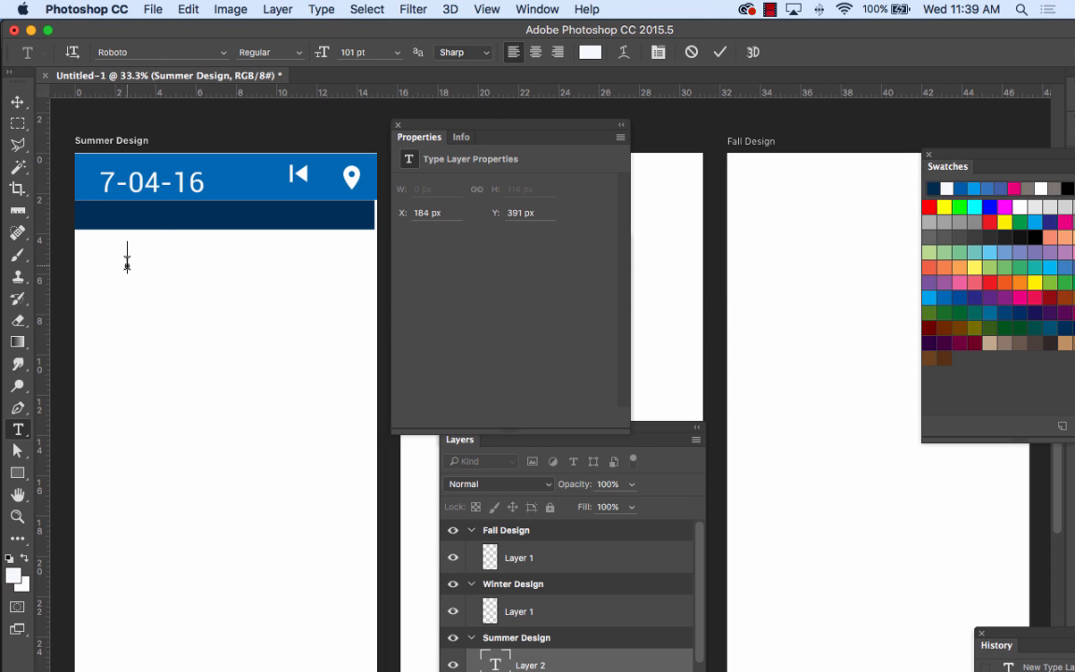
{"action": "type", "text": "Today"}
{"action": "left_click_drag", "start_coordinate": [199, 256], "coordinate": [103, 267]}
{"action": "left_click", "coordinate": [16, 101]}
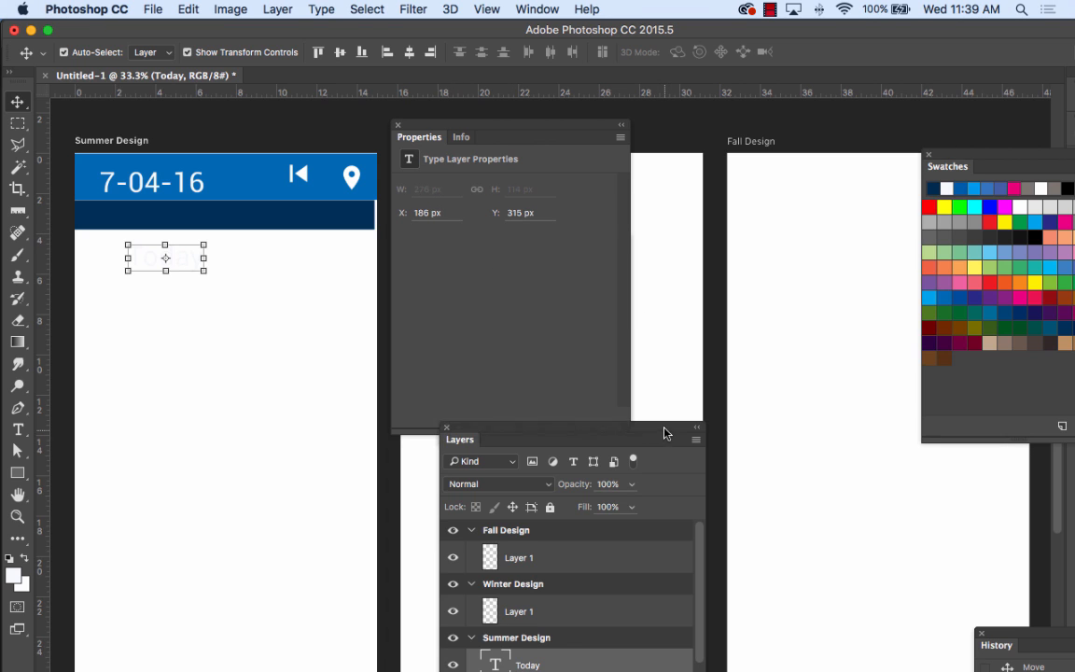
Reduce the "Today" text to 68 pt and move it onto the navy bar, aligned under the date
{"action": "left_click_drag", "start_coordinate": [665, 432], "coordinate": [616, 277]}
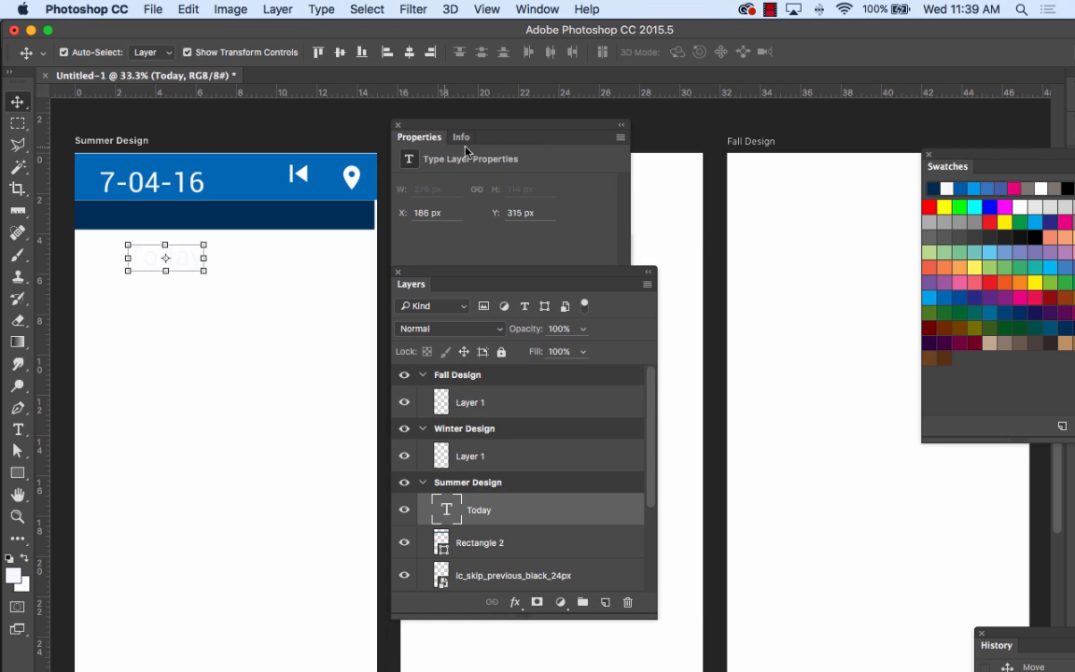
{"action": "left_click", "coordinate": [553, 9]}
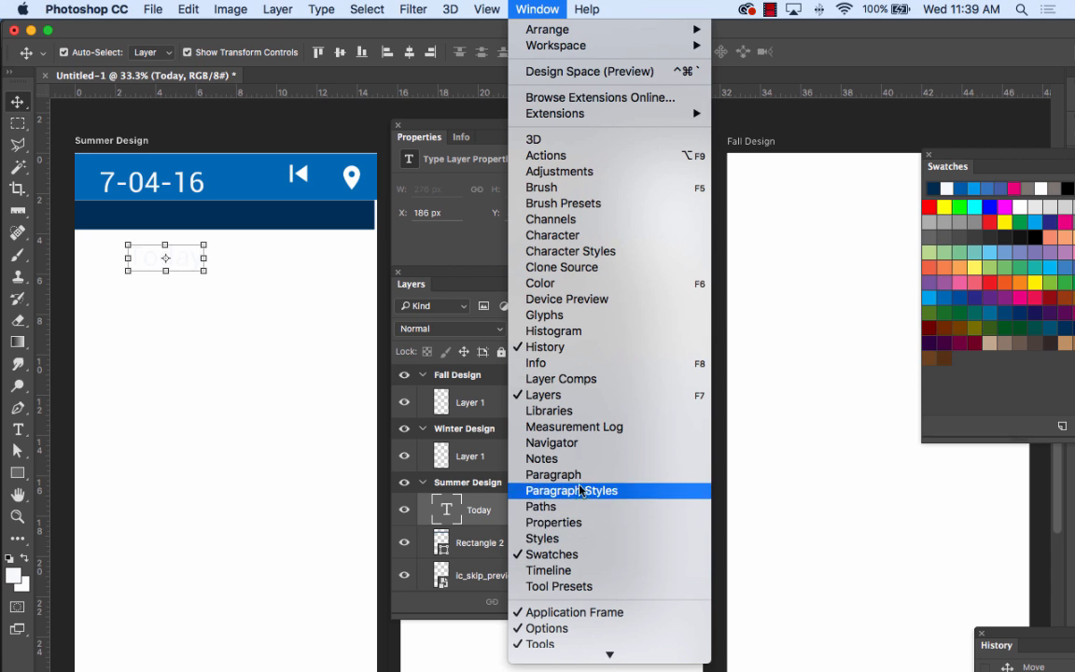
{"action": "left_click", "coordinate": [557, 235]}
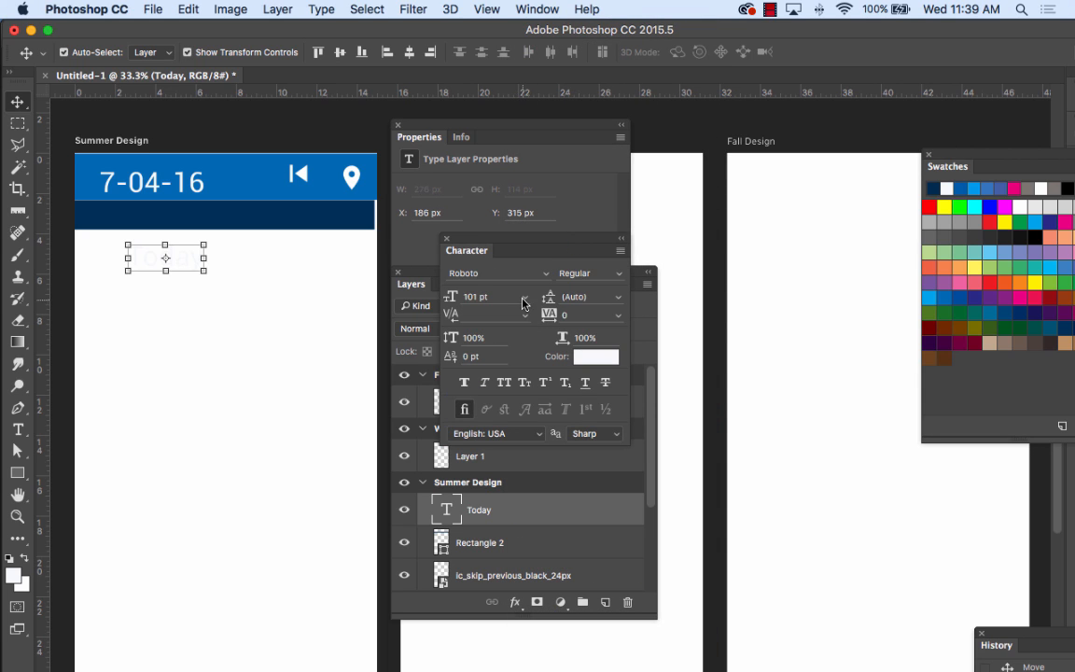
{"action": "left_click_drag", "start_coordinate": [459, 301], "coordinate": [385, 276]}
{"action": "left_click_drag", "start_coordinate": [160, 264], "coordinate": [133, 223]}
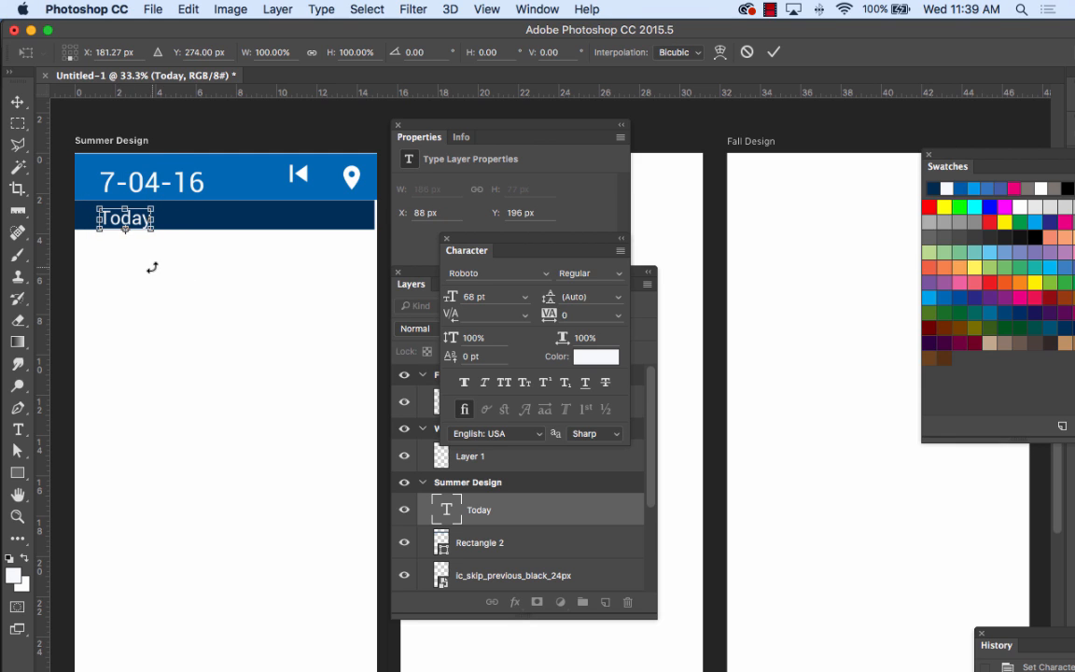
{"action": "left_click", "coordinate": [16, 100]}
{"action": "left_click", "coordinate": [612, 236]}
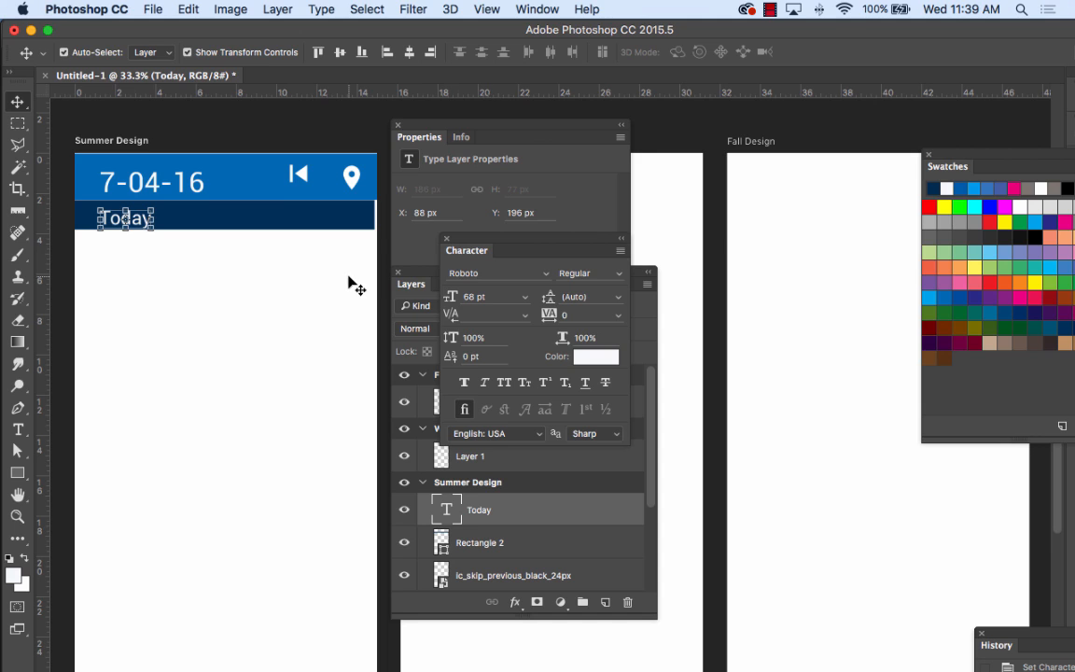
Nudge the "Today" text up by 6 px to centre it vertically in the navy bar
{"action": "key", "text": "Up"}
{"action": "key", "text": "Up"}
{"action": "key", "text": "Up"}
{"action": "key", "text": "Up"}
{"action": "key", "text": "Up"}
{"action": "key", "text": "Up"}
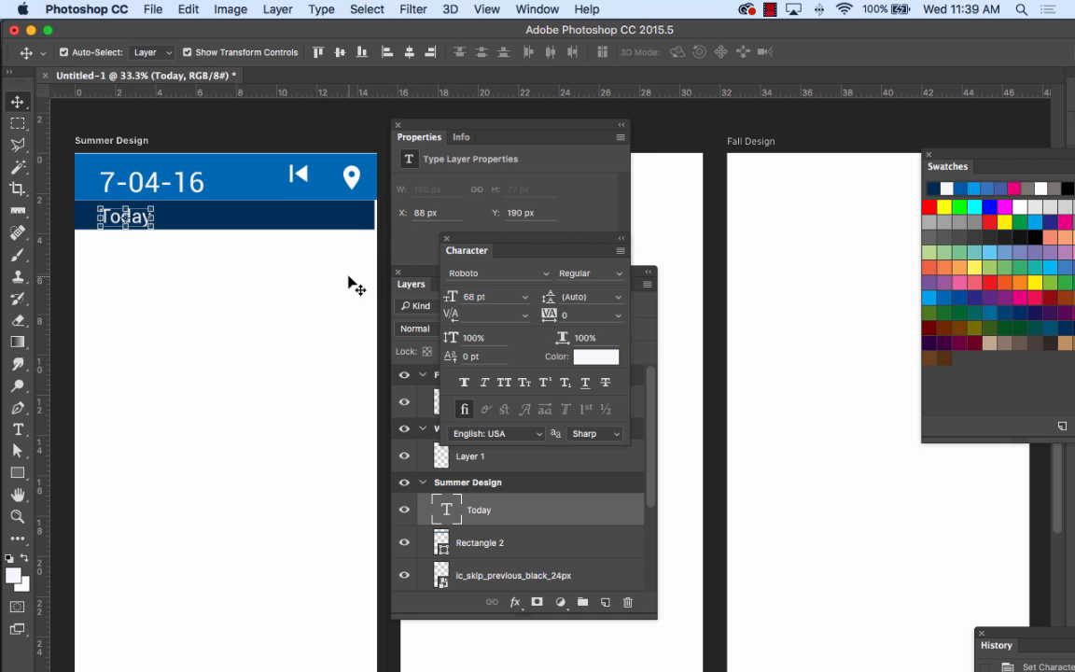
{"action": "left_click", "coordinate": [333, 295]}
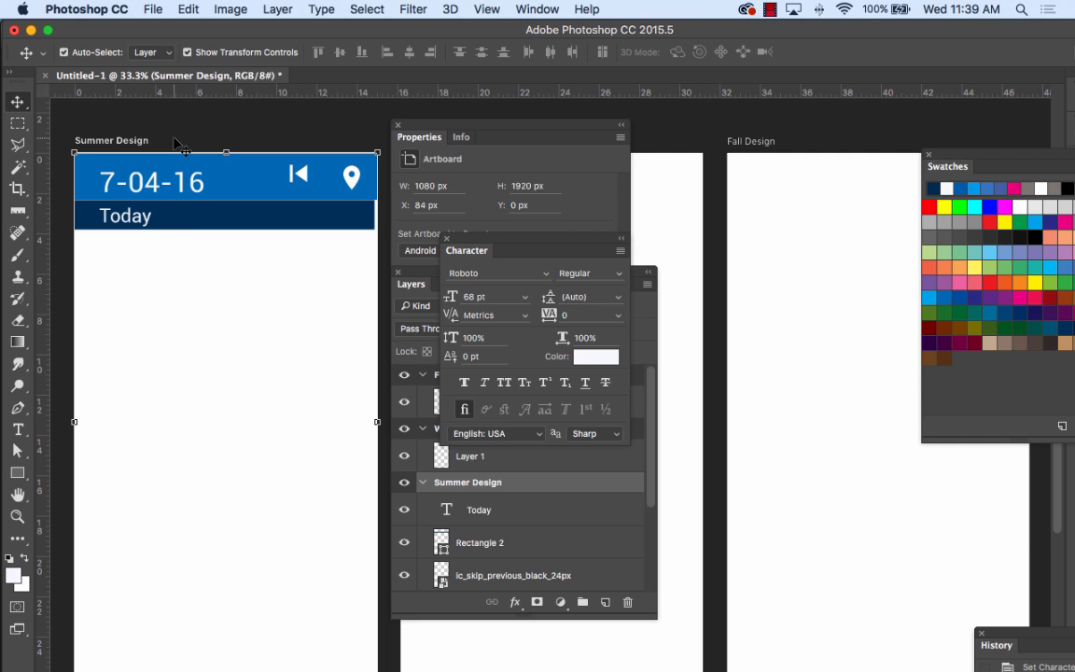
Widen the navy bar to about 1082 px so it reaches the artboard's right edge, and apply the transformation
{"action": "left_click", "coordinate": [299, 216]}
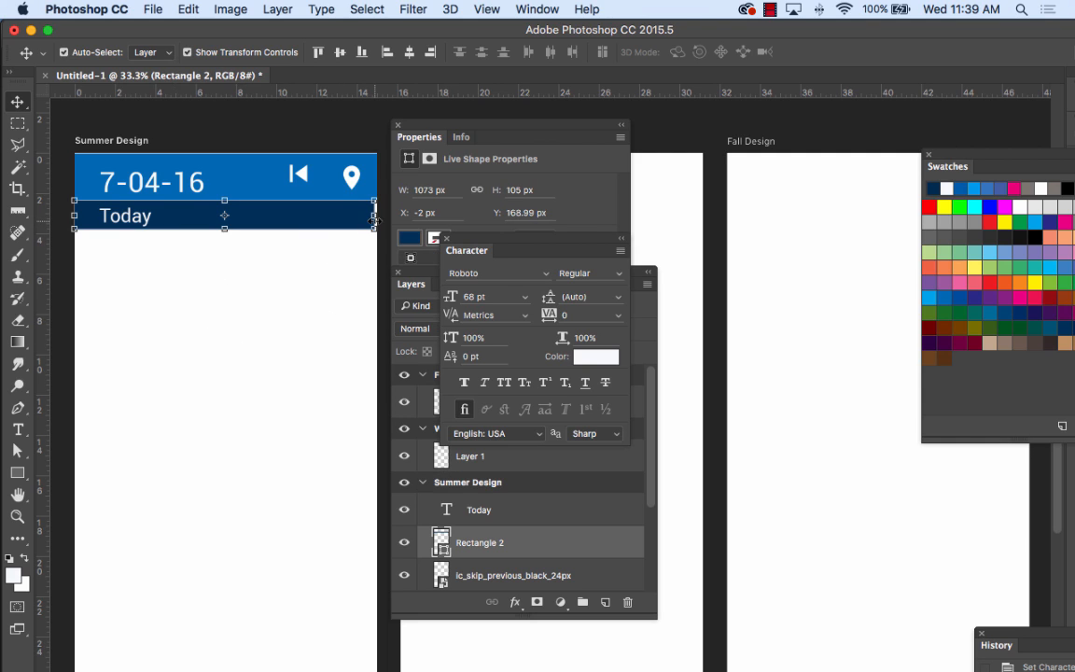
{"action": "mouse_move", "coordinate": [375, 216]}
{"action": "left_mouse_down"}
{"action": "mouse_move", "coordinate": [386, 216]}
{"action": "mouse_move", "coordinate": [376, 217]}
{"action": "left_mouse_up"}
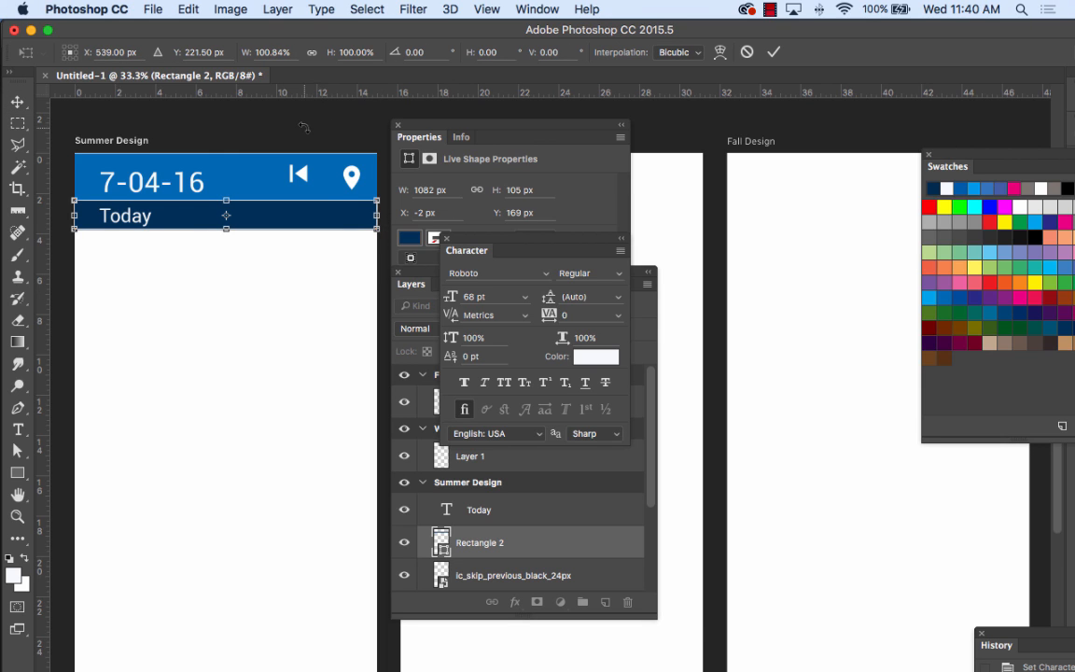
{"action": "left_click", "coordinate": [17, 101]}
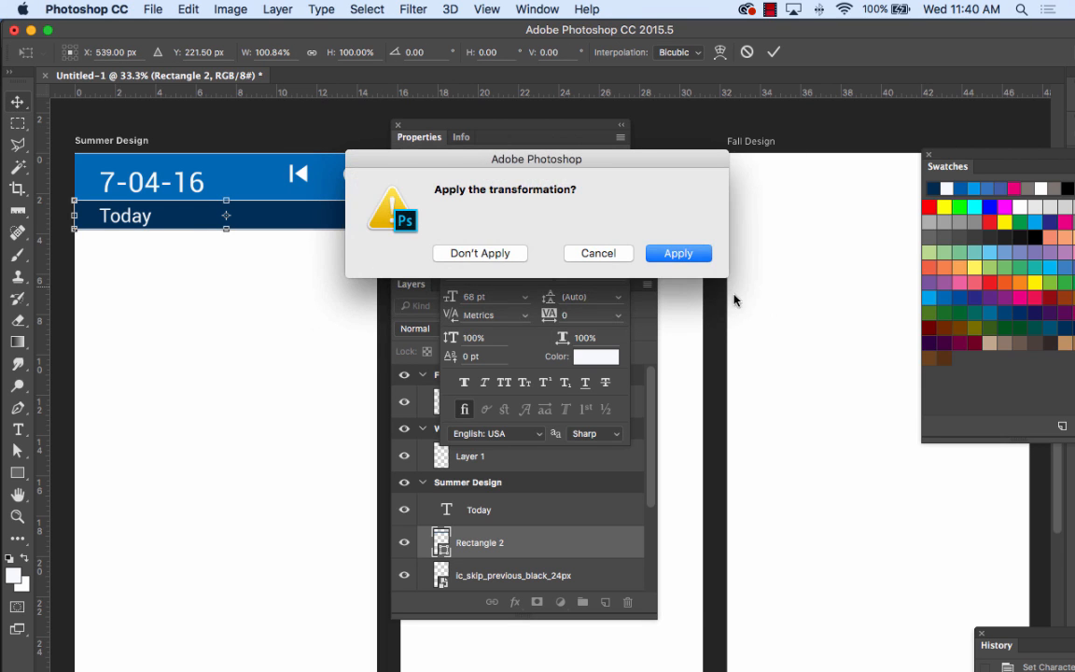
{"action": "left_click", "coordinate": [678, 252]}
{"action": "left_click", "coordinate": [283, 342]}
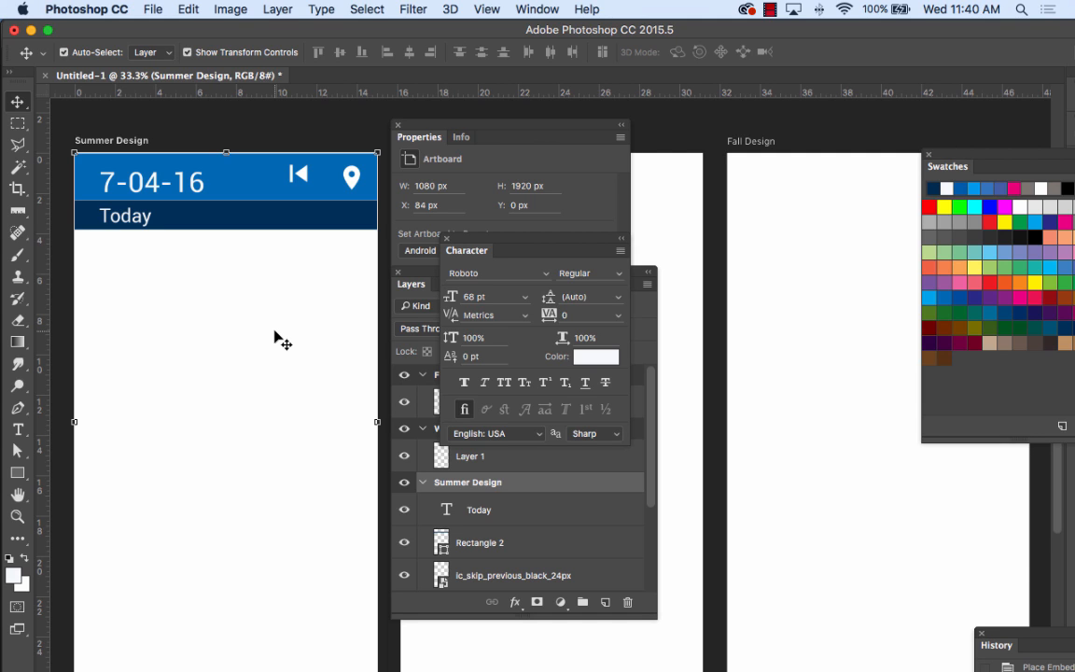
{"action": "left_click", "coordinate": [155, 9]}
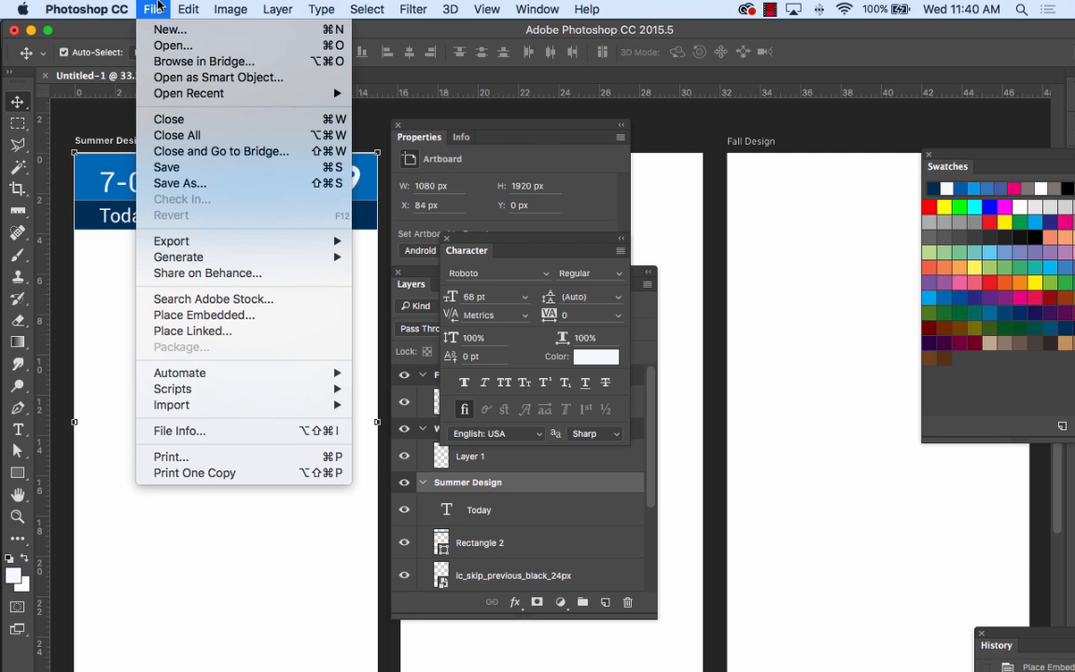
{"action": "left_click", "coordinate": [209, 316]}
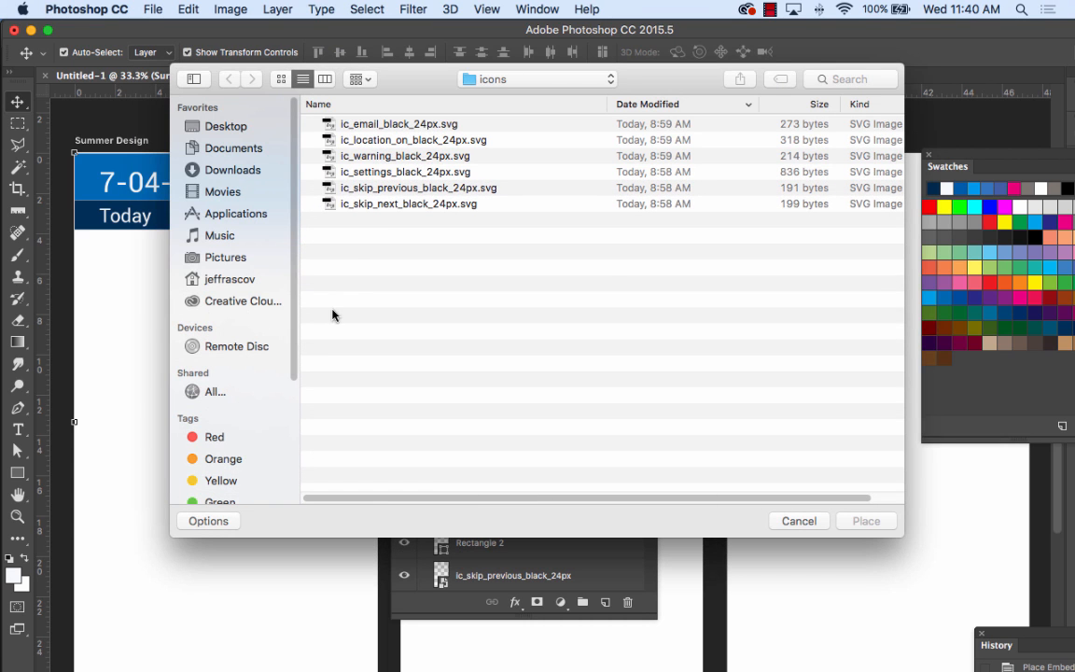
{"action": "left_click", "coordinate": [528, 81]}
{"action": "left_click", "coordinate": [513, 98]}
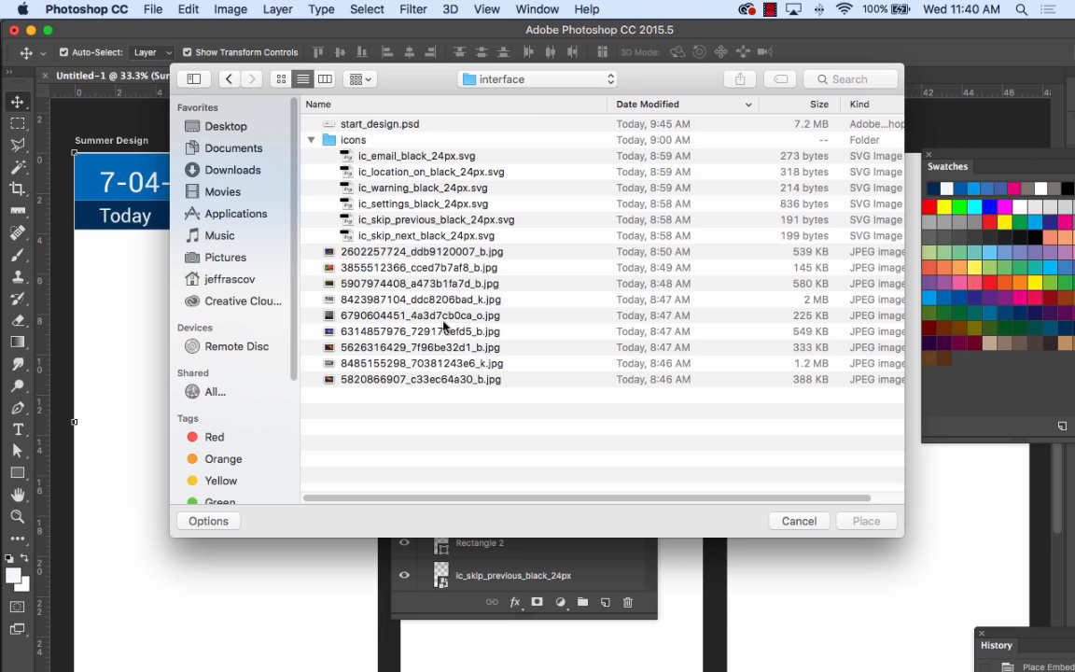
{"action": "left_click", "coordinate": [428, 333]}
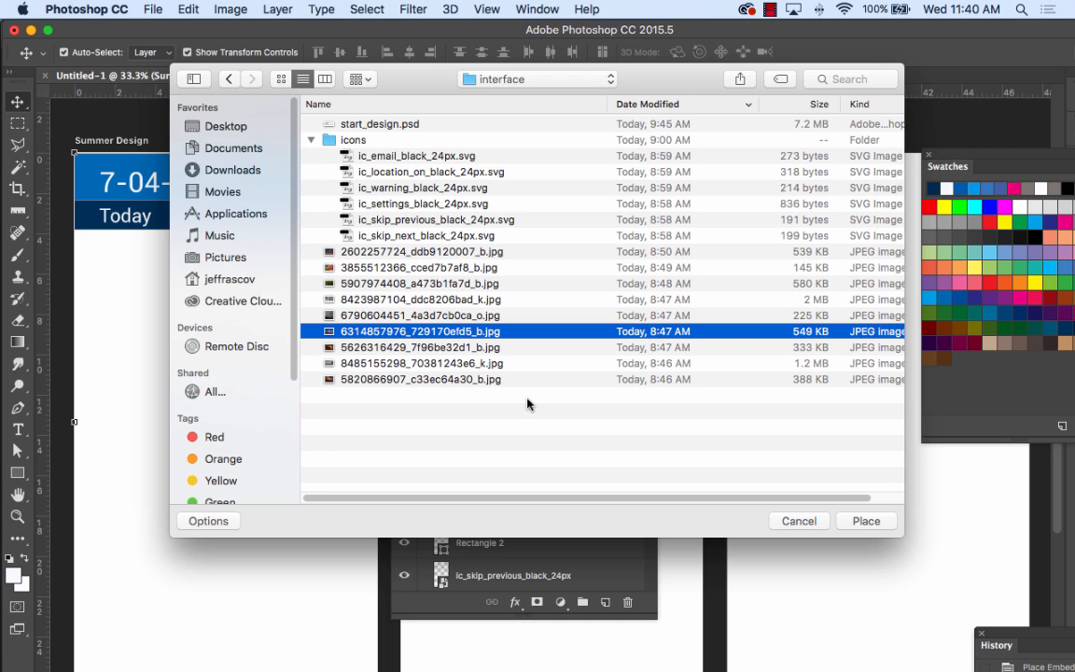
{"action": "left_click", "coordinate": [864, 522]}
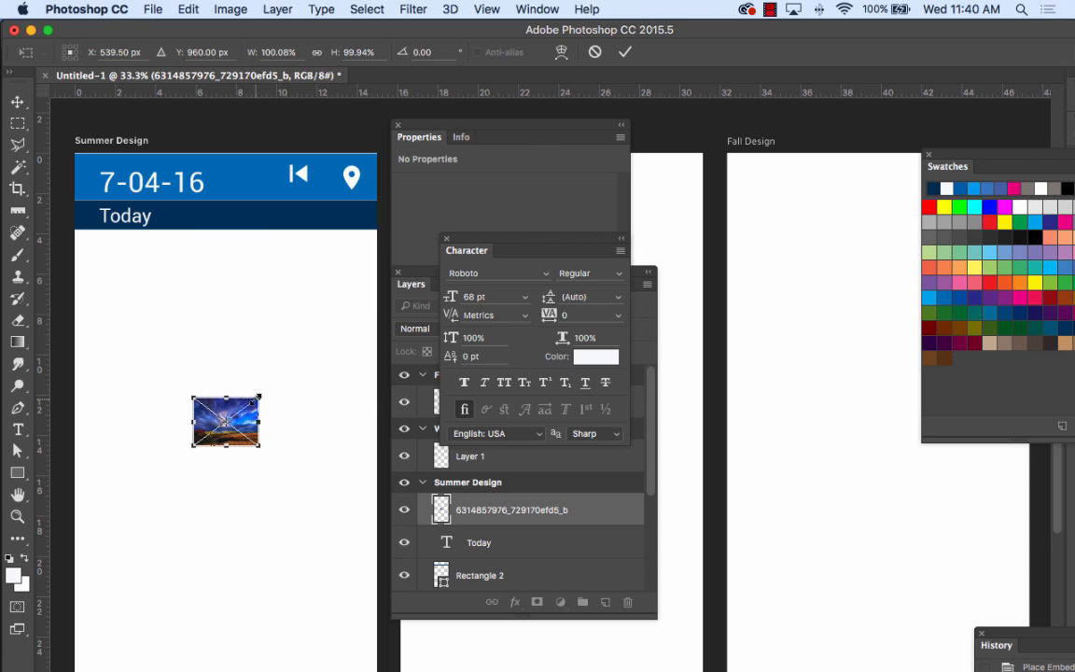
Scale the landscape photo to about 436%, position it below the navy bar with even side margins, and commit the placement
{"action": "left_click_drag", "start_coordinate": [259, 398], "coordinate": [390, 280]}
{"action": "left_click_drag", "start_coordinate": [312, 327], "coordinate": [206, 291]}
{"action": "left_click_drag", "start_coordinate": [305, 408], "coordinate": [370, 457]}
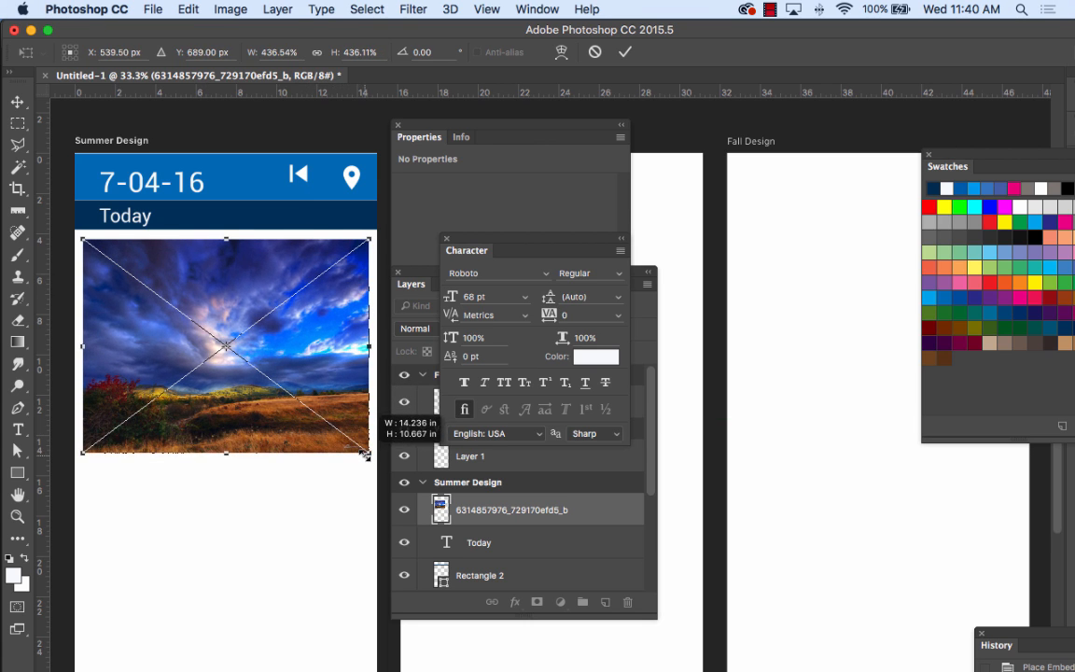
{"action": "left_click_drag", "start_coordinate": [145, 248], "coordinate": [190, 282]}
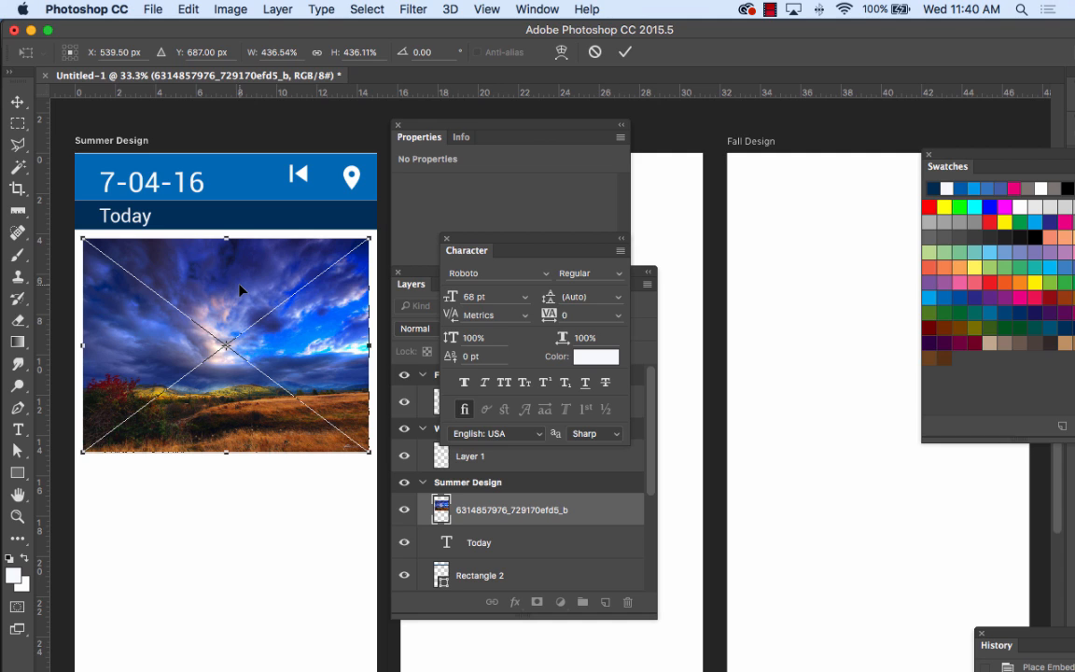
{"action": "left_click", "coordinate": [627, 53]}
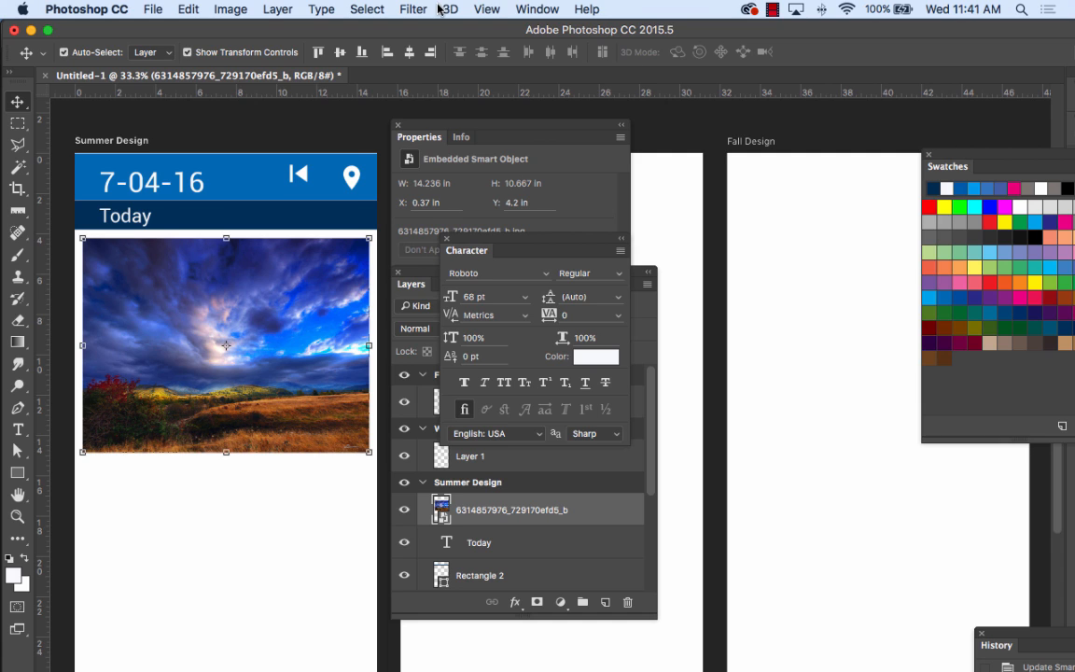
{"action": "left_click", "coordinate": [154, 9]}
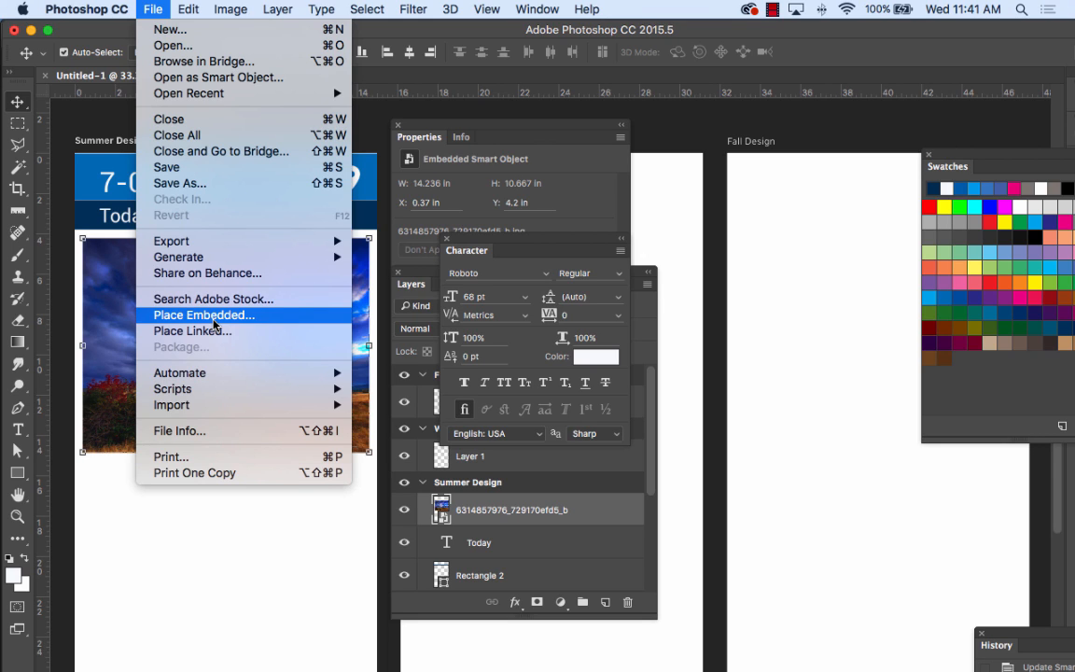
{"action": "left_click", "coordinate": [240, 518]}
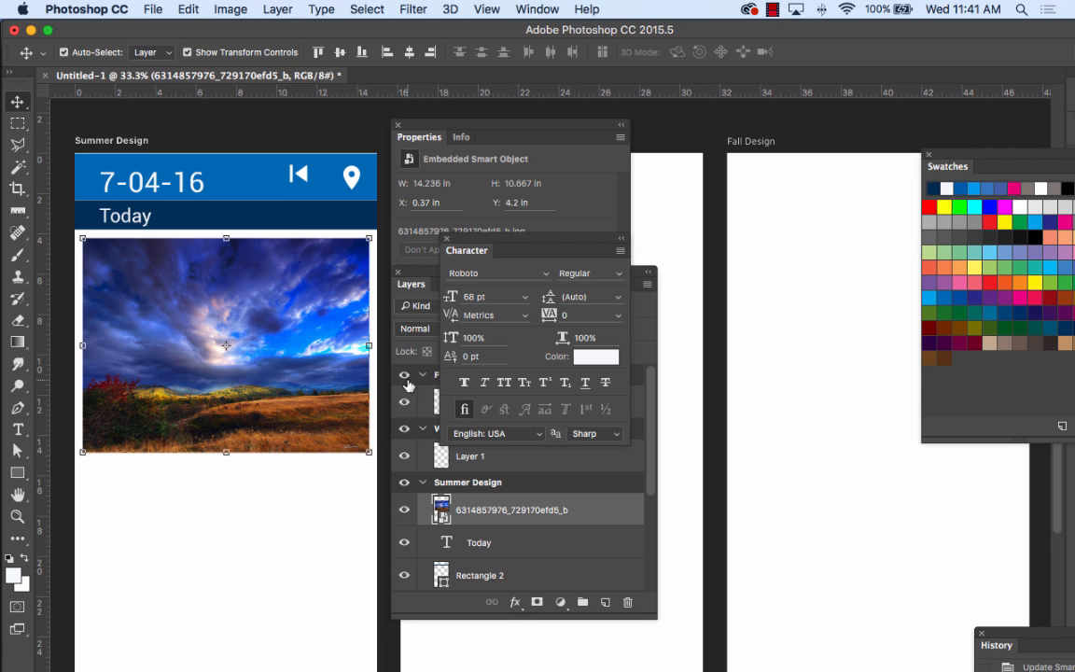
Draw a rounded rectangle with a 10 px corner radius, about 999 × 745 px, just inside the landscape photo's edges
{"action": "right_click", "coordinate": [20, 475]}
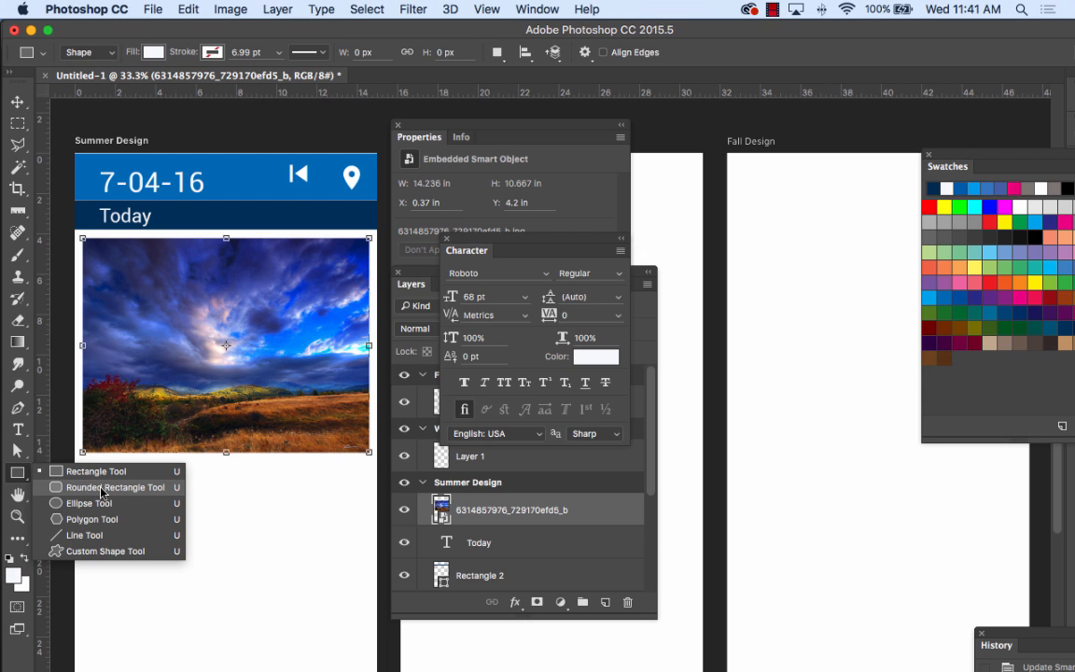
{"action": "left_click", "coordinate": [101, 488]}
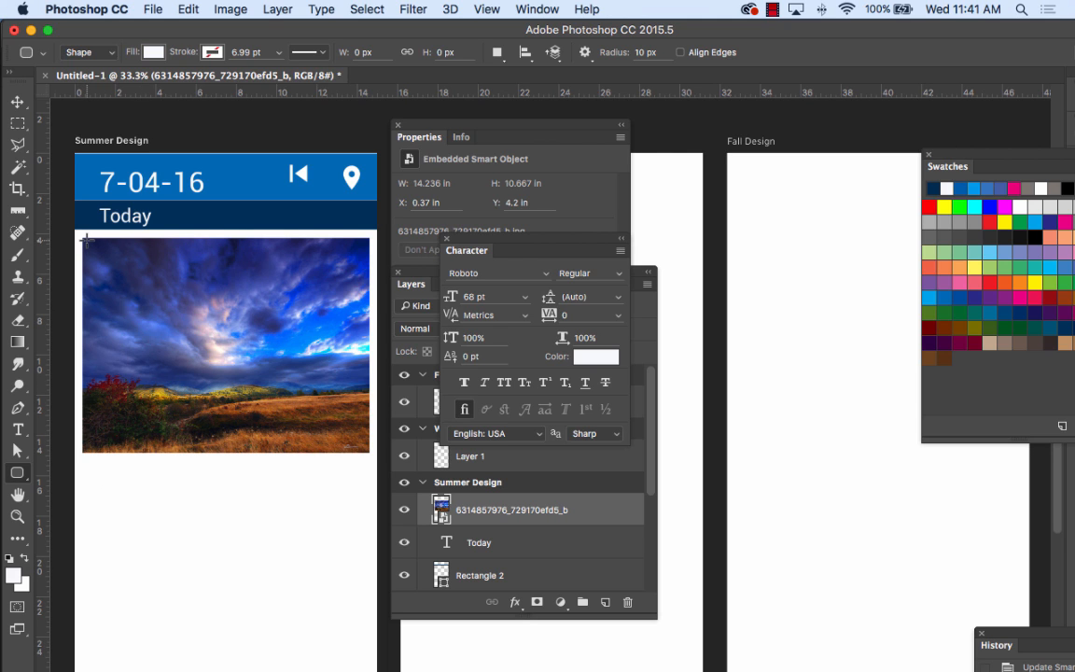
{"action": "left_click_drag", "start_coordinate": [86, 241], "coordinate": [367, 450]}
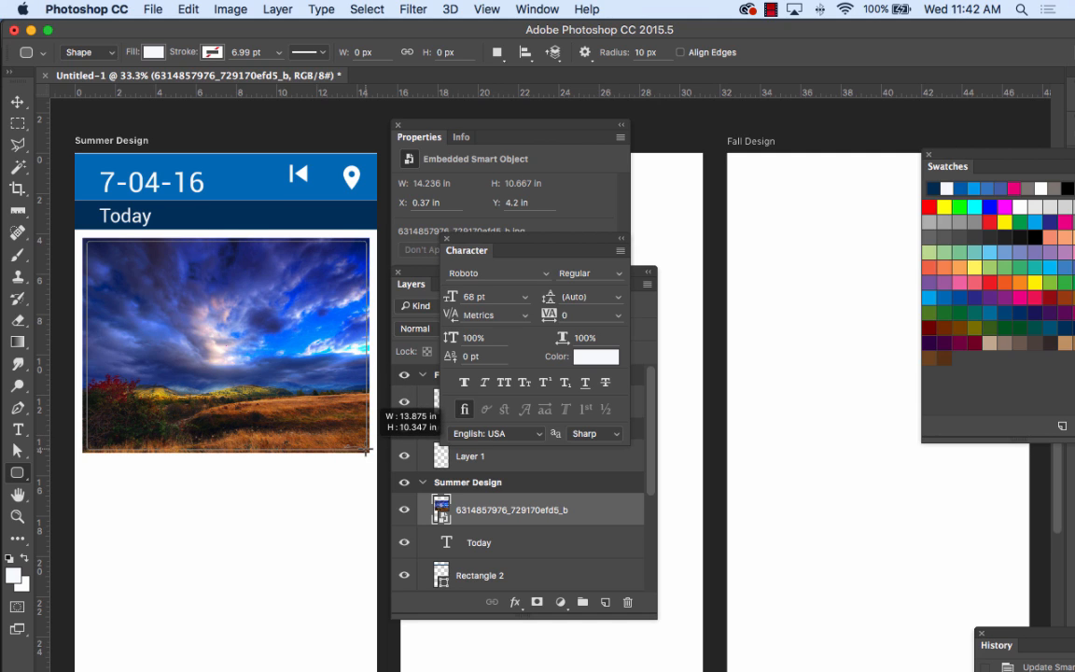
{"action": "left_click_drag", "start_coordinate": [367, 451], "coordinate": [367, 450]}
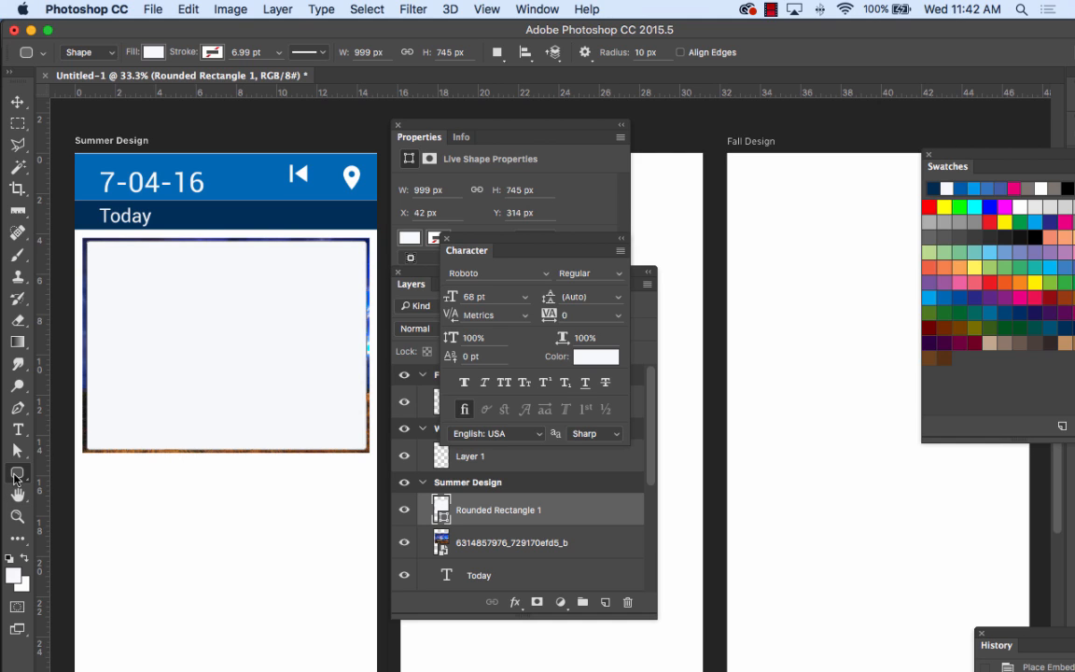
Bring up the rounded rectangle's live shape properties and spread the floating panels apart to uncover the layer list
{"action": "left_click", "coordinate": [417, 137]}
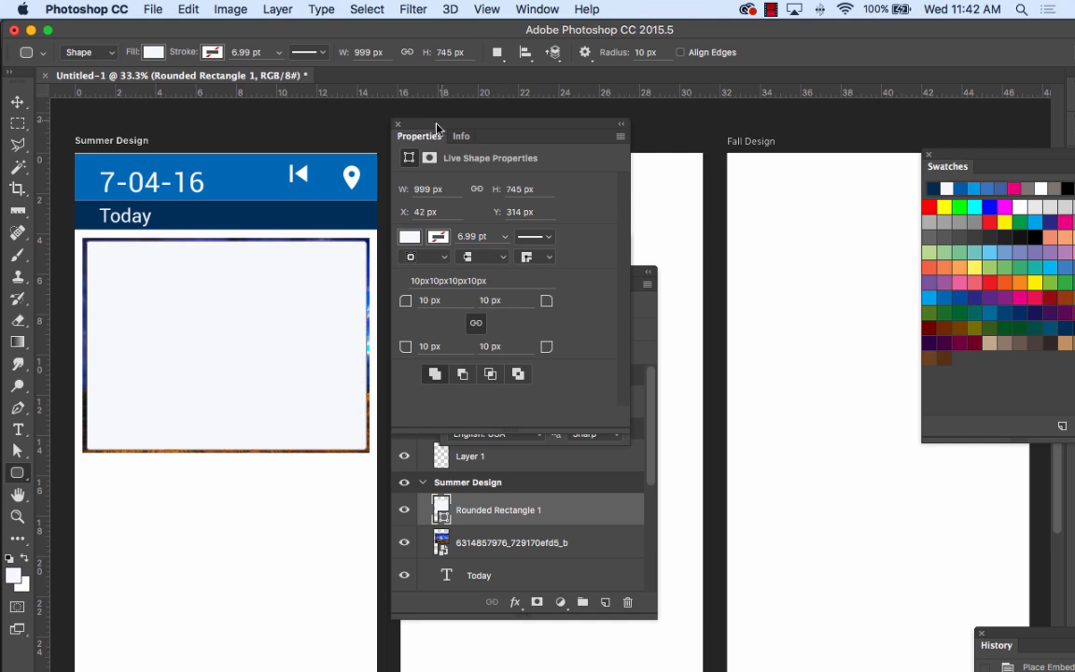
{"action": "left_click", "coordinate": [476, 323]}
{"action": "left_click", "coordinate": [18, 101]}
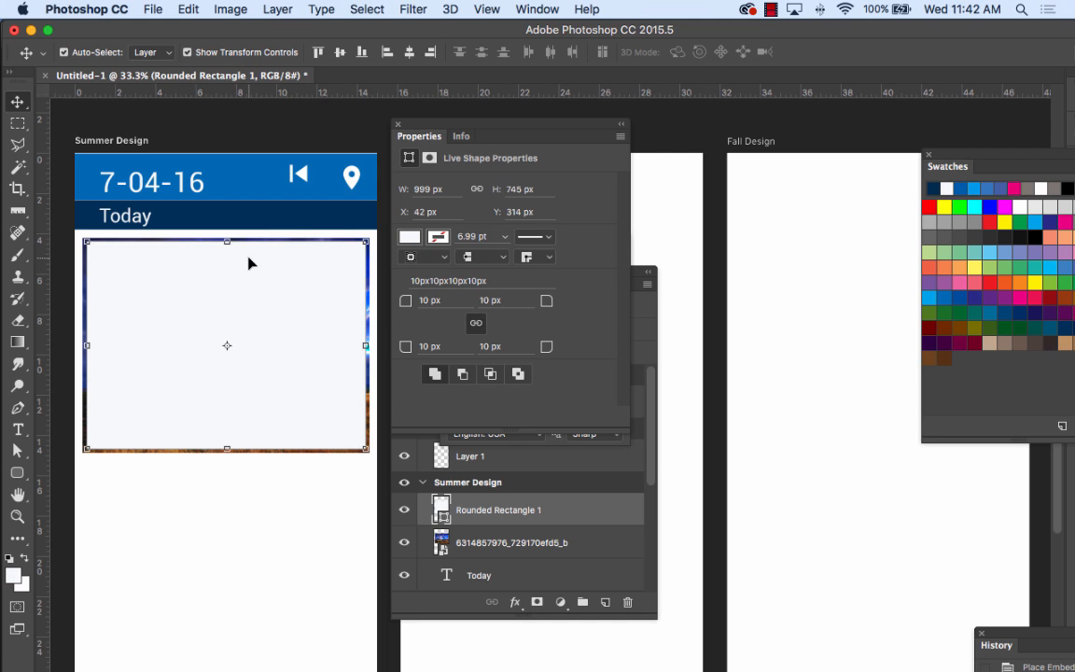
{"action": "left_click_drag", "start_coordinate": [446, 128], "coordinate": [746, 180]}
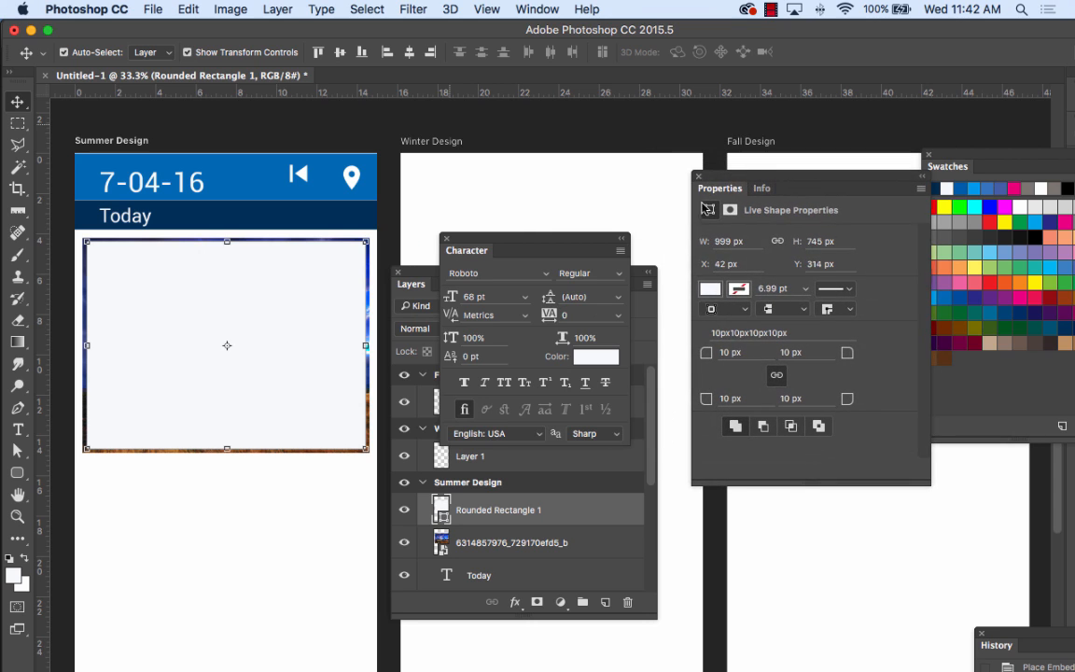
{"action": "left_click_drag", "start_coordinate": [524, 240], "coordinate": [663, 179]}
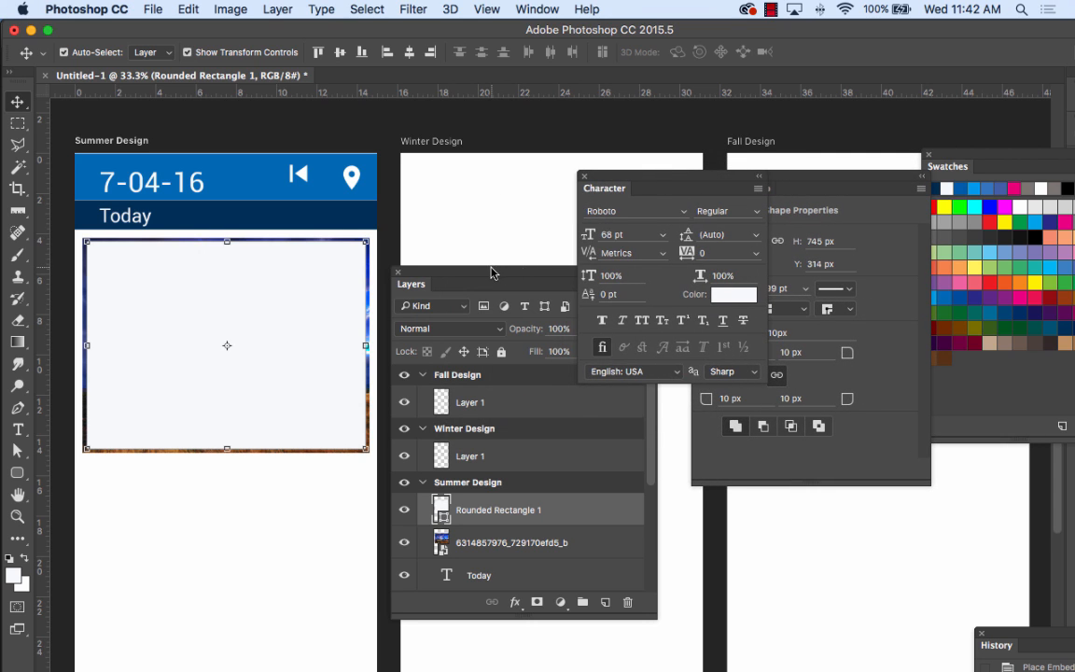
{"action": "left_click_drag", "start_coordinate": [497, 271], "coordinate": [490, 130]}
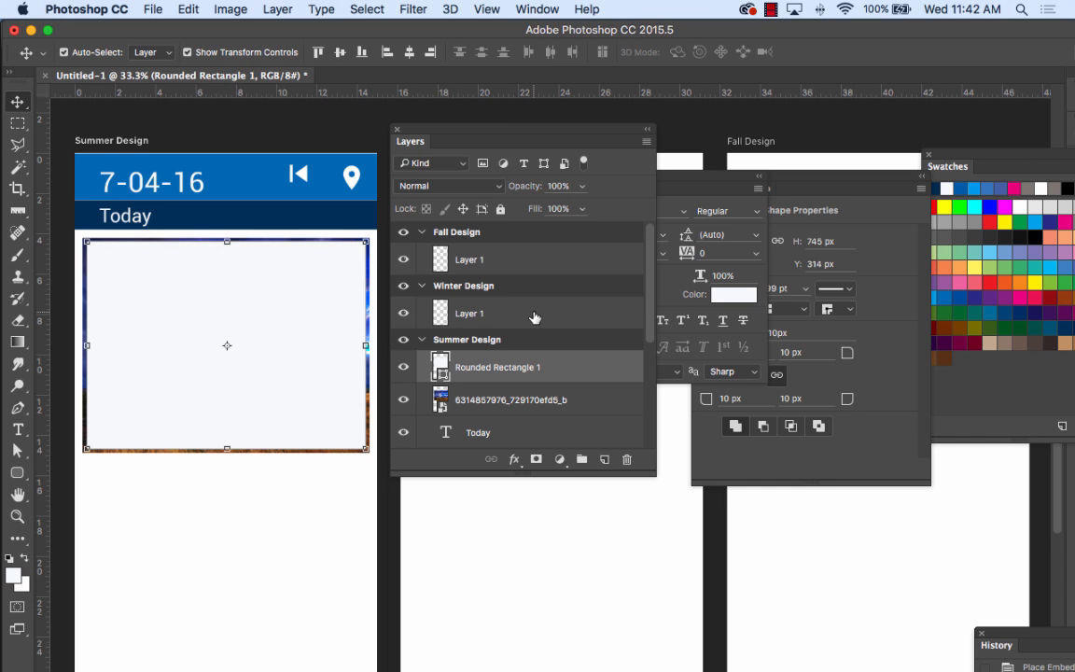
Place the photo layer above the rounded rectangle in Summer Design and clip it to that shape with a clipping mask
{"action": "left_click_drag", "start_coordinate": [507, 402], "coordinate": [500, 366]}
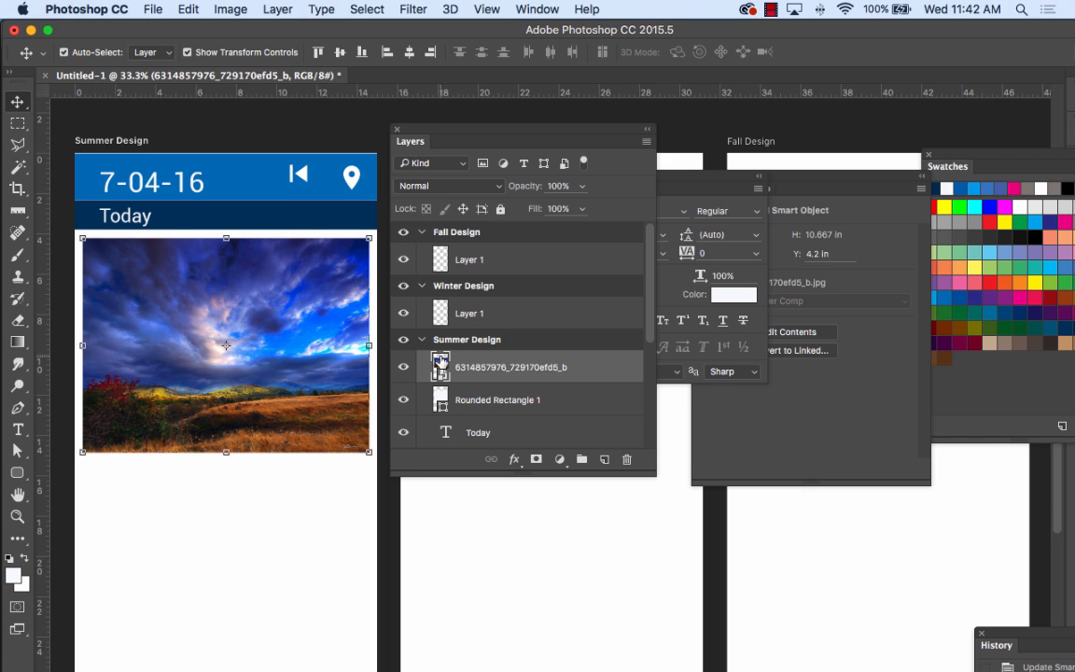
{"action": "right_click", "coordinate": [493, 372]}
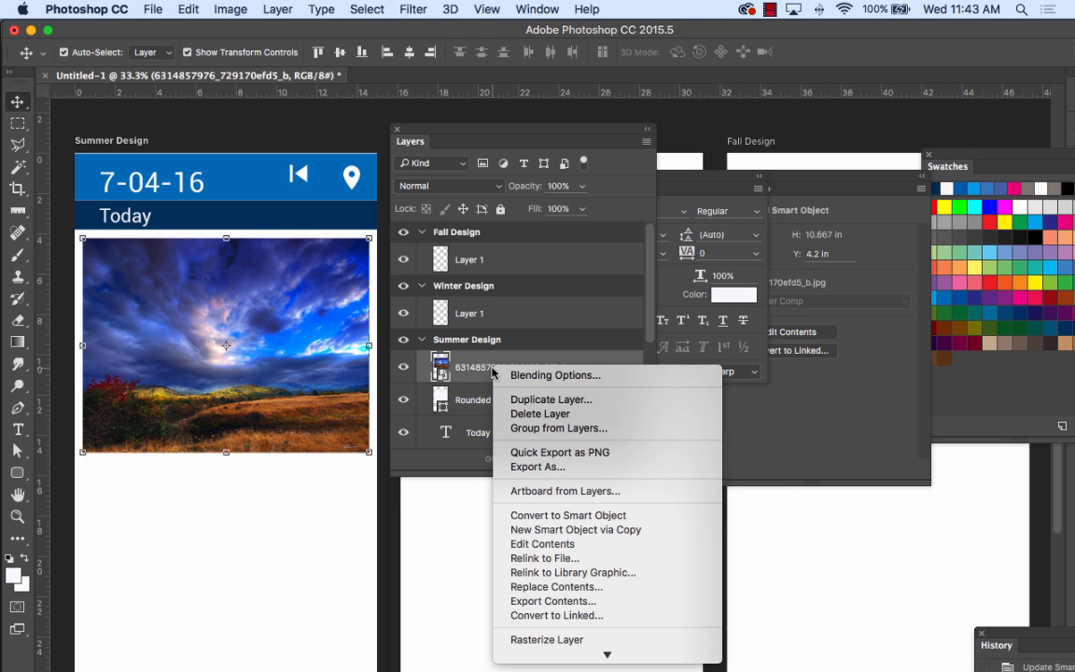
{"action": "mouse_move", "coordinate": [606, 654]}
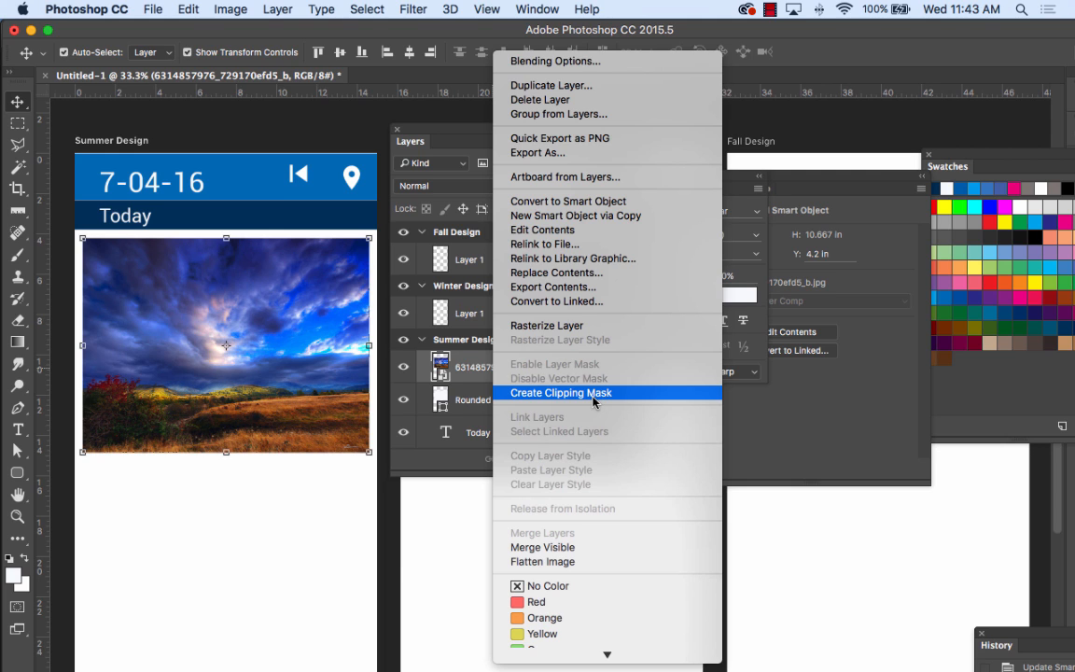
{"action": "left_click", "coordinate": [594, 393]}
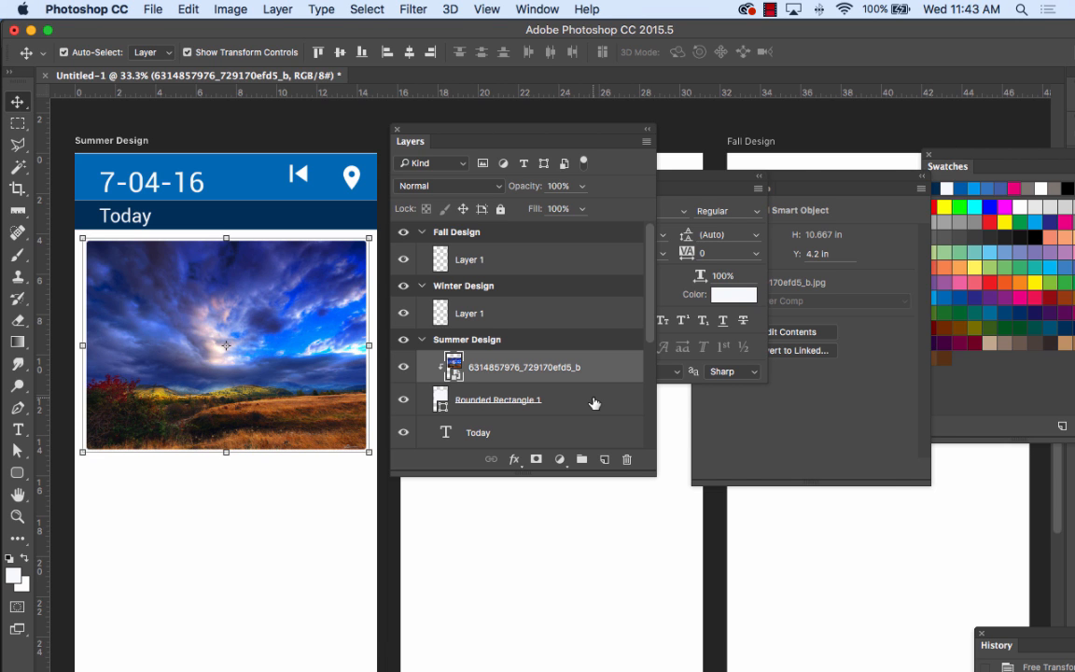
Release the landscape photo's clipping mask and create it again over the rounded rectangle
{"action": "key", "text": "super+1"}
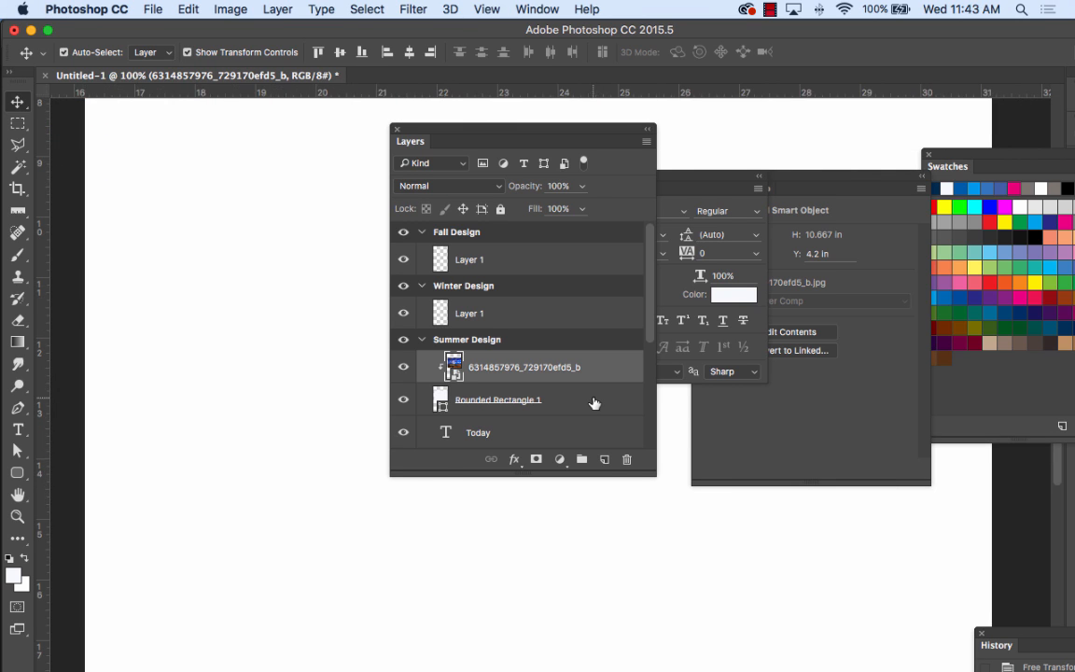
{"action": "scroll", "coordinate": [202, 305], "scroll_direction": "up", "scroll_amount": 10}
{"action": "scroll", "coordinate": [202, 305], "scroll_direction": "left", "scroll_amount": 10}
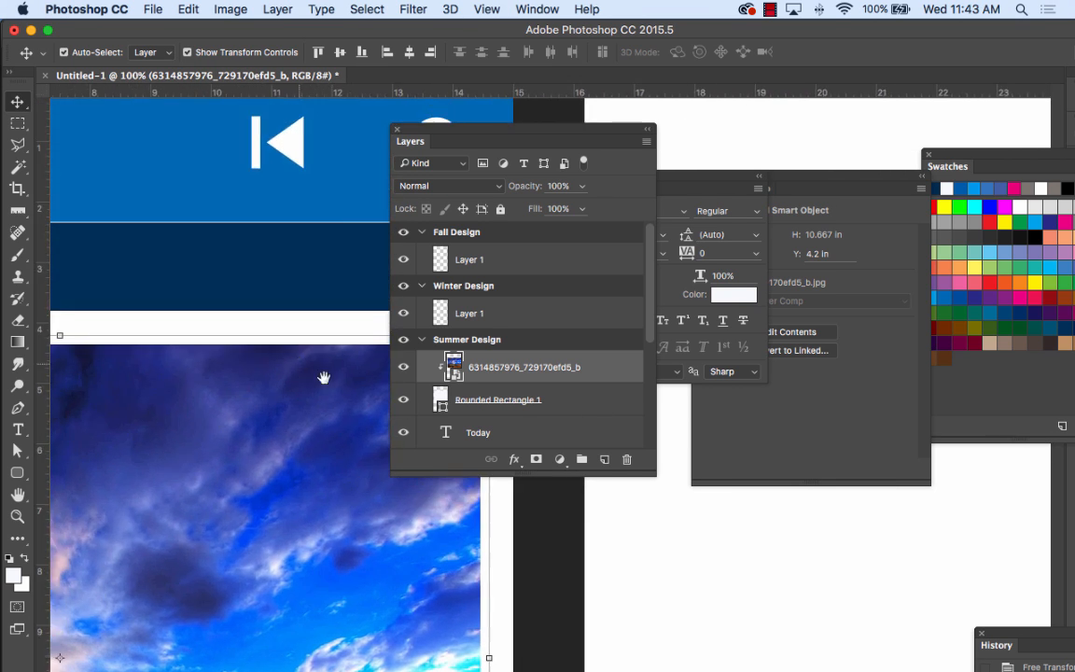
{"action": "scroll", "coordinate": [186, 396], "scroll_direction": "down", "scroll_amount": 5}
{"action": "scroll", "coordinate": [186, 396], "scroll_direction": "left", "scroll_amount": 8}
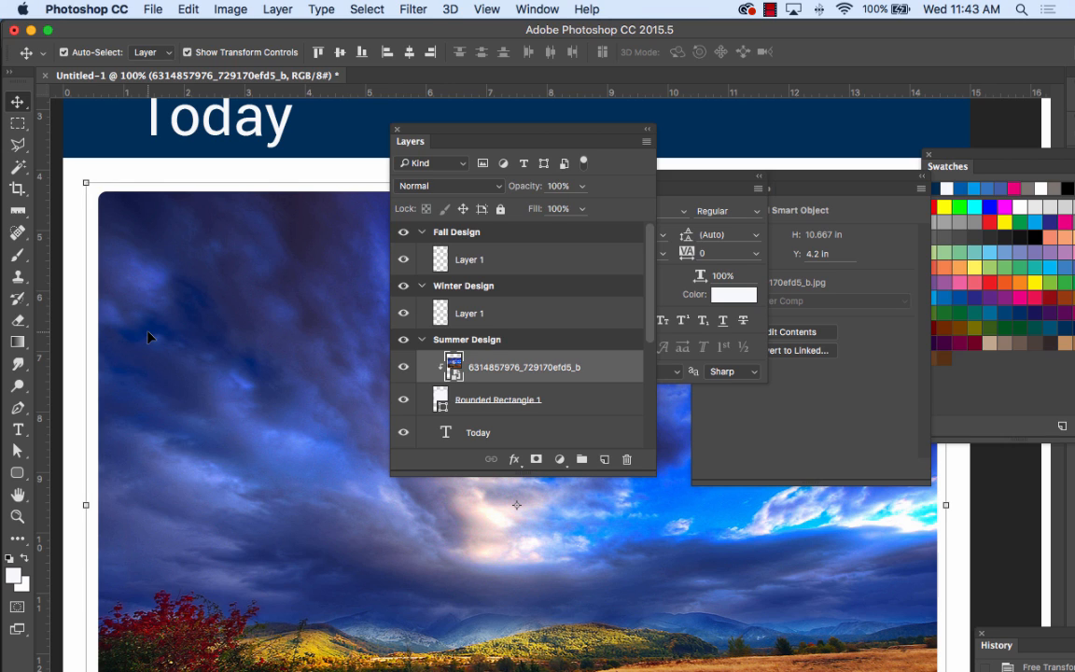
{"action": "right_click", "coordinate": [496, 373]}
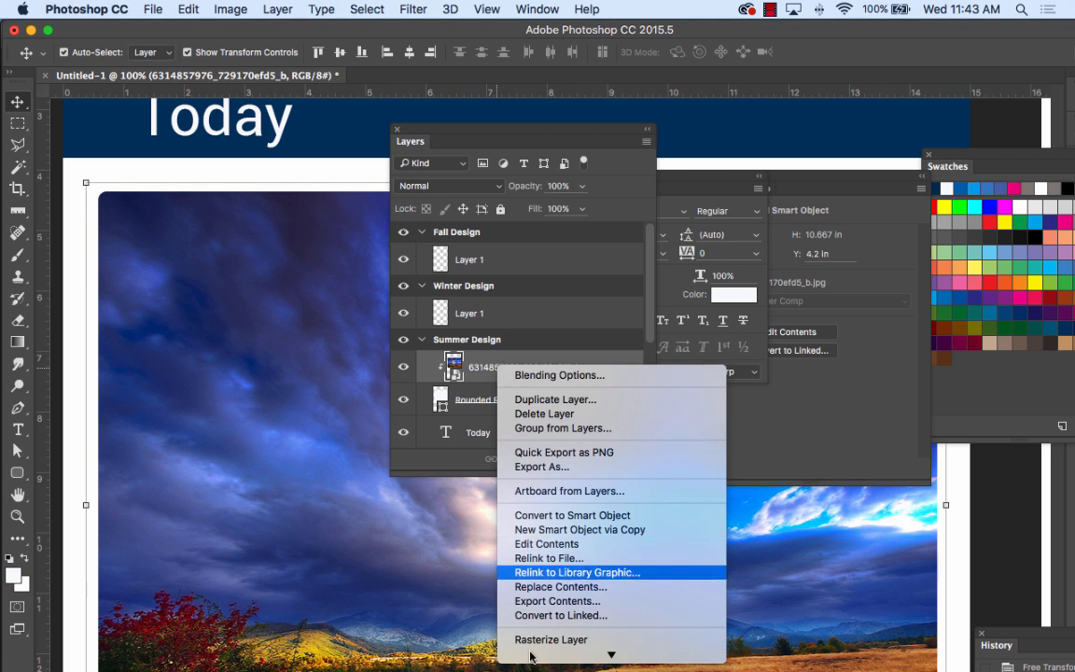
{"action": "mouse_move", "coordinate": [530, 655]}
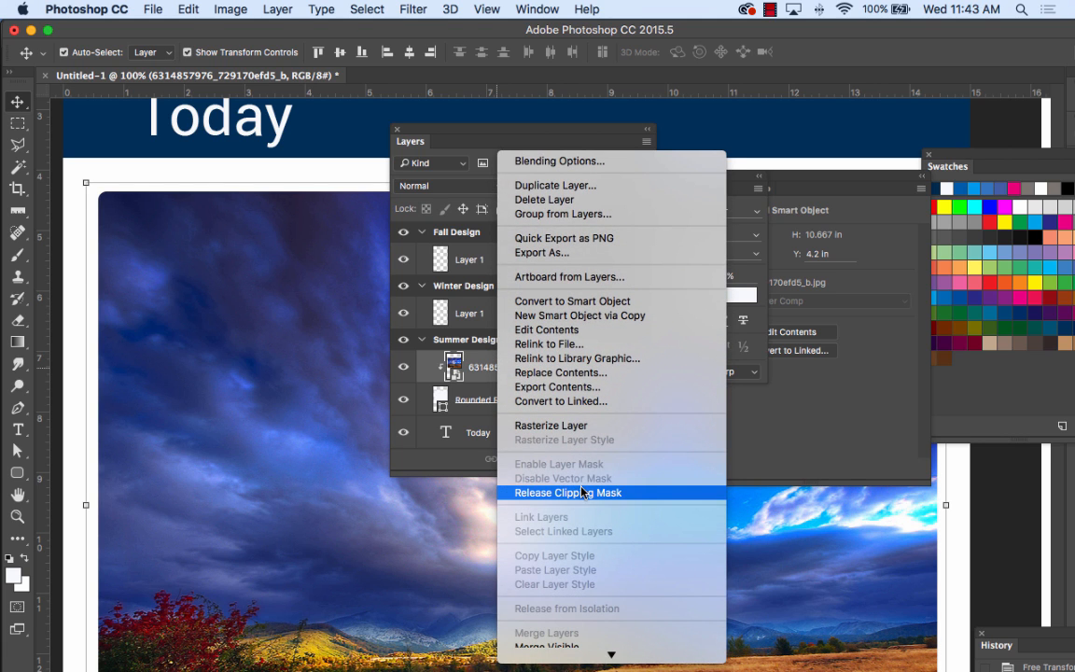
{"action": "left_click", "coordinate": [582, 492]}
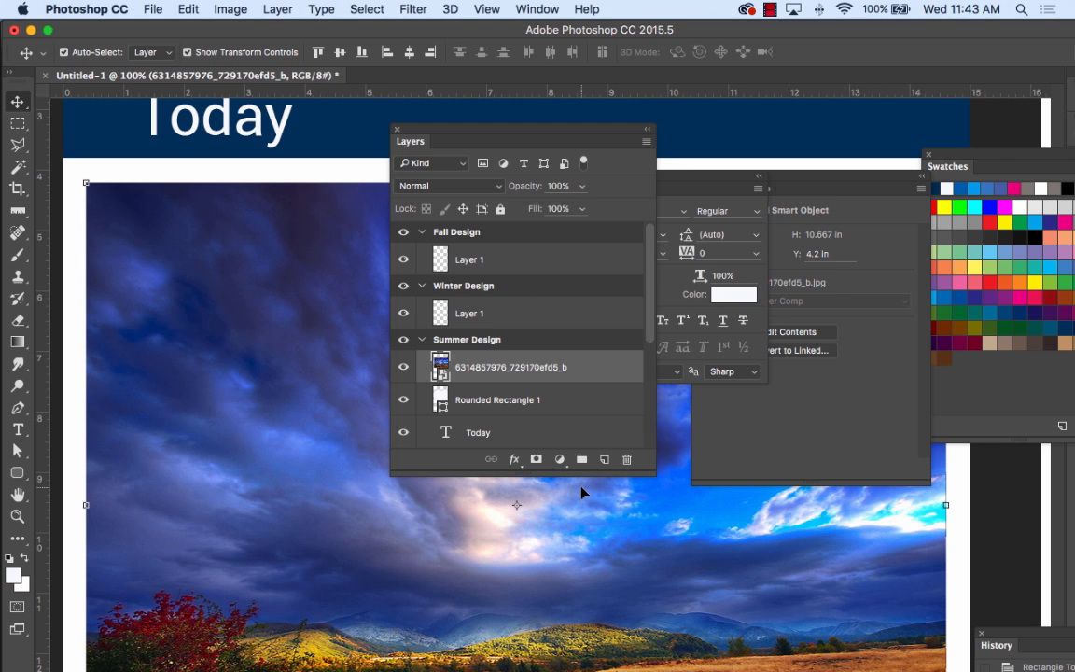
{"action": "right_click", "coordinate": [510, 377]}
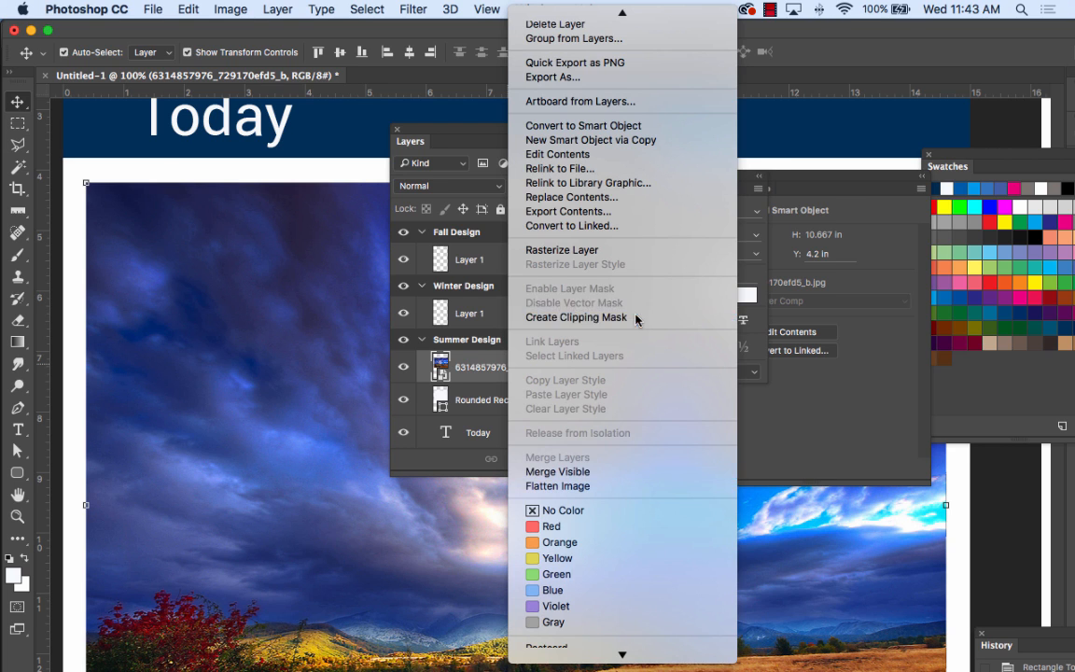
{"action": "left_click", "coordinate": [636, 319]}
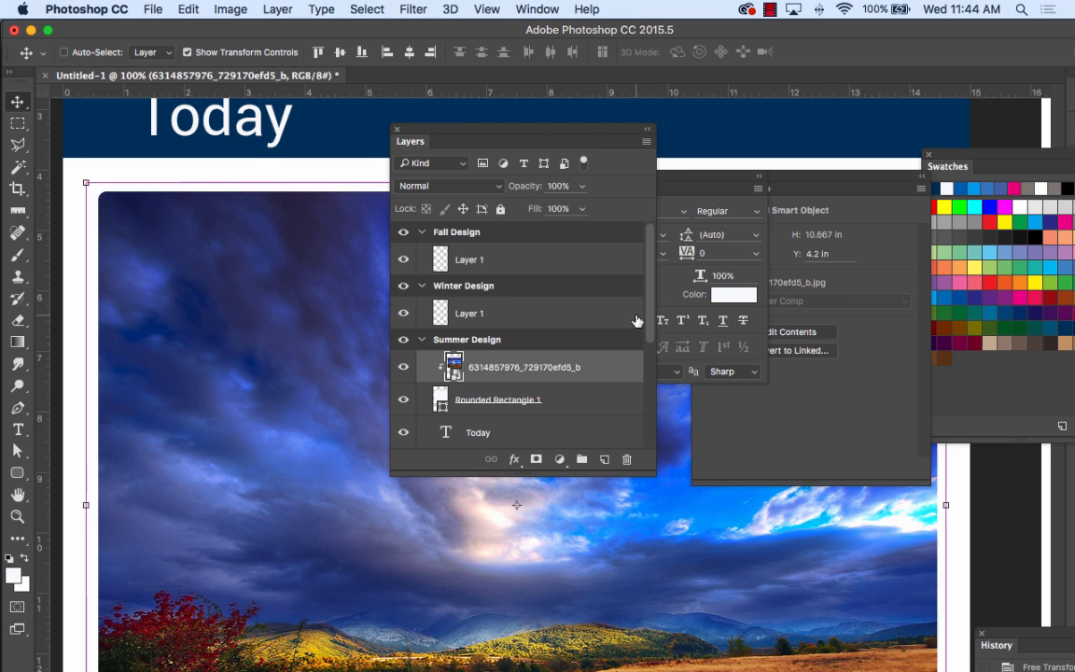
Rearrange the floating panels beside the Summer Design artboard so that none of them covers the clipped photo
{"action": "key", "text": "super+minus"}
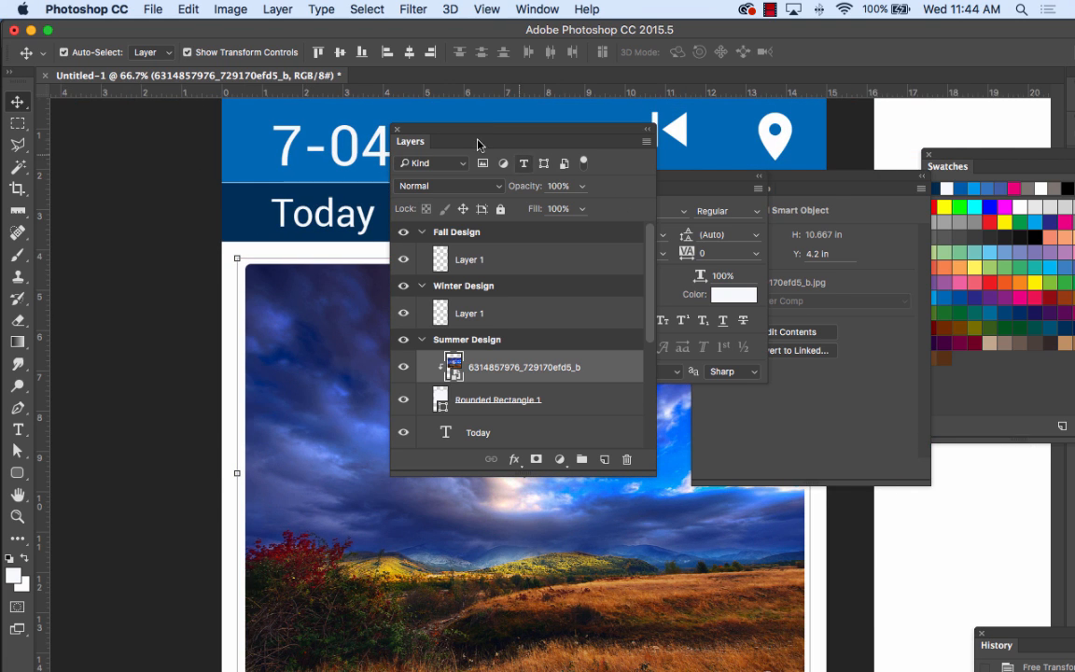
{"action": "left_click_drag", "start_coordinate": [444, 136], "coordinate": [904, 133]}
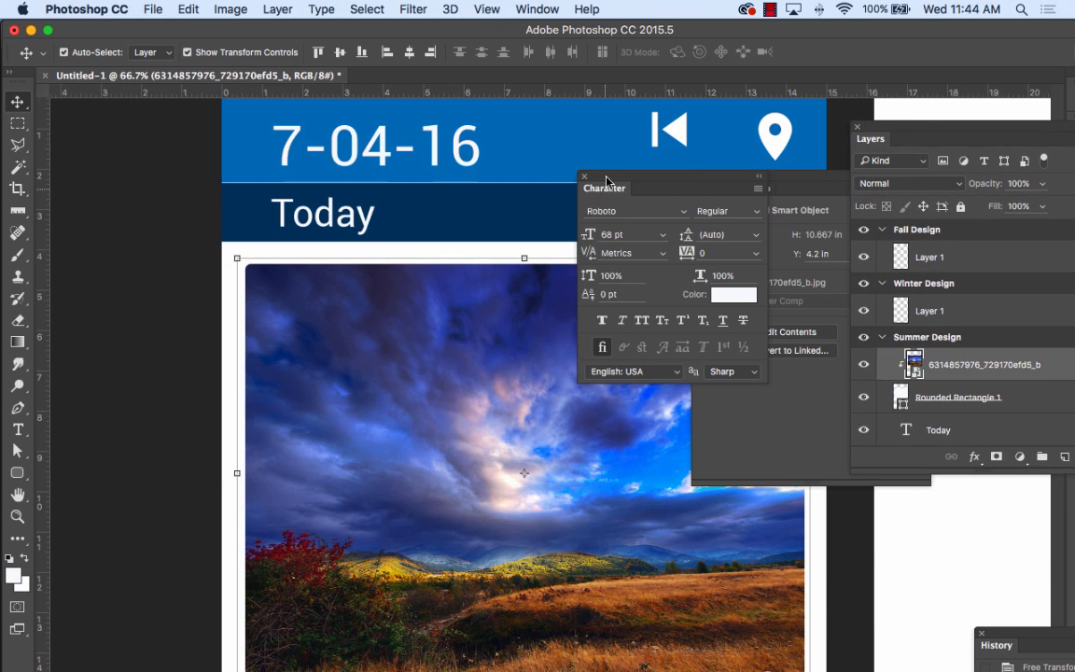
{"action": "left_click_drag", "start_coordinate": [615, 188], "coordinate": [905, 505]}
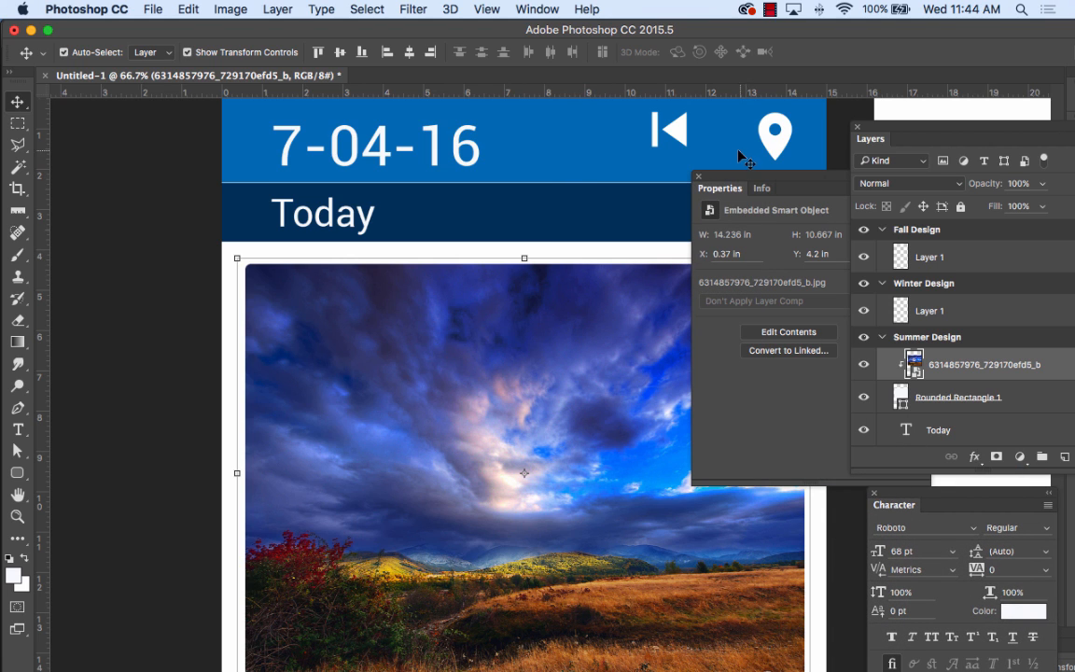
{"action": "left_click_drag", "start_coordinate": [733, 187], "coordinate": [852, 432]}
{"action": "left_click_drag", "start_coordinate": [667, 362], "coordinate": [529, 245]}
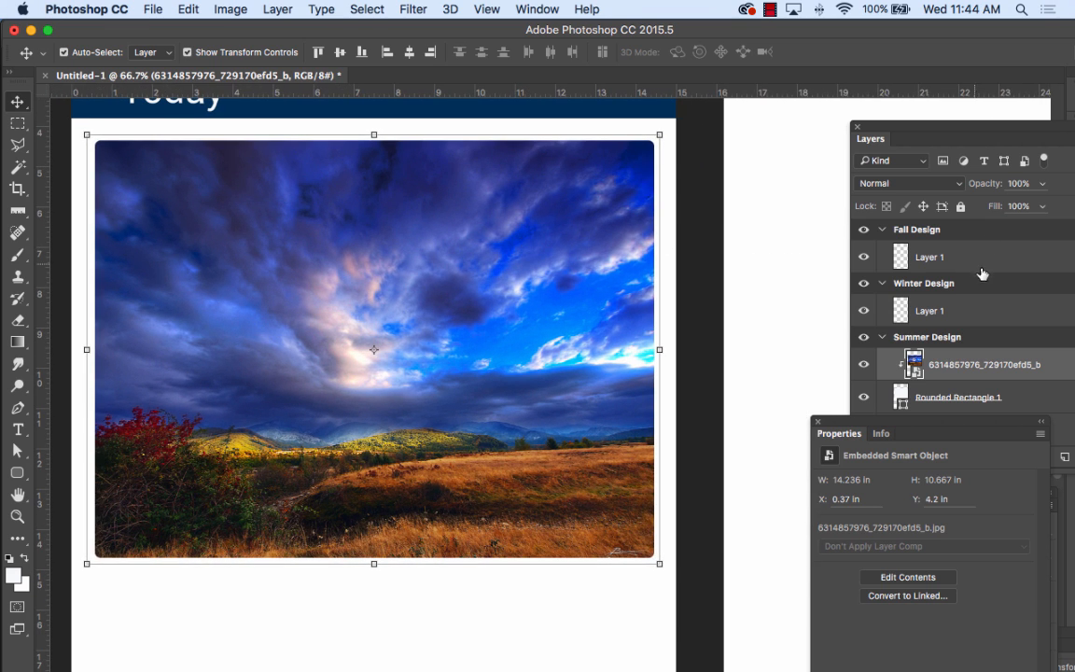
{"action": "left_click_drag", "start_coordinate": [851, 130], "coordinate": [792, 121]}
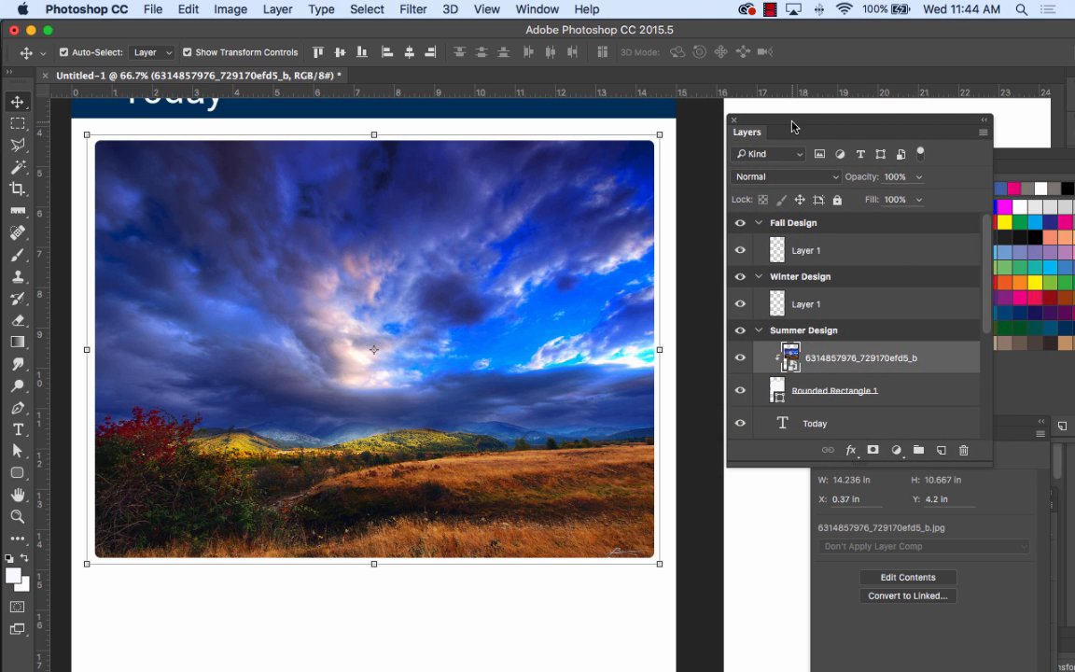
Add a drop shadow layer style to the rounded rectangle, keeping its settings dialog clear of the photo's lower edge
{"action": "left_click", "coordinate": [827, 396]}
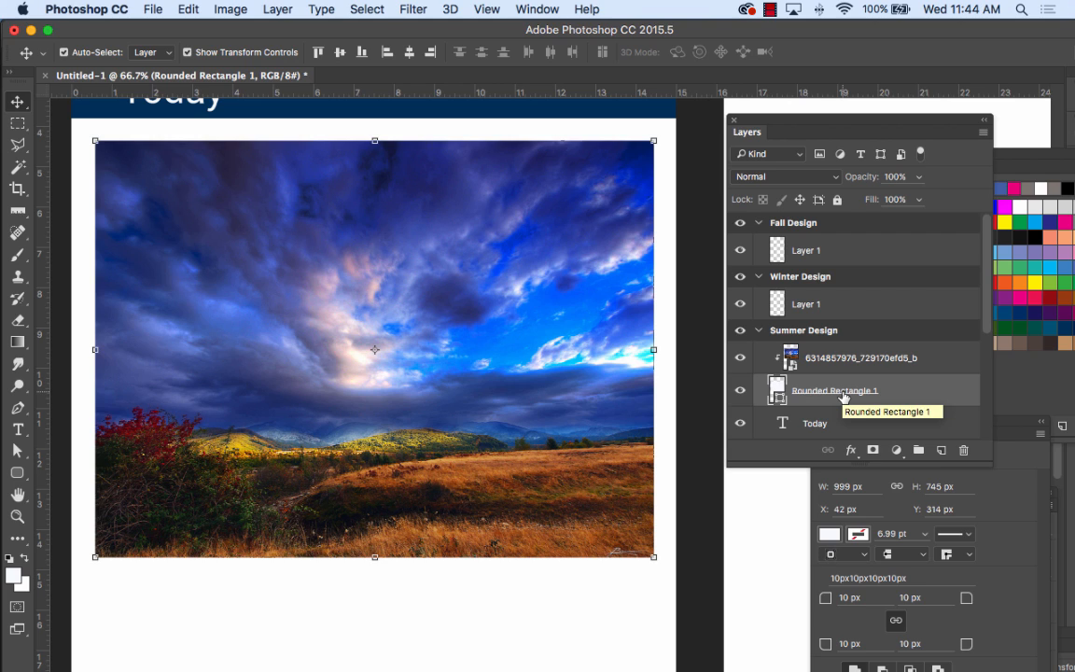
{"action": "left_click", "coordinate": [850, 453]}
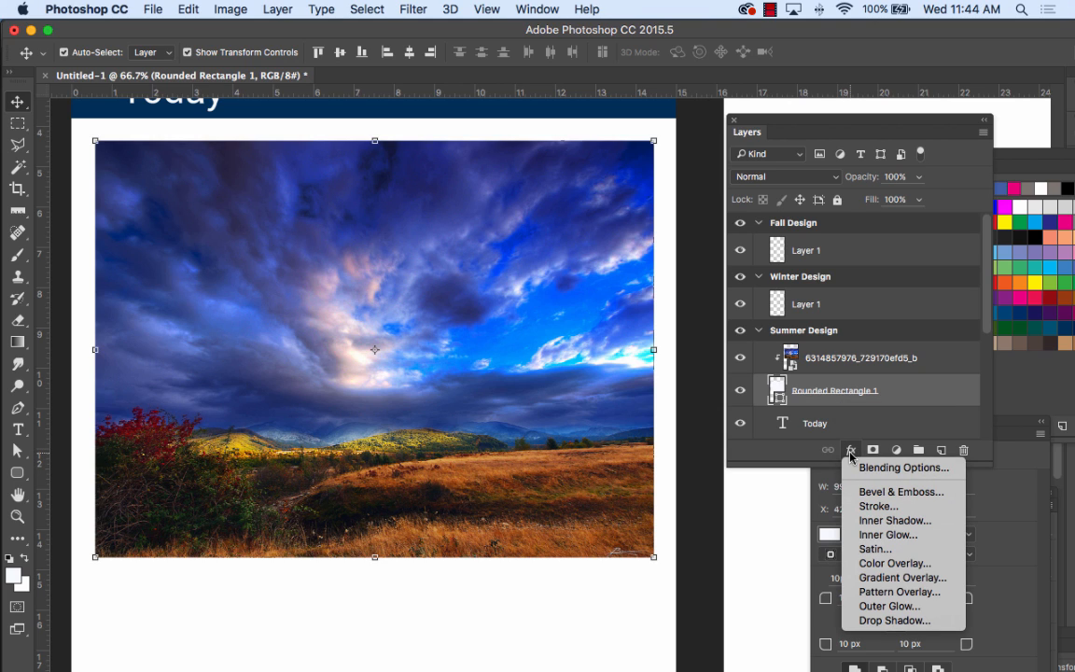
{"action": "left_click", "coordinate": [896, 621]}
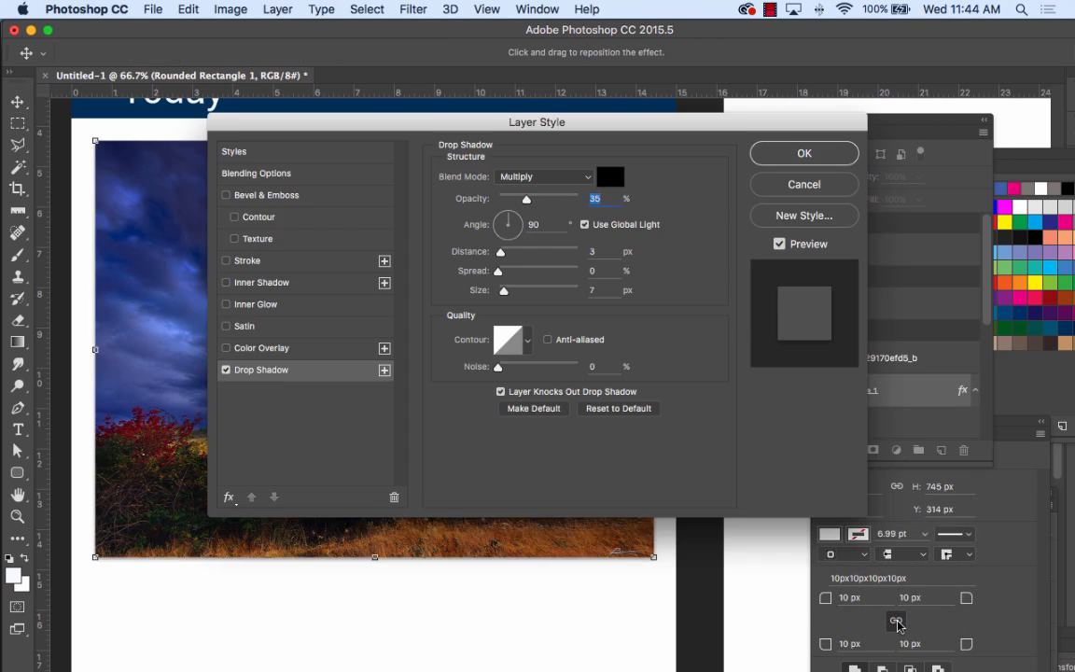
{"action": "left_click_drag", "start_coordinate": [447, 128], "coordinate": [434, 75]}
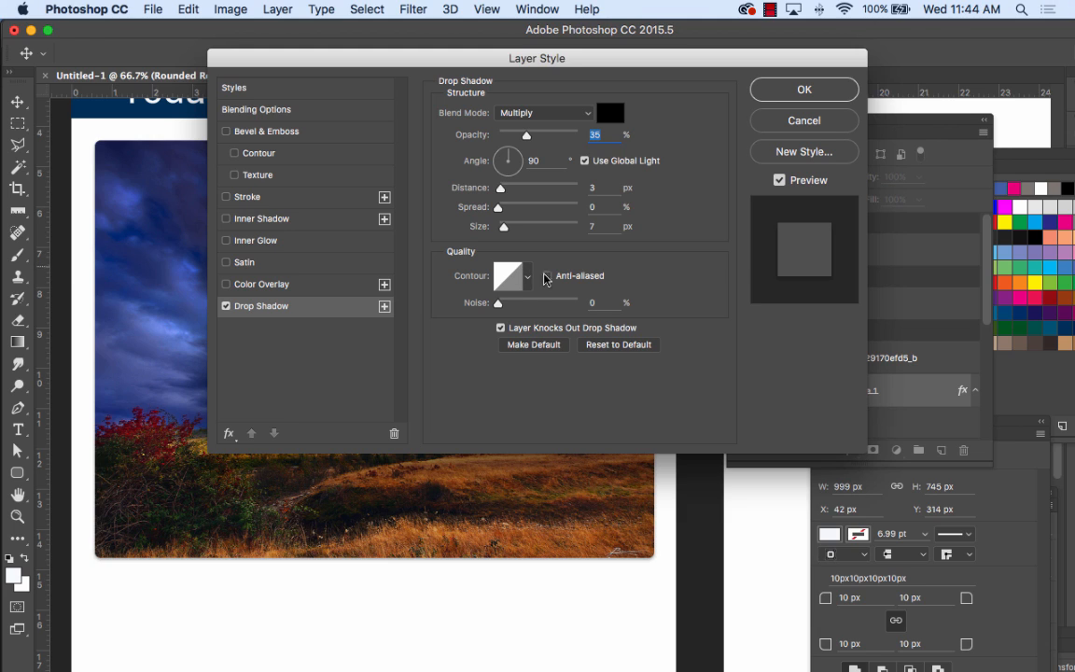
Set the drop shadow's distance to 6 px, spread to 8%, size to 4 px and angle to 133°
{"action": "left_click_drag", "start_coordinate": [502, 189], "coordinate": [502, 230]}
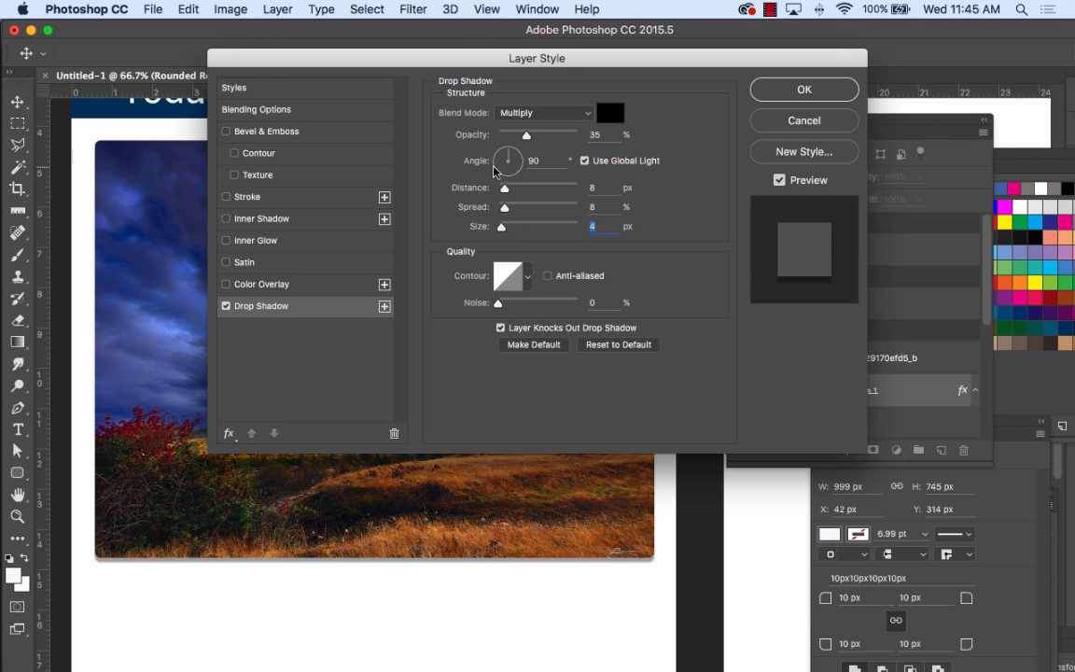
{"action": "left_click_drag", "start_coordinate": [505, 188], "coordinate": [504, 192]}
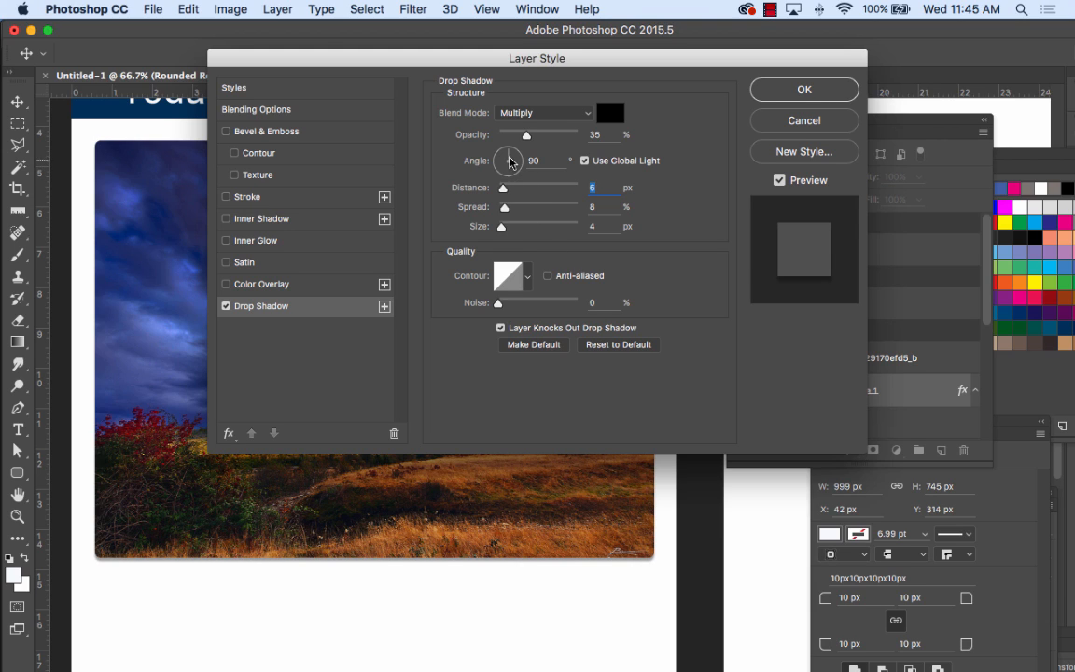
{"action": "left_click", "coordinate": [499, 156]}
{"action": "left_click_drag", "start_coordinate": [500, 160], "coordinate": [499, 159]}
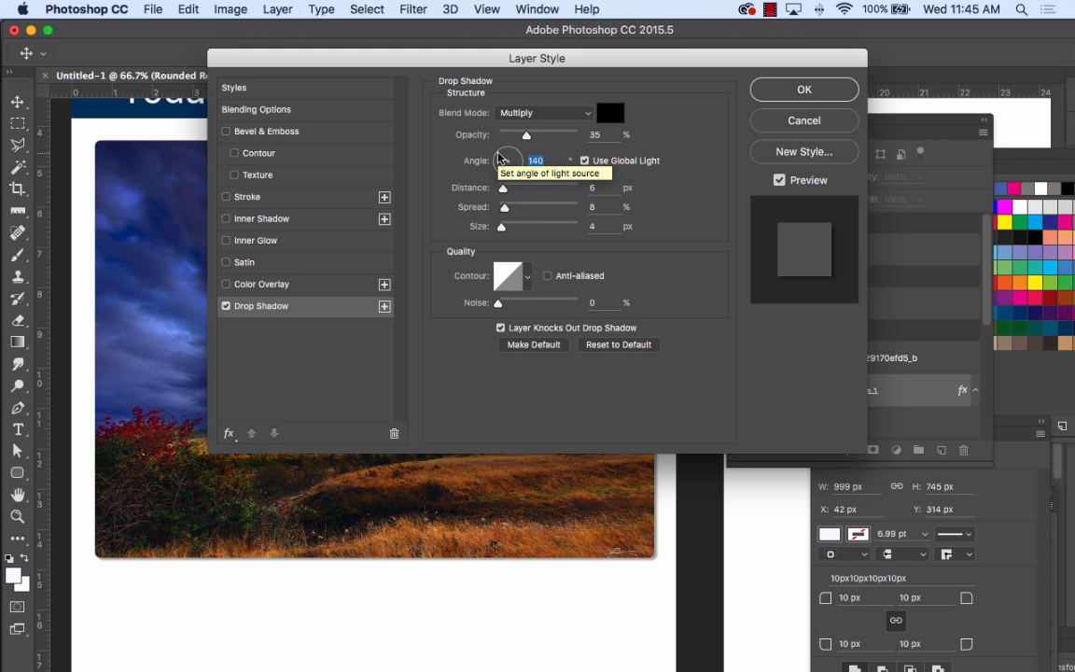
{"action": "mouse_move", "coordinate": [500, 159]}
{"action": "left_mouse_down"}
{"action": "mouse_move", "coordinate": [522, 163]}
{"action": "mouse_move", "coordinate": [496, 153]}
{"action": "left_mouse_up"}
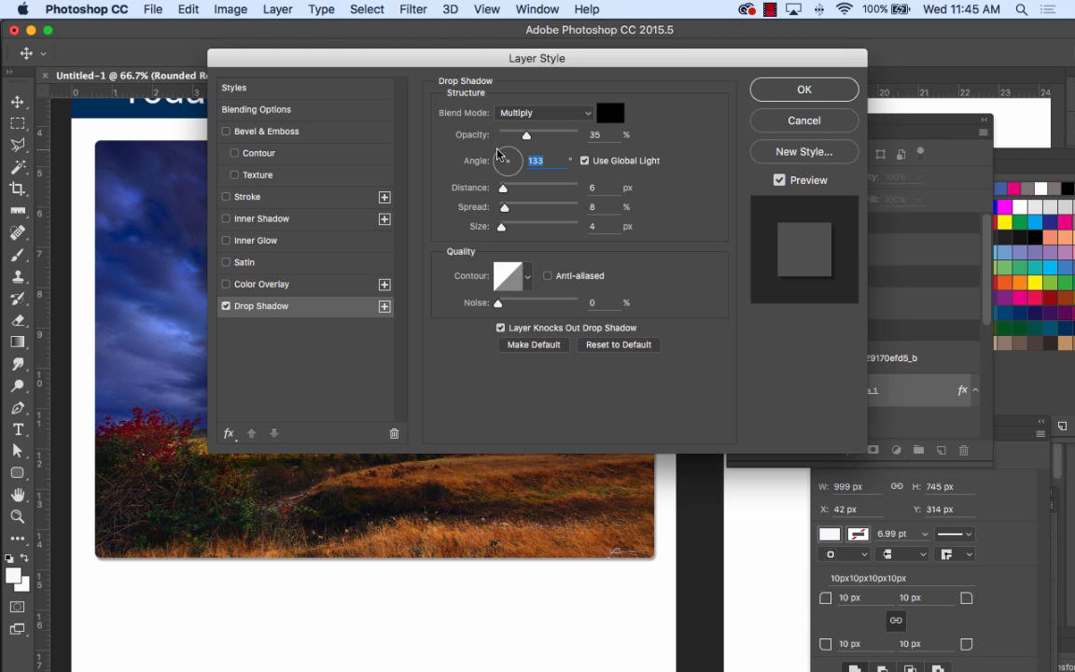
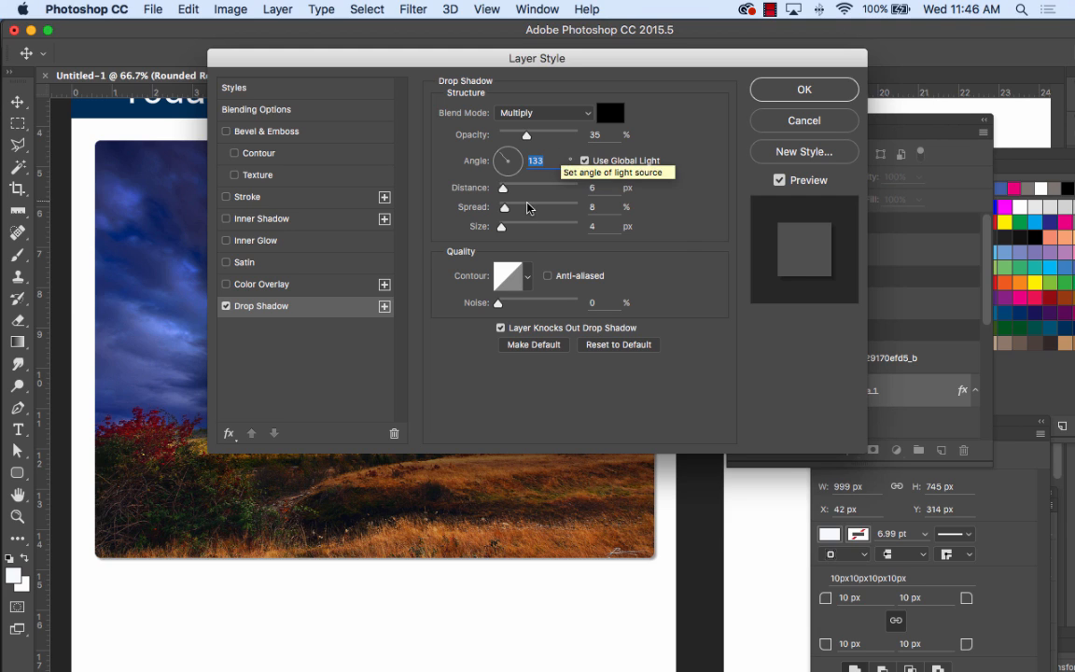
Set the drop shadow's opacity to 46% and apply the layer style to the rounded rectangle
{"action": "mouse_move", "coordinate": [525, 136]}
{"action": "left_mouse_down"}
{"action": "mouse_move", "coordinate": [561, 139]}
{"action": "mouse_move", "coordinate": [525, 138]}
{"action": "mouse_move", "coordinate": [535, 140]}
{"action": "left_mouse_up"}
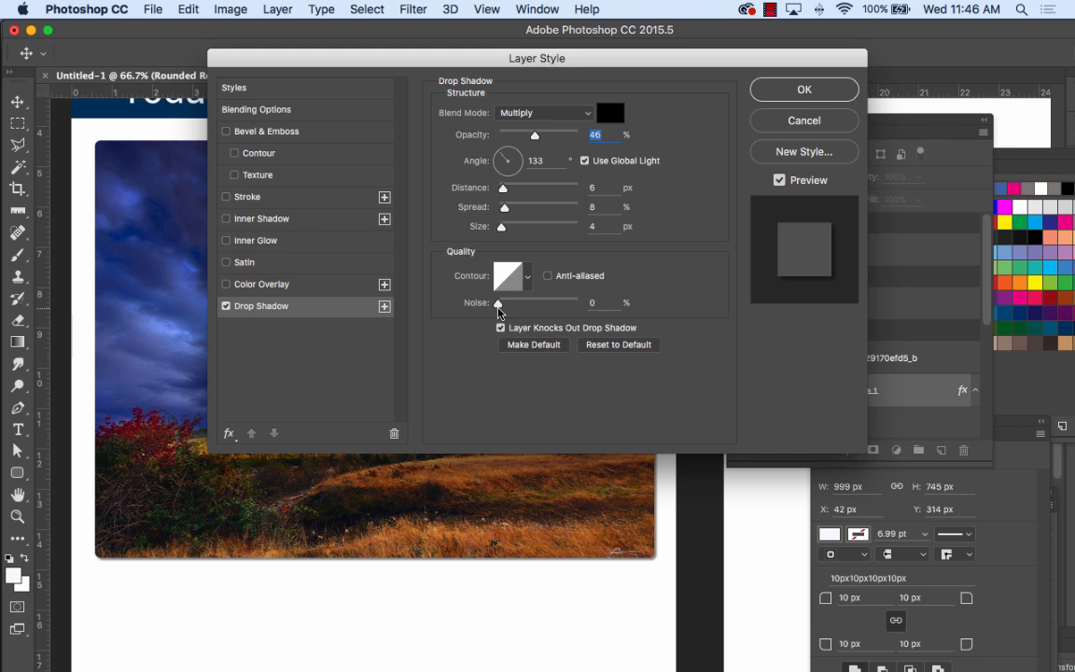
{"action": "left_click_drag", "start_coordinate": [502, 308], "coordinate": [459, 307]}
{"action": "mouse_move", "coordinate": [507, 206]}
{"action": "left_mouse_down"}
{"action": "mouse_move", "coordinate": [574, 219]}
{"action": "mouse_move", "coordinate": [504, 213]}
{"action": "left_mouse_up"}
{"action": "left_click", "coordinate": [771, 91]}
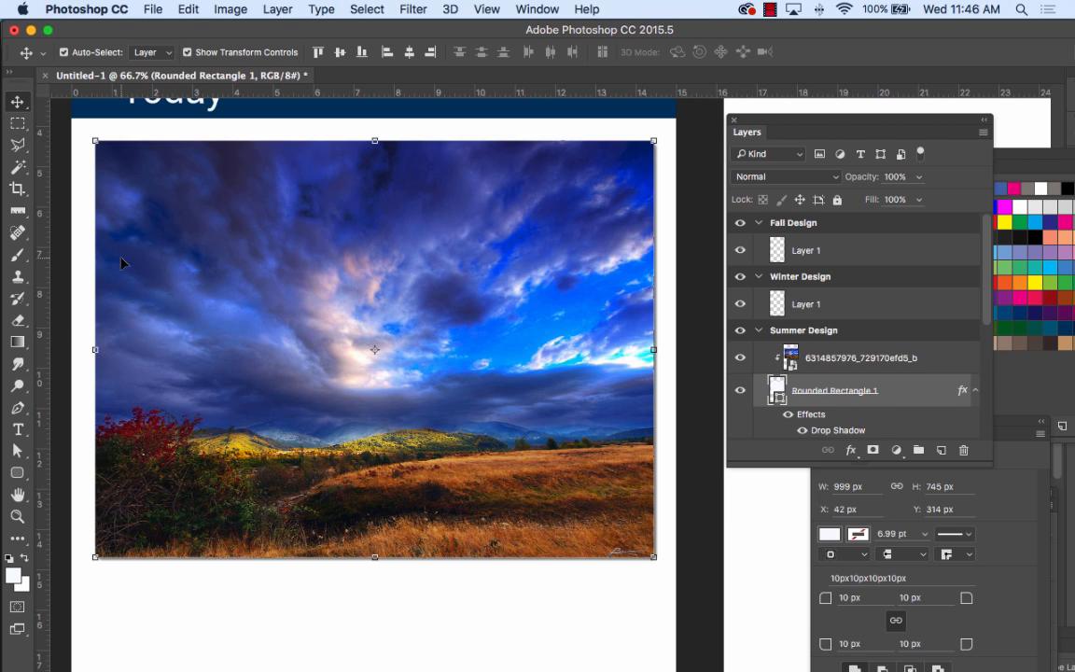
Draw a circle about 237 px wide over the photo's upper-left sky and move its layer above the photo layer
{"action": "left_click", "coordinate": [16, 475]}
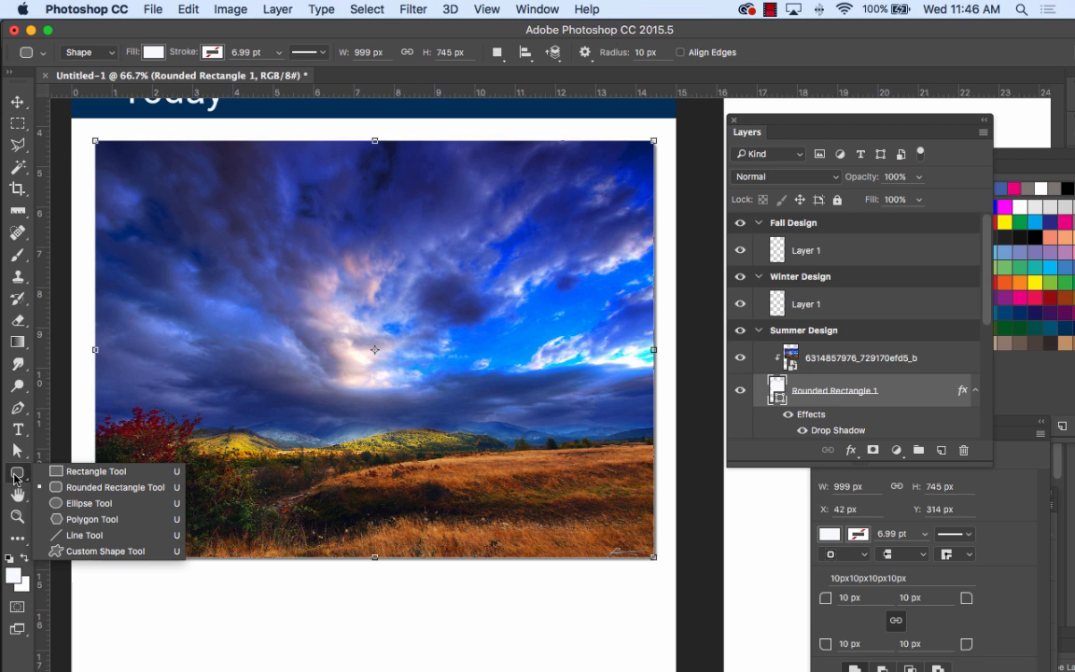
{"action": "left_click", "coordinate": [108, 504]}
{"action": "left_click_drag", "start_coordinate": [168, 173], "coordinate": [298, 329]}
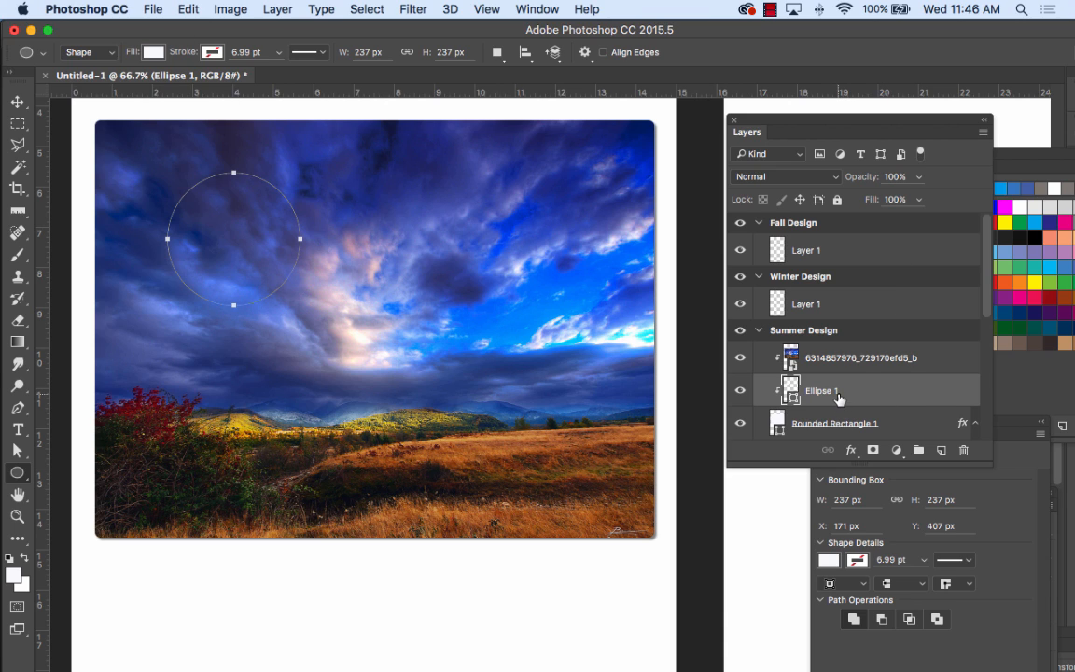
{"action": "left_click_drag", "start_coordinate": [839, 398], "coordinate": [837, 349]}
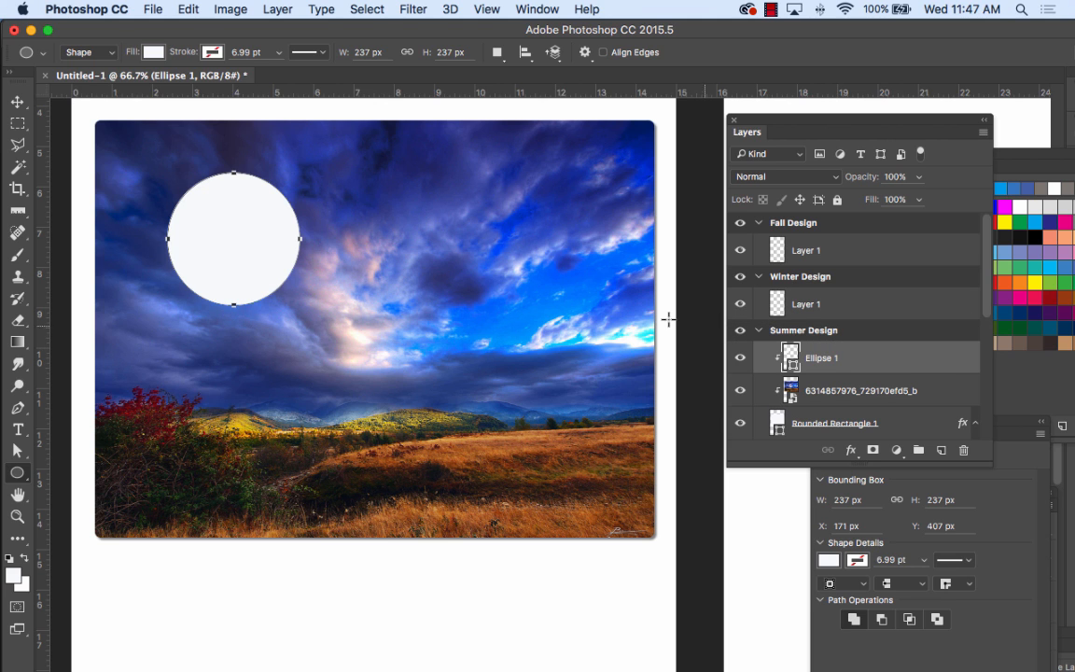
Undo the circle's layer reordering and delete its layer
{"action": "left_click", "coordinate": [182, 9]}
{"action": "left_click", "coordinate": [224, 30]}
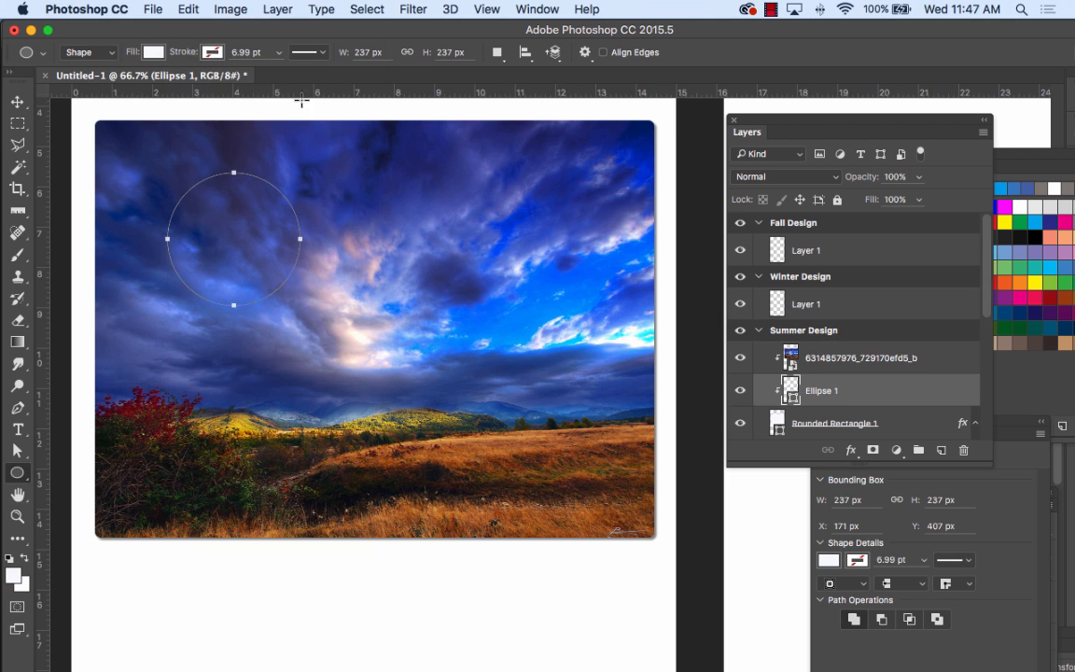
{"action": "left_click", "coordinate": [963, 450]}
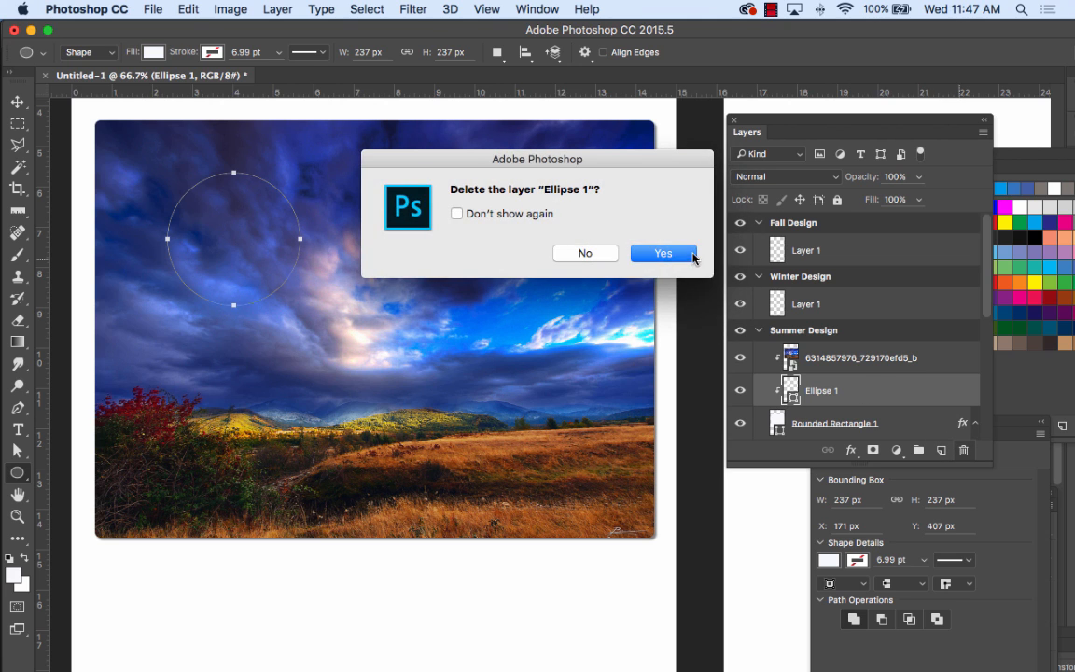
{"action": "left_click", "coordinate": [682, 250]}
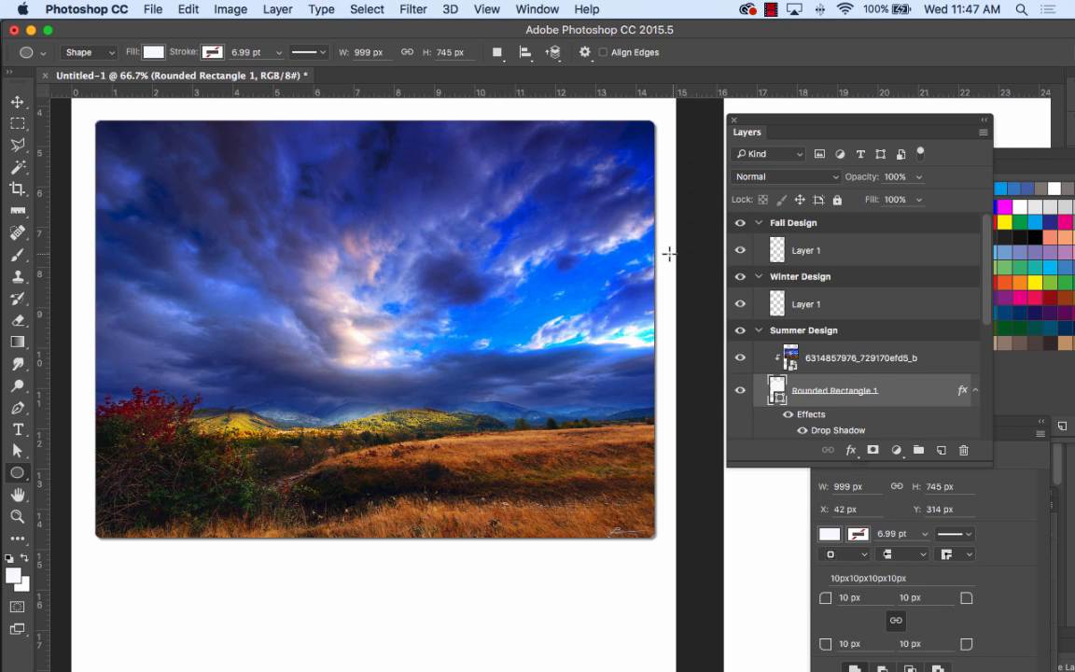
Add a new layer above the landscape photo and draw a circle about 256 px wide over the sky
{"action": "left_click", "coordinate": [869, 357]}
{"action": "left_click", "coordinate": [943, 452]}
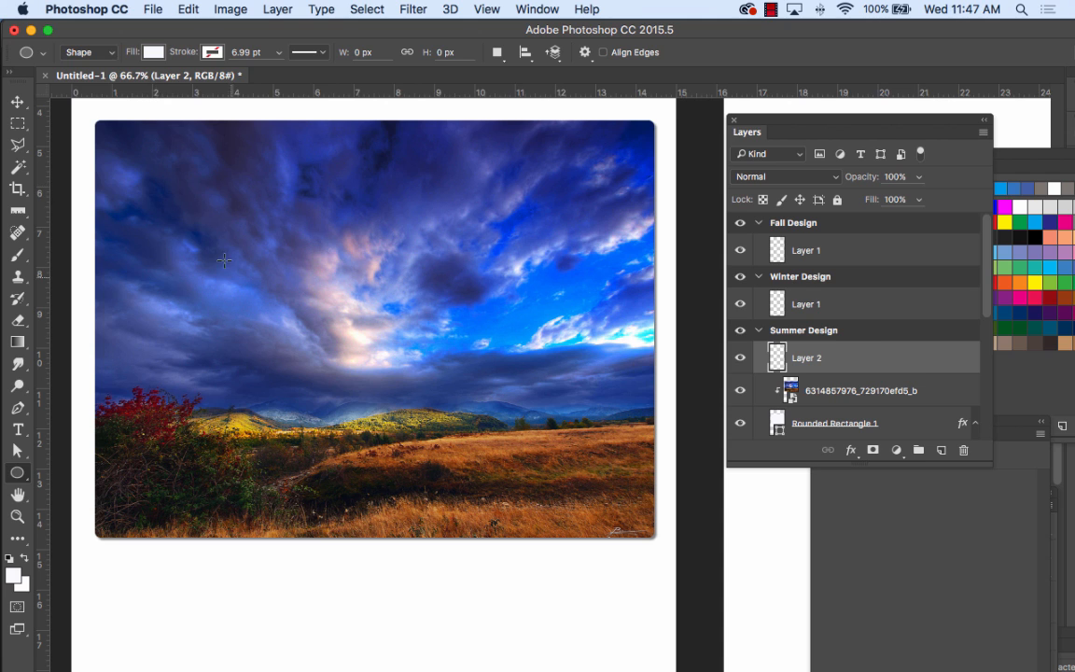
{"action": "left_click_drag", "start_coordinate": [218, 233], "coordinate": [361, 376]}
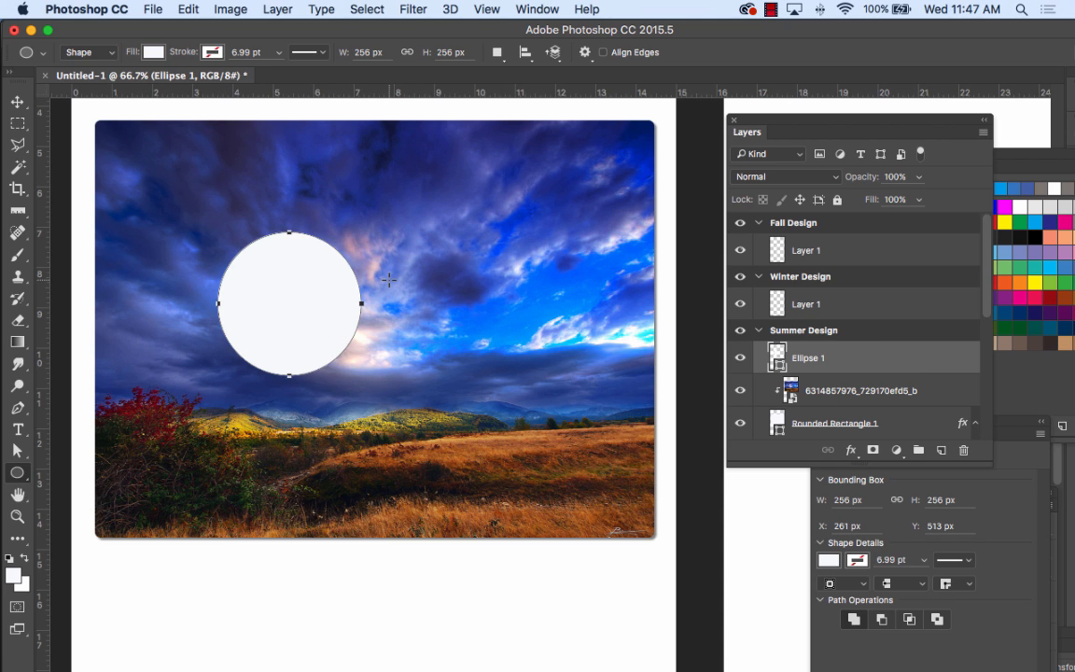
Fill the circle with the recently used dark navy and move it to about X 148 px, Y 458 px on the photo
{"action": "key", "text": "super+minus"}
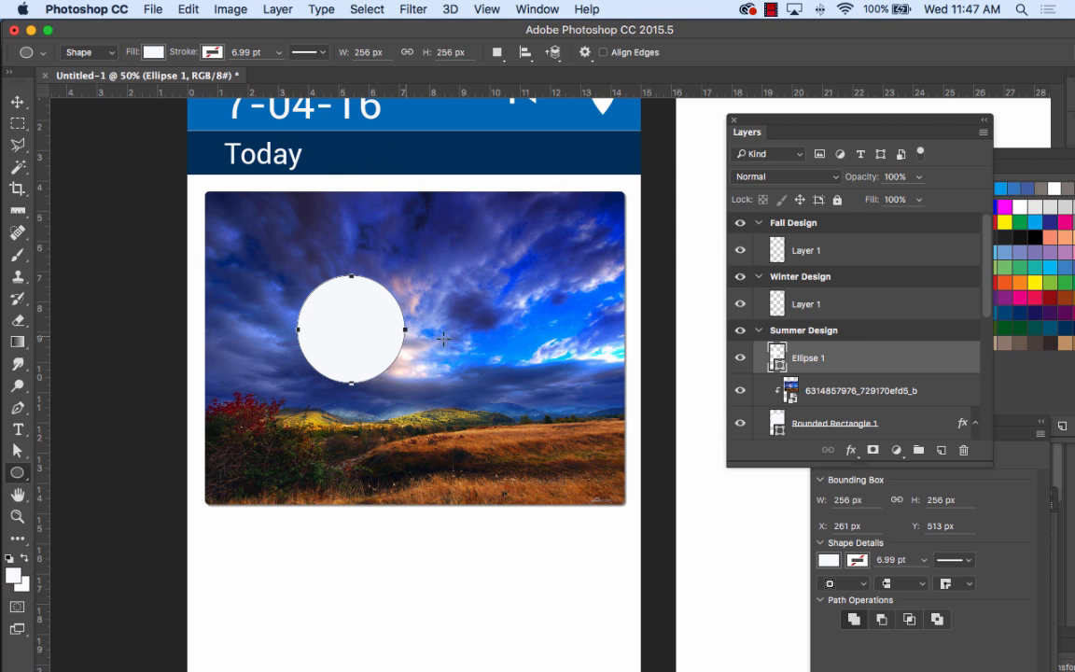
{"action": "left_click", "coordinate": [917, 507]}
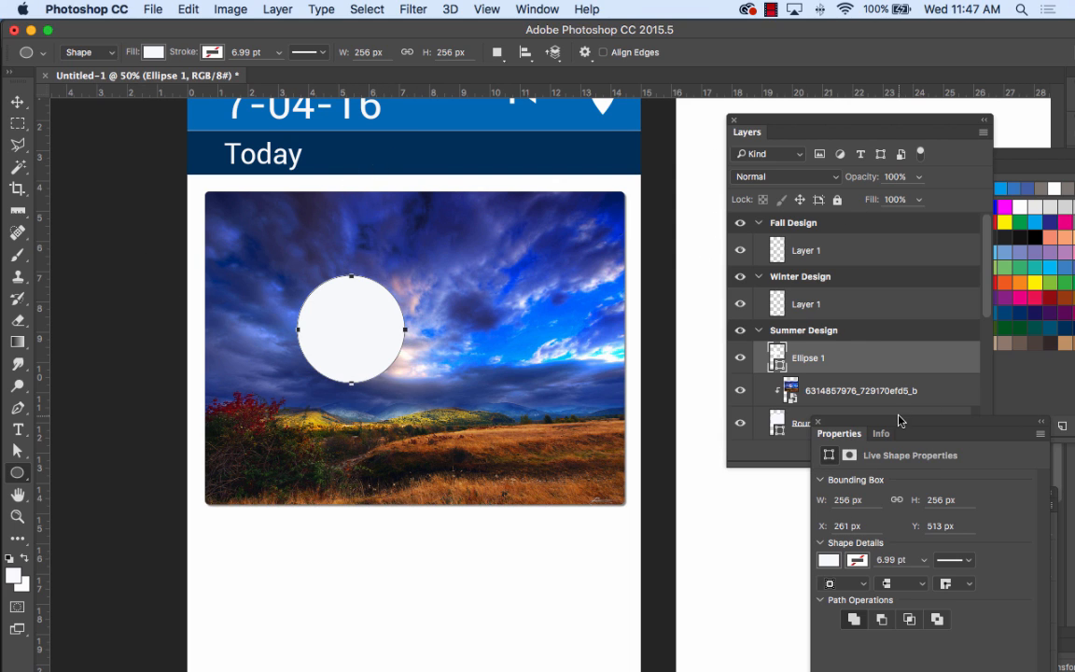
{"action": "left_click_drag", "start_coordinate": [899, 420], "coordinate": [661, 239]}
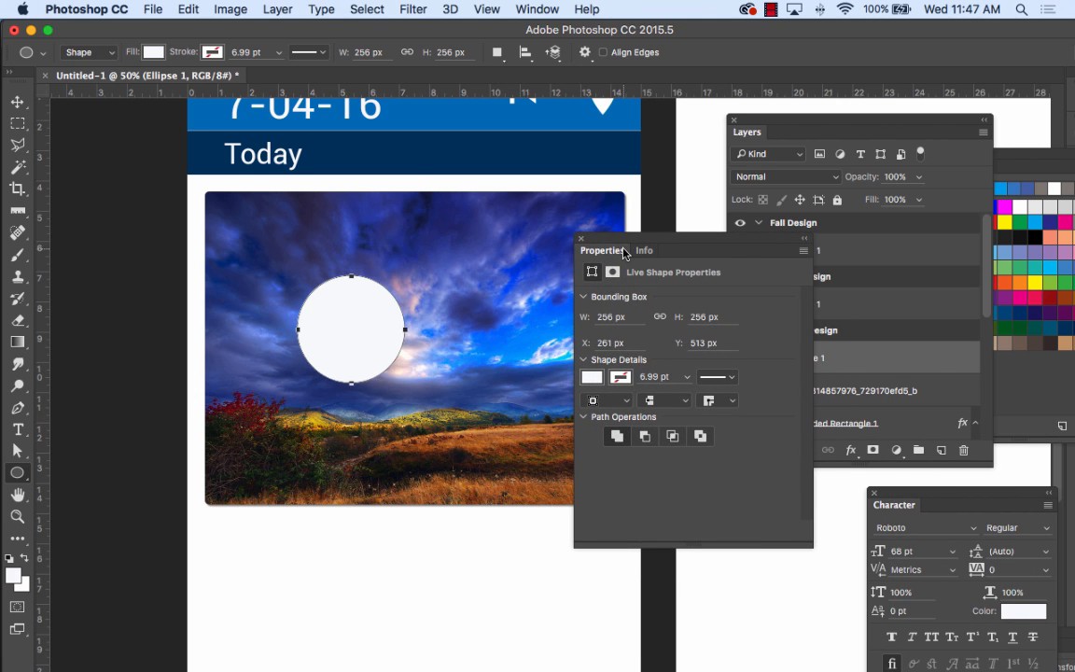
{"action": "left_click", "coordinate": [592, 377]}
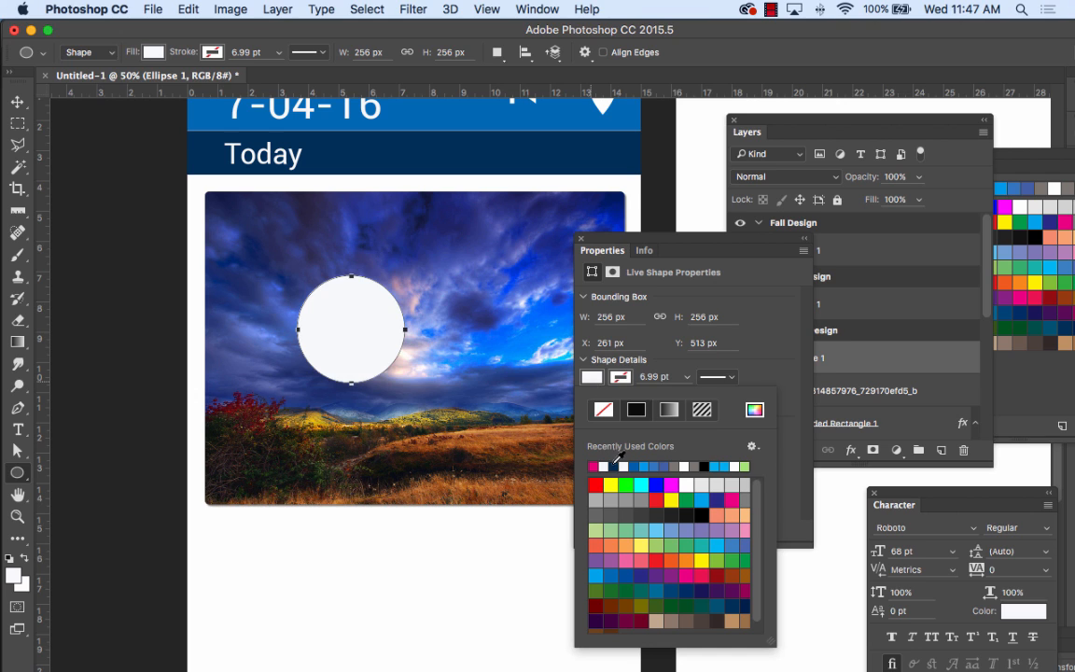
{"action": "left_click", "coordinate": [612, 467]}
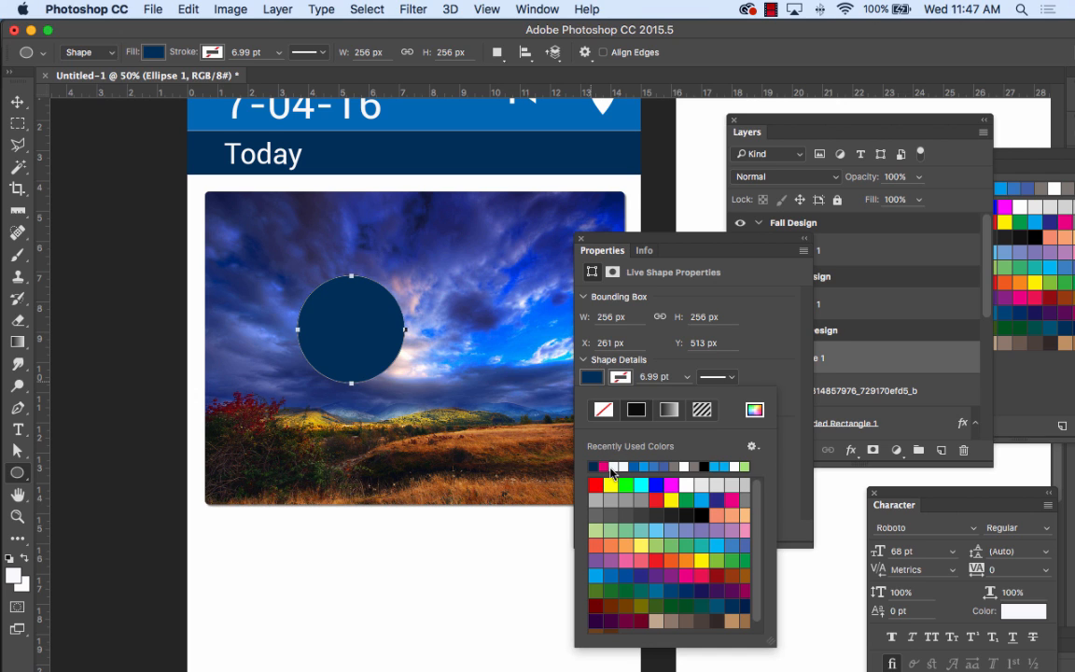
{"action": "left_click", "coordinate": [17, 101]}
{"action": "left_click_drag", "start_coordinate": [357, 314], "coordinate": [312, 292]}
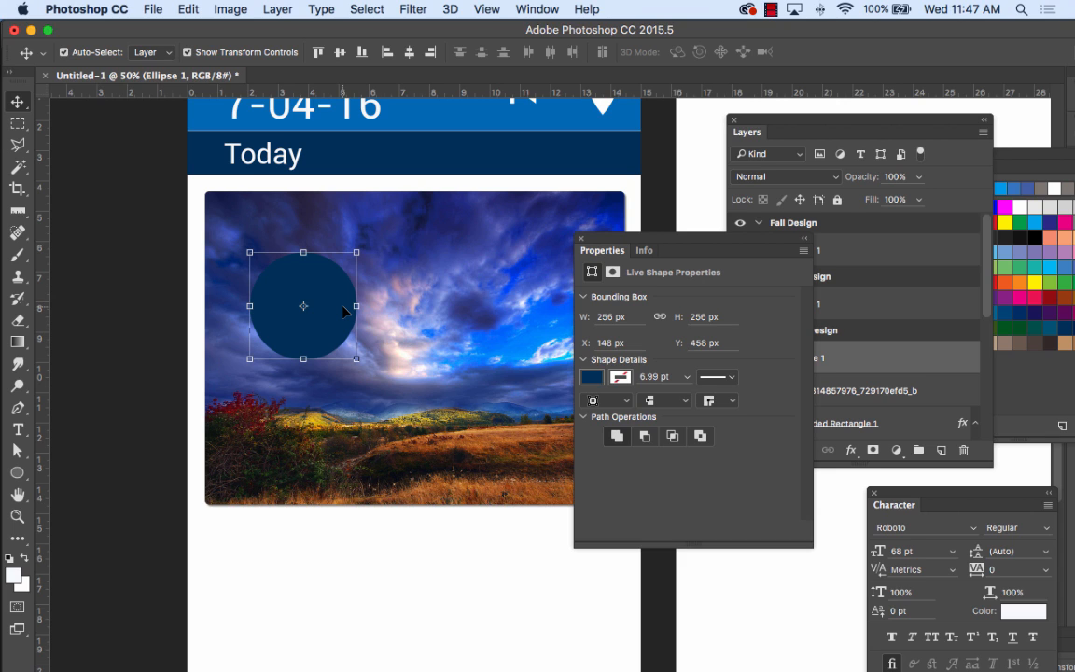
Add the text "72°" in white 68 pt Roboto Regular on the blank area below the photo
{"action": "left_click", "coordinate": [17, 429]}
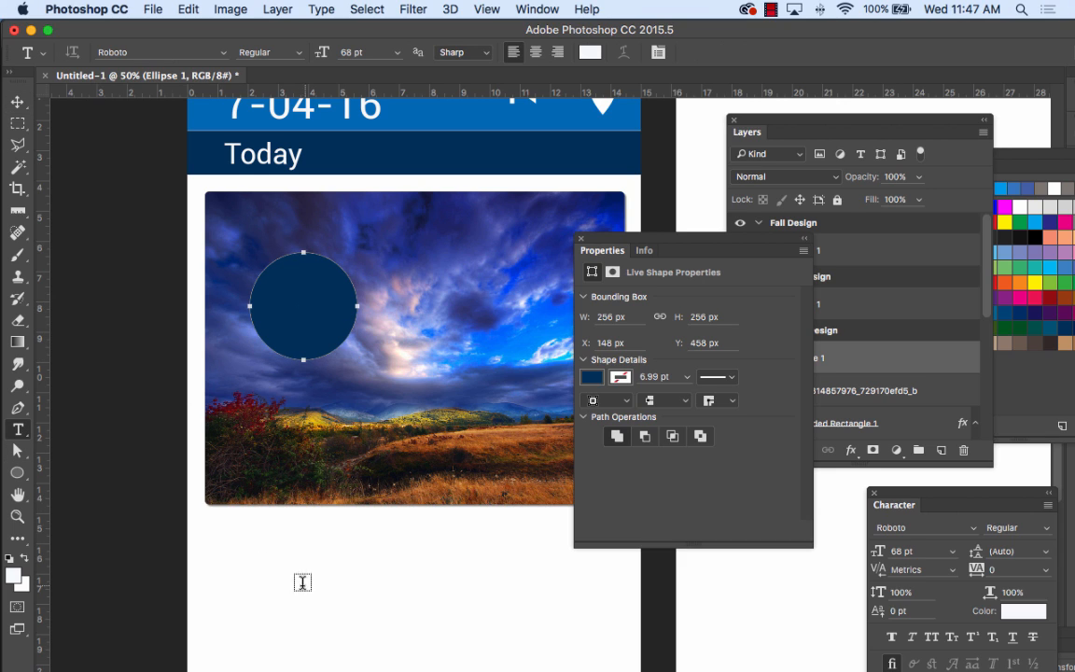
{"action": "left_click", "coordinate": [273, 568]}
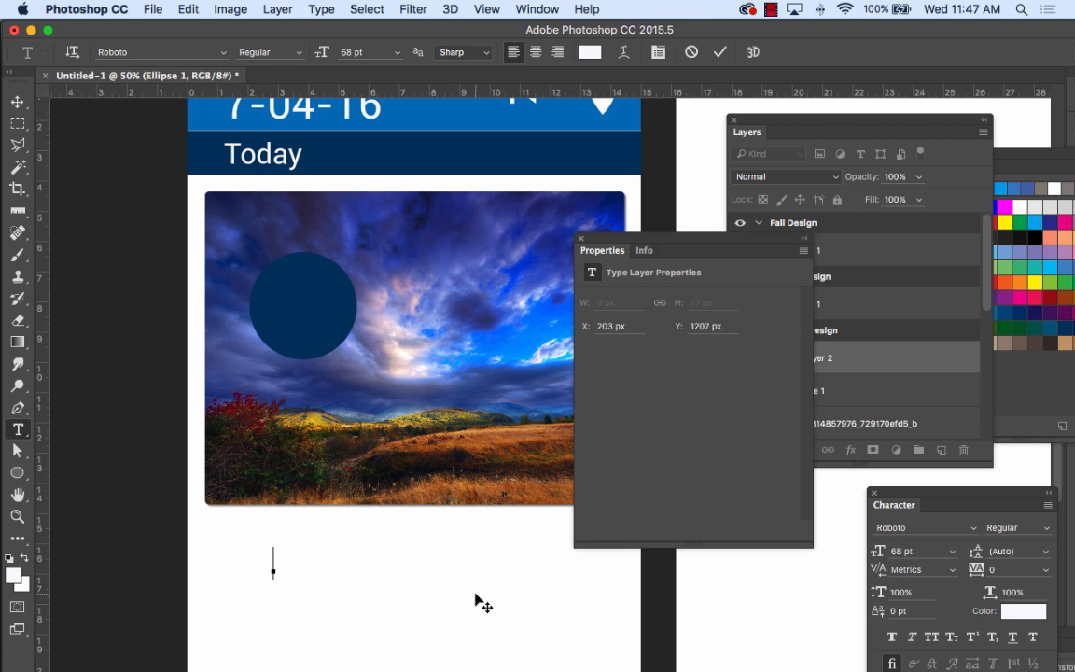
{"action": "type", "text": "80"}
{"action": "key", "text": "BackSpace"}
{"action": "key", "text": "BackSpace"}
{"action": "type", "text": "72"}
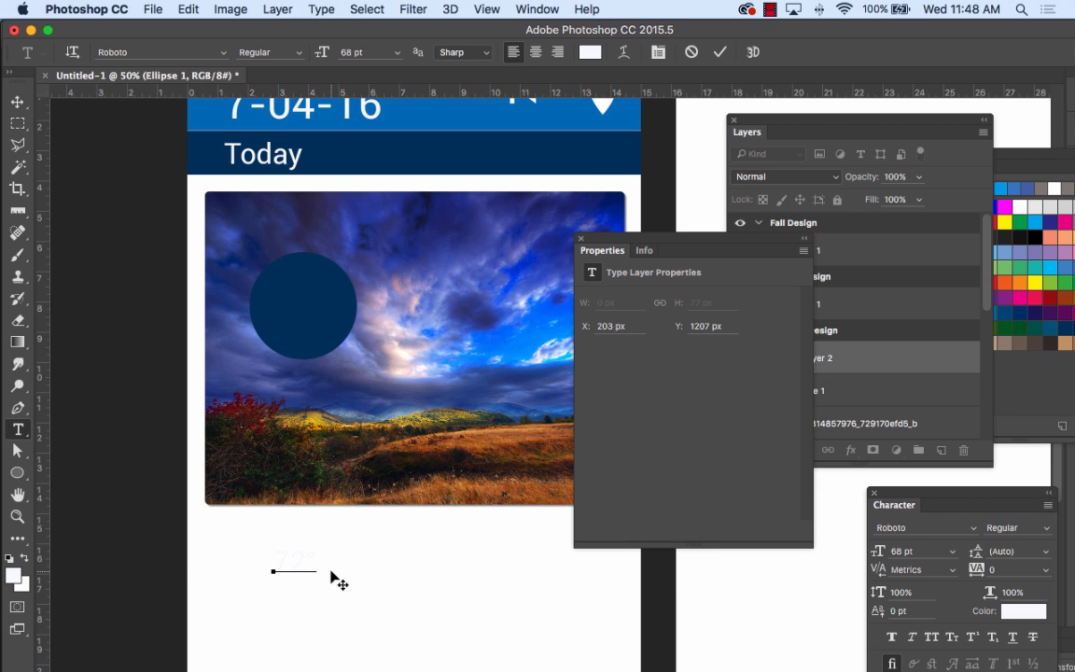
{"action": "left_click_drag", "start_coordinate": [319, 559], "coordinate": [191, 557]}
{"action": "key", "text": "super+Return"}
Move the "72°" text onto the navy circle and scale it proportionally to about 213% so it fills the circle
{"action": "key", "text": "v"}
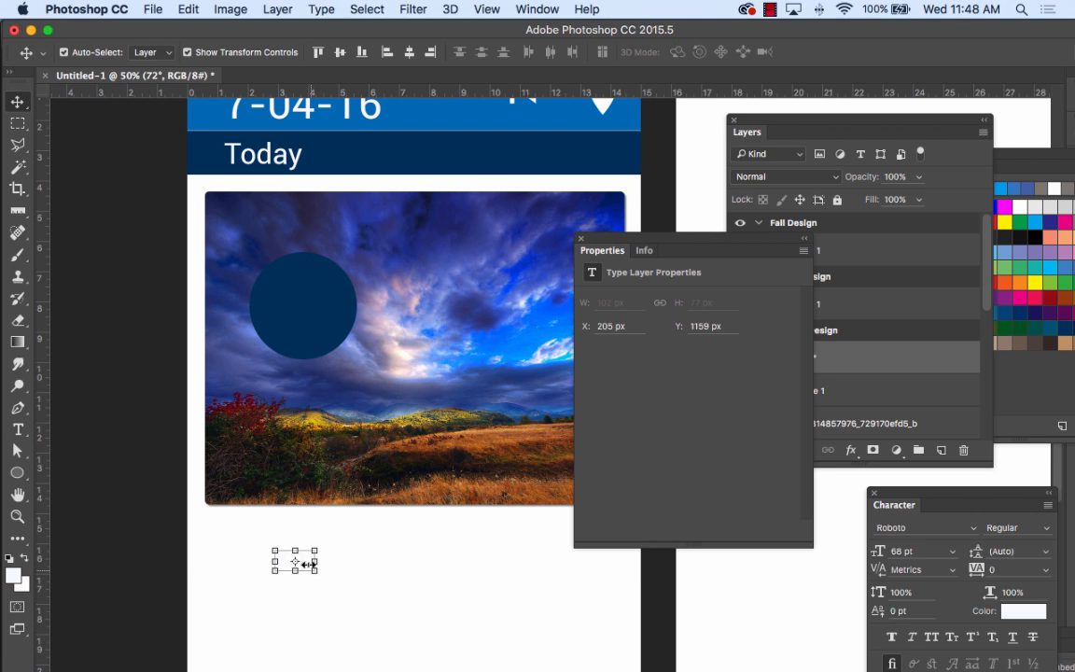
{"action": "left_click_drag", "start_coordinate": [305, 564], "coordinate": [347, 335]}
{"action": "key", "text": "super+t"}
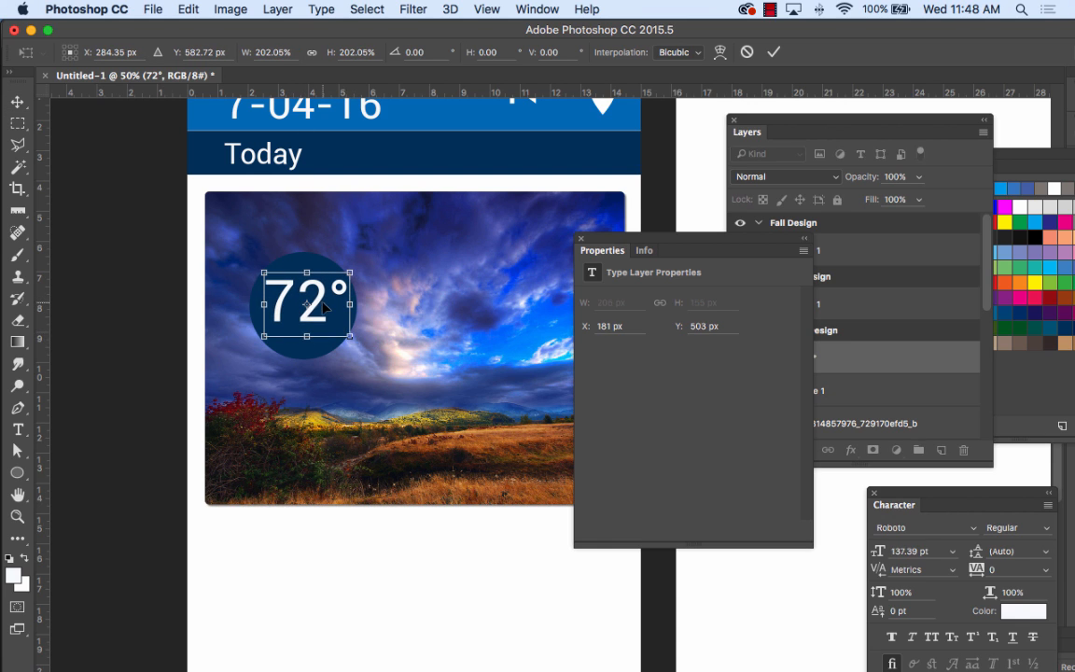
{"action": "left_click_drag", "start_coordinate": [320, 295], "coordinate": [319, 305]}
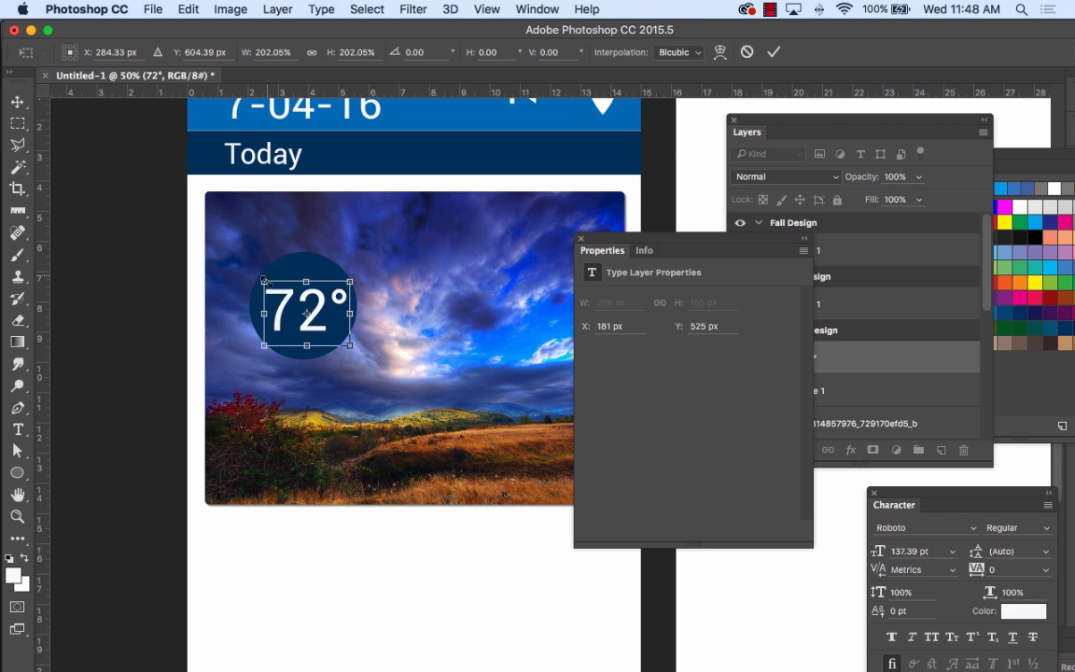
{"action": "left_click_drag", "start_coordinate": [263, 281], "coordinate": [258, 277]}
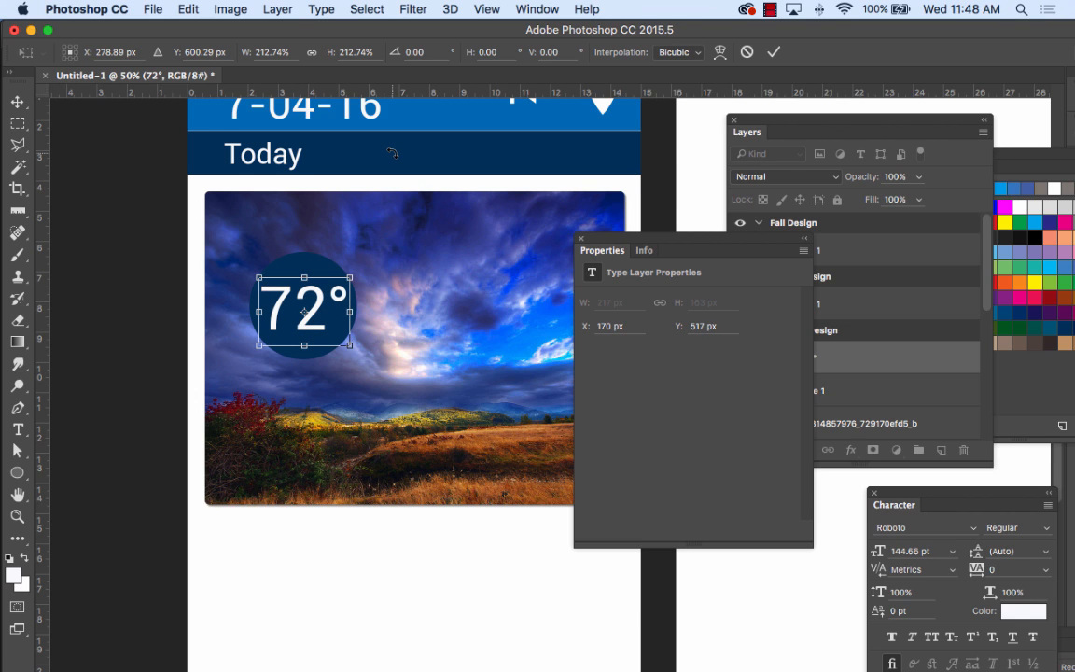
{"action": "left_click", "coordinate": [17, 99]}
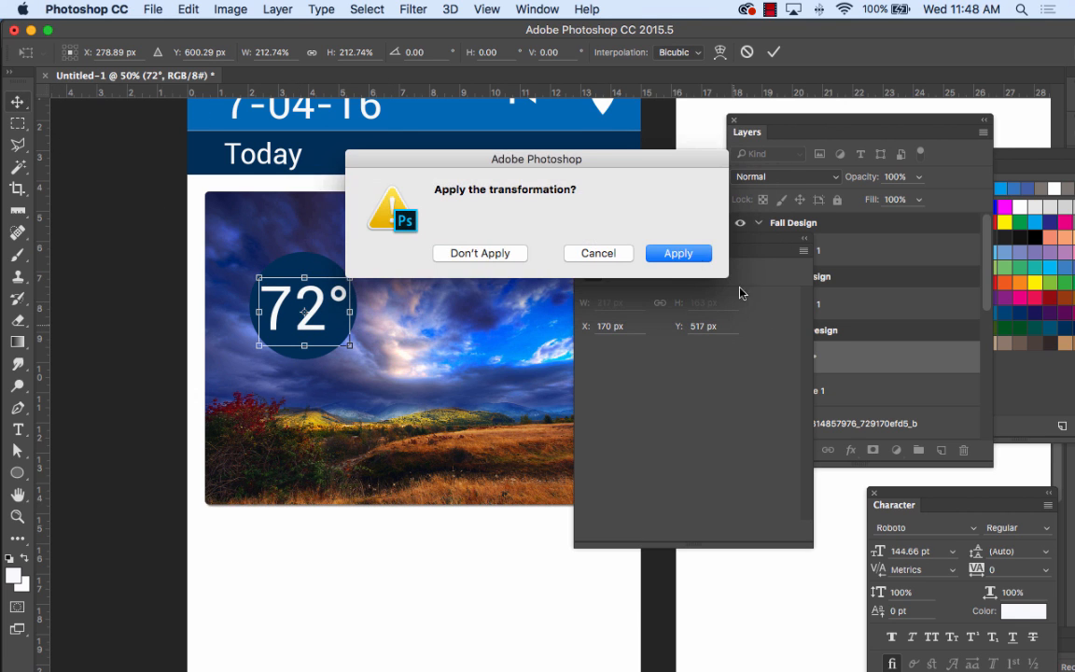
{"action": "left_click", "coordinate": [672, 252]}
{"action": "left_click", "coordinate": [406, 570]}
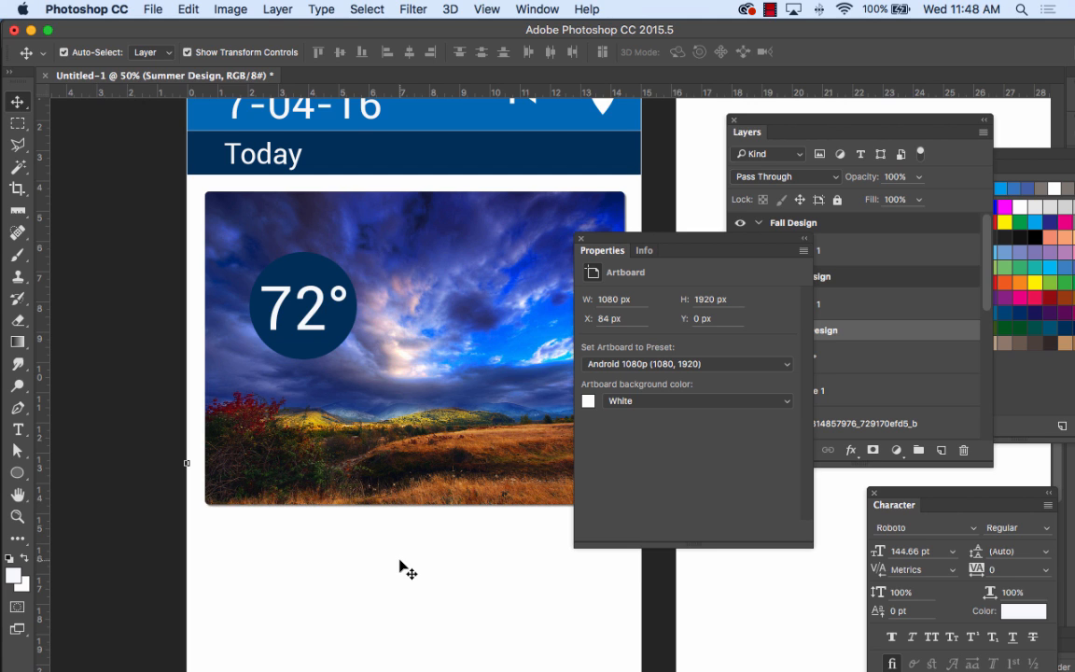
Draw a right-aligned paragraph text box about 346 × 310 px over the sky near the photo's right edge
{"action": "left_click_drag", "start_coordinate": [612, 248], "coordinate": [696, 262]}
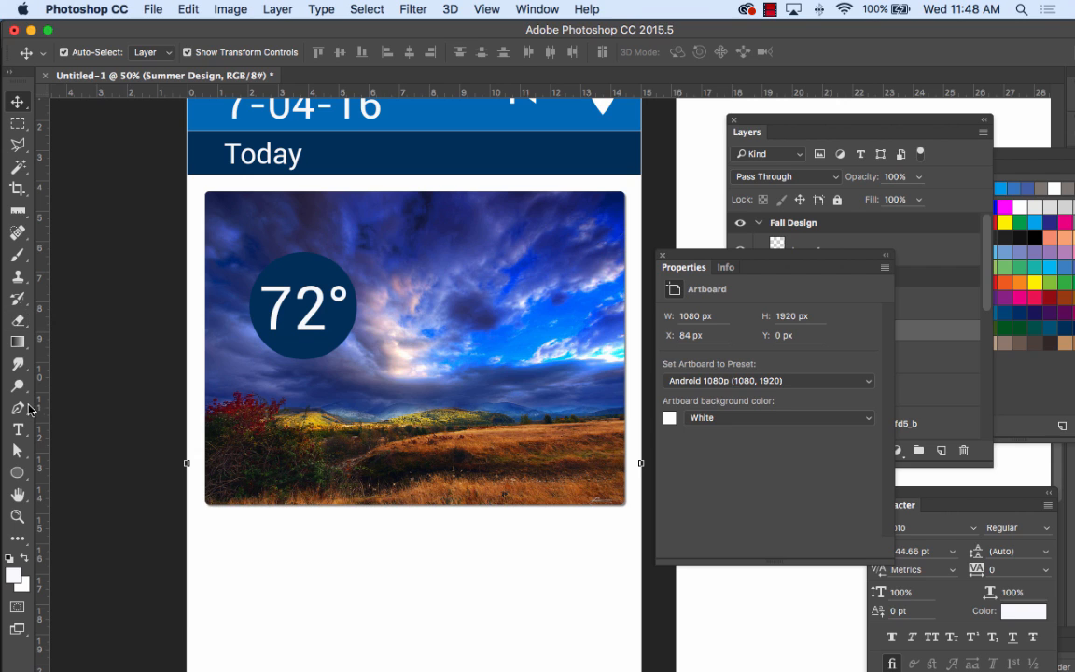
{"action": "left_click", "coordinate": [22, 428]}
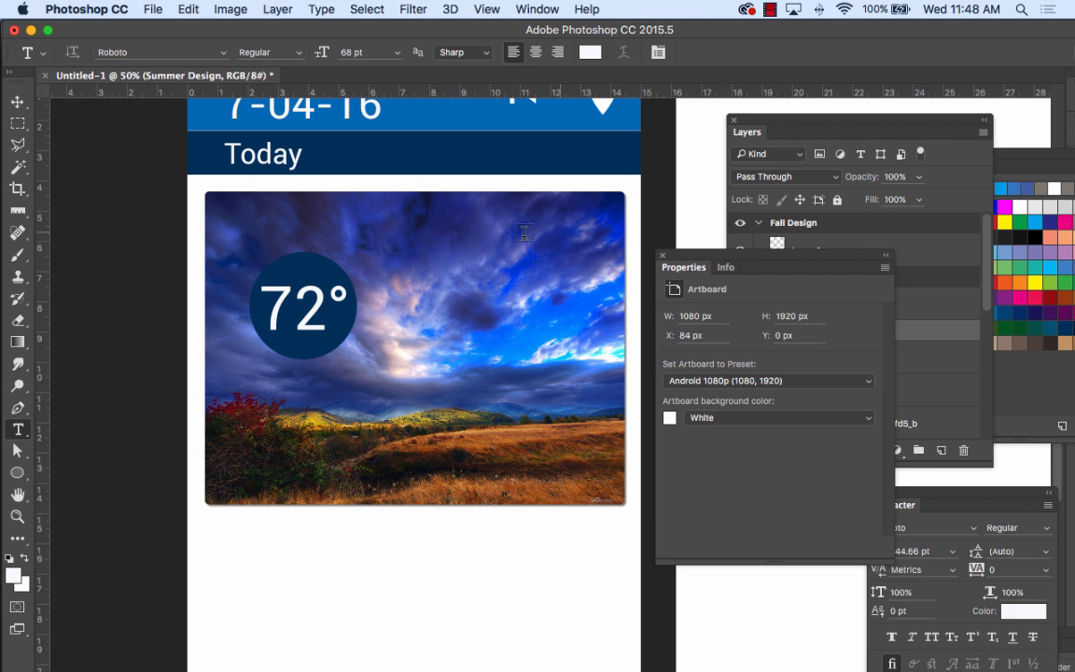
{"action": "left_click_drag", "start_coordinate": [471, 229], "coordinate": [614, 358]}
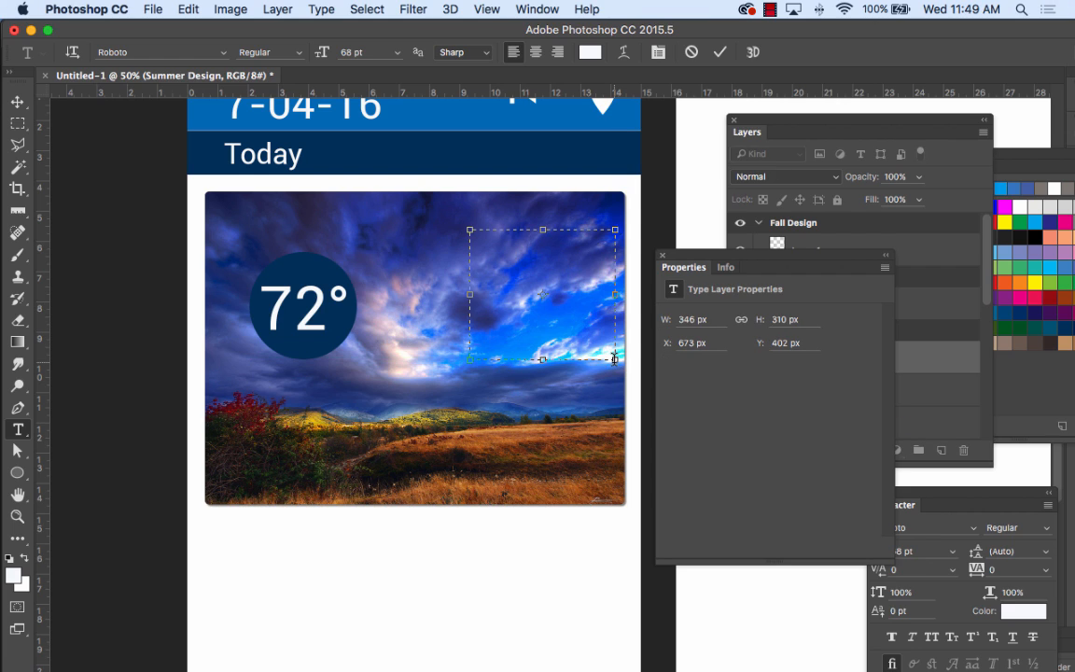
{"action": "left_click", "coordinate": [558, 56]}
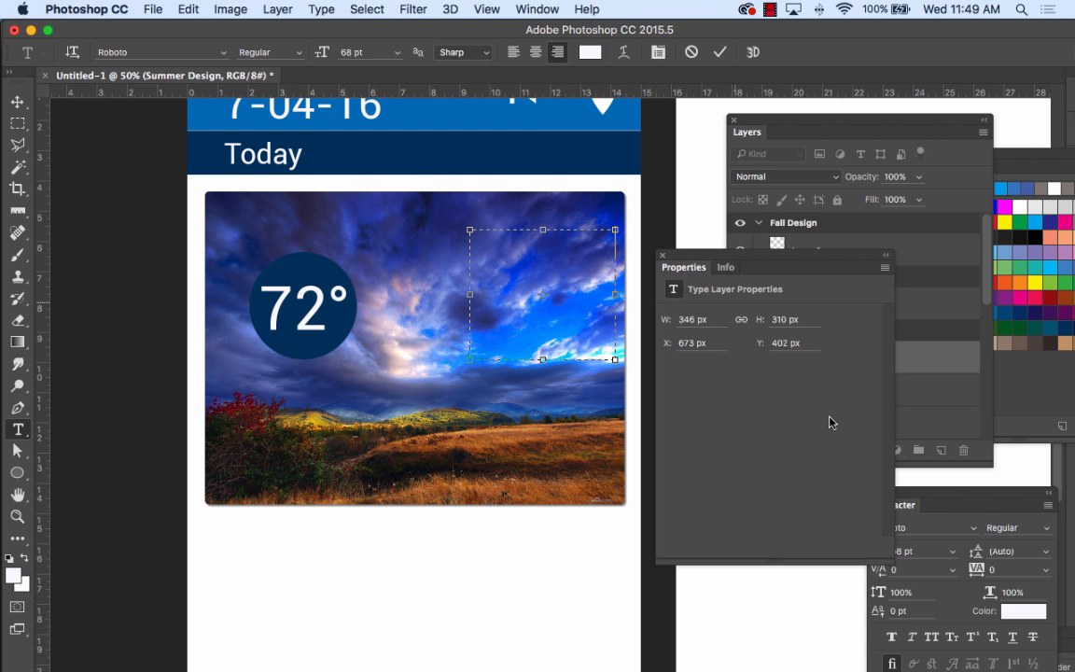
Set the font size to 60 pt and enter "Humidity" in the new text box
{"action": "left_click_drag", "start_coordinate": [941, 498], "coordinate": [787, 187]}
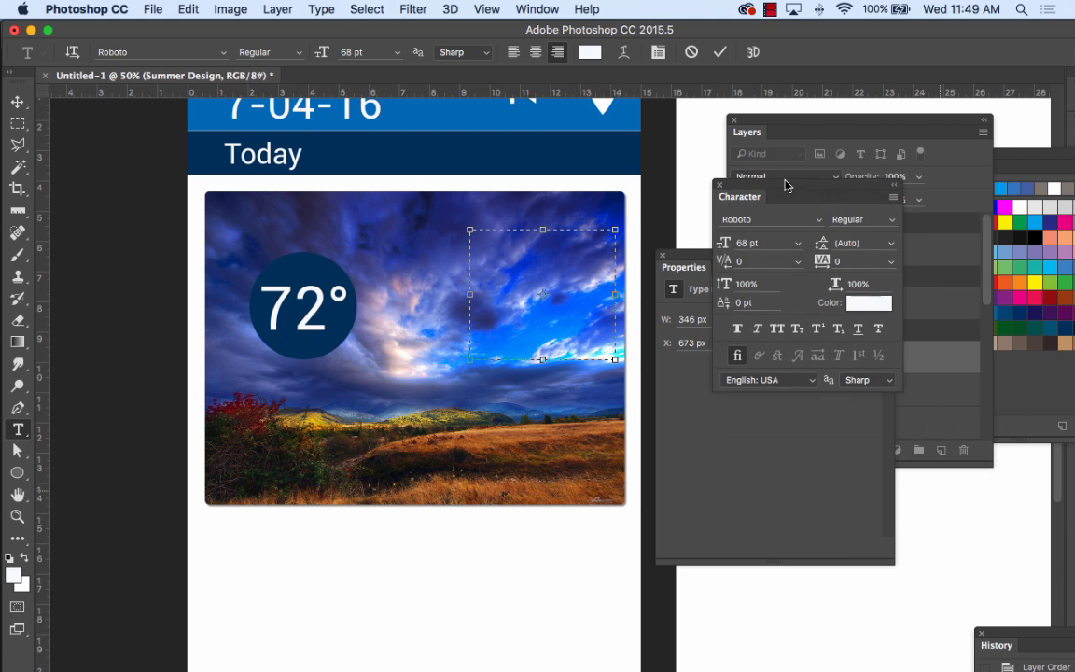
{"action": "left_click", "coordinate": [801, 245]}
{"action": "left_click", "coordinate": [775, 440]}
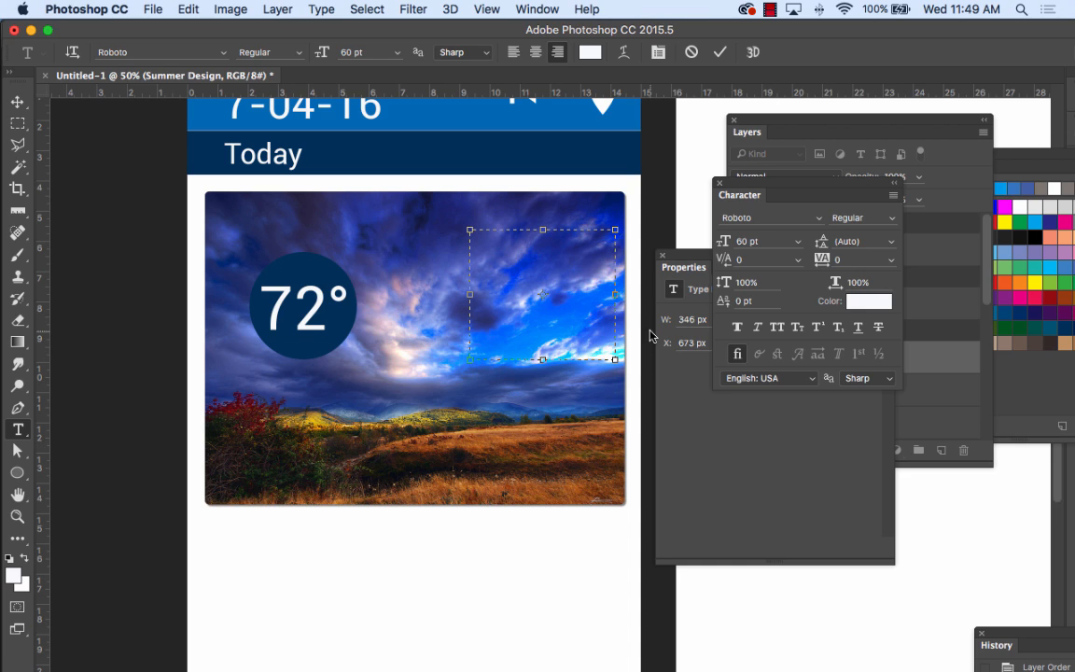
{"action": "type", "text": "Humid"}
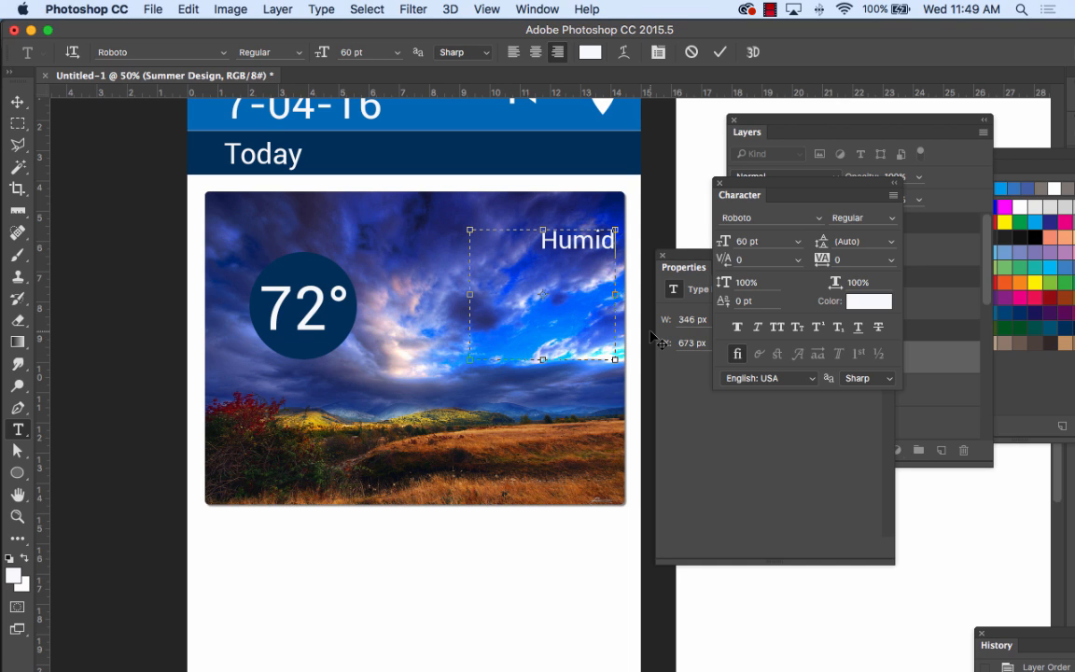
{"action": "type", "text": "ity"}
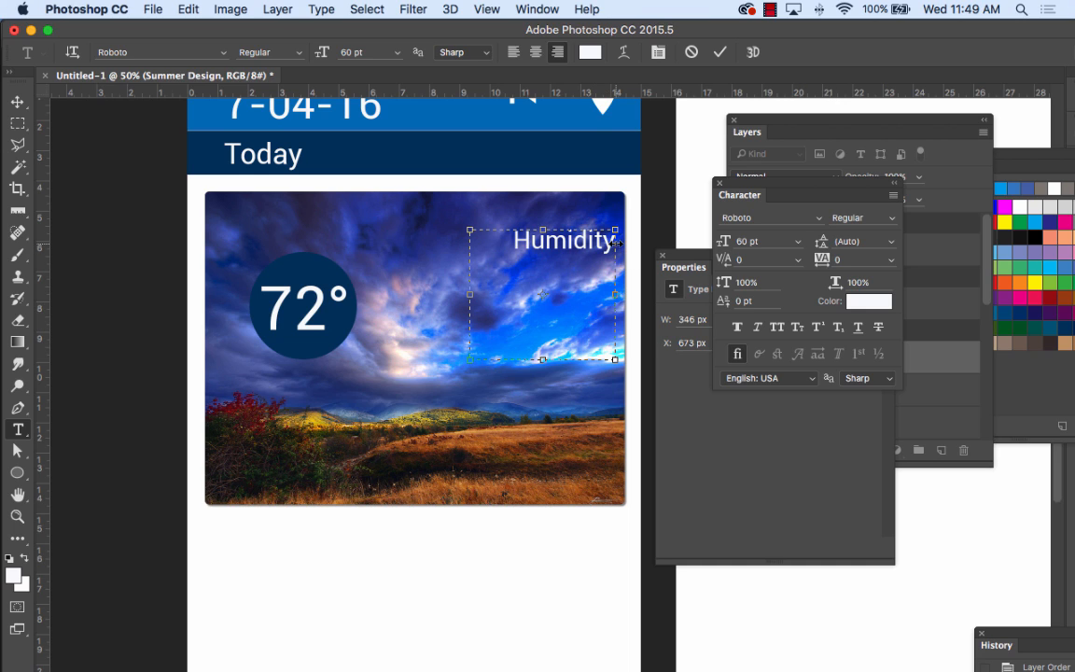
Select the word "Humidity" and set its font size to 36 pt
{"action": "double_click", "coordinate": [556, 239]}
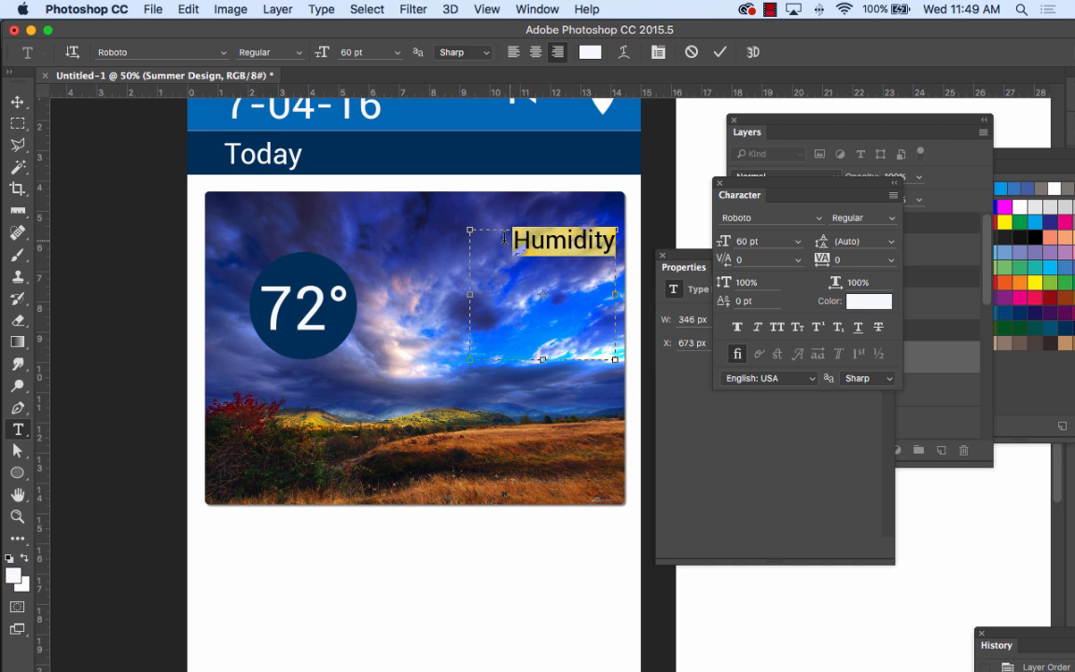
{"action": "left_click", "coordinate": [798, 242]}
{"action": "left_click", "coordinate": [768, 417]}
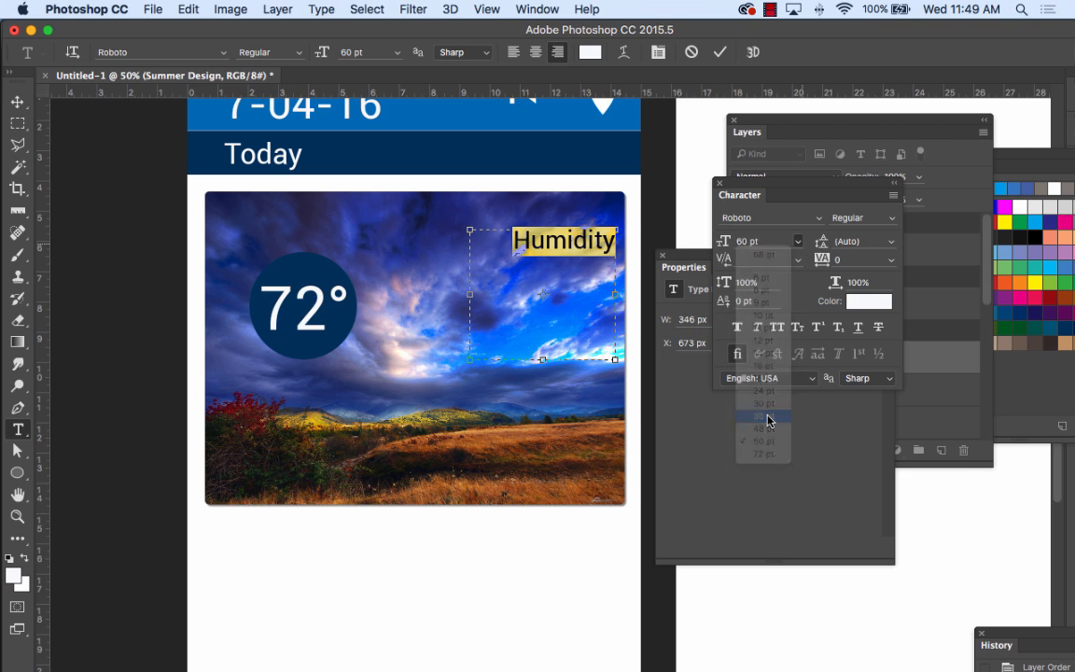
Set the word "Humidity" to 48 pt and extend the line to read "Humidity 85%"
{"action": "left_click", "coordinate": [798, 242]}
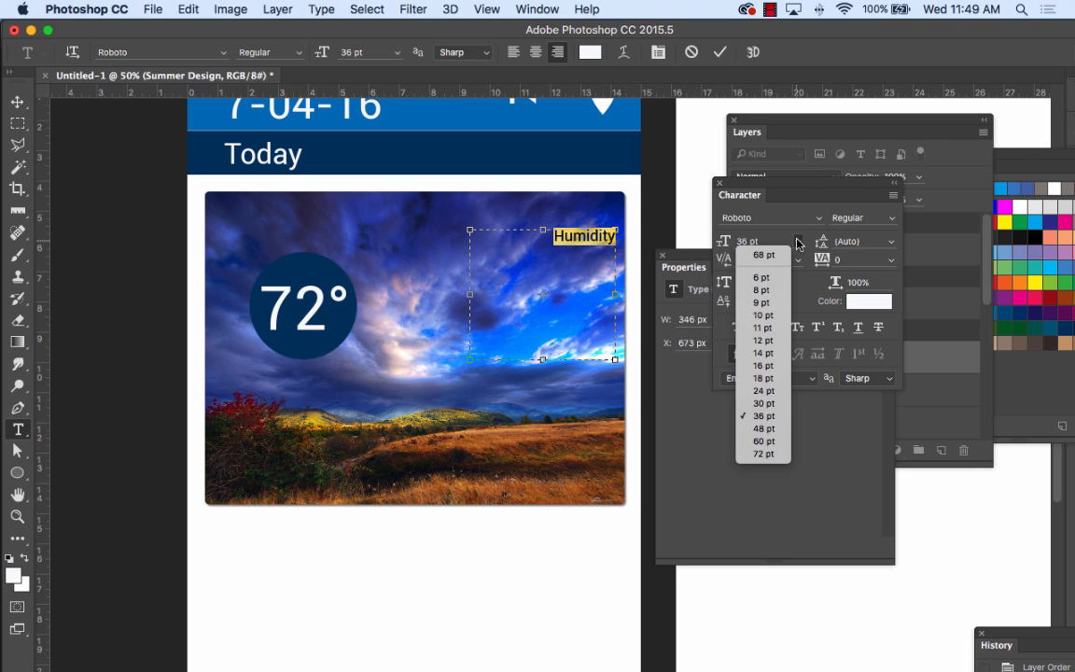
{"action": "left_click", "coordinate": [764, 428]}
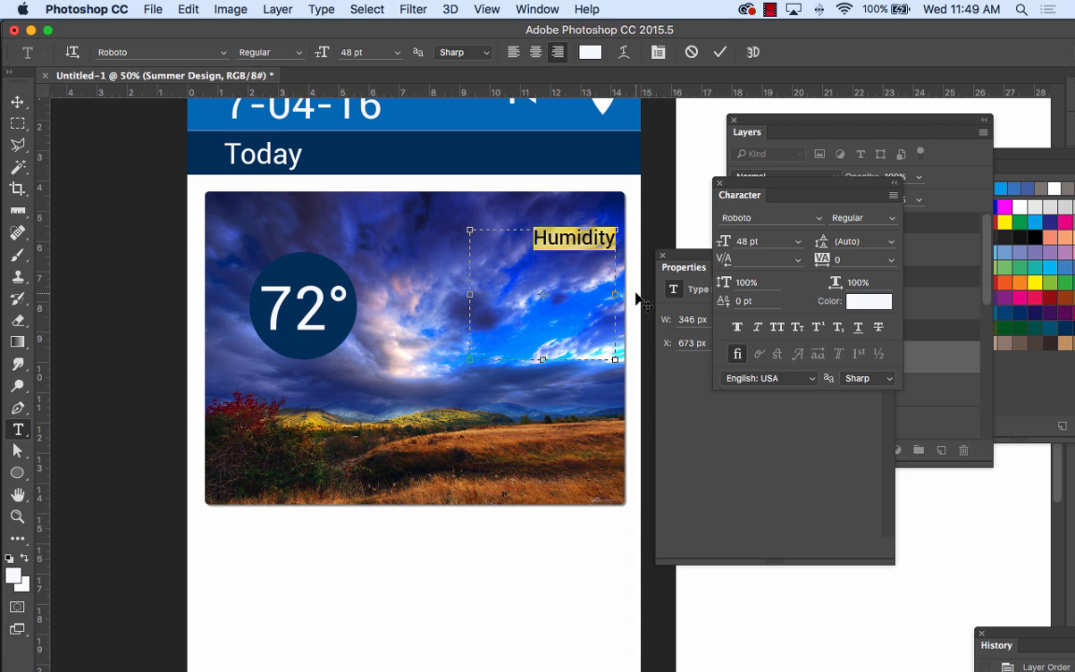
{"action": "left_click", "coordinate": [616, 238]}
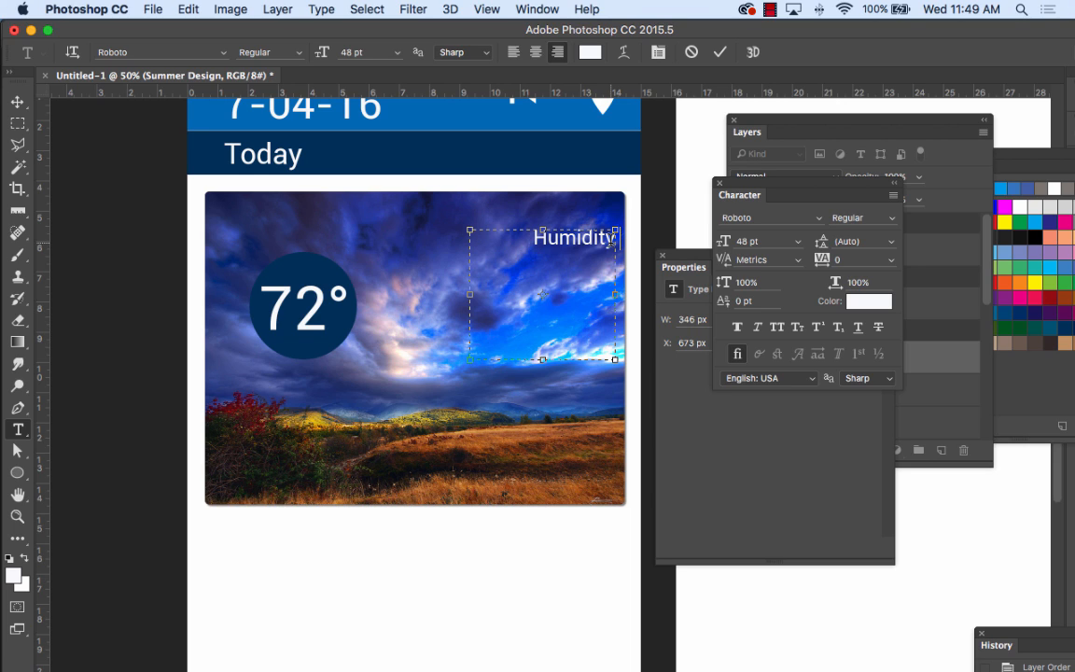
{"action": "type", "text": "85"}
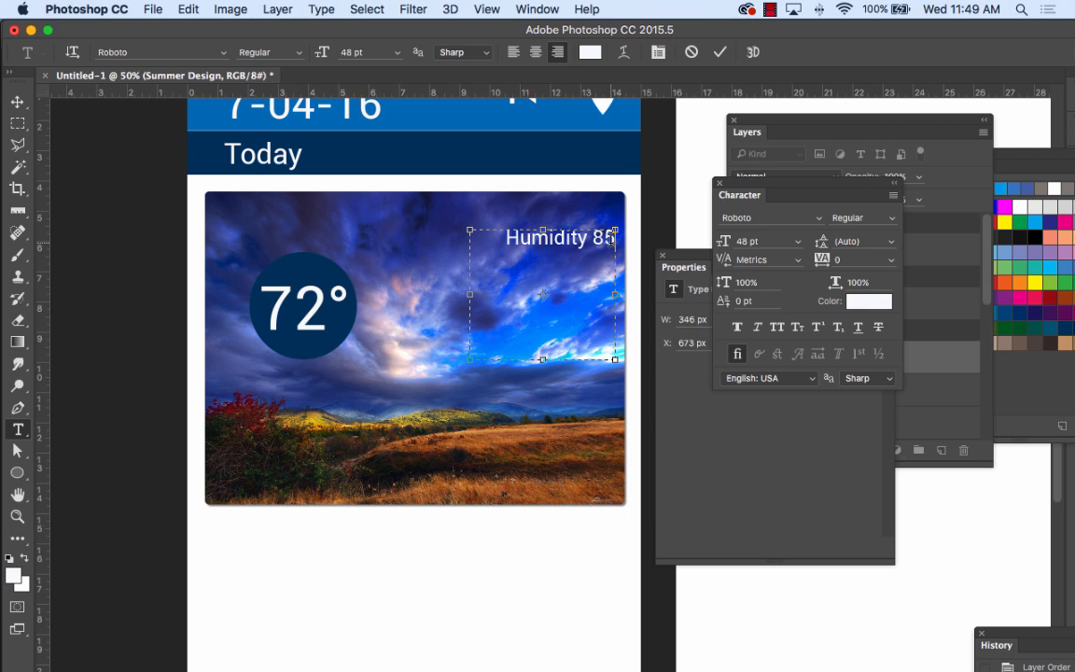
{"action": "type", "text": "%"}
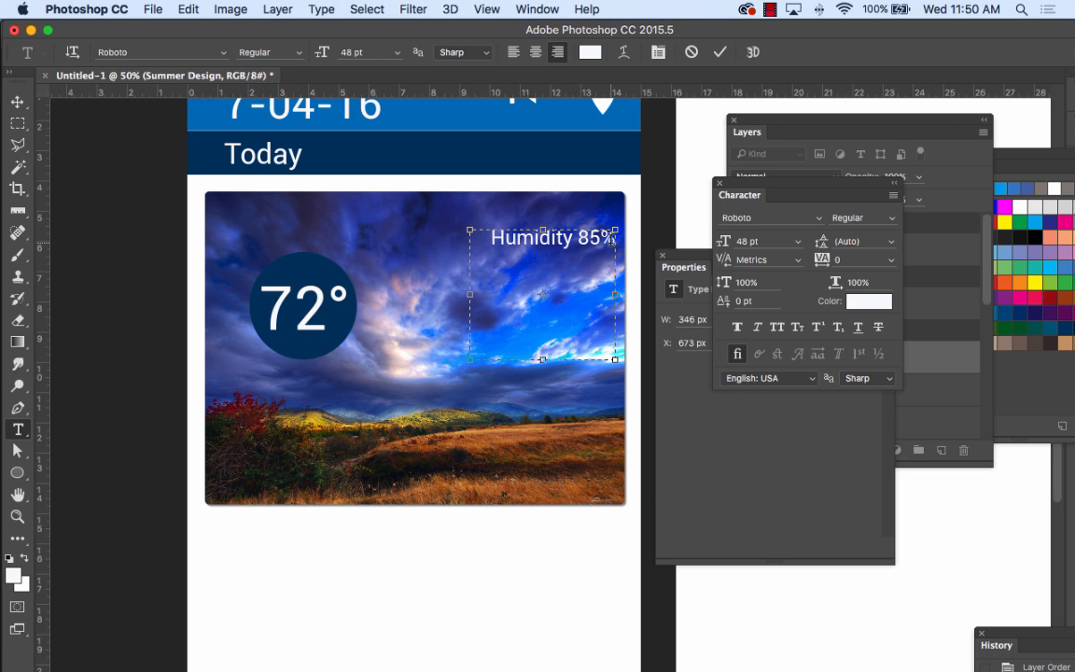
Add a second line reading "Wind 5 mph/nw" beneath the humidity line
{"action": "key", "text": "Return"}
{"action": "type", "text": "Wind 5MPS"}
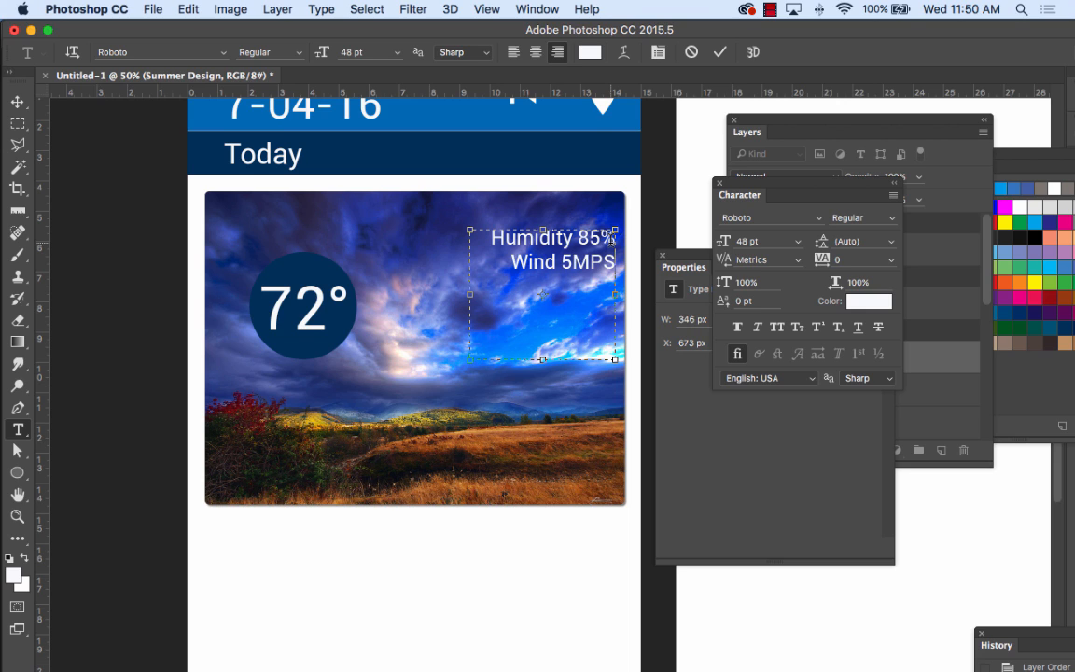
{"action": "key", "text": "BackSpace"}
{"action": "key", "text": "BackSpace"}
{"action": "key", "text": "BackSpace"}
{"action": "type", "text": "mp"}
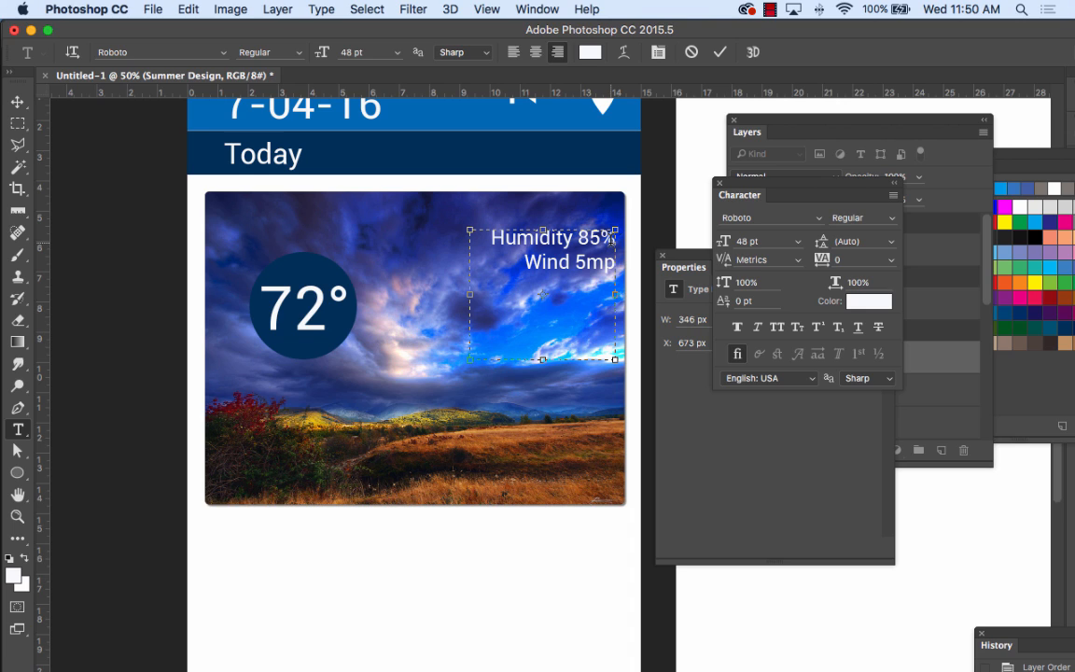
{"action": "type", "text": "h"}
{"action": "key", "text": "Left"}
{"action": "key", "text": "Left"}
{"action": "key", "text": "Left"}
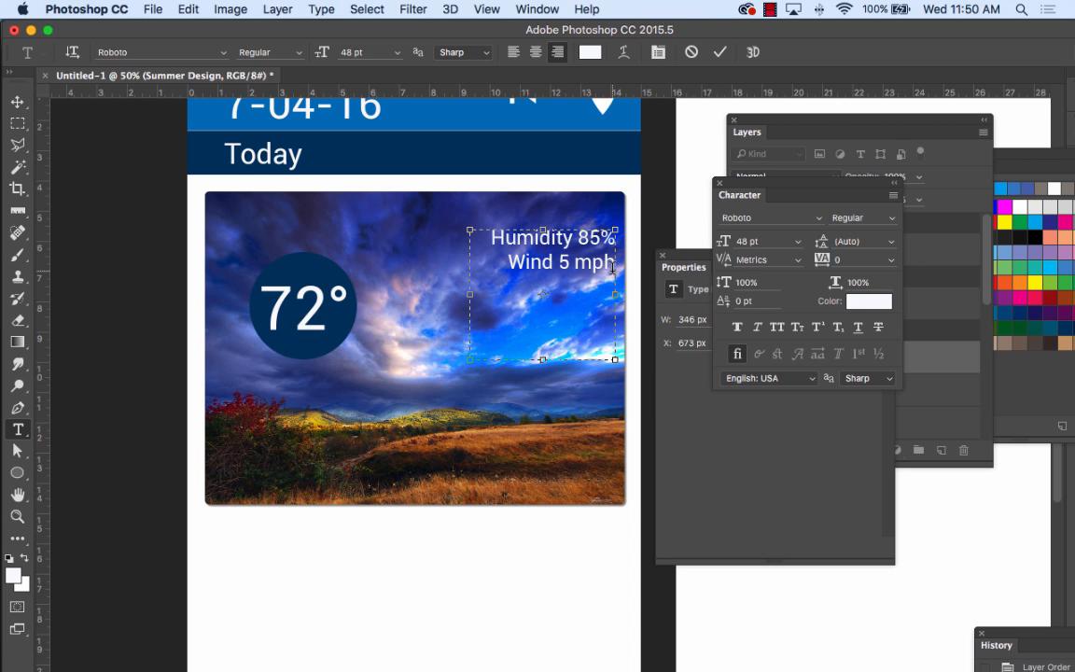
{"action": "type", "text": "/h"}
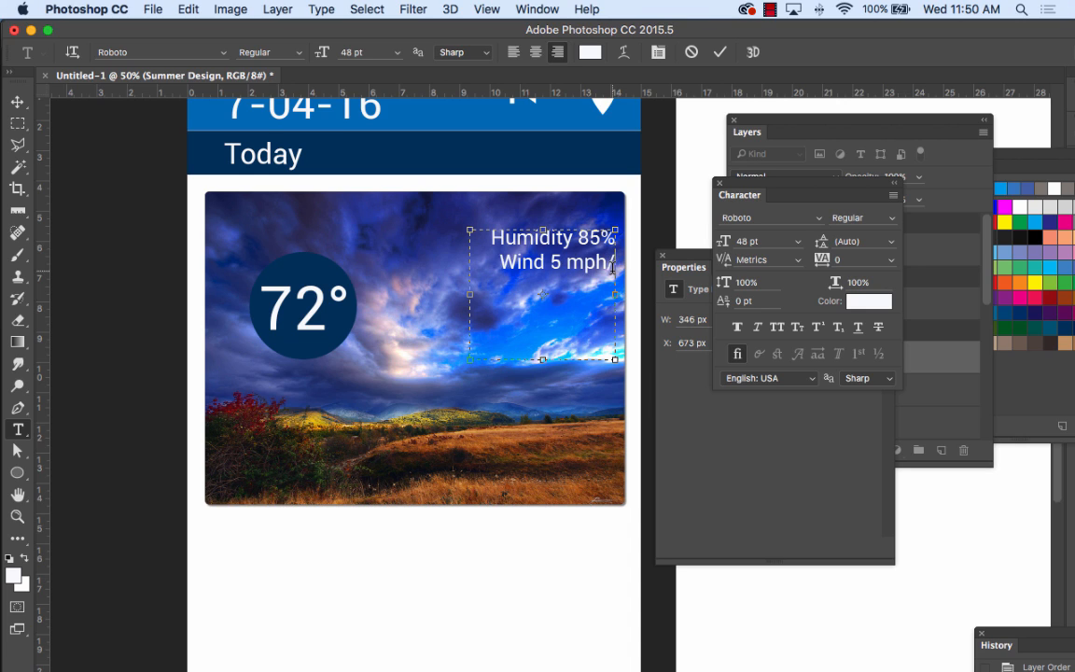
{"action": "type", "text": "w"}
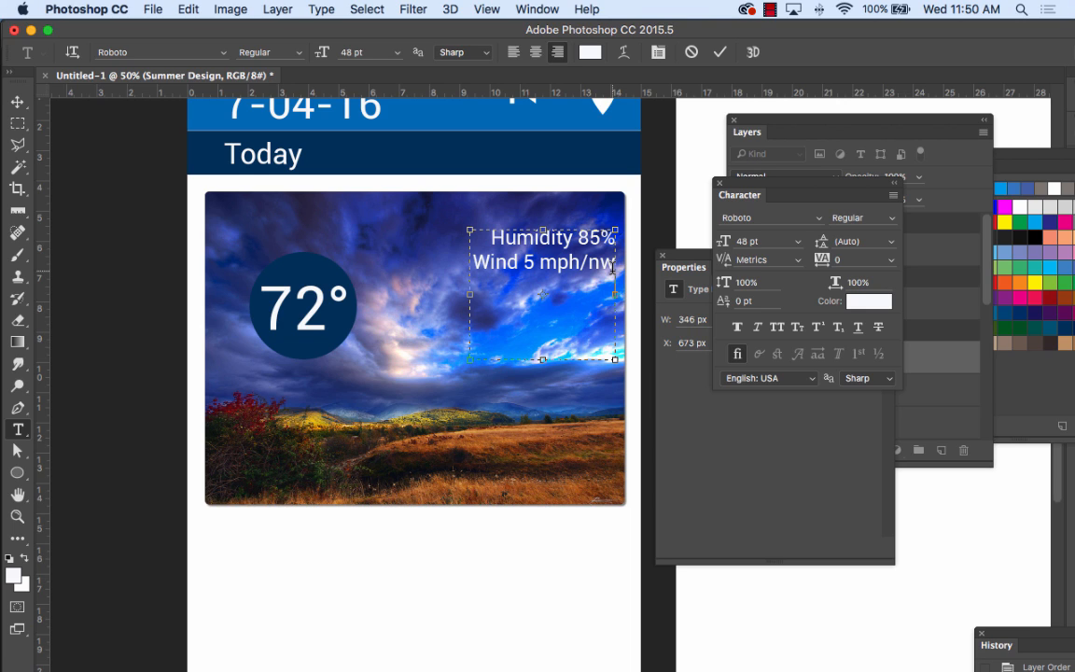
Add a third line reading "Chance 0%" beneath the wind line and commit the text
{"action": "type", "text": "Chance"}
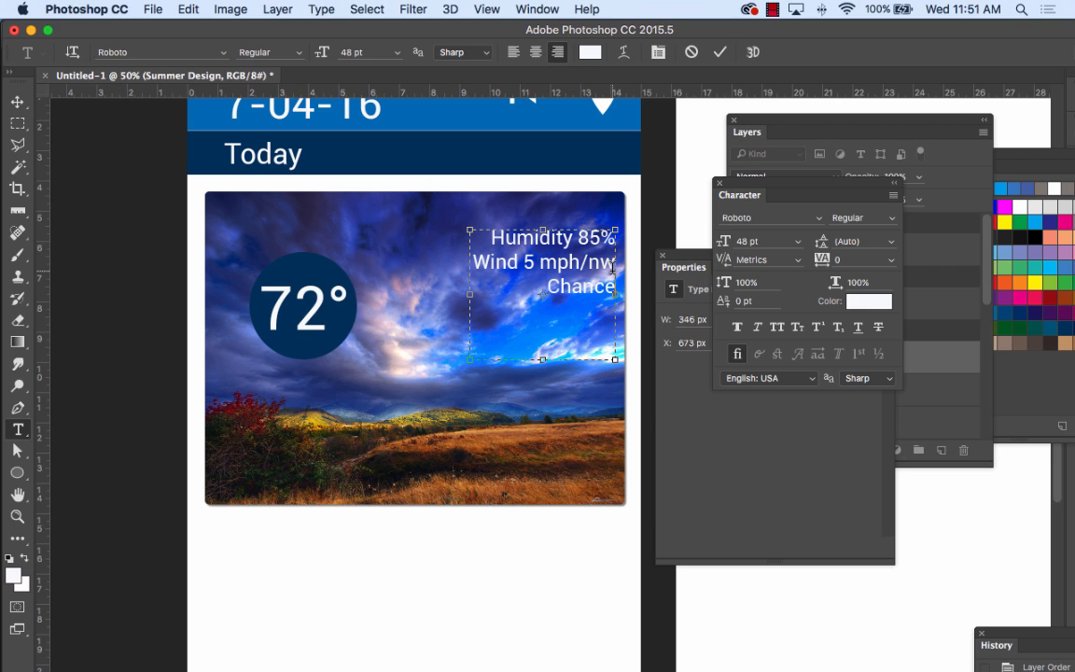
{"action": "type", "text": " P"}
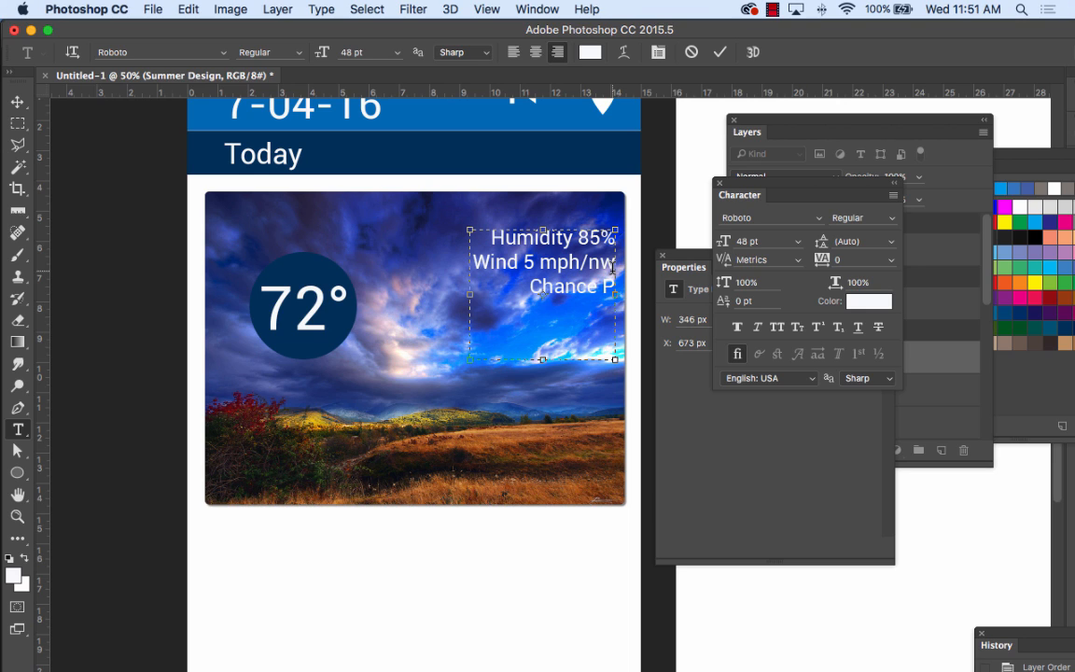
{"action": "type", "text": "recip"}
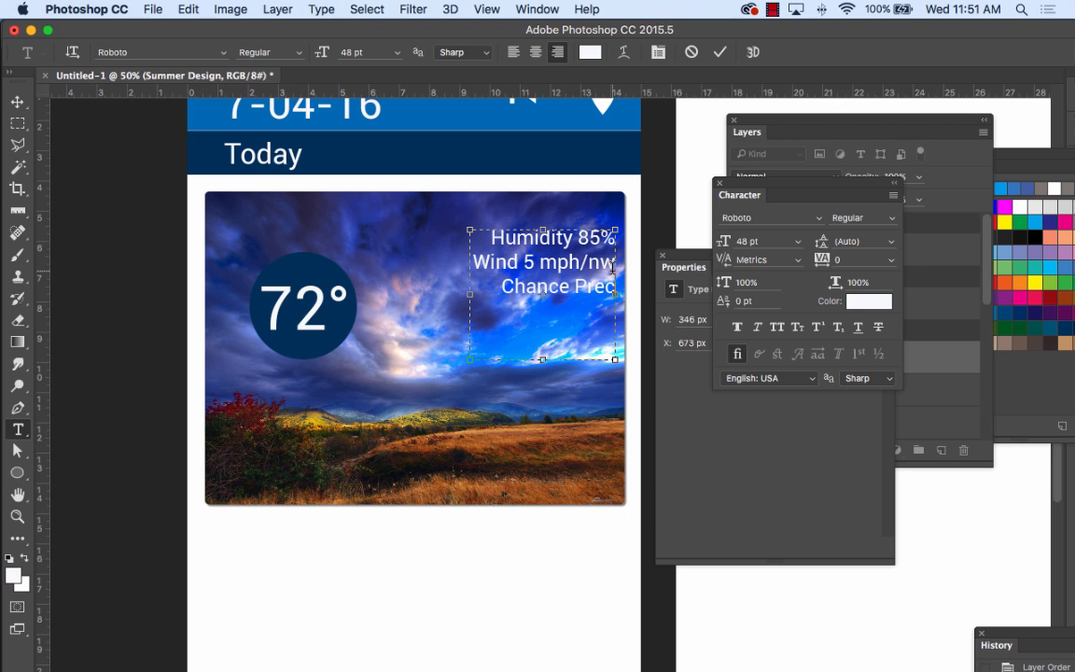
{"action": "key", "text": "BackSpace"}
{"action": "key", "text": "BackSpace"}
{"action": "key", "text": "BackSpace"}
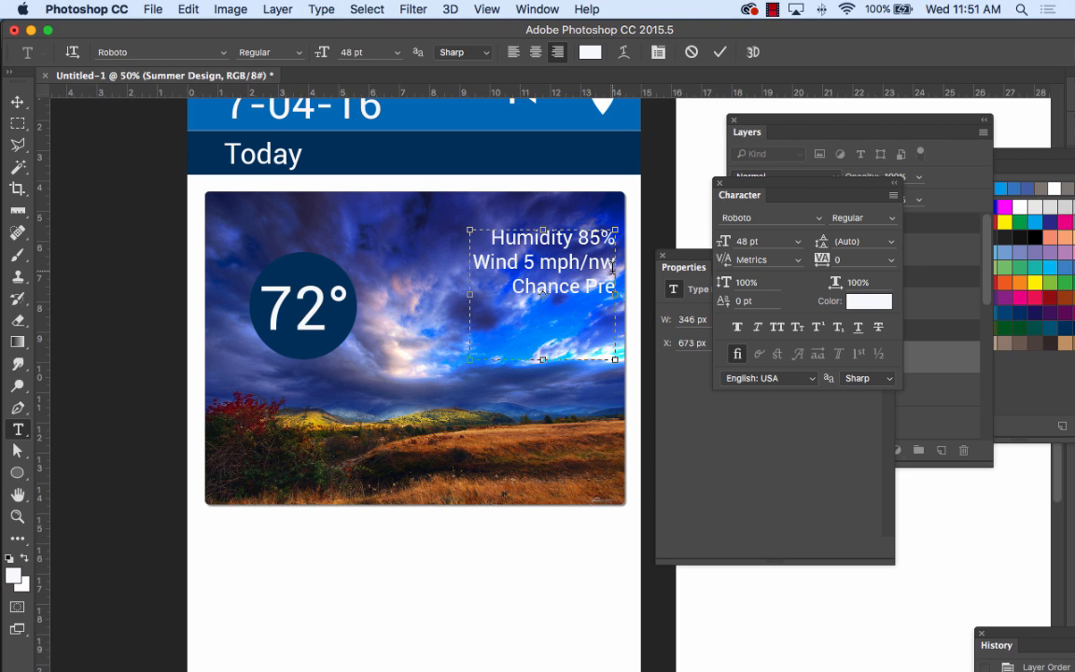
{"action": "key", "text": "BackSpace"}
{"action": "key", "text": "BackSpace"}
{"action": "key", "text": "BackSpace"}
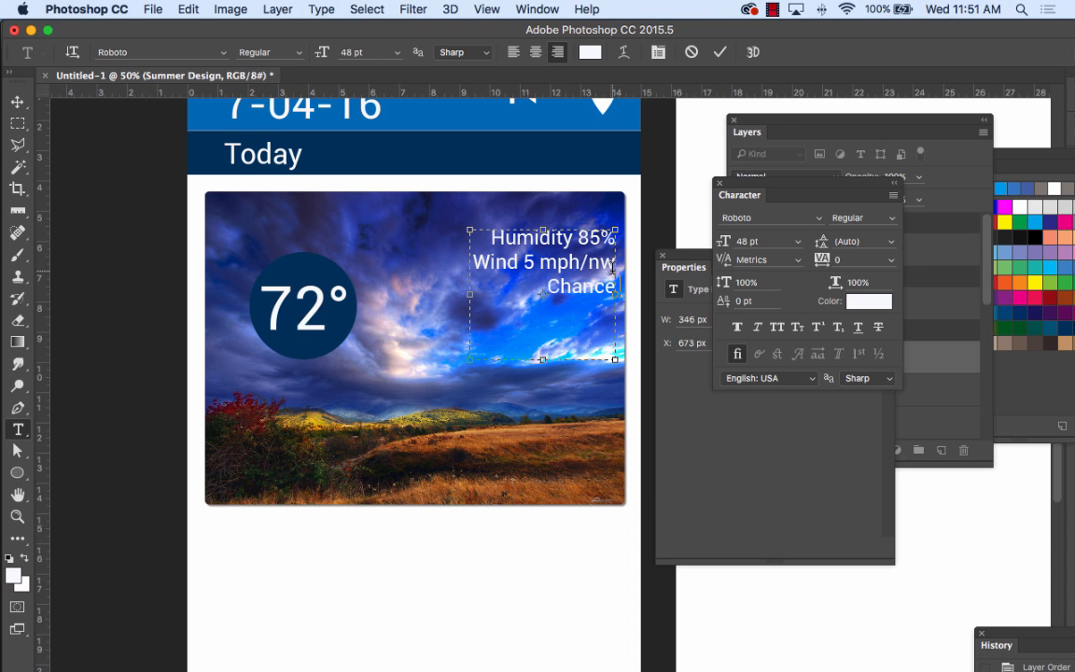
{"action": "type", "text": "0%"}
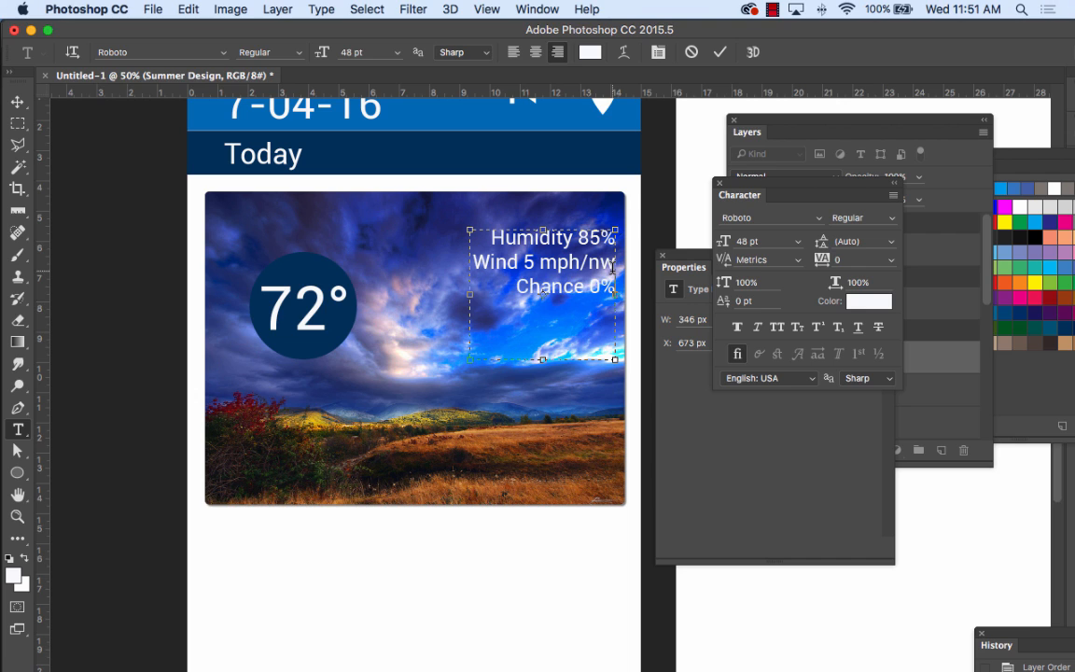
{"action": "left_click", "coordinate": [19, 102]}
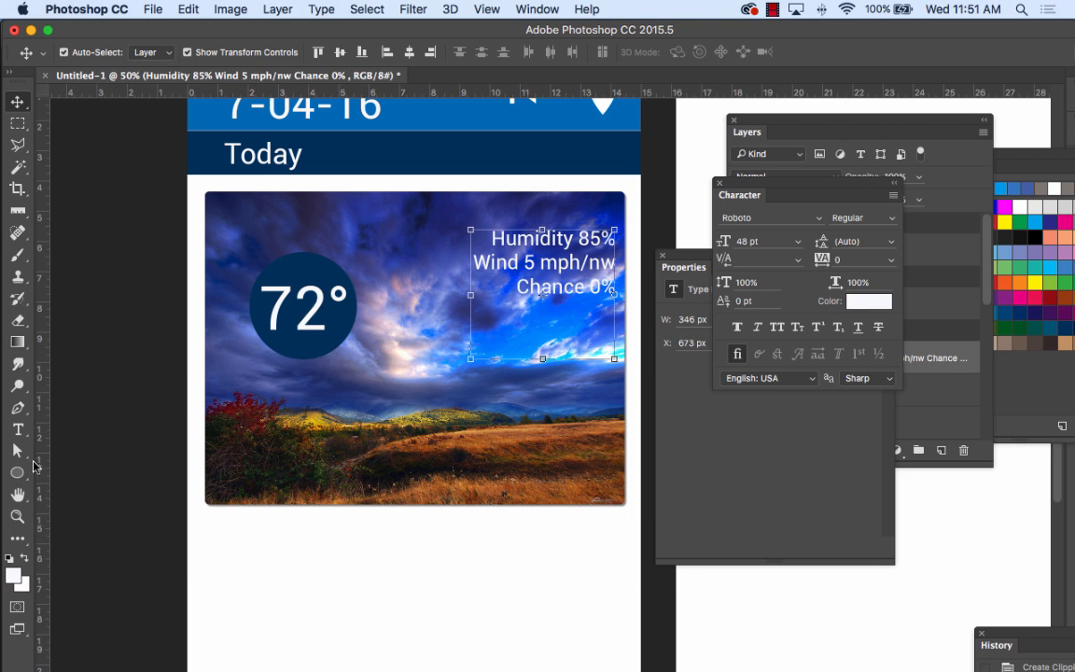
Draw a rounded rectangle about 371 × 181 px with 10 px corners over the weather details and move its layer directly beneath their text layer
{"action": "left_click_drag", "start_coordinate": [20, 471], "coordinate": [89, 482]}
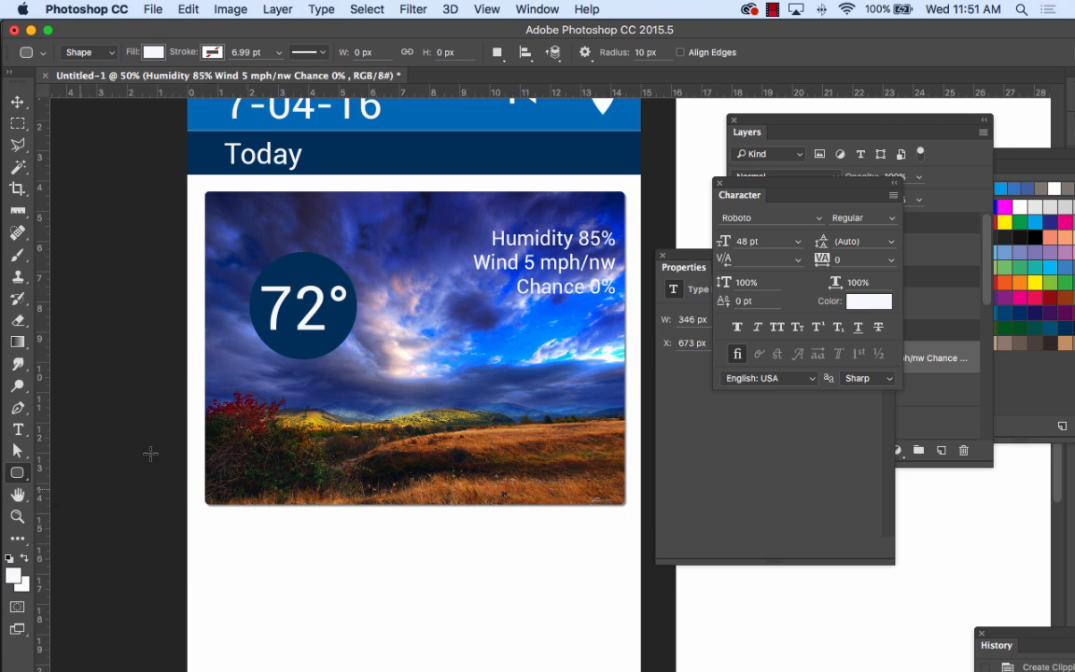
{"action": "left_click_drag", "start_coordinate": [467, 226], "coordinate": [623, 301]}
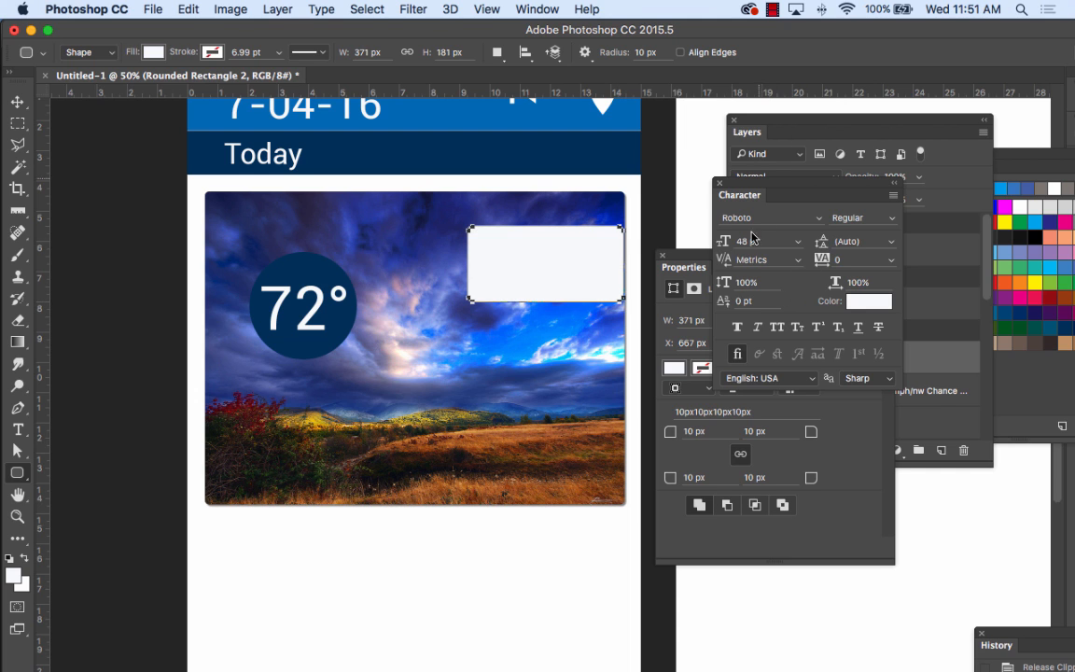
{"action": "left_click_drag", "start_coordinate": [735, 268], "coordinate": [741, 372]}
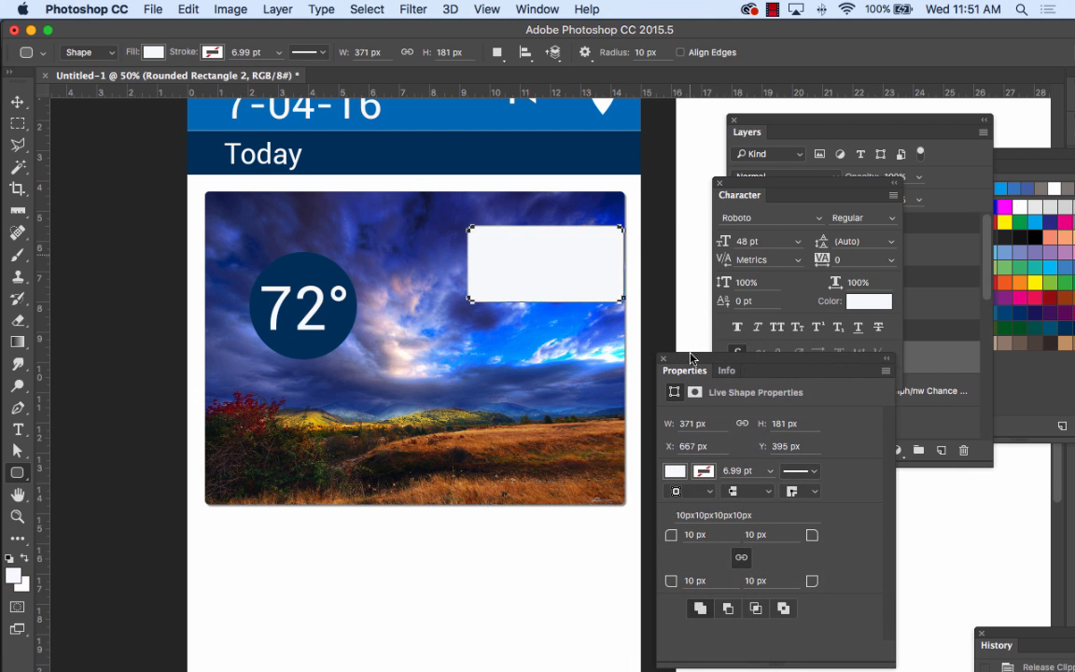
{"action": "left_click", "coordinate": [800, 117]}
{"action": "left_click_drag", "start_coordinate": [800, 117], "coordinate": [788, 118]}
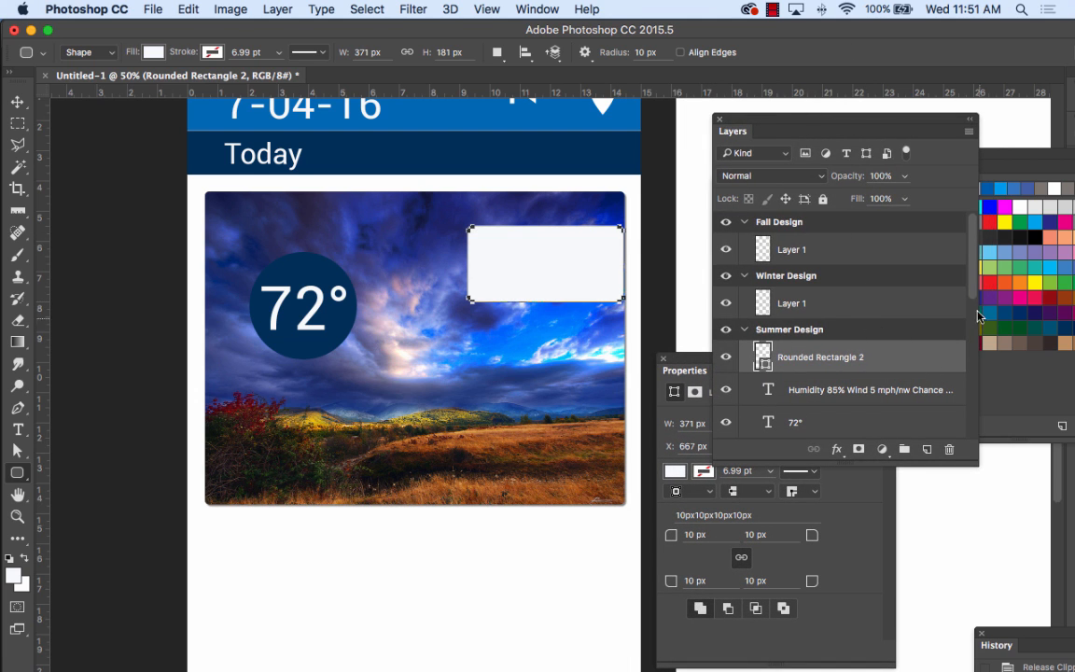
{"action": "left_click_drag", "start_coordinate": [972, 280], "coordinate": [972, 319]}
{"action": "scroll", "coordinate": [877, 292], "scroll_direction": "down", "scroll_amount": 1}
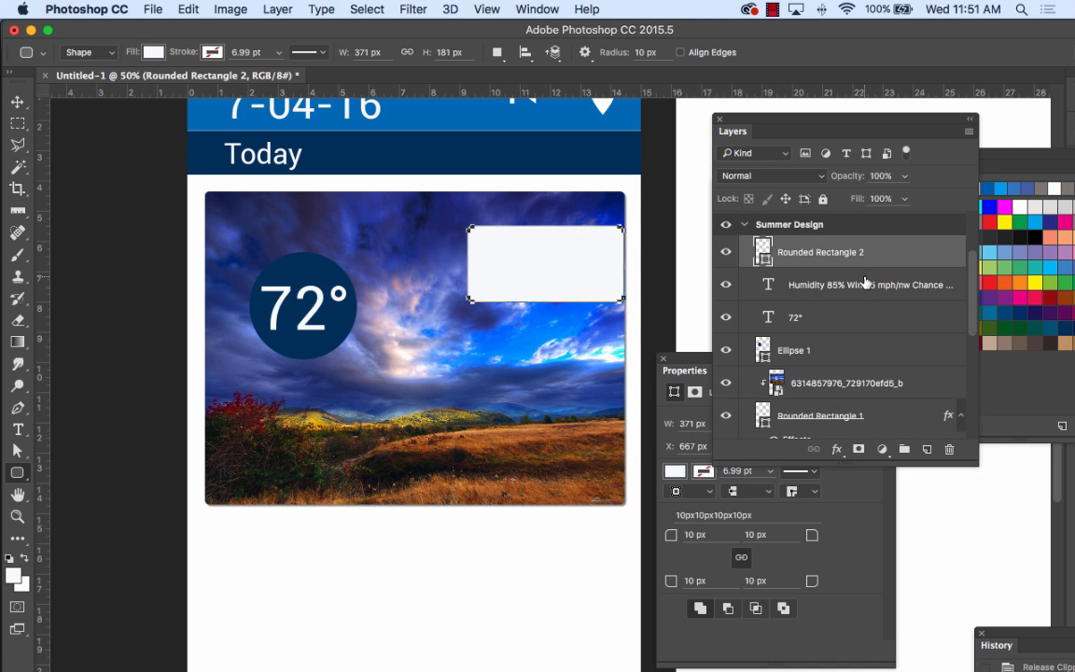
{"action": "left_click_drag", "start_coordinate": [764, 252], "coordinate": [843, 314]}
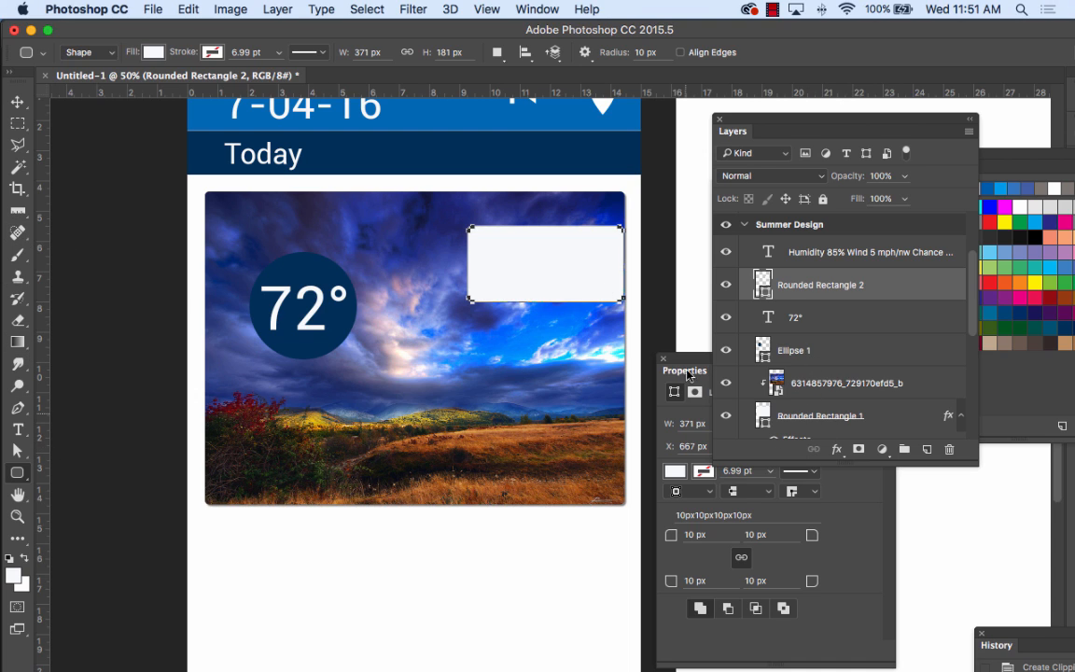
Fill the rounded rectangle behind the weather details with the medium blue used in the date header
{"action": "left_click_drag", "start_coordinate": [686, 370], "coordinate": [663, 351]}
{"action": "left_click", "coordinate": [661, 452]}
{"action": "left_click", "coordinate": [662, 452]}
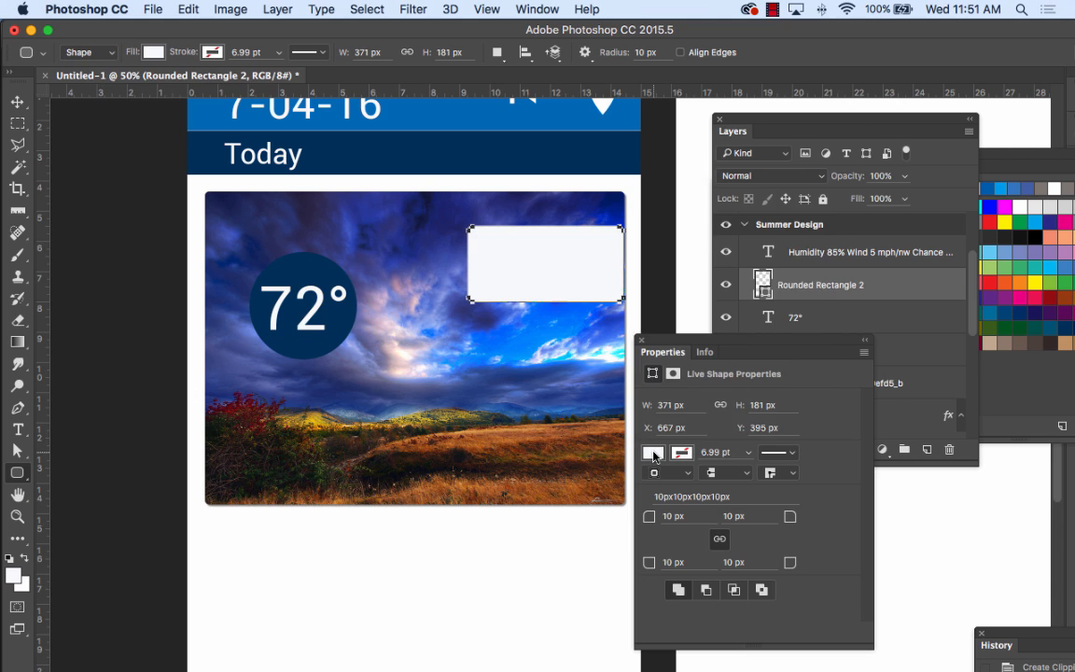
{"action": "left_click", "coordinate": [662, 451]}
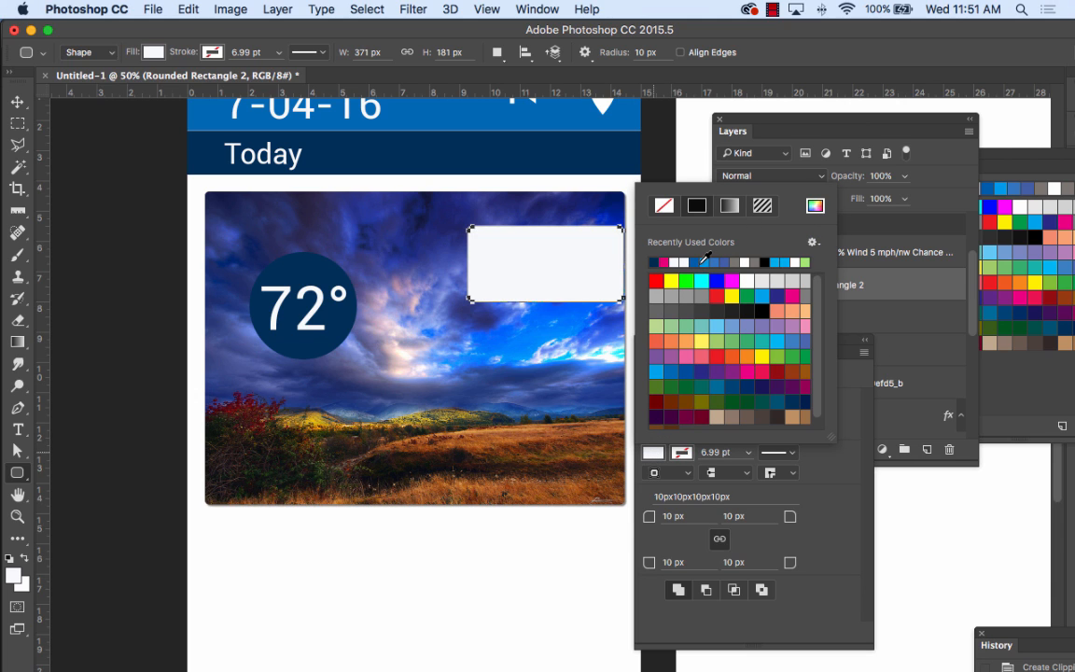
{"action": "left_click", "coordinate": [699, 263]}
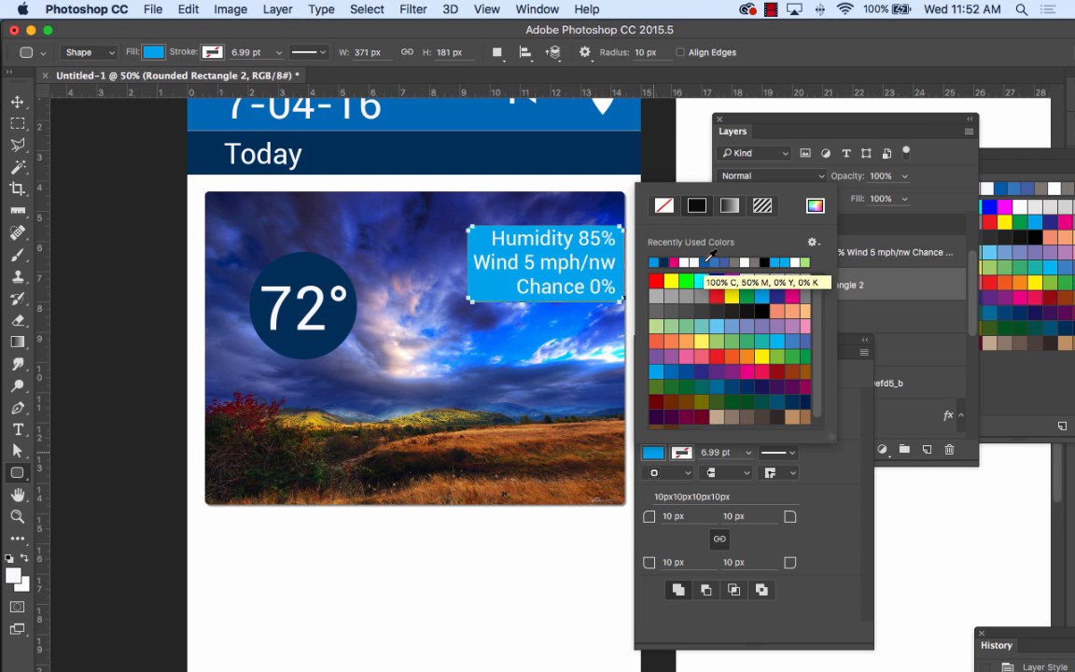
{"action": "left_click", "coordinate": [702, 264]}
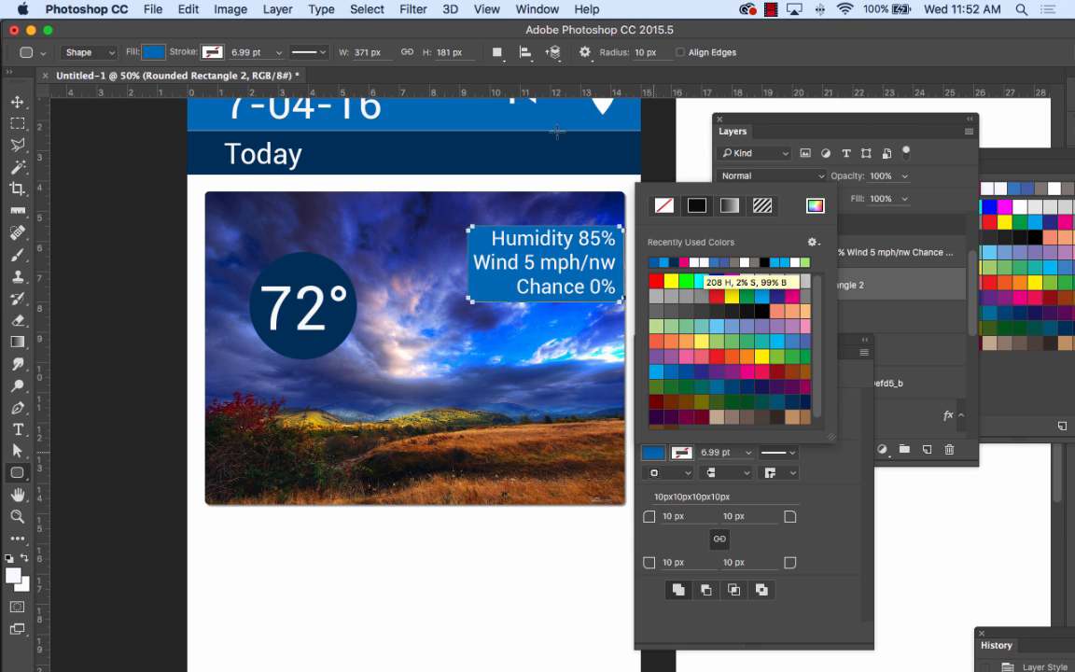
{"action": "left_click", "coordinate": [669, 262]}
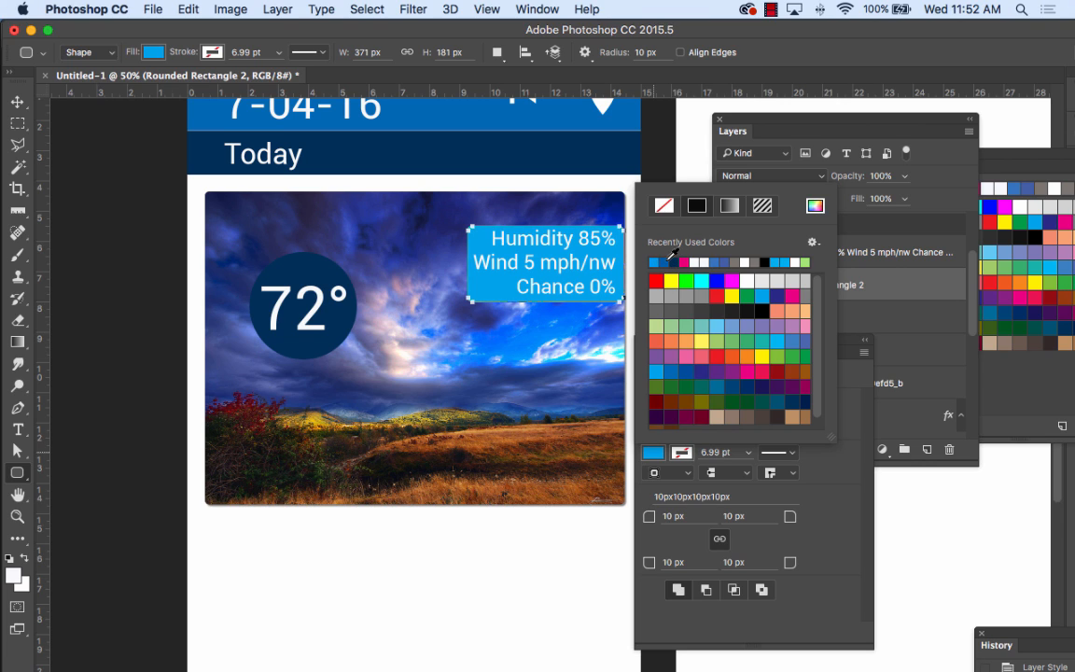
{"action": "left_click", "coordinate": [667, 263]}
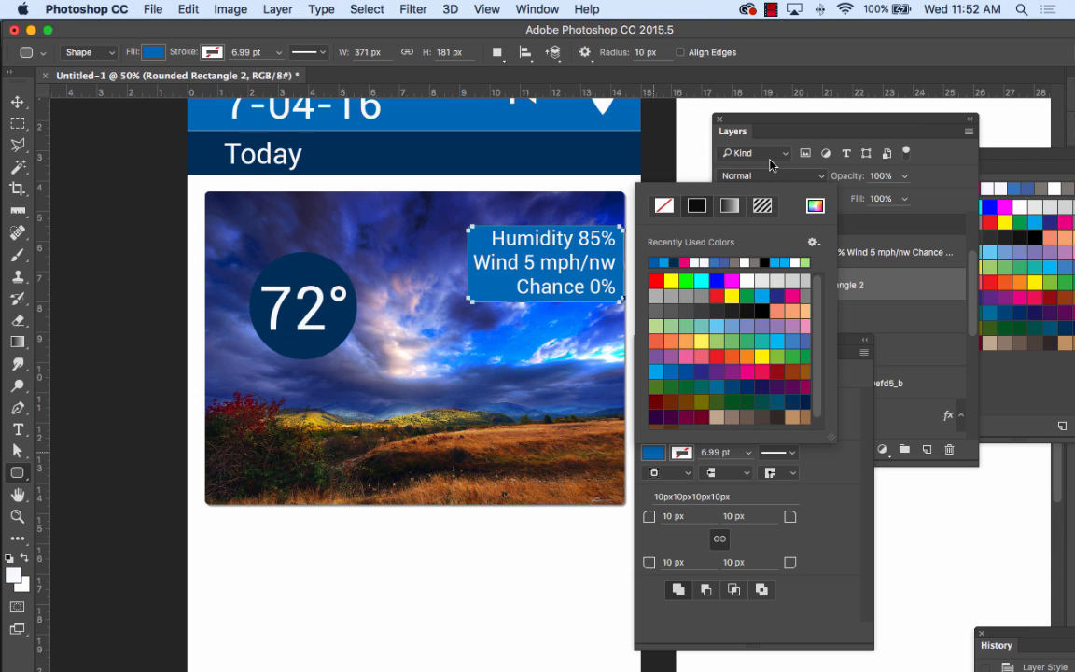
{"action": "left_click", "coordinate": [850, 415]}
Lower the blue rounded rectangle's opacity to about 74% and deselect it
{"action": "left_click_drag", "start_coordinate": [768, 350], "coordinate": [819, 429]}
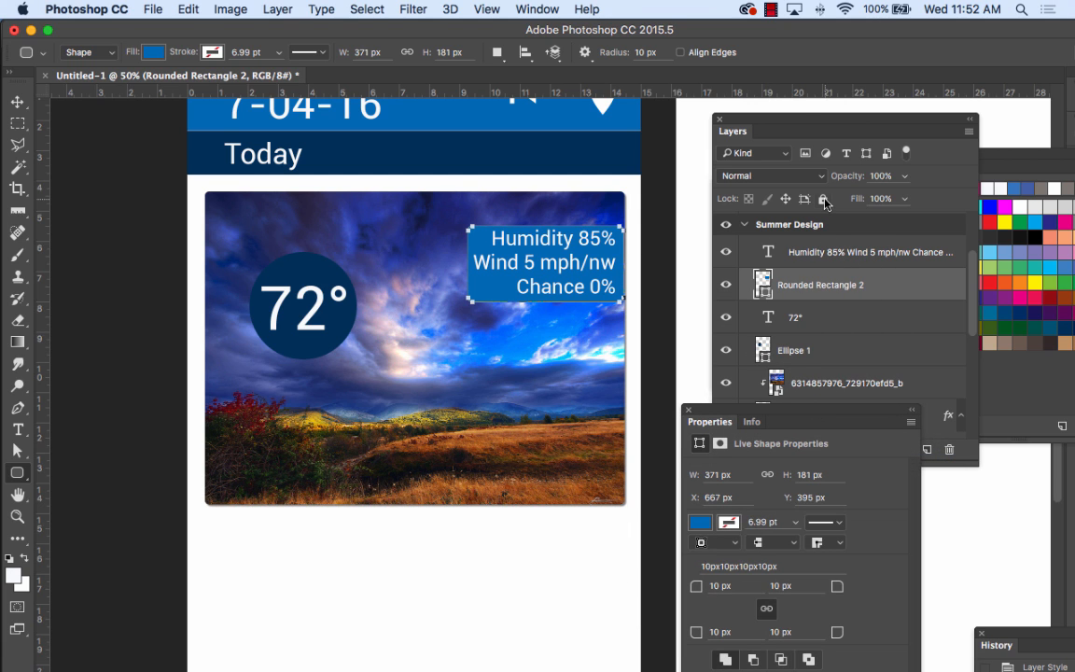
{"action": "left_click_drag", "start_coordinate": [805, 119], "coordinate": [774, 120]}
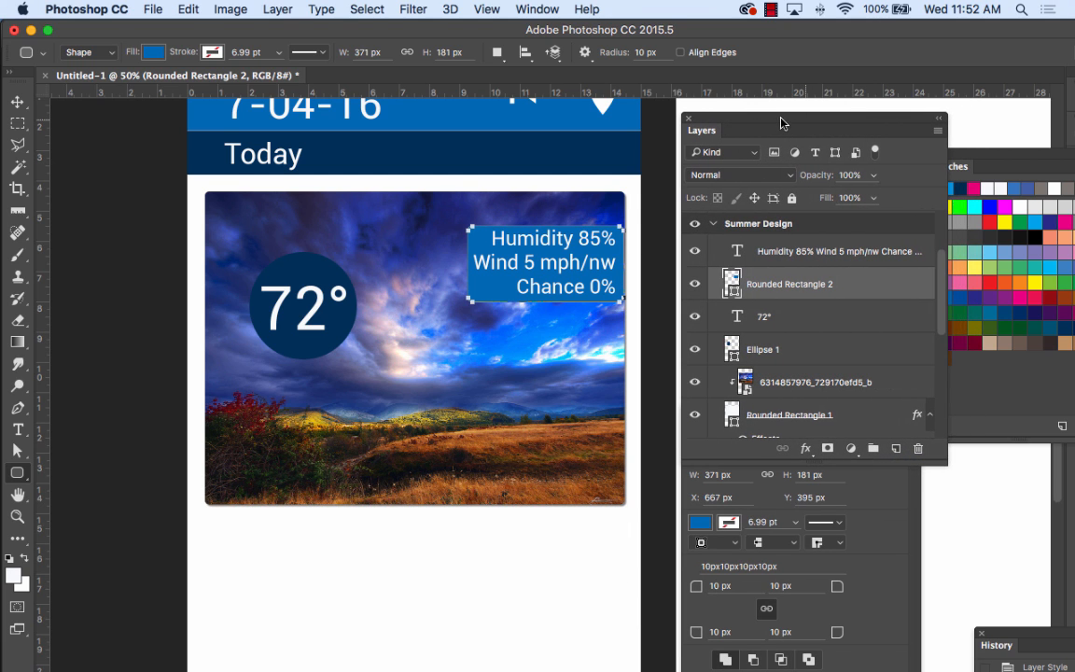
{"action": "left_click", "coordinate": [873, 175]}
{"action": "left_click_drag", "start_coordinate": [872, 193], "coordinate": [853, 197]}
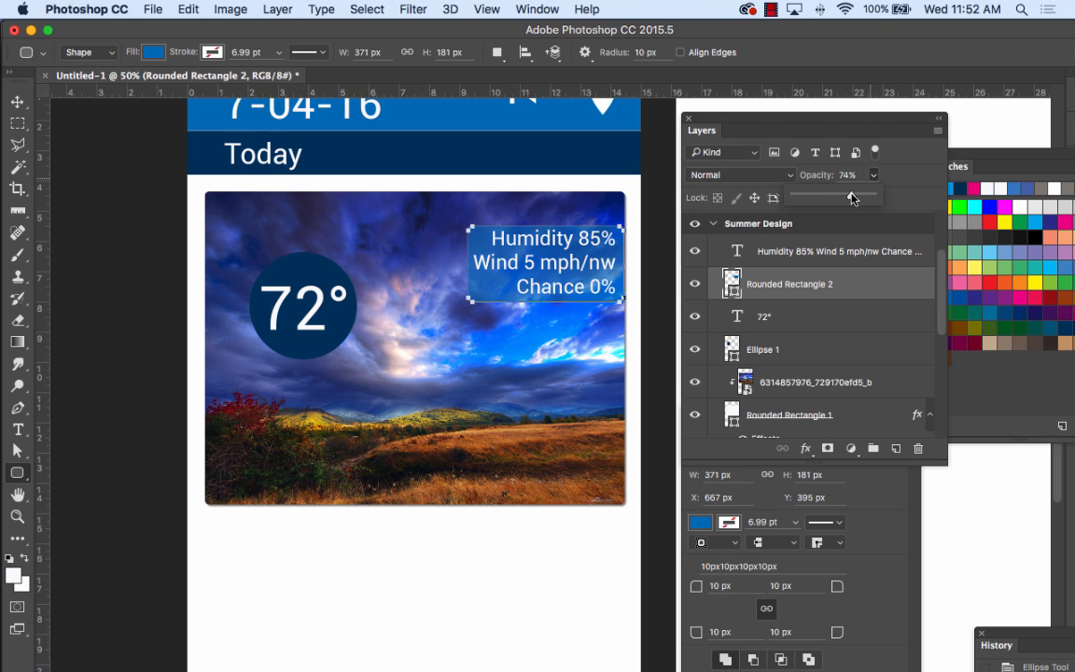
{"action": "left_click", "coordinate": [19, 100]}
{"action": "left_click", "coordinate": [149, 206]}
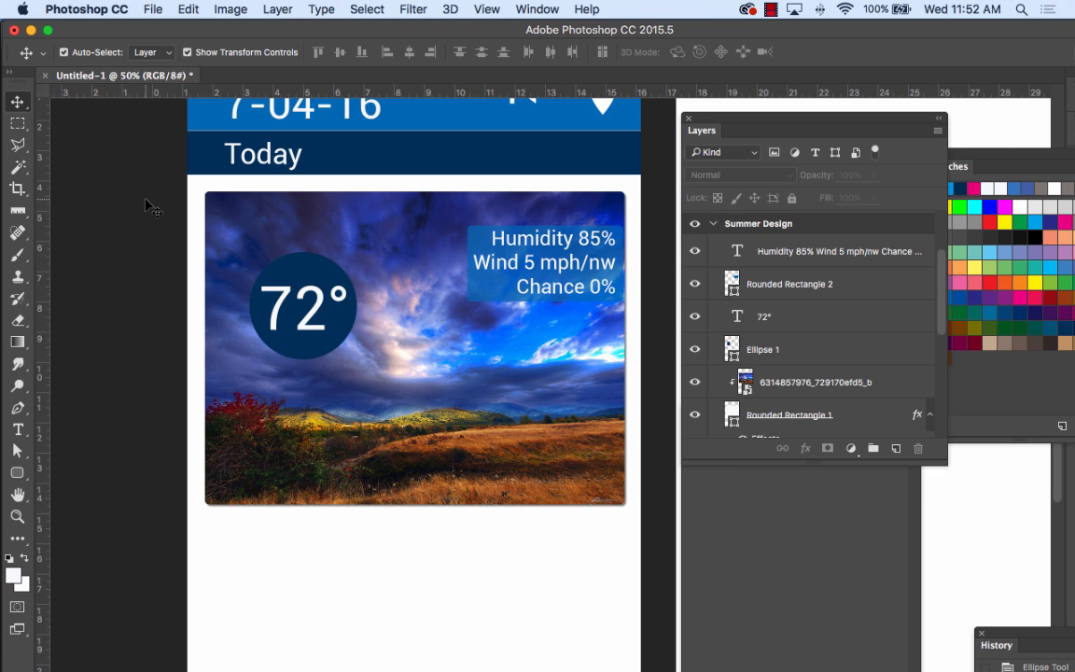
Link the 72° text layer and the navy circle layer behind it
{"action": "left_click", "coordinate": [304, 286]}
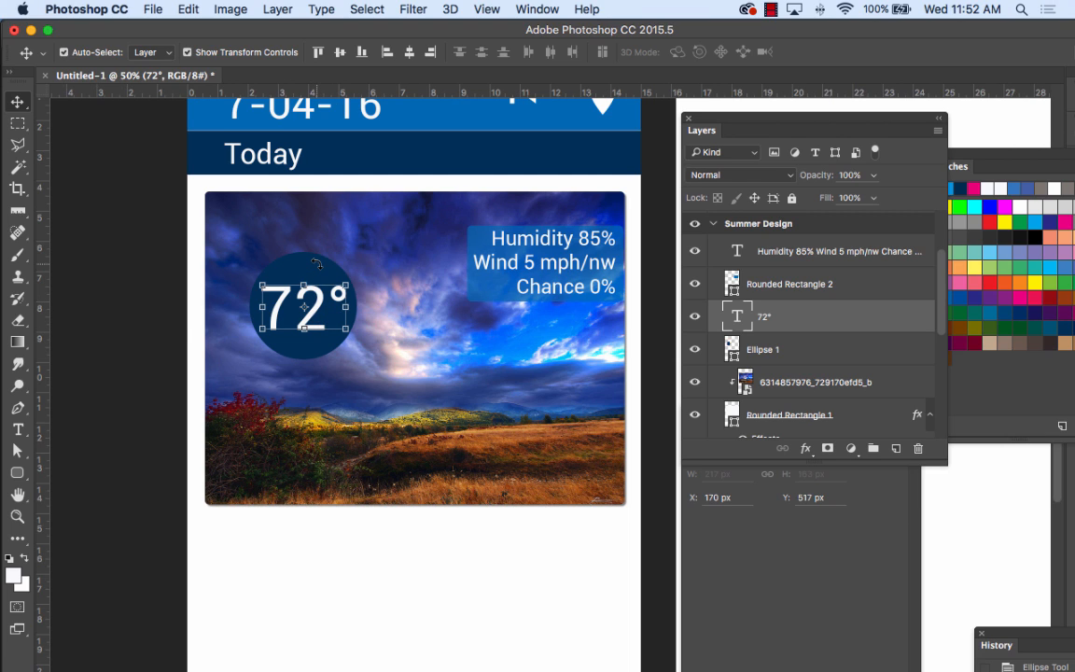
{"action": "left_click", "coordinate": [308, 270], "text": "shift"}
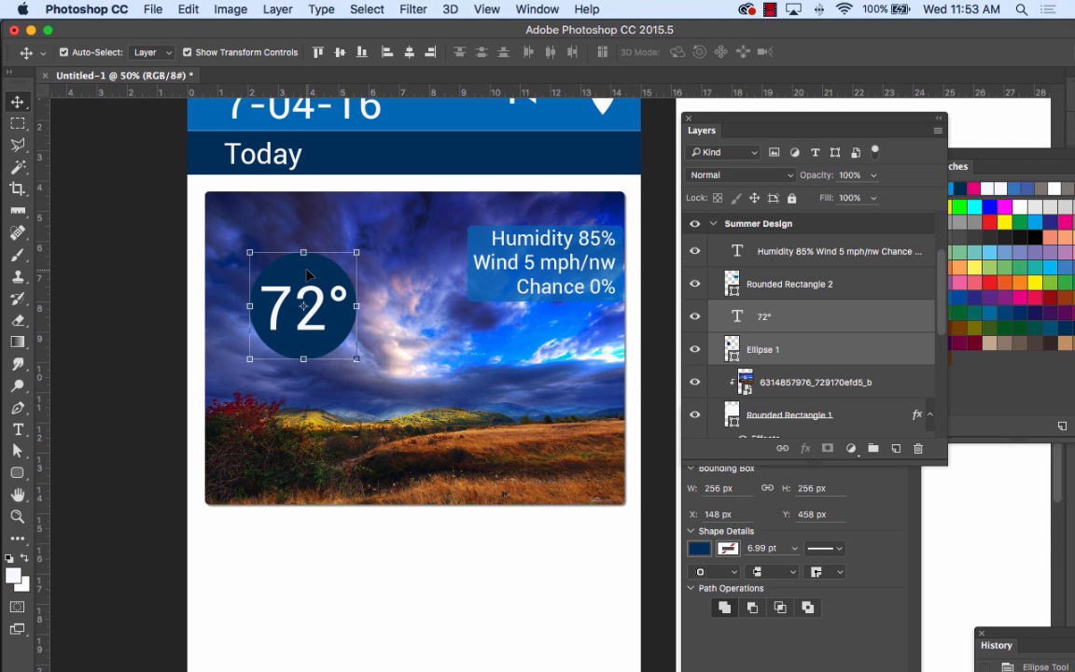
{"action": "left_click_drag", "start_coordinate": [725, 112], "coordinate": [672, 75]}
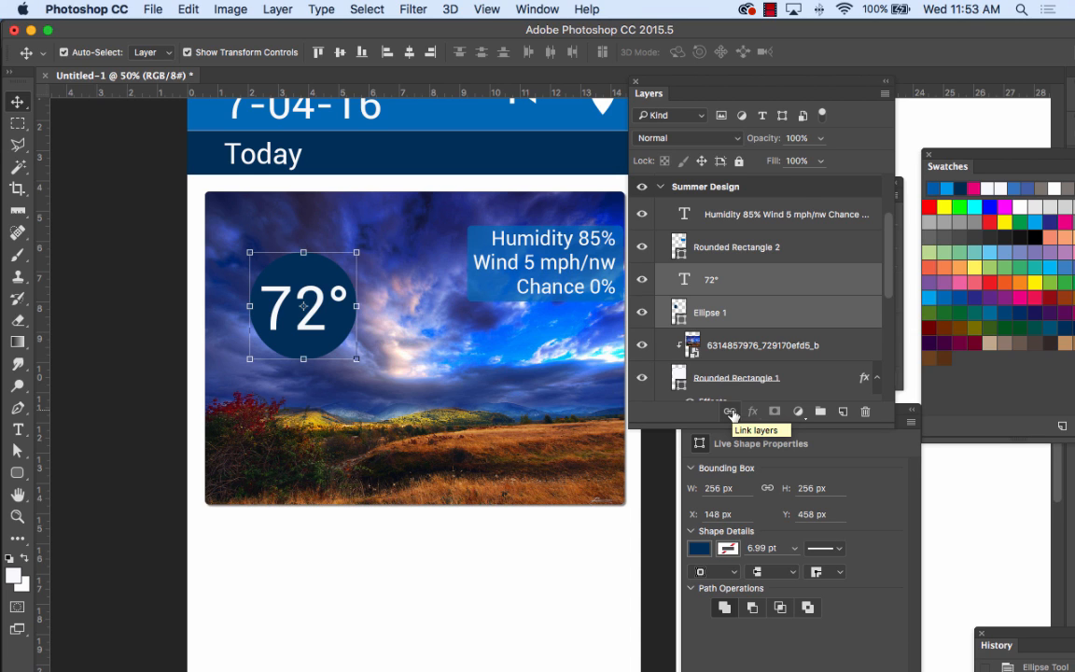
{"action": "left_click", "coordinate": [732, 413]}
Enlarge the layer list and select all Summer Design layers from Rectangle 1 up to the Humidity text layer
{"action": "key", "text": "super+minus"}
{"action": "key", "text": "super+minus"}
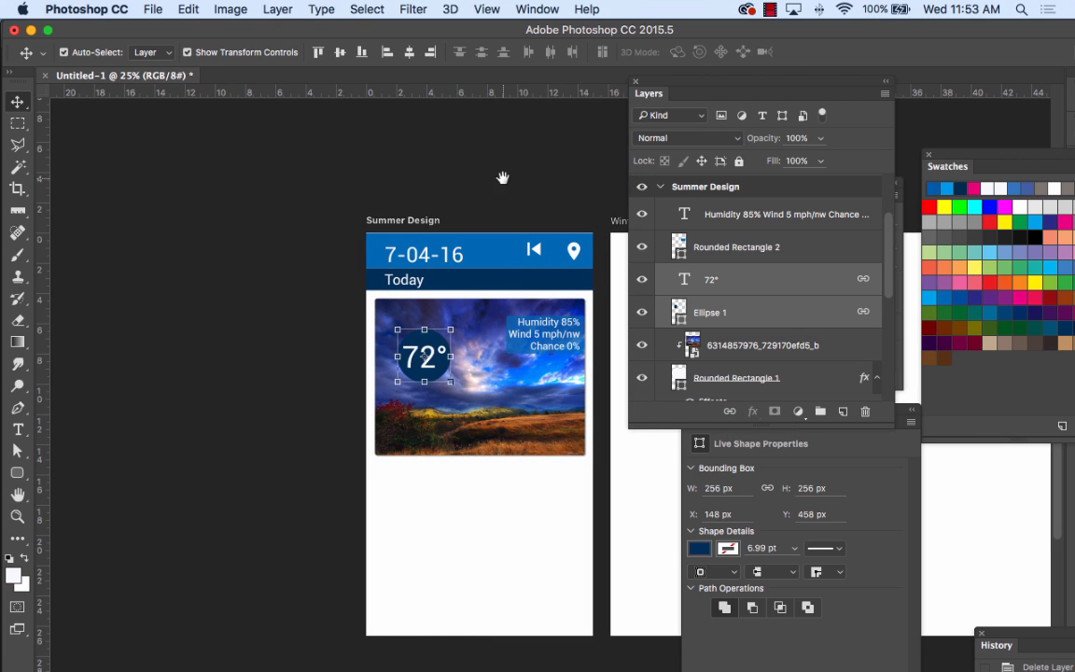
{"action": "scroll", "coordinate": [283, 156], "scroll_direction": "right", "scroll_amount": 5}
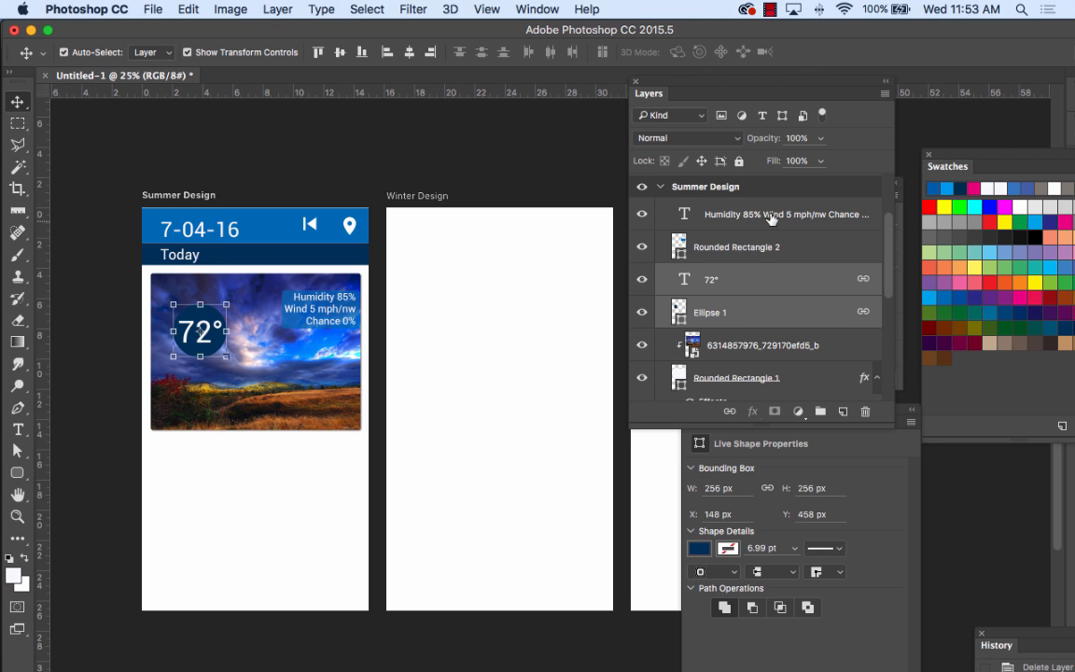
{"action": "left_click_drag", "start_coordinate": [892, 428], "coordinate": [950, 642]}
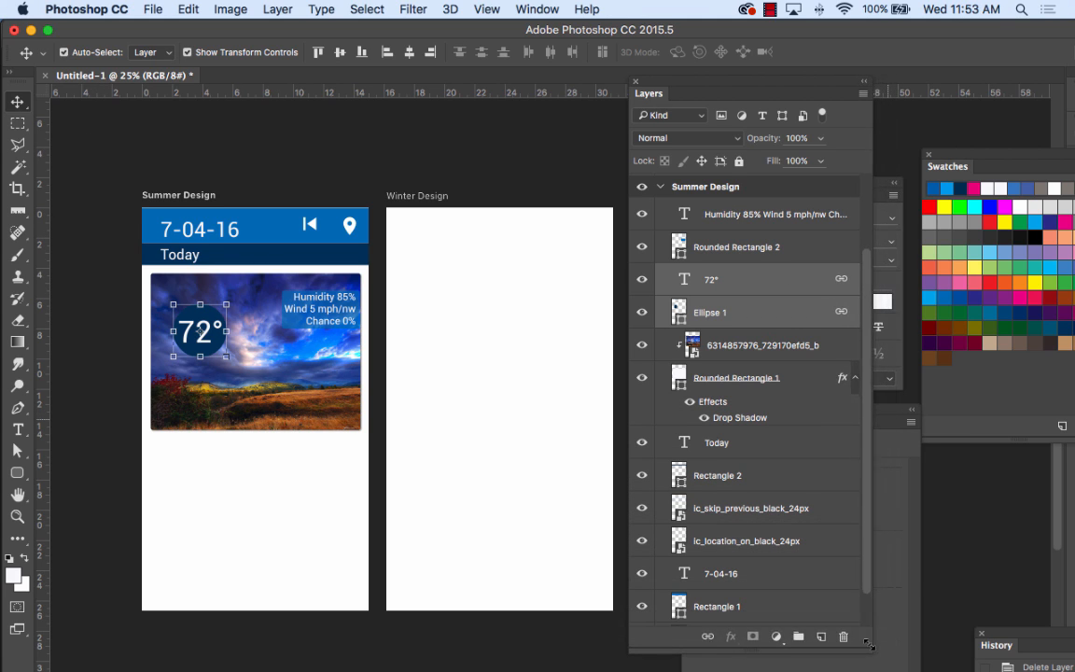
{"action": "left_click", "coordinate": [752, 607]}
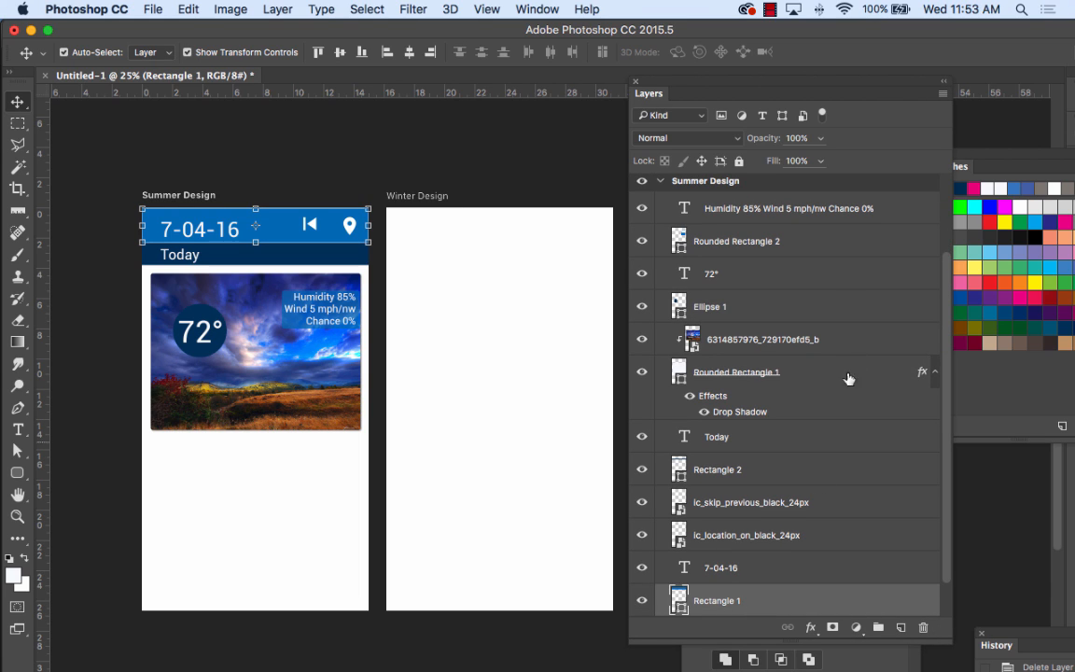
{"action": "scroll", "coordinate": [765, 327], "scroll_direction": "up", "scroll_amount": 3}
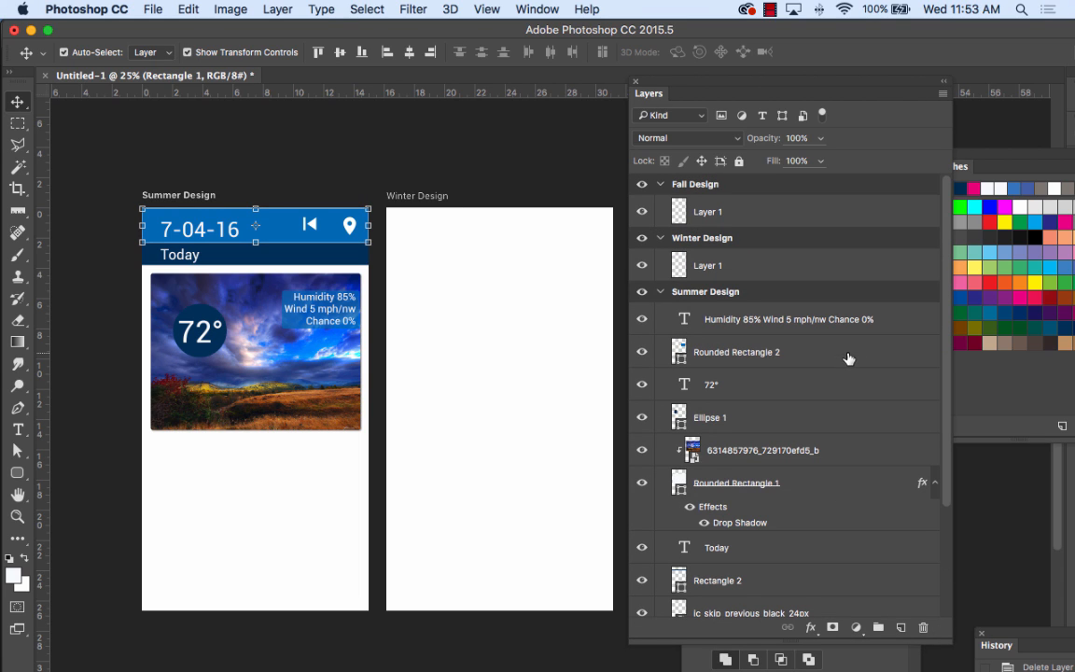
{"action": "left_click", "coordinate": [773, 323], "text": "shift"}
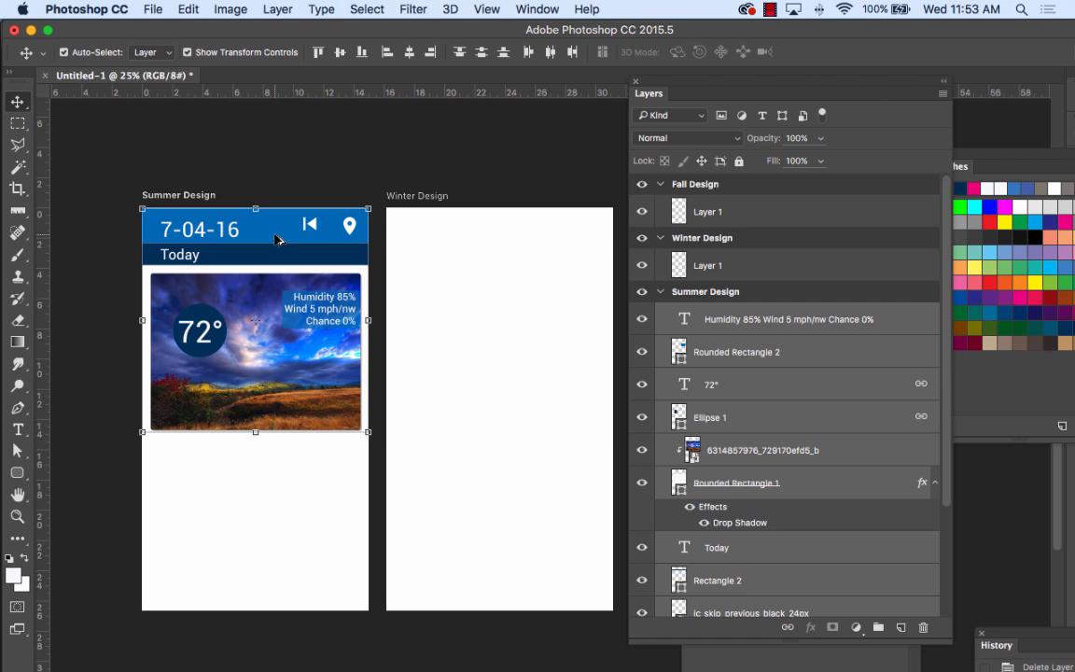
Try to copy the selected Summer Design layers by moving duplicates across the canvas onto the Winter Design artboard, and undo it
{"action": "left_click_drag", "start_coordinate": [272, 239], "coordinate": [729, 255]}
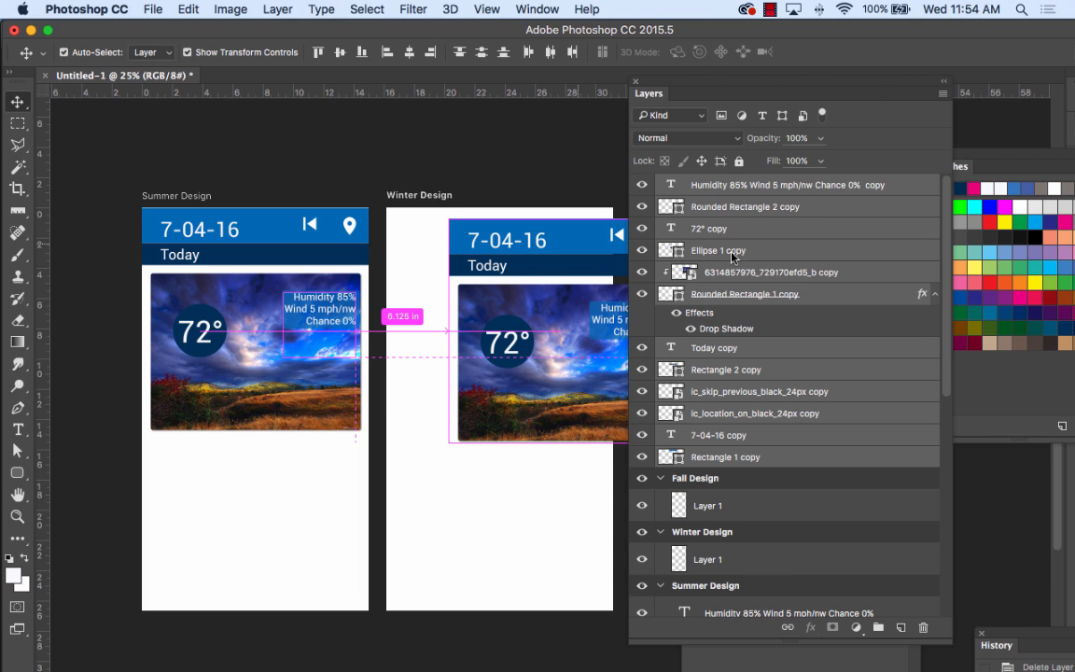
{"action": "key", "text": "super+z"}
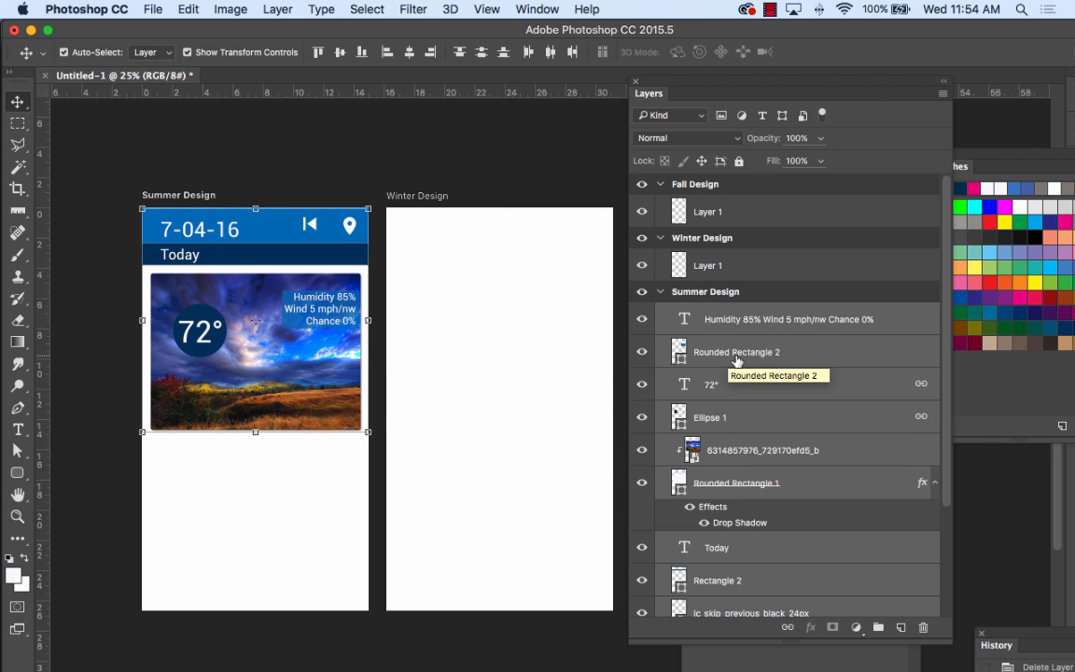
{"action": "left_click", "coordinate": [187, 8]}
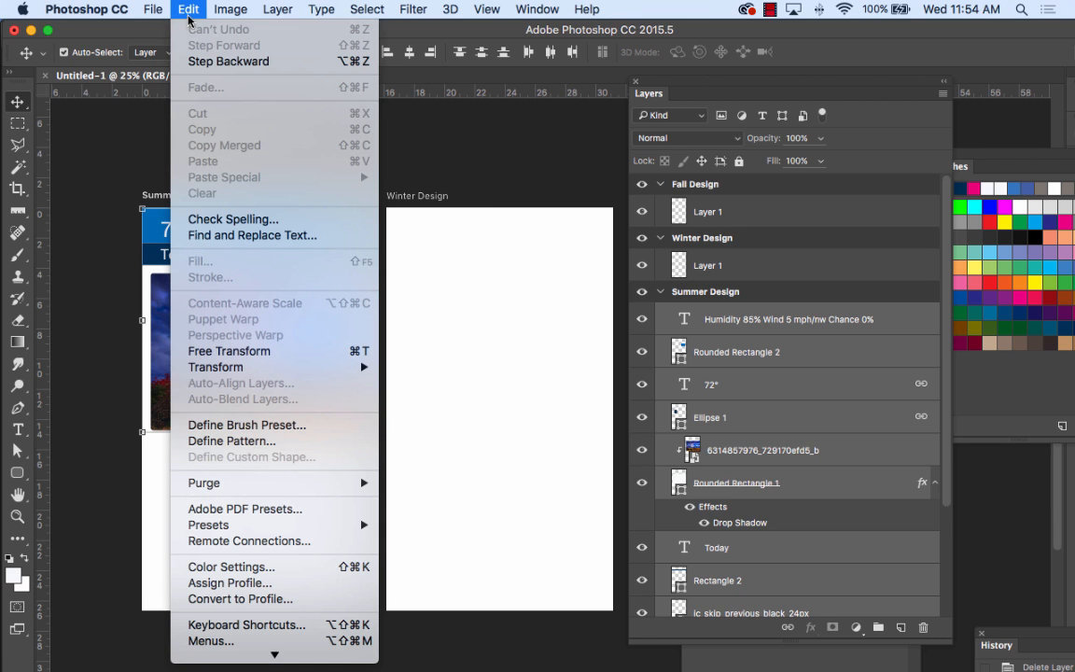
{"action": "left_click", "coordinate": [187, 8]}
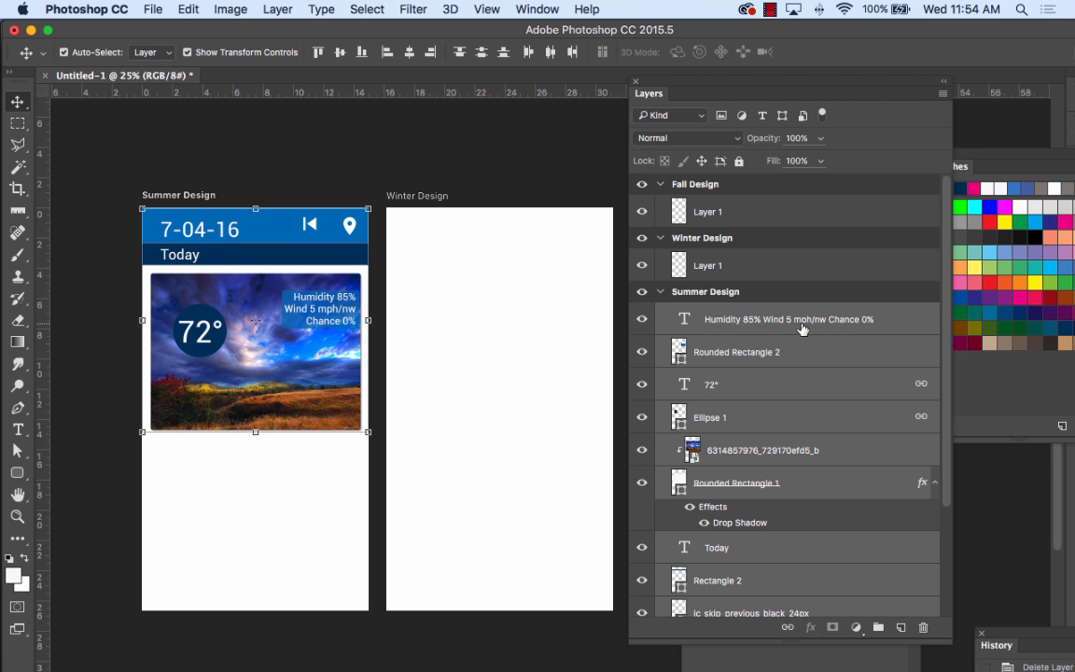
Try to duplicate the selected layers within the layer stack into the Winter Design artboard, and undo the duplication
{"action": "left_click_drag", "start_coordinate": [801, 325], "coordinate": [735, 248]}
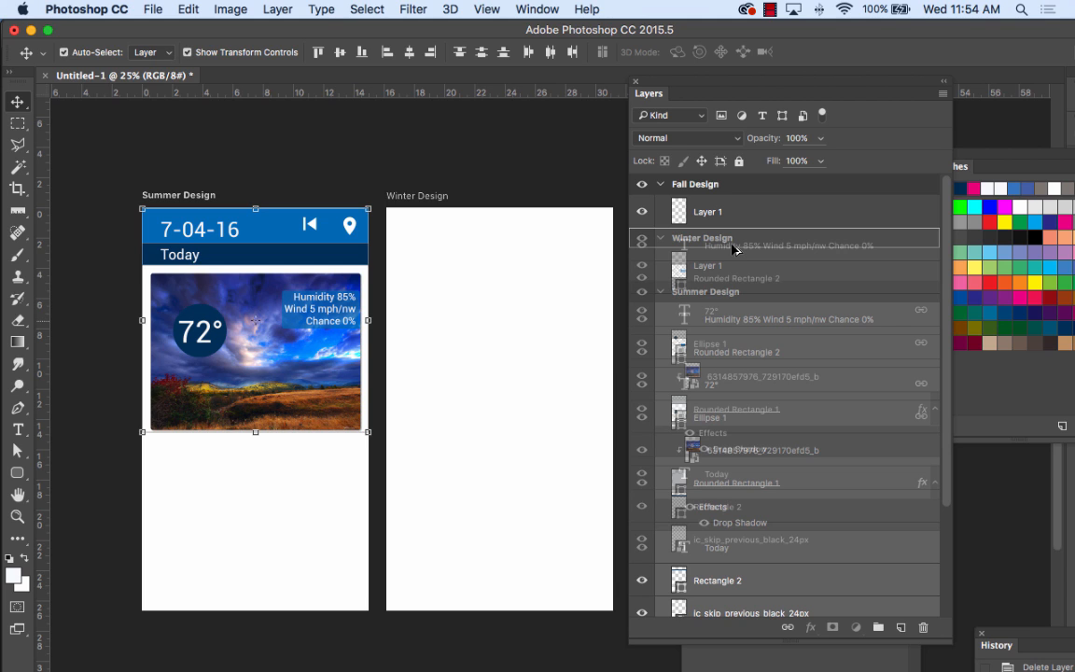
{"action": "left_click_drag", "start_coordinate": [736, 248], "coordinate": [735, 249]}
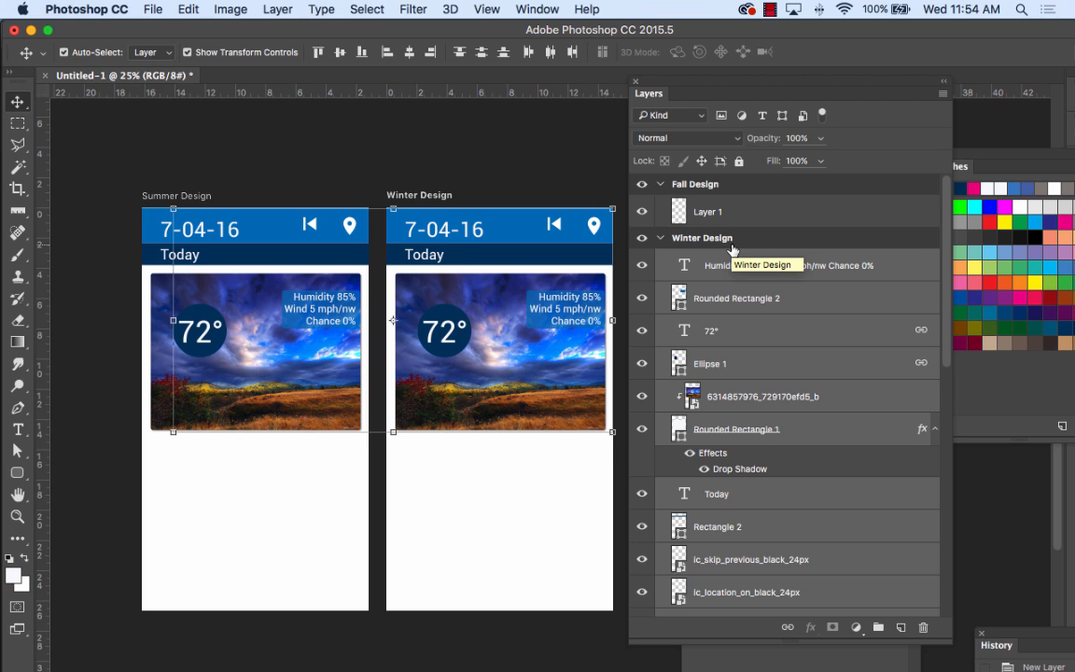
{"action": "left_click", "coordinate": [182, 9]}
{"action": "left_click", "coordinate": [193, 30]}
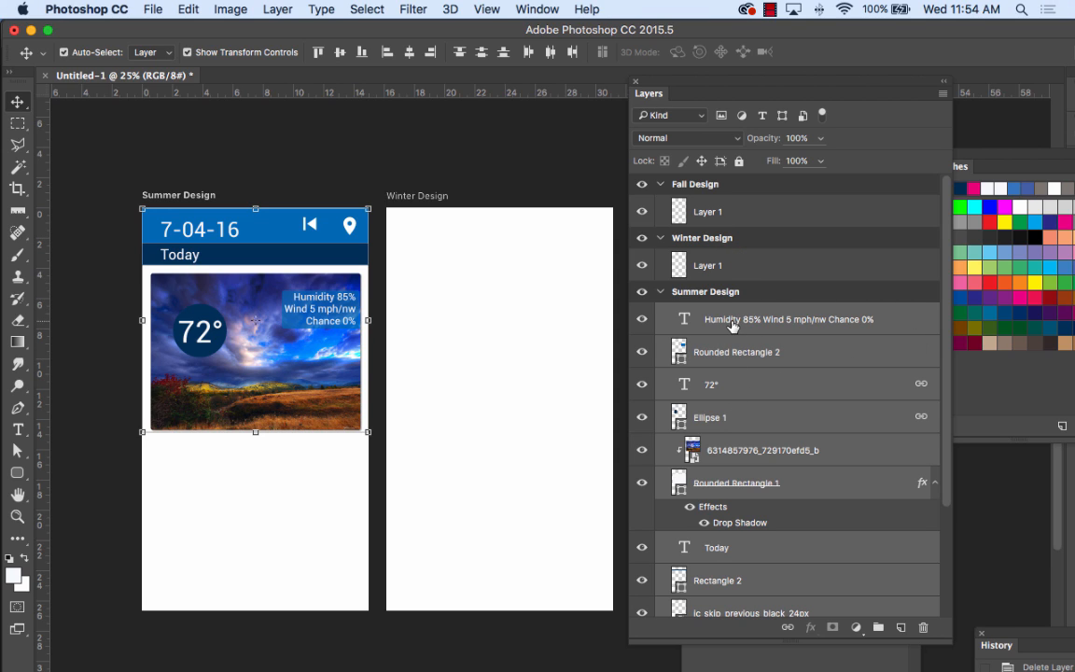
Duplicate the selected Summer Design layers into the Winter Design artboard, above its Layer 1
{"action": "left_click_drag", "start_coordinate": [733, 324], "coordinate": [733, 262]}
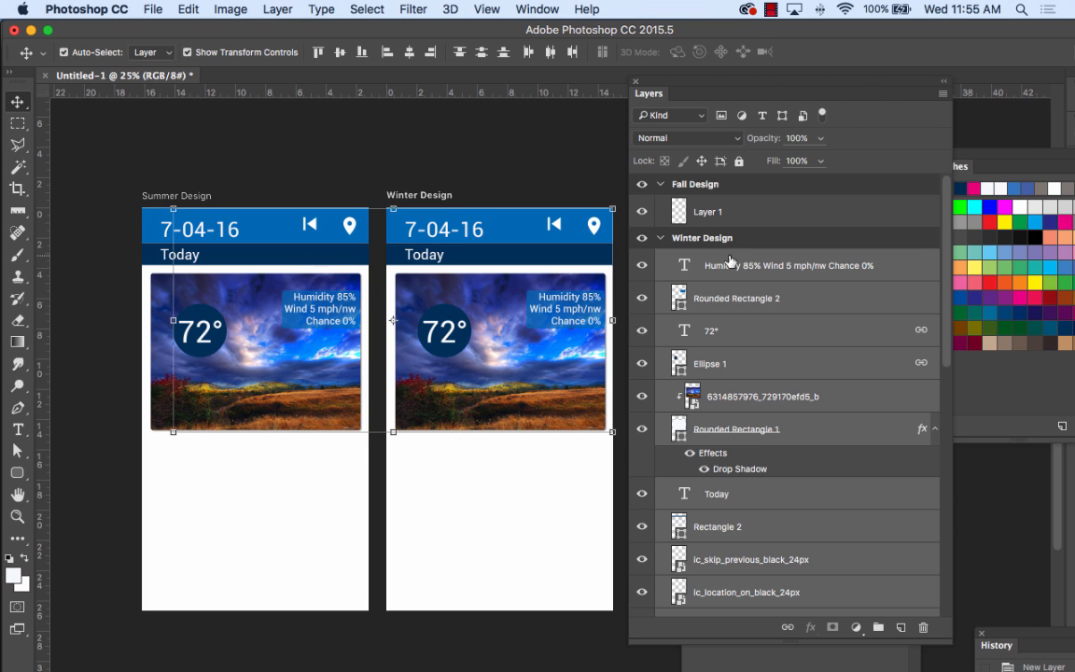
{"action": "left_click", "coordinate": [770, 9]}
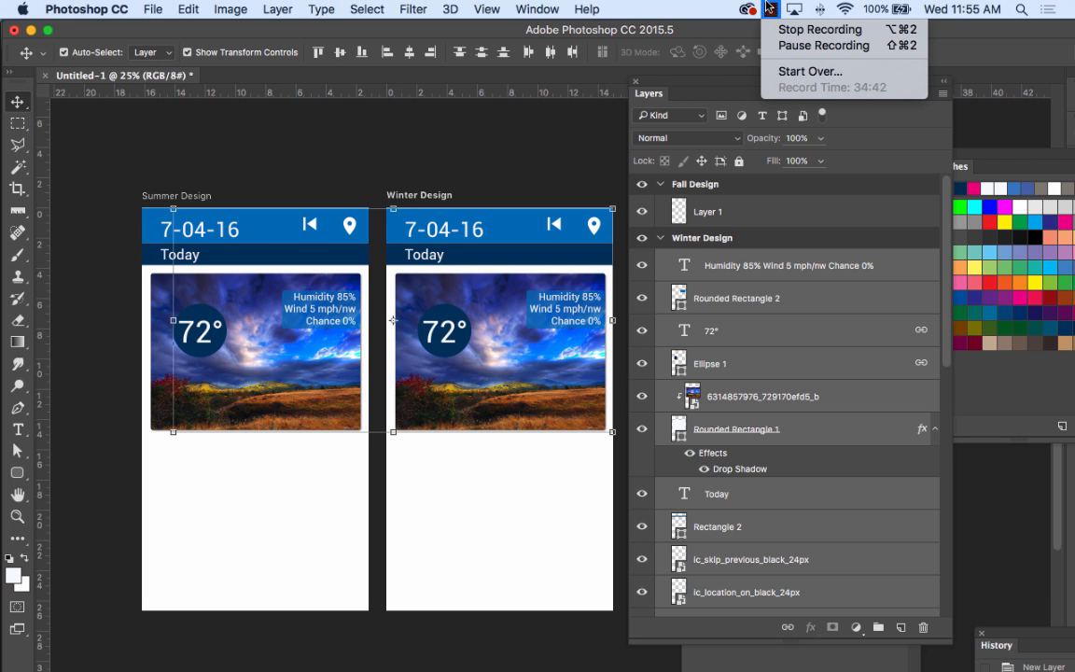
{"action": "left_click", "coordinate": [822, 45]}
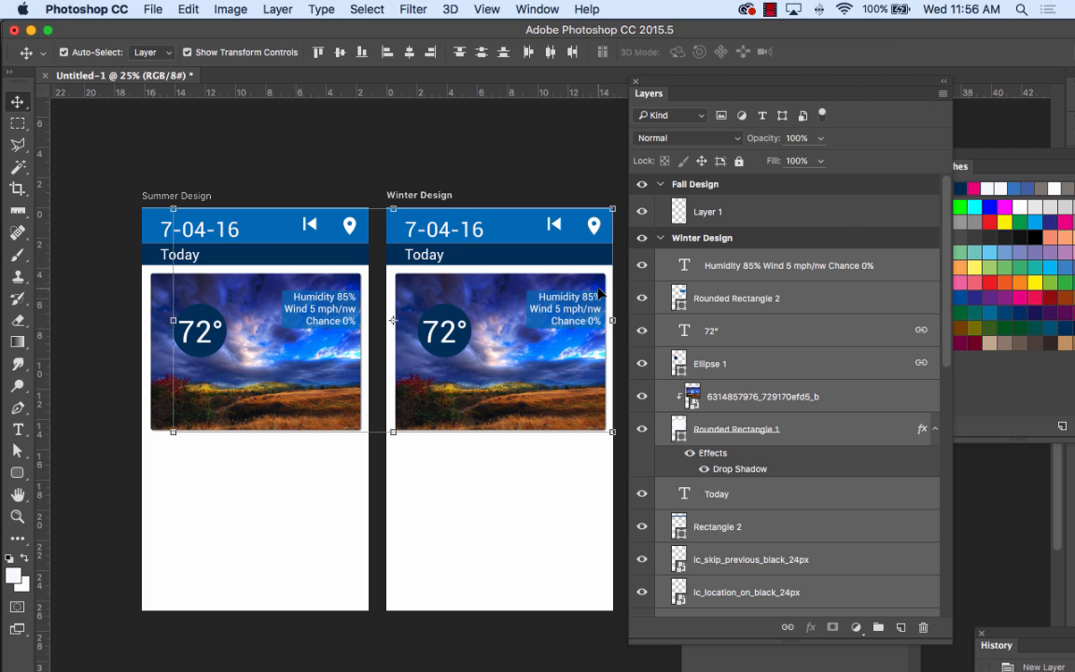
Collapse the Summer Design artboard in the layer list and lock everything in it
{"action": "left_click", "coordinate": [521, 511]}
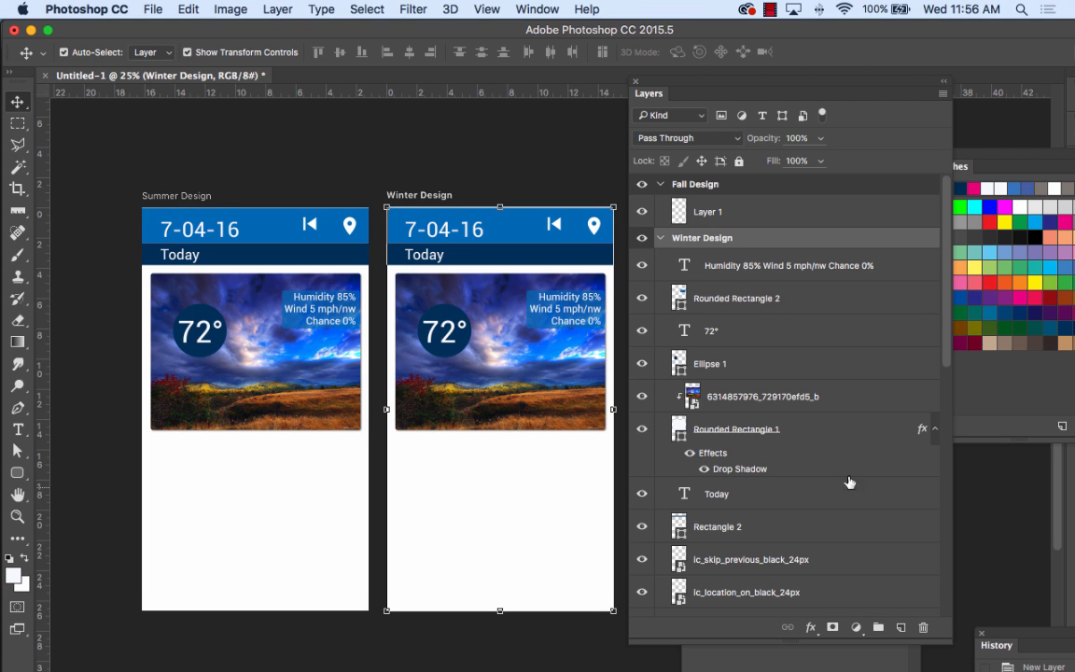
{"action": "scroll", "coordinate": [855, 329], "scroll_direction": "down", "scroll_amount": 3}
{"action": "scroll", "coordinate": [847, 440], "scroll_direction": "down", "scroll_amount": 5}
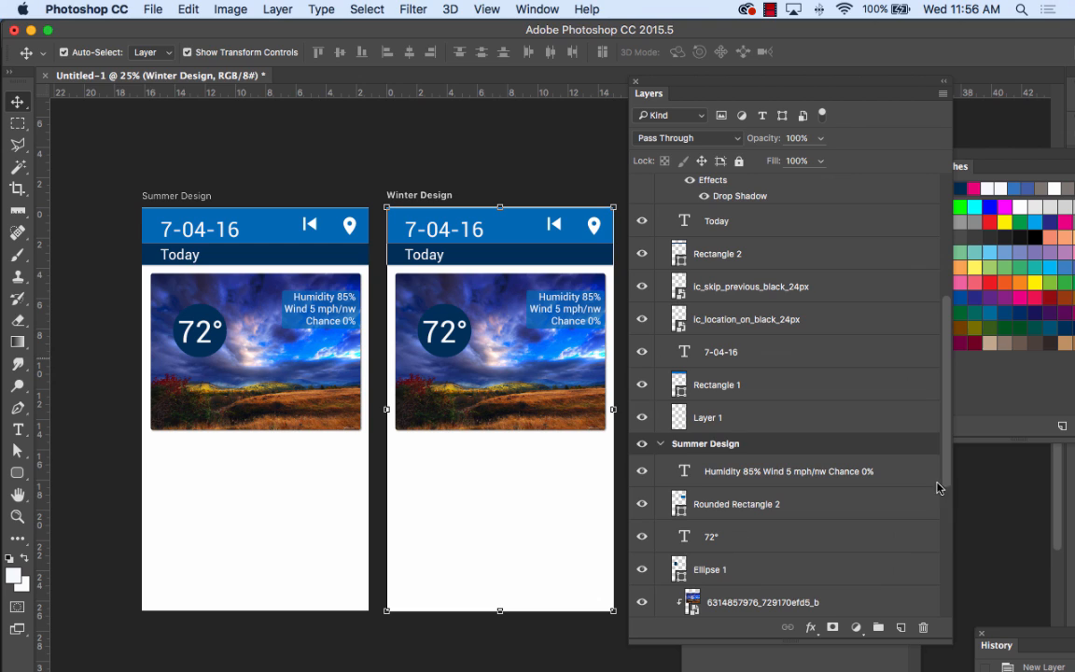
{"action": "key", "text": "shift+v"}
{"action": "left_click", "coordinate": [661, 445]}
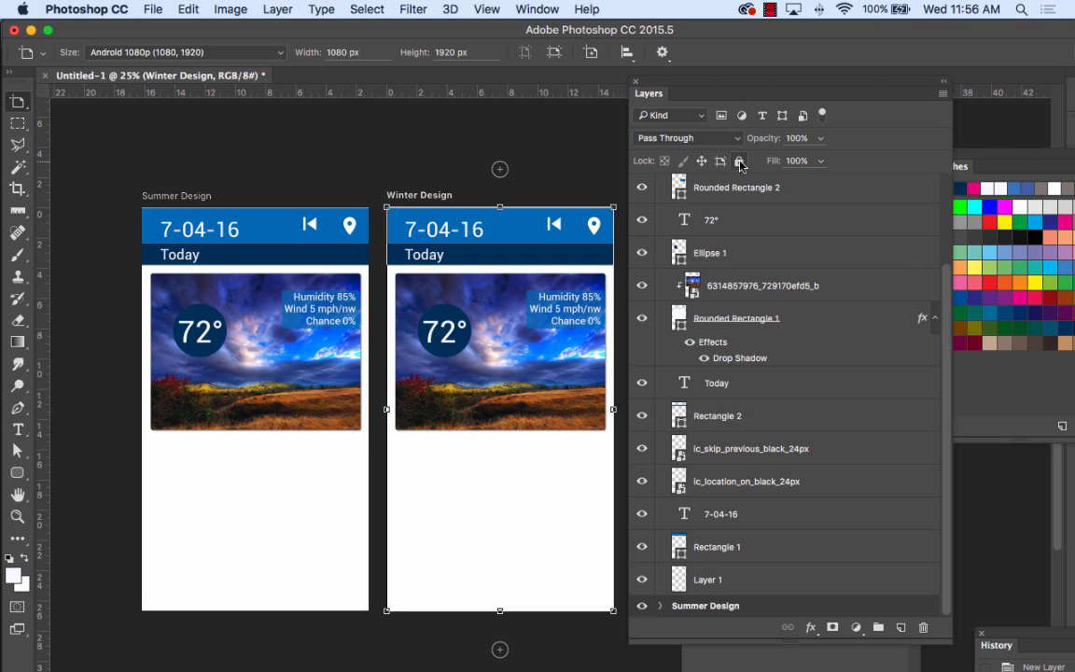
{"action": "left_click", "coordinate": [740, 161]}
{"action": "left_click", "coordinate": [739, 161]}
{"action": "left_click", "coordinate": [725, 608]}
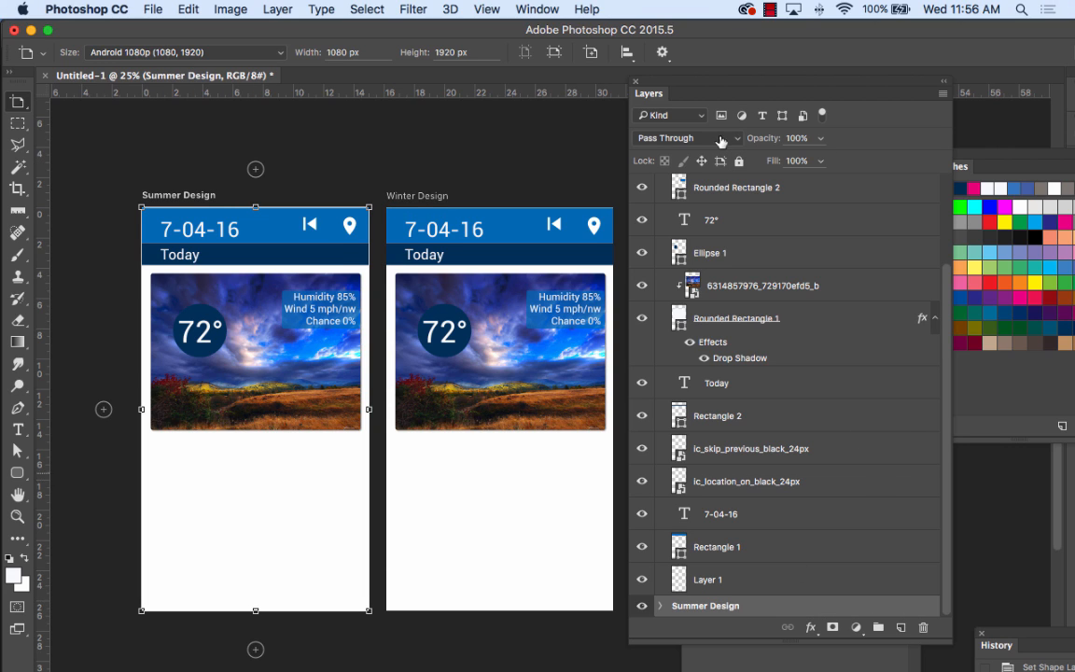
{"action": "left_click", "coordinate": [739, 162]}
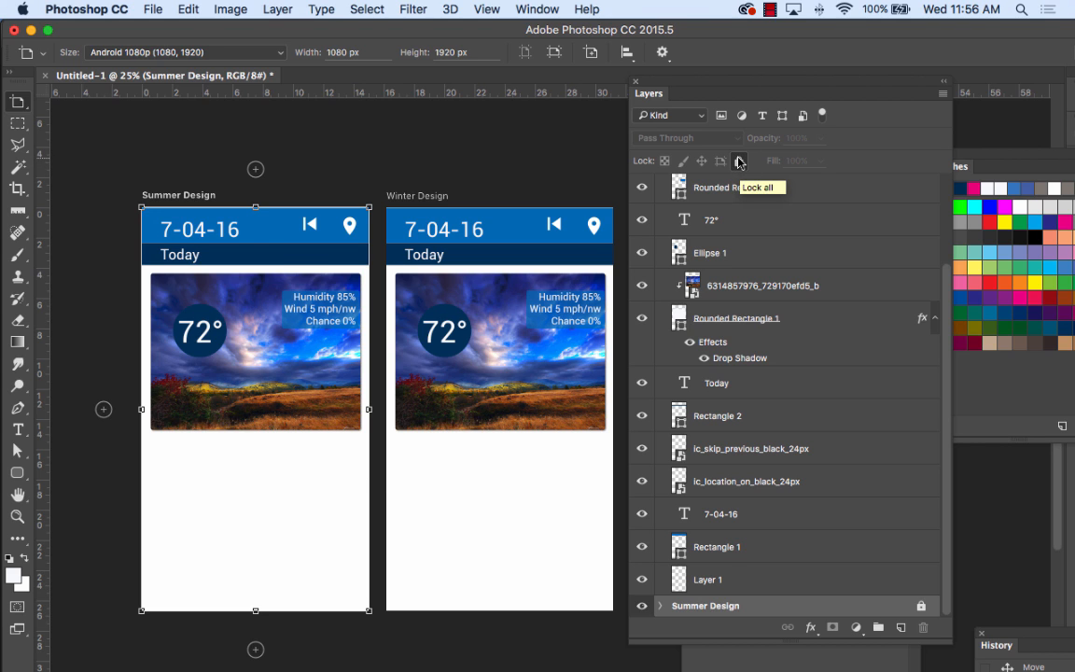
Try to move the locked Summer Design elements with the Move tool, dismiss the alert and collapse the artboard's layers again
{"action": "key", "text": "v"}
{"action": "left_click_drag", "start_coordinate": [263, 235], "coordinate": [226, 316]}
{"action": "left_click_drag", "start_coordinate": [253, 269], "coordinate": [241, 311]}
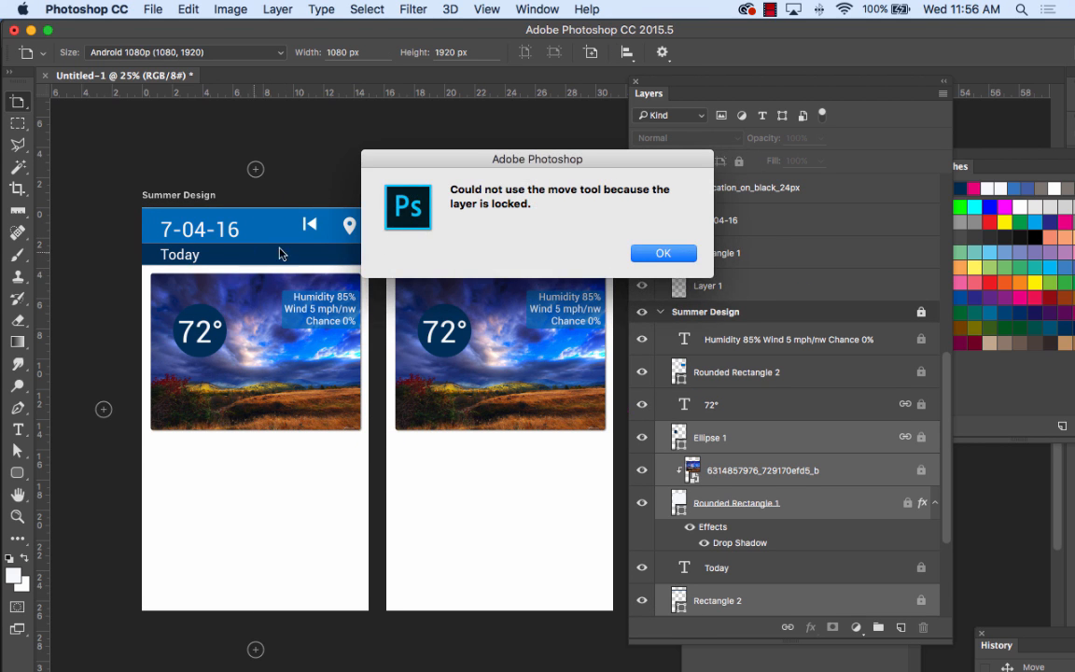
{"action": "left_click", "coordinate": [661, 252]}
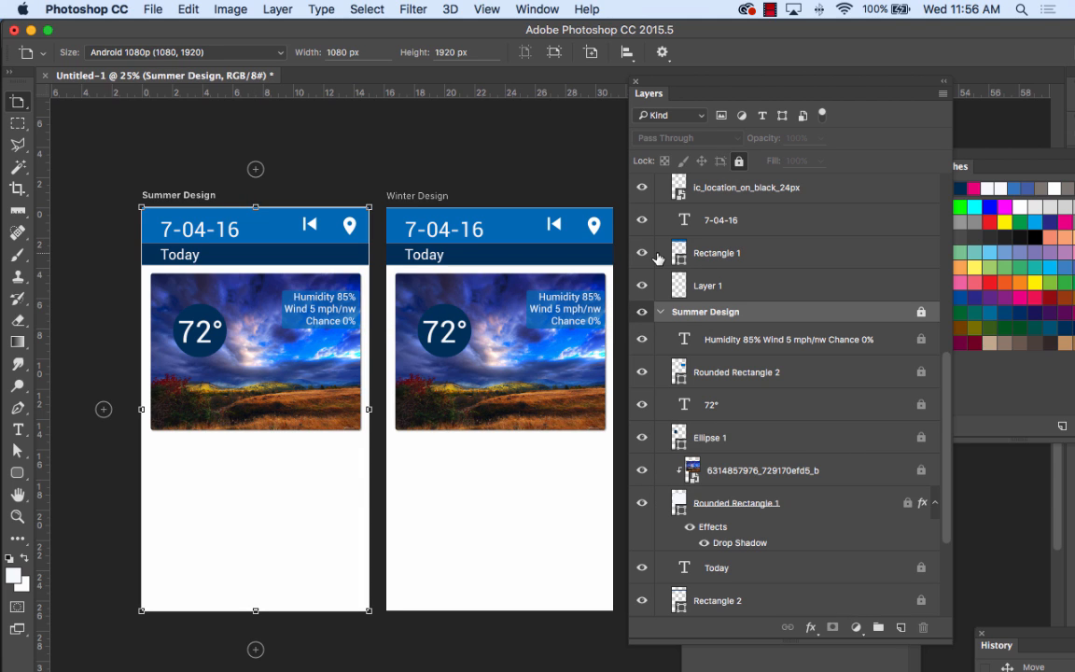
{"action": "left_click", "coordinate": [660, 311]}
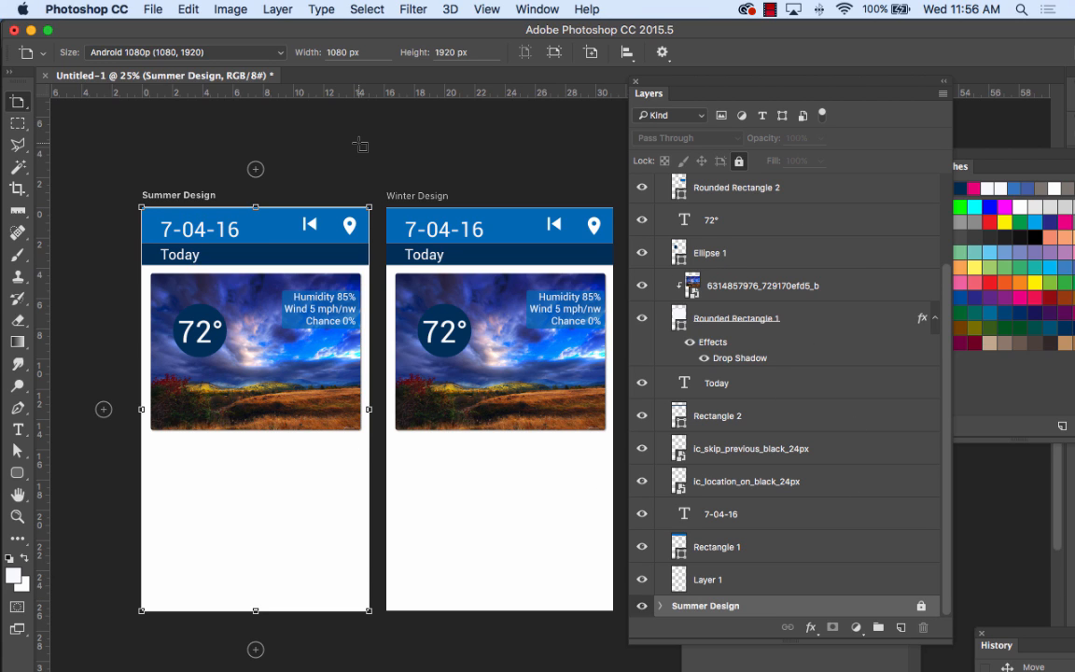
{"action": "left_click", "coordinate": [142, 8]}
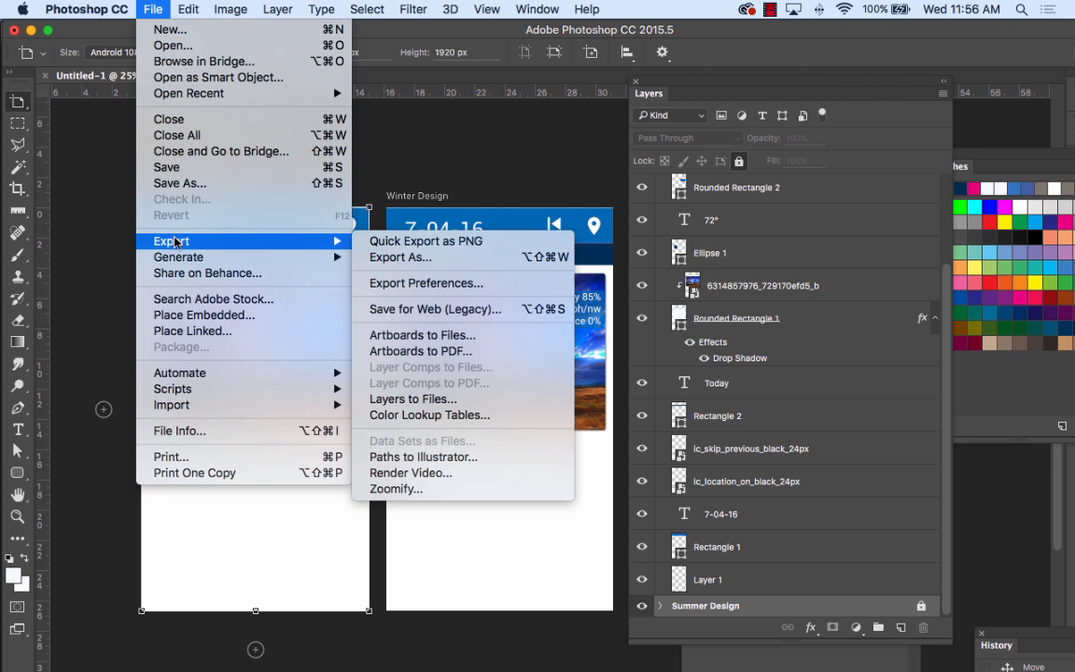
{"action": "left_click", "coordinate": [188, 317]}
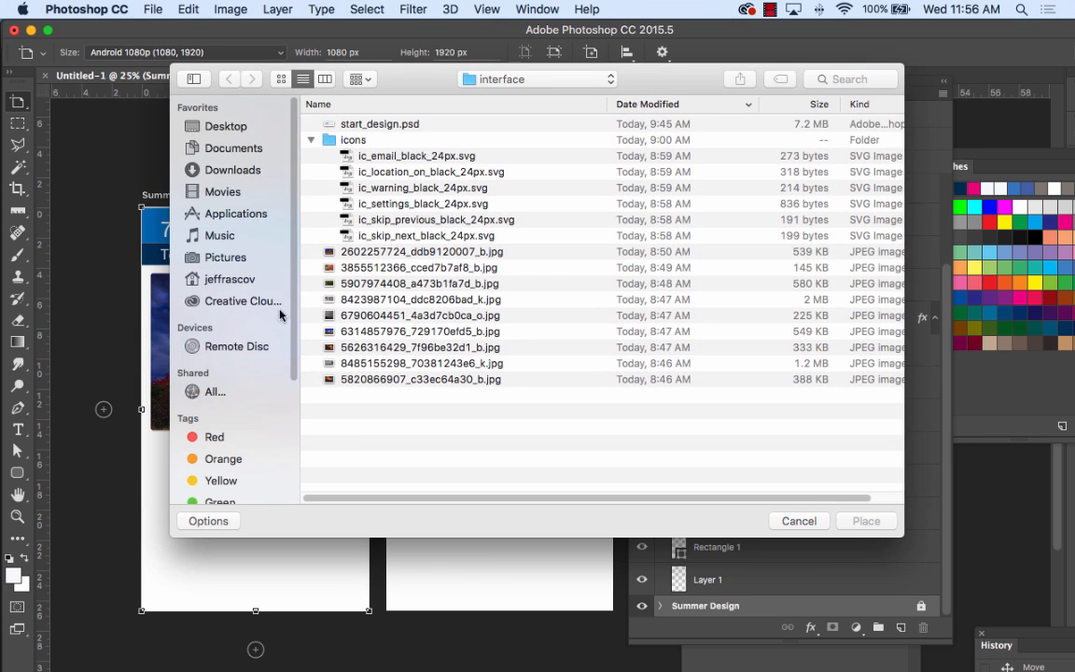
{"action": "left_click", "coordinate": [378, 299]}
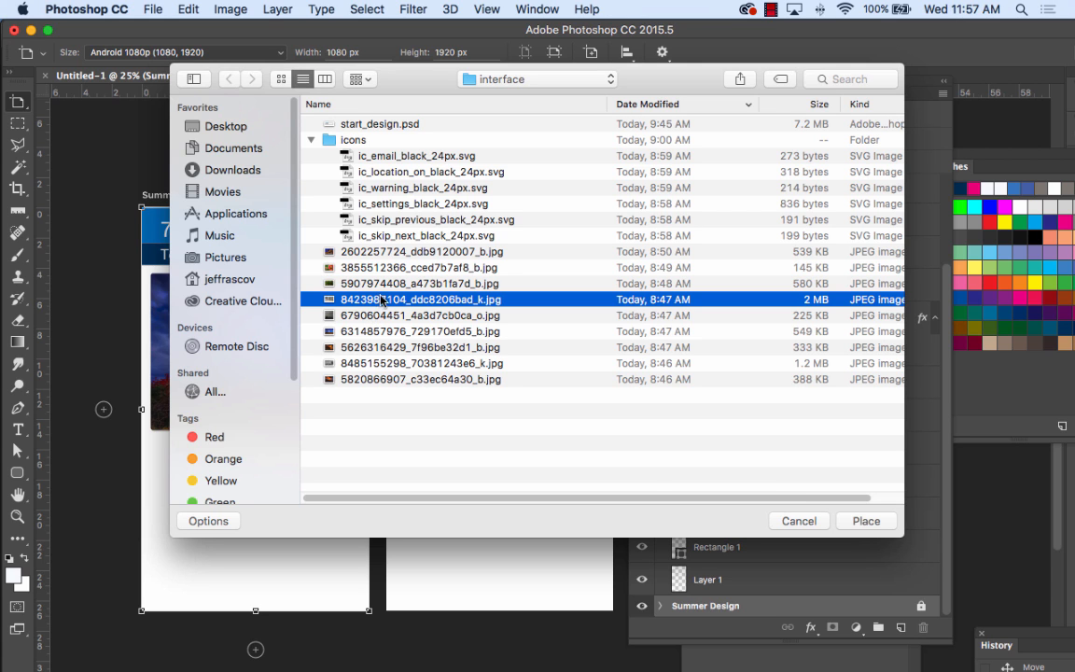
{"action": "left_click", "coordinate": [859, 521]}
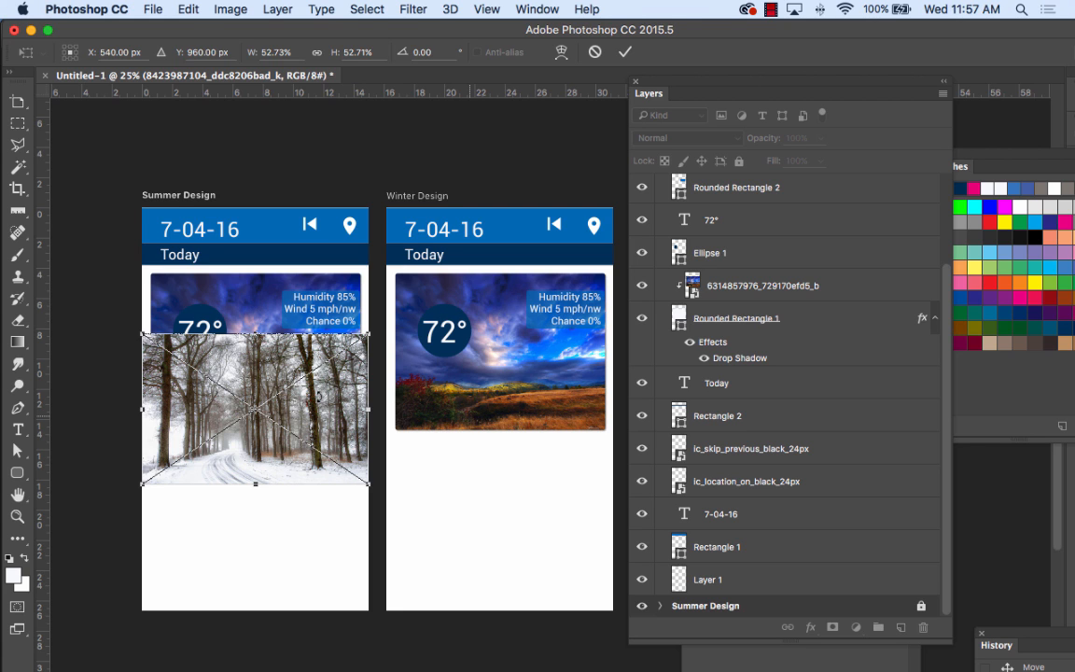
Try to move the placed snowy forest photo over to the Winter Design artboard, and undo the move
{"action": "left_click_drag", "start_coordinate": [261, 384], "coordinate": [504, 418]}
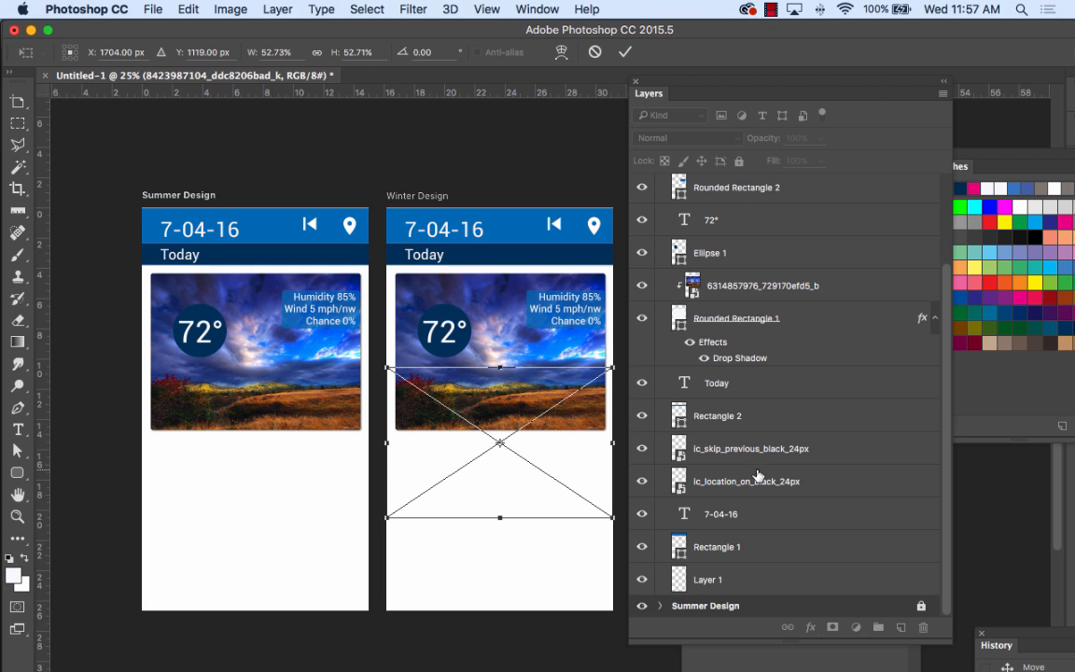
{"action": "scroll", "coordinate": [767, 493], "scroll_direction": "up", "scroll_amount": 3}
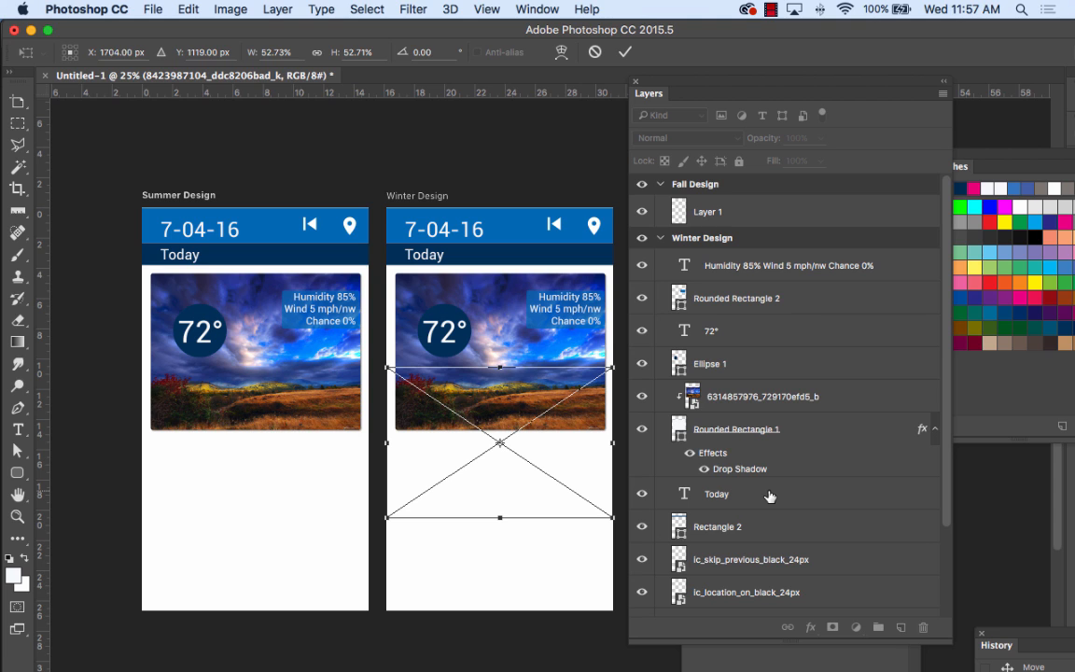
{"action": "scroll", "coordinate": [744, 432], "scroll_direction": "down", "scroll_amount": 3}
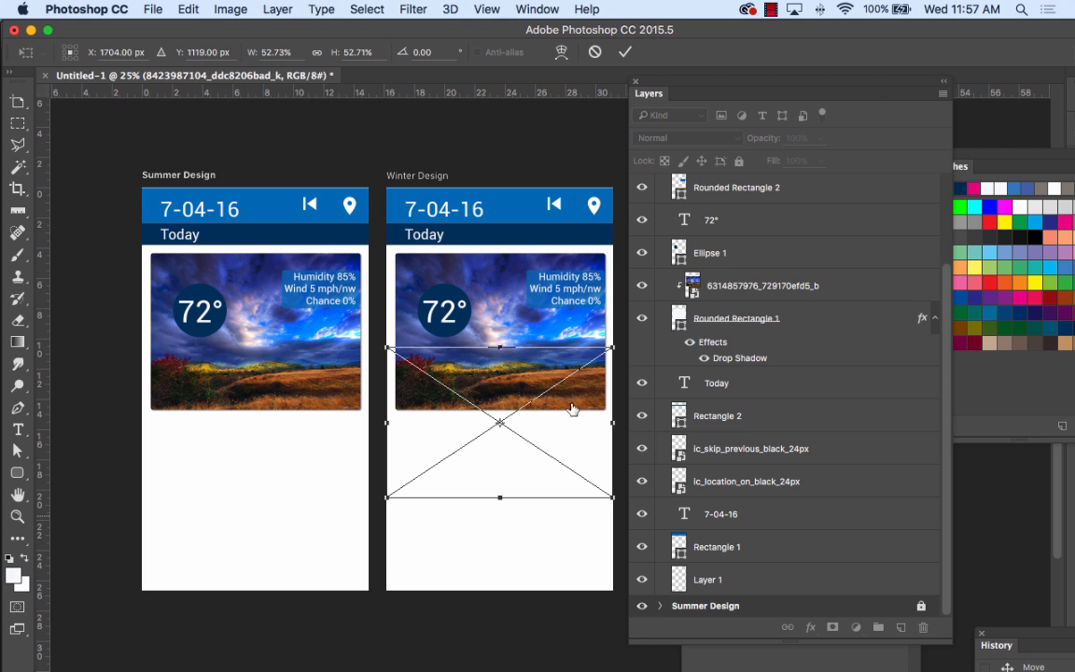
{"action": "left_click", "coordinate": [188, 10]}
{"action": "left_click", "coordinate": [189, 35]}
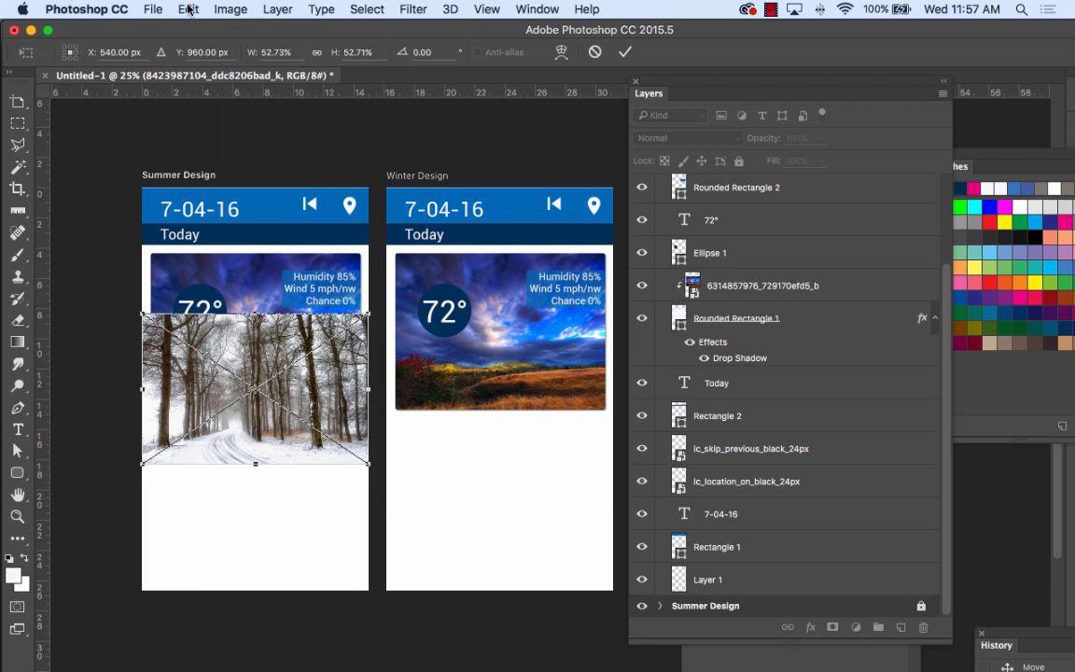
Cancel placing the snowy forest photo on the Summer Design artboard
{"action": "left_click", "coordinate": [186, 10]}
{"action": "left_click", "coordinate": [191, 30]}
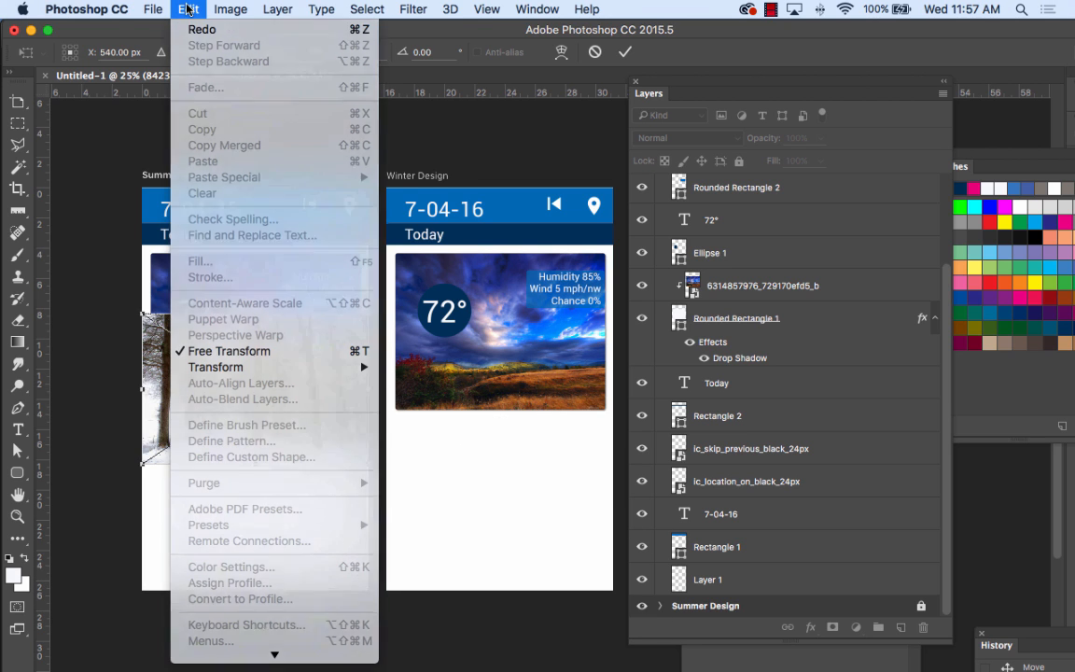
{"action": "key", "text": "Escape"}
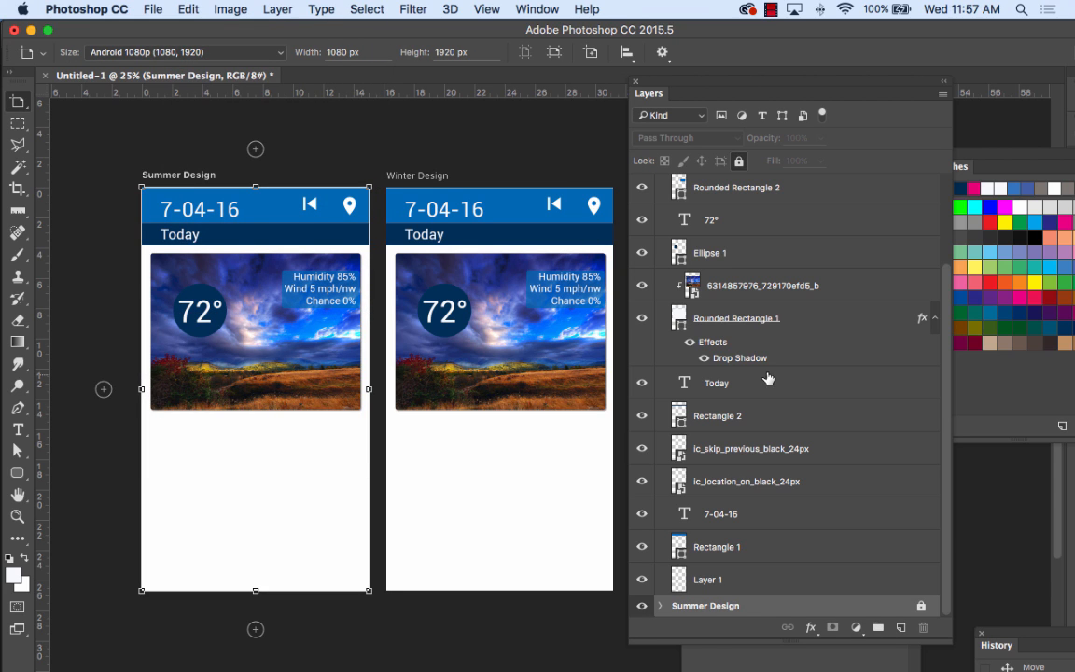
{"action": "scroll", "coordinate": [766, 311], "scroll_direction": "up", "scroll_amount": 3}
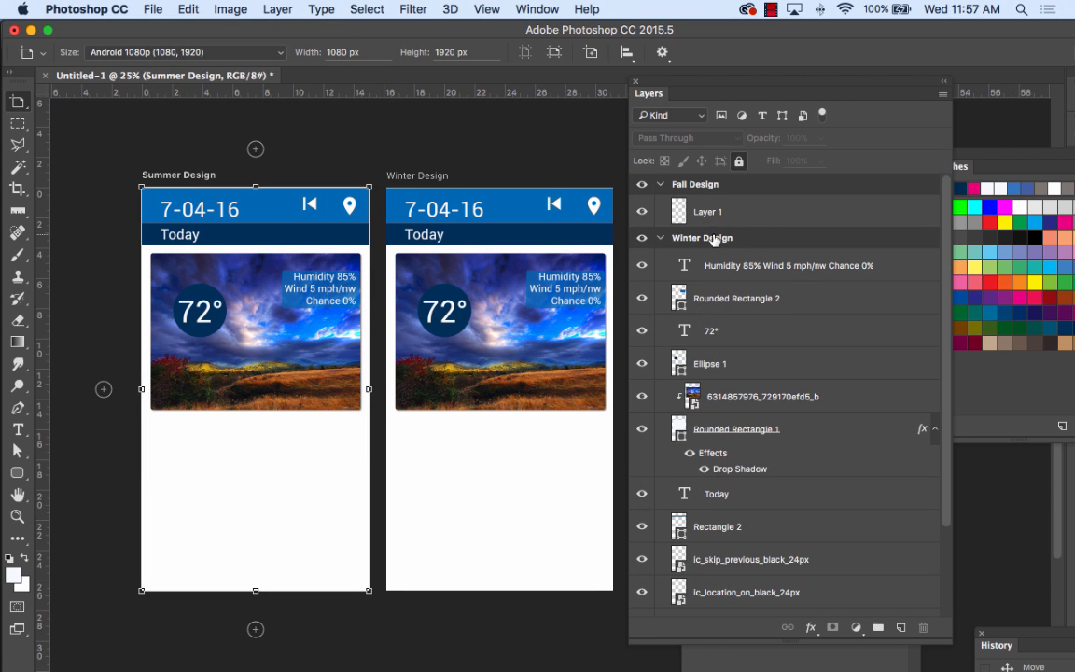
{"action": "left_click", "coordinate": [715, 239]}
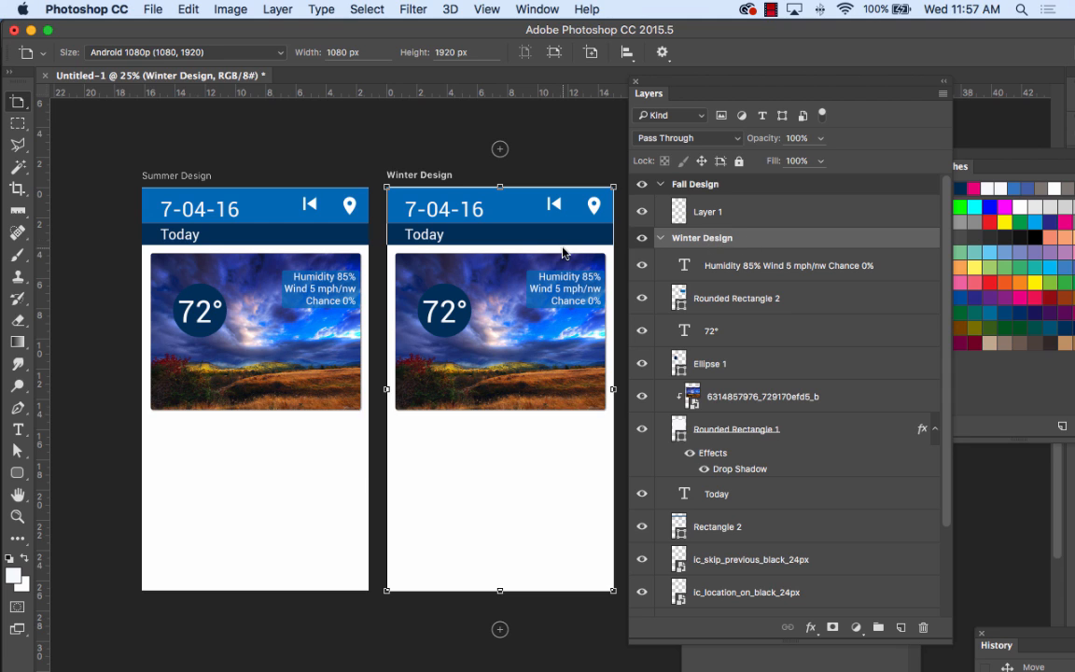
{"action": "left_click", "coordinate": [149, 8]}
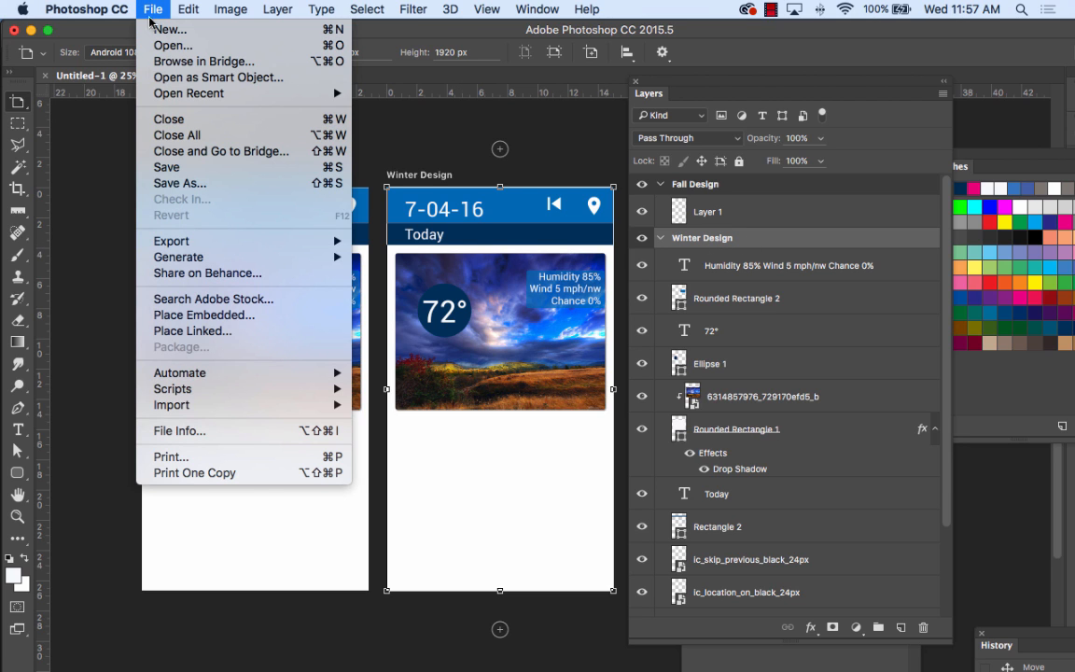
{"action": "left_click", "coordinate": [196, 314]}
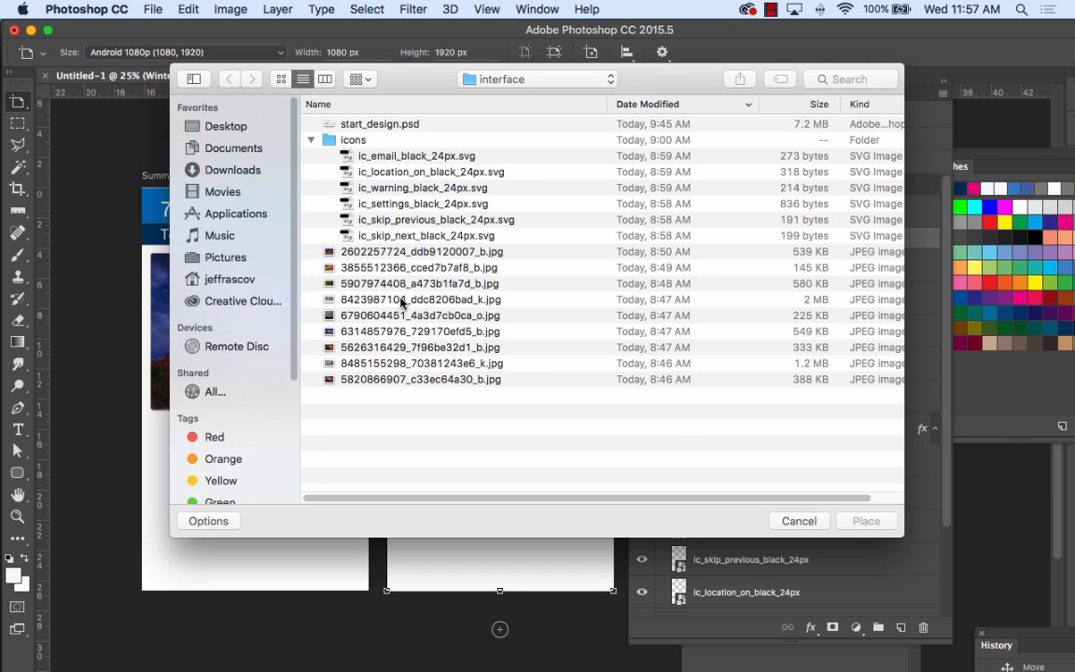
{"action": "left_click", "coordinate": [401, 302]}
{"action": "left_click", "coordinate": [861, 521]}
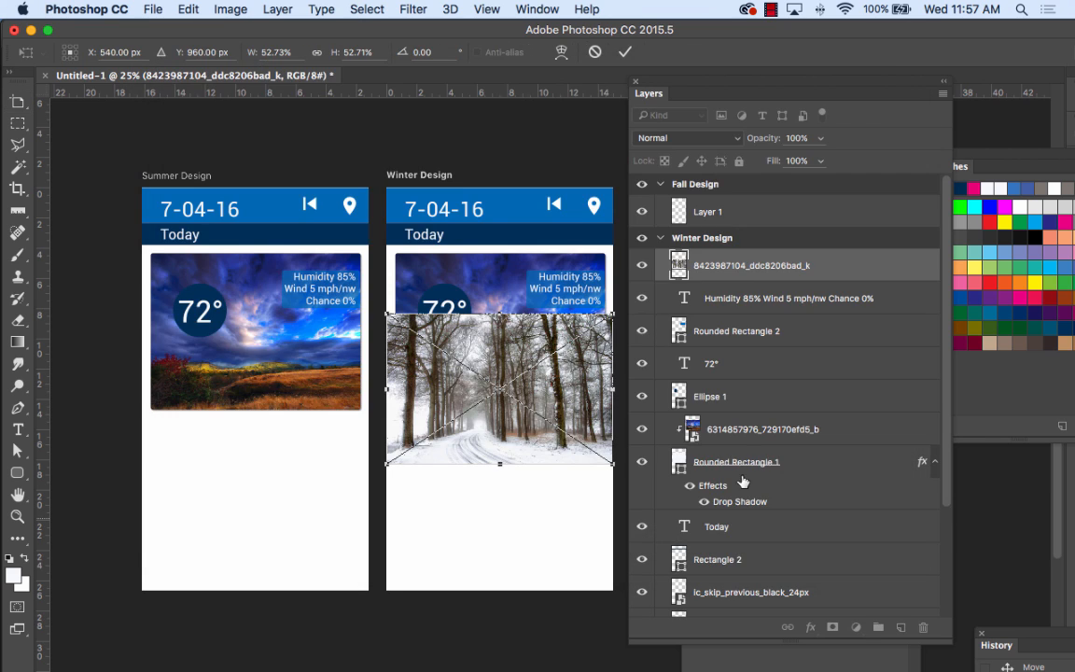
Move the snowy forest photo up over the winter weather card, enlarge it to about 55.7% and commit the placement
{"action": "left_click_drag", "start_coordinate": [499, 402], "coordinate": [499, 340]}
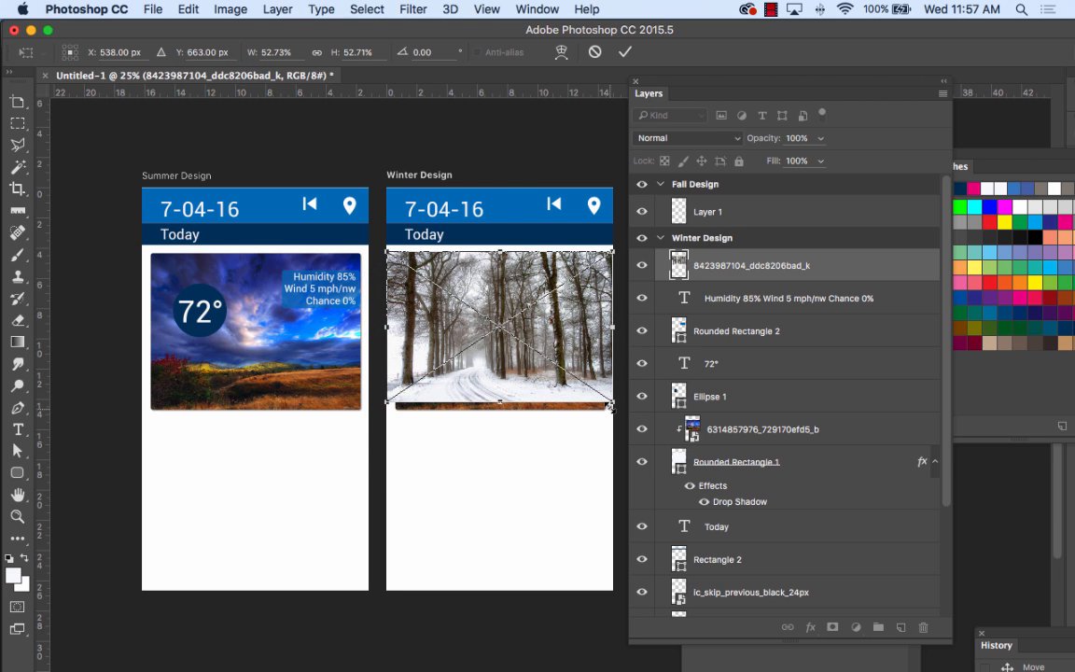
{"action": "left_click_drag", "start_coordinate": [611, 407], "coordinate": [624, 409]}
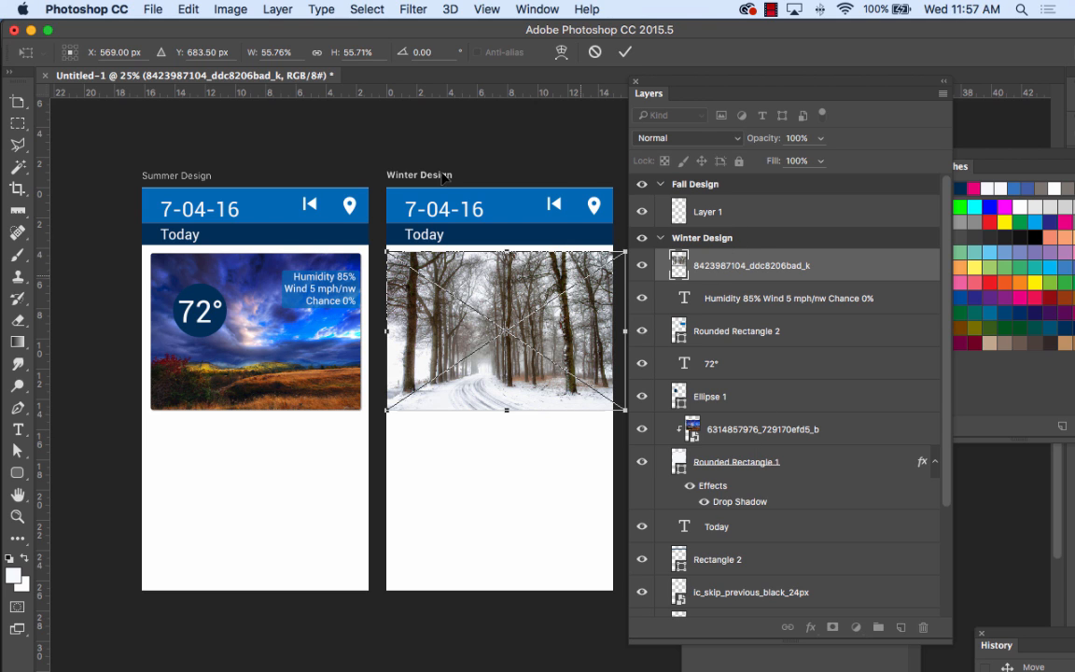
{"action": "left_click", "coordinate": [622, 54]}
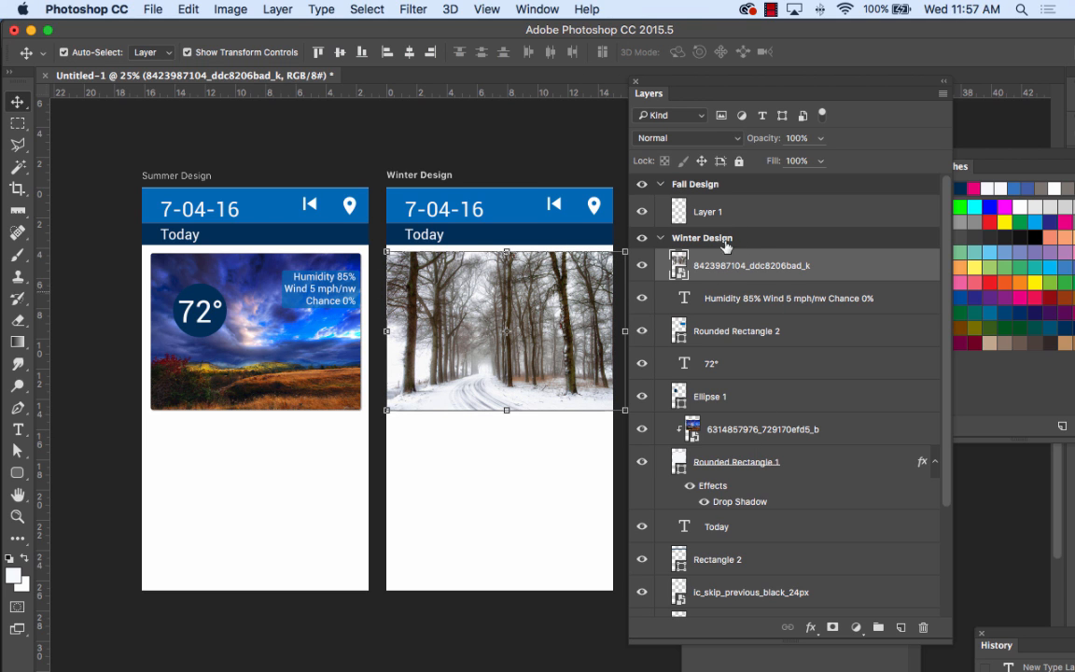
{"action": "left_click_drag", "start_coordinate": [718, 277], "coordinate": [730, 439]}
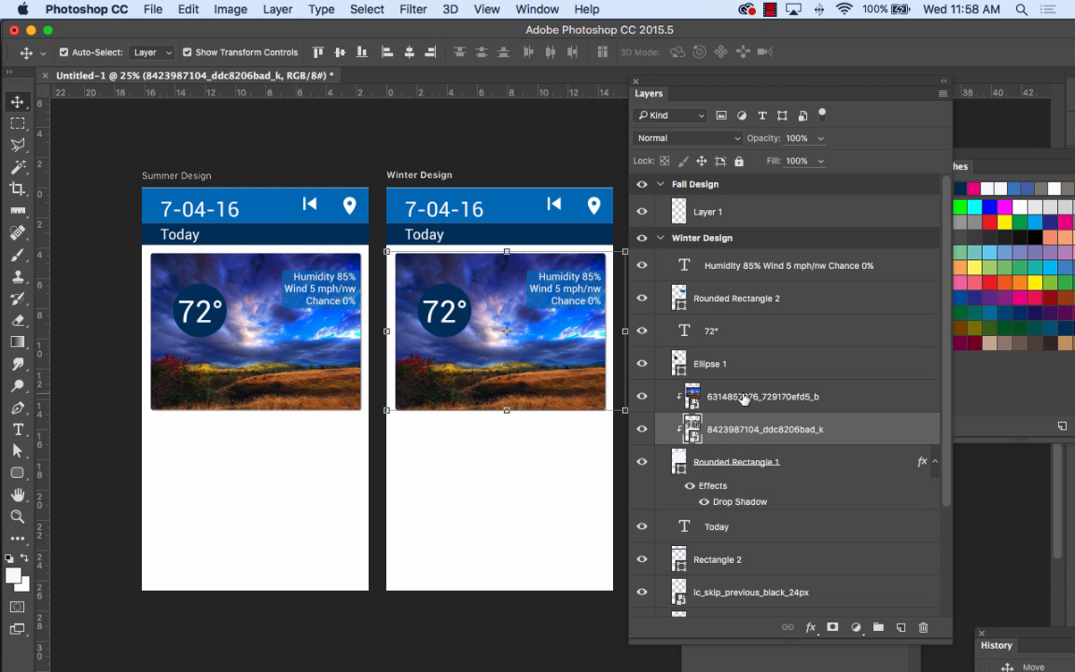
{"action": "left_click", "coordinate": [780, 398]}
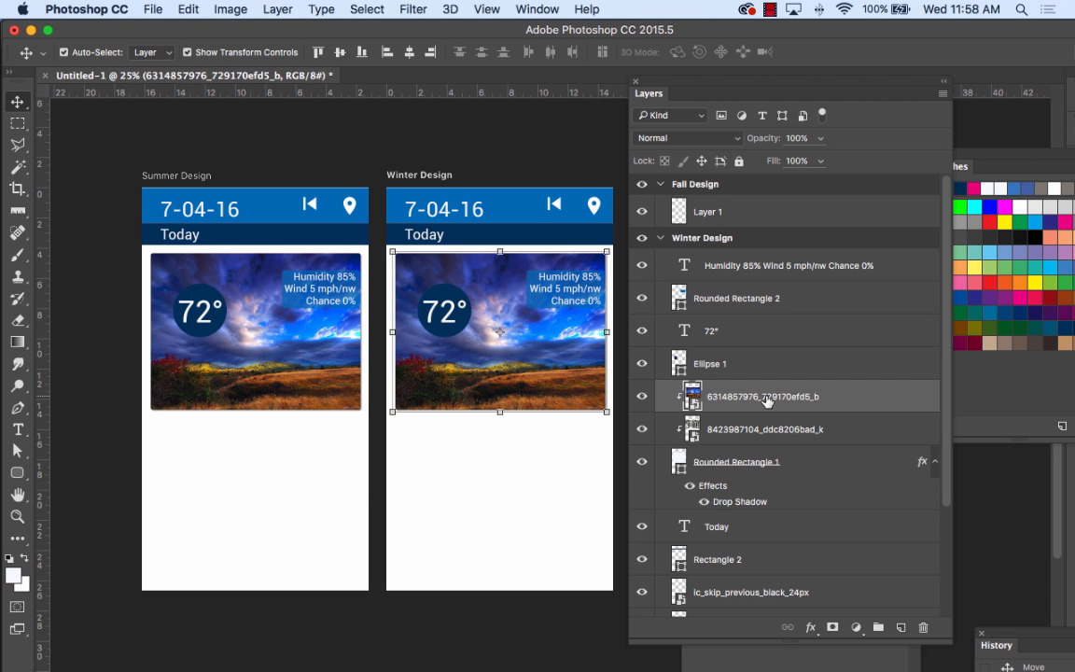
{"action": "key", "text": "Delete"}
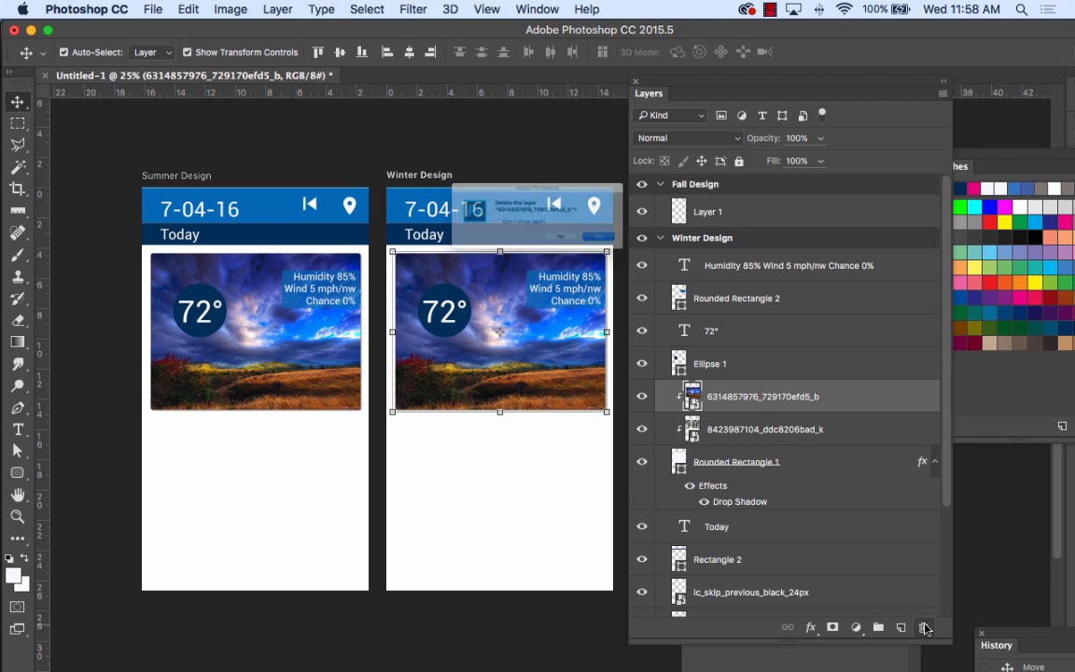
{"action": "left_click", "coordinate": [663, 259]}
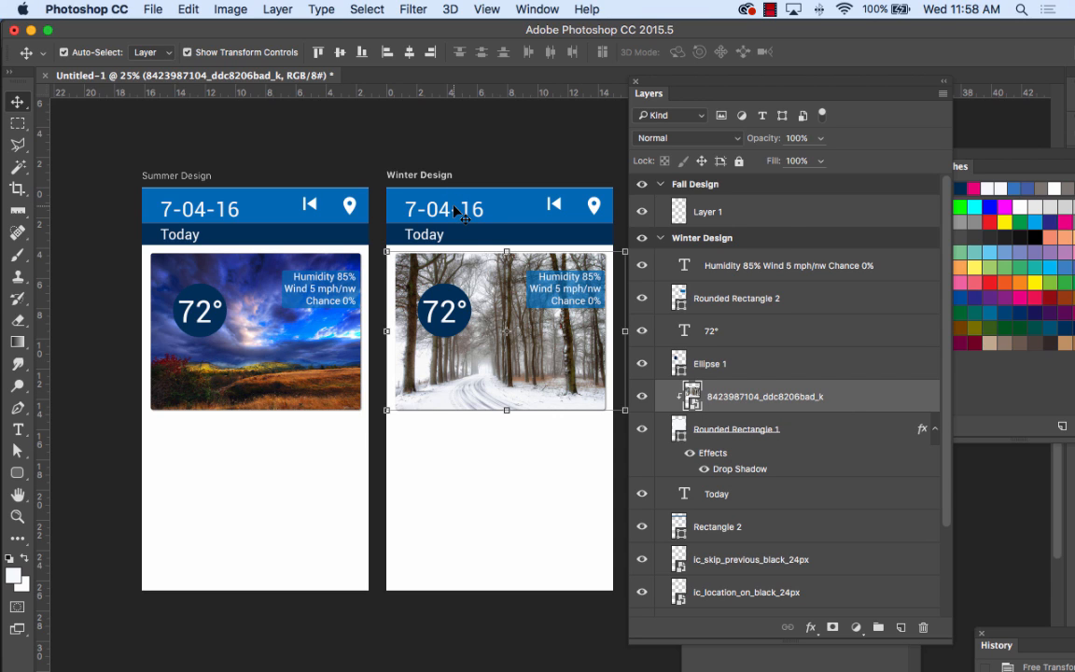
Change the Winter Design header date to 1-11-17 with the Type tool
{"action": "left_click", "coordinate": [483, 212]}
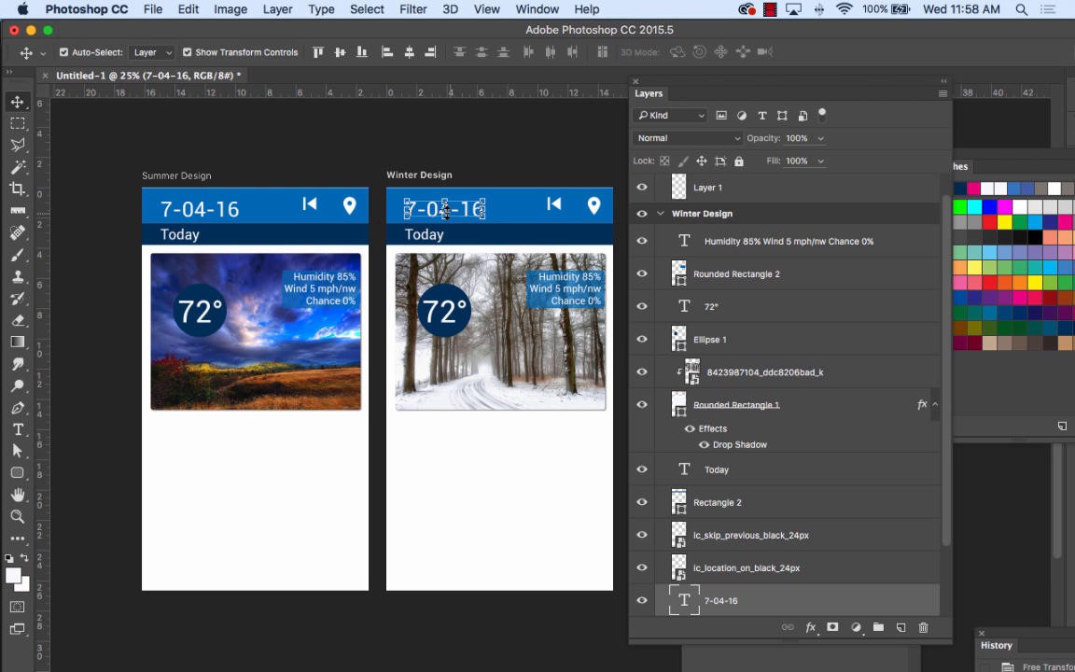
{"action": "key", "text": "super+t"}
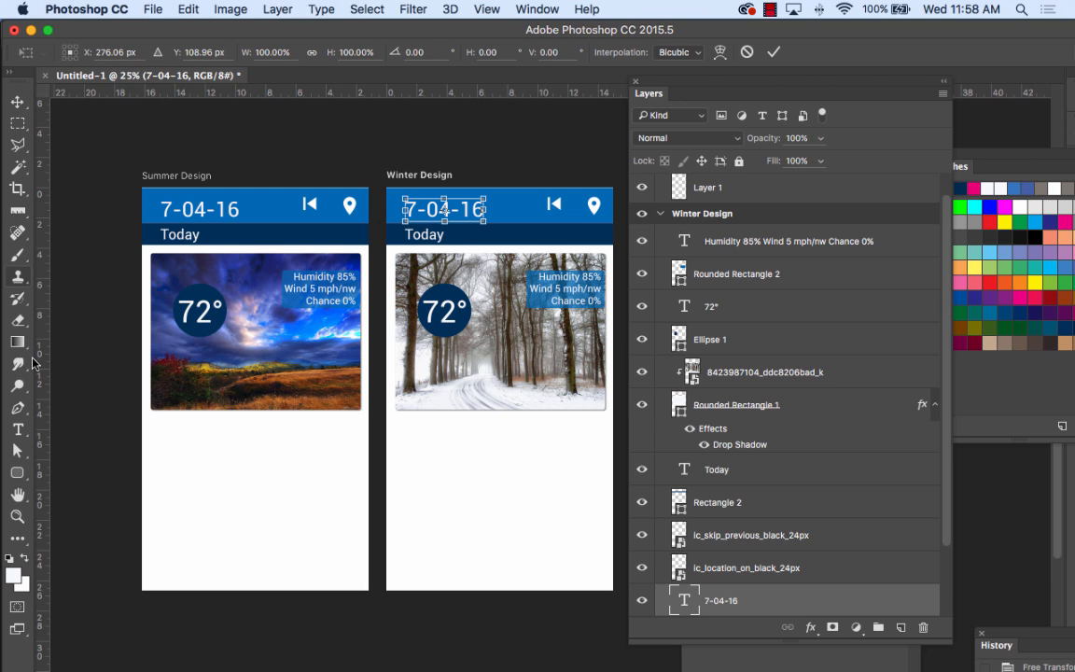
{"action": "left_click", "coordinate": [17, 429]}
{"action": "left_click", "coordinate": [405, 208]}
{"action": "key", "text": "shift+Right"}
{"action": "key", "text": "shift+Right"}
{"action": "key", "text": "shift+Right"}
{"action": "key", "text": "shift+Right"}
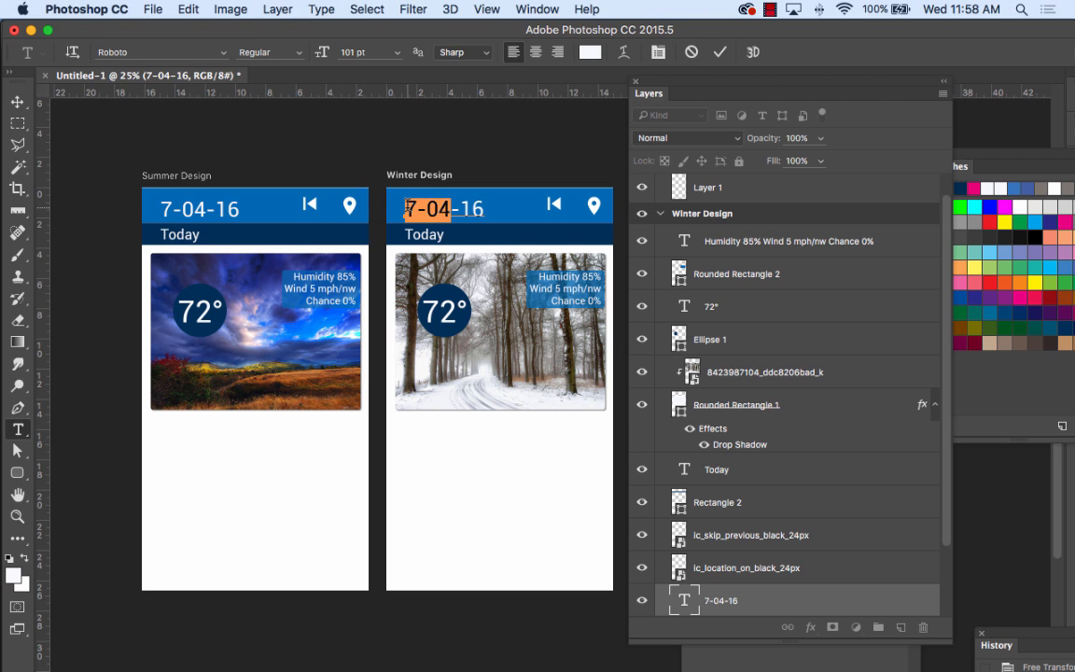
{"action": "type", "text": "01"}
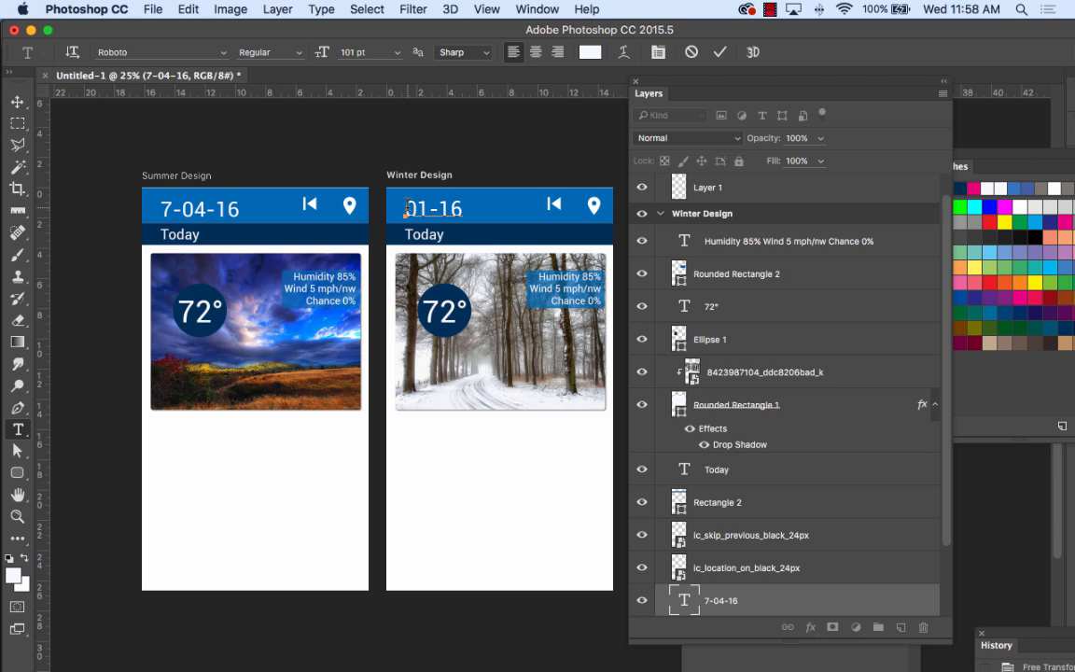
{"action": "key", "text": "BackSpace"}
{"action": "key", "text": "BackSpace"}
{"action": "type", "text": "1-11"}
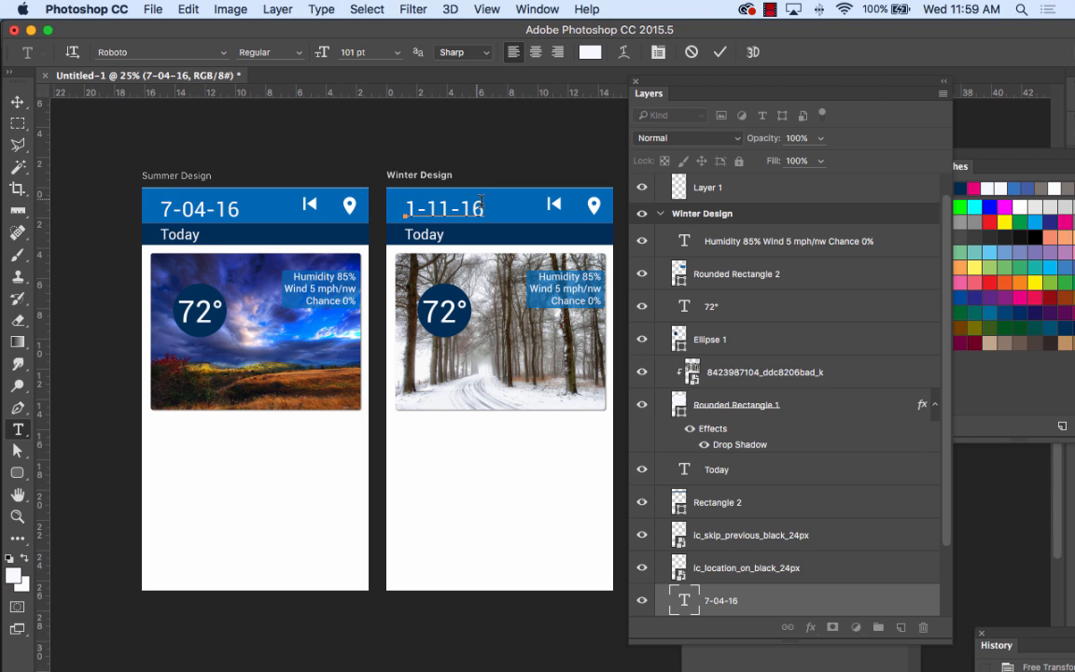
{"action": "key", "text": "BackSpace"}
{"action": "type", "text": "7"}
{"action": "key", "text": "ctrl+Return"}
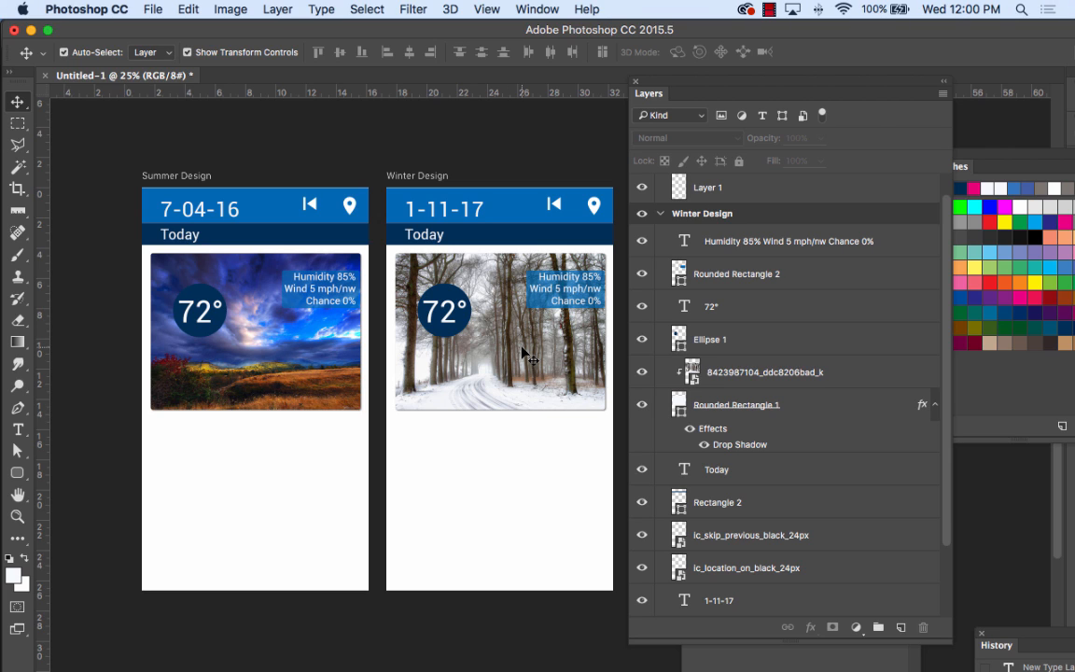
Show the Info panel and move it over the lower part of the Winter Design artboard
{"action": "left_click", "coordinate": [537, 8]}
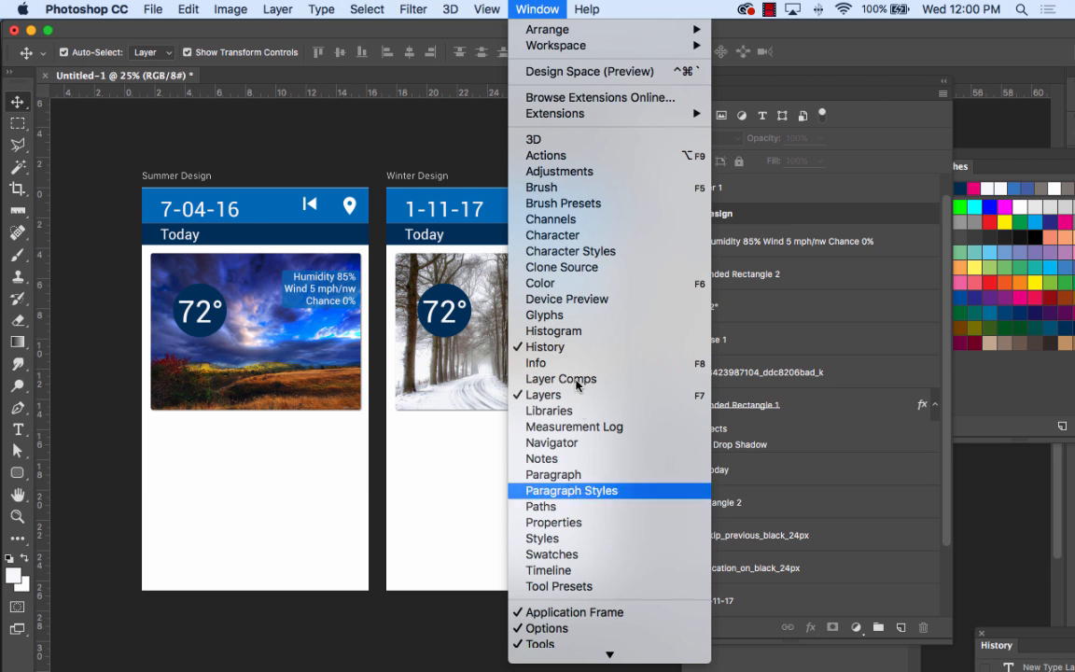
{"action": "left_click", "coordinate": [537, 363]}
{"action": "left_click_drag", "start_coordinate": [735, 444], "coordinate": [441, 479]}
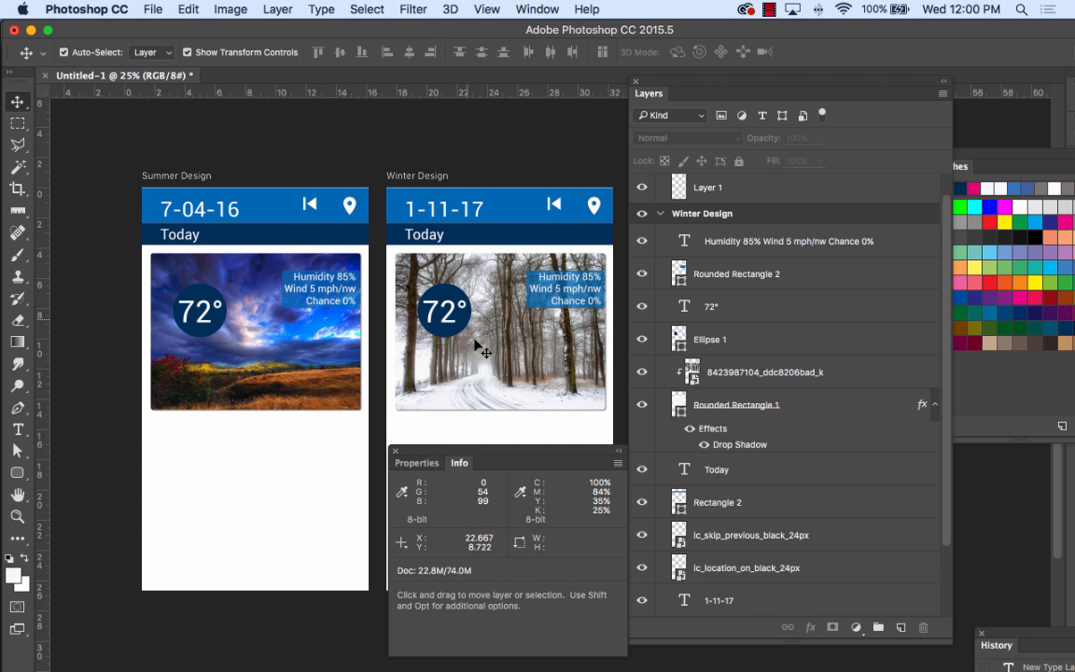
Check the Info readout while selecting the date, the snowy forest photo and the humidity text on Winter Design
{"action": "left_click", "coordinate": [475, 219]}
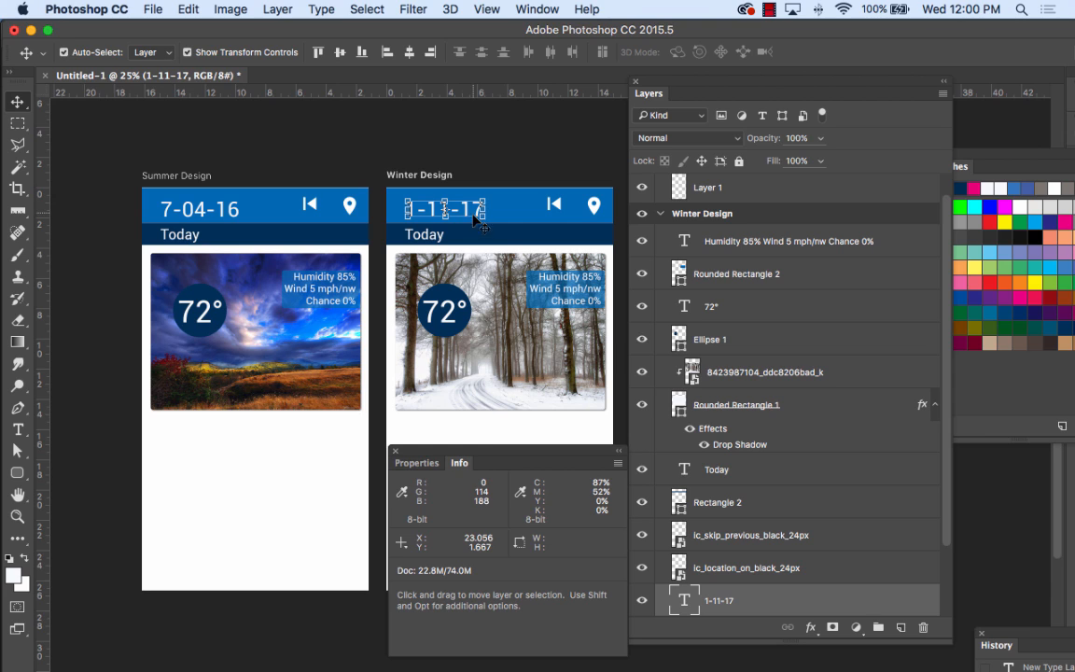
{"action": "left_click", "coordinate": [494, 292]}
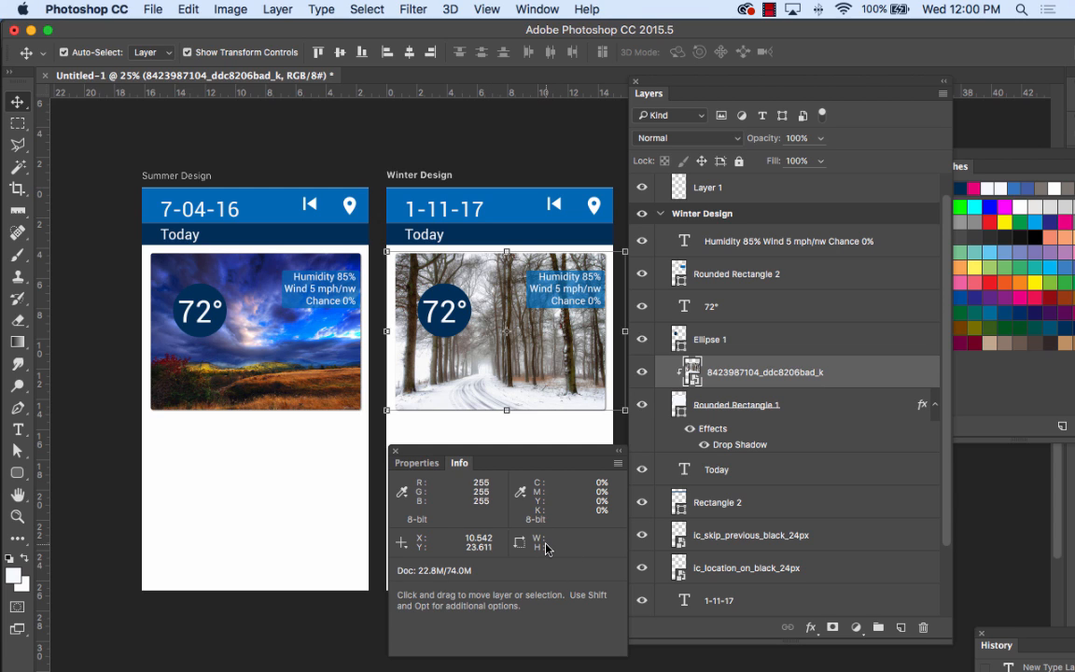
{"action": "key", "text": "super+h"}
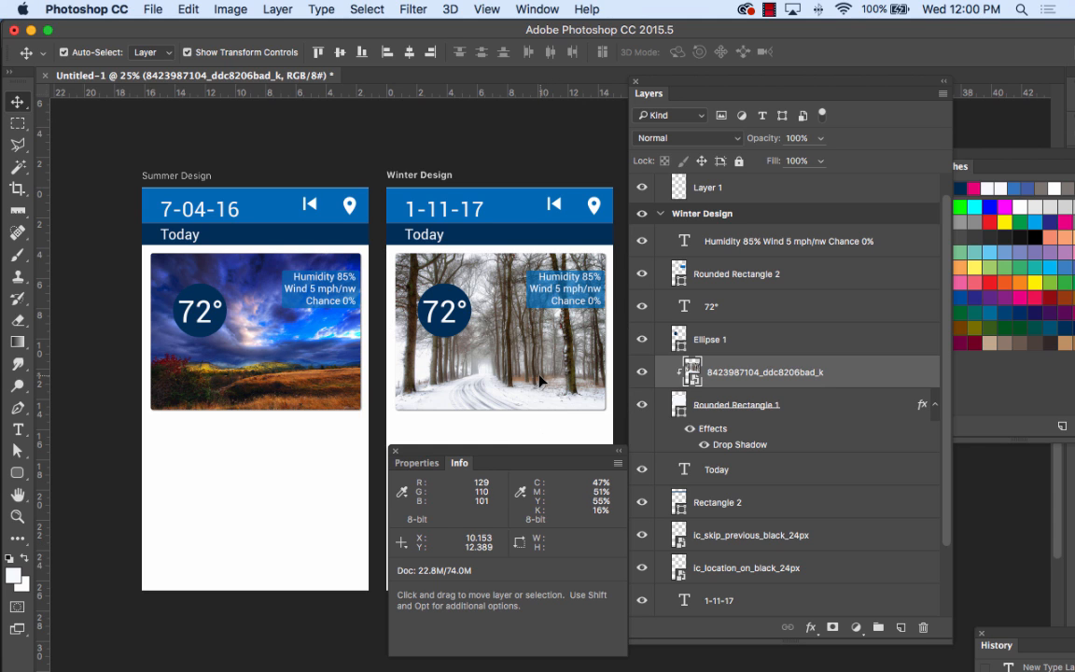
{"action": "left_click_drag", "start_coordinate": [539, 380], "coordinate": [536, 380]}
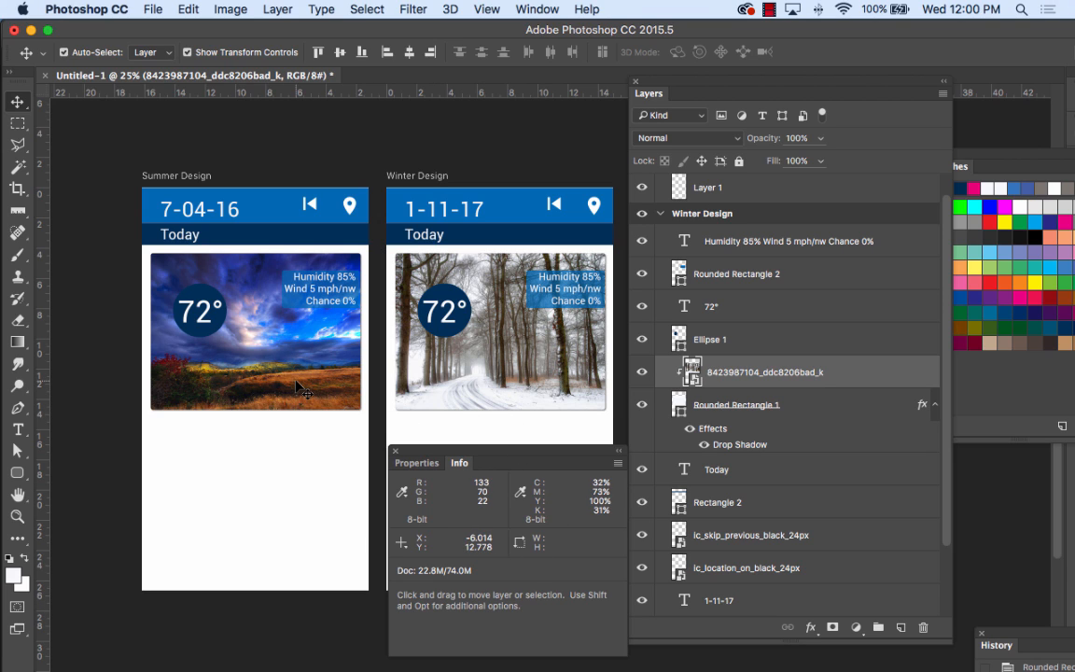
{"action": "left_click", "coordinate": [272, 355]}
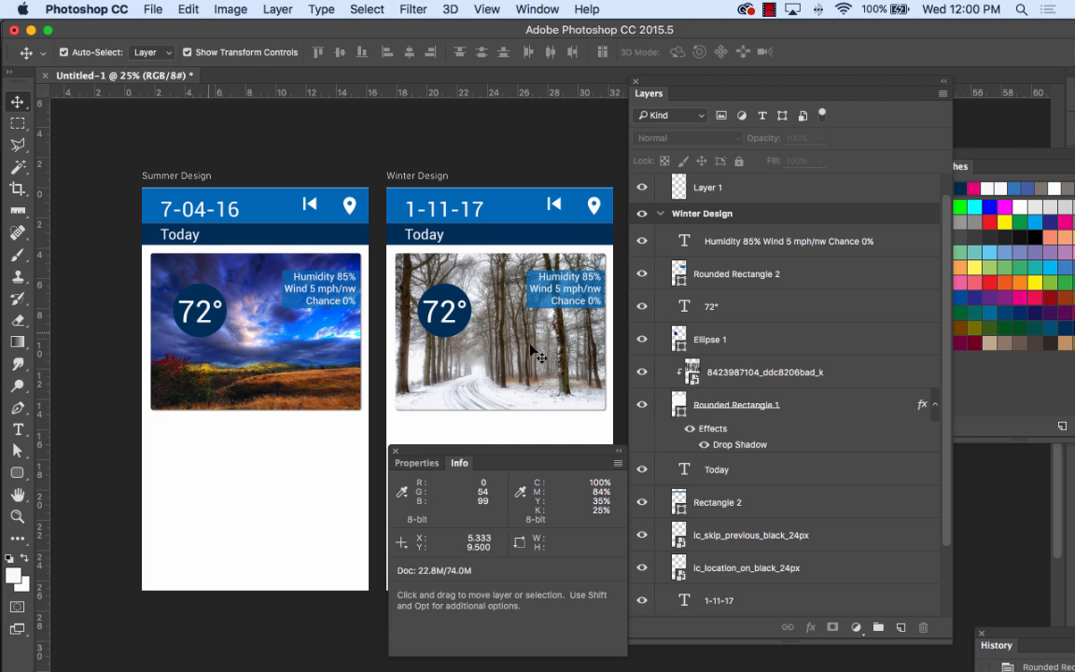
{"action": "left_click", "coordinate": [542, 437]}
{"action": "left_click", "coordinate": [549, 293]}
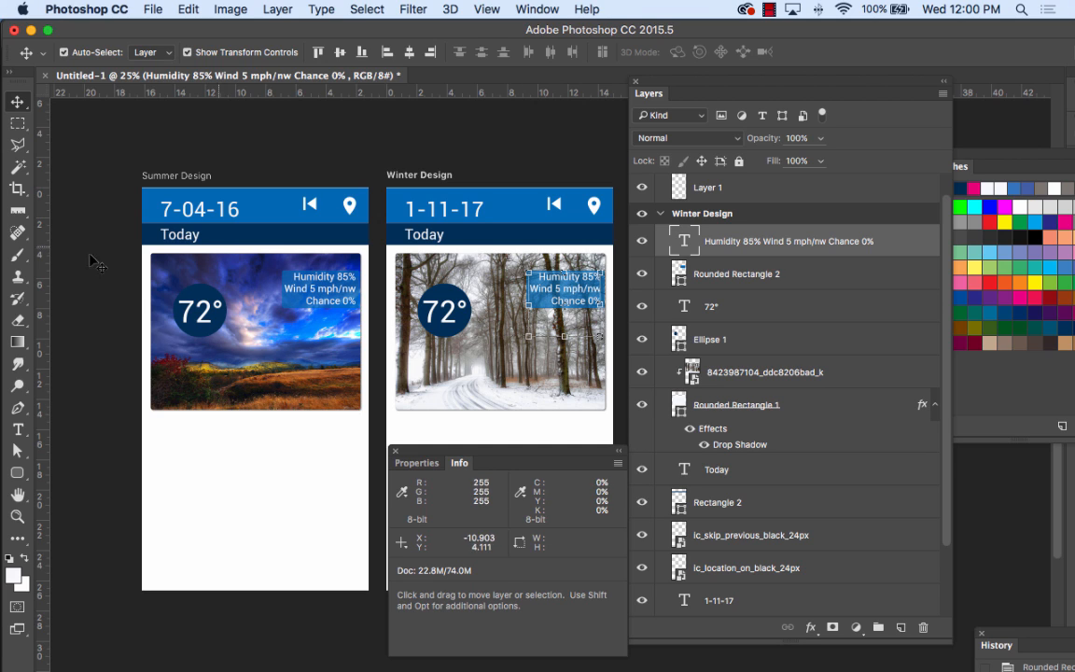
Measure the width of the winter weather card's photo with the Ruler tool
{"action": "left_click", "coordinate": [17, 213]}
{"action": "left_click", "coordinate": [16, 213]}
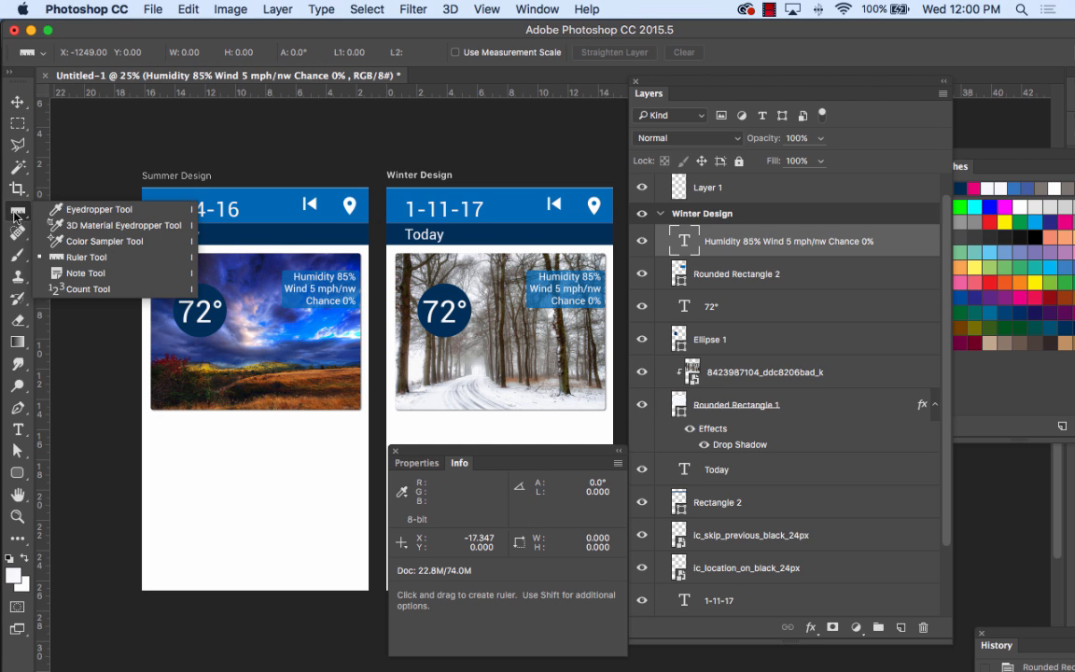
{"action": "left_click", "coordinate": [86, 257]}
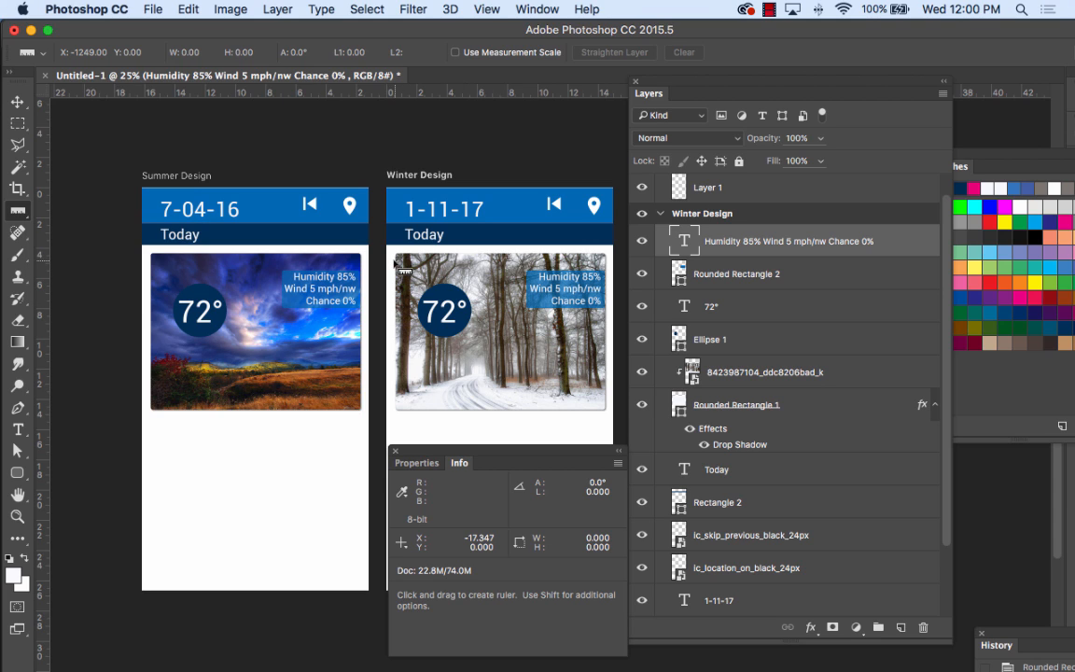
{"action": "left_click_drag", "start_coordinate": [397, 263], "coordinate": [604, 268]}
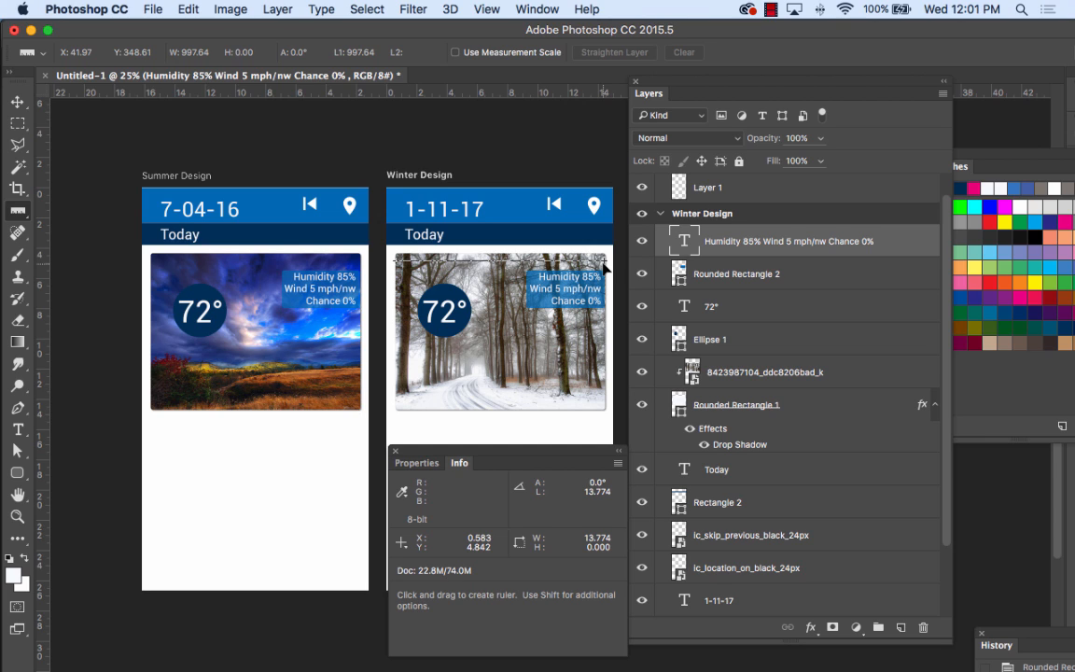
{"action": "left_click_drag", "start_coordinate": [604, 268], "coordinate": [608, 267]}
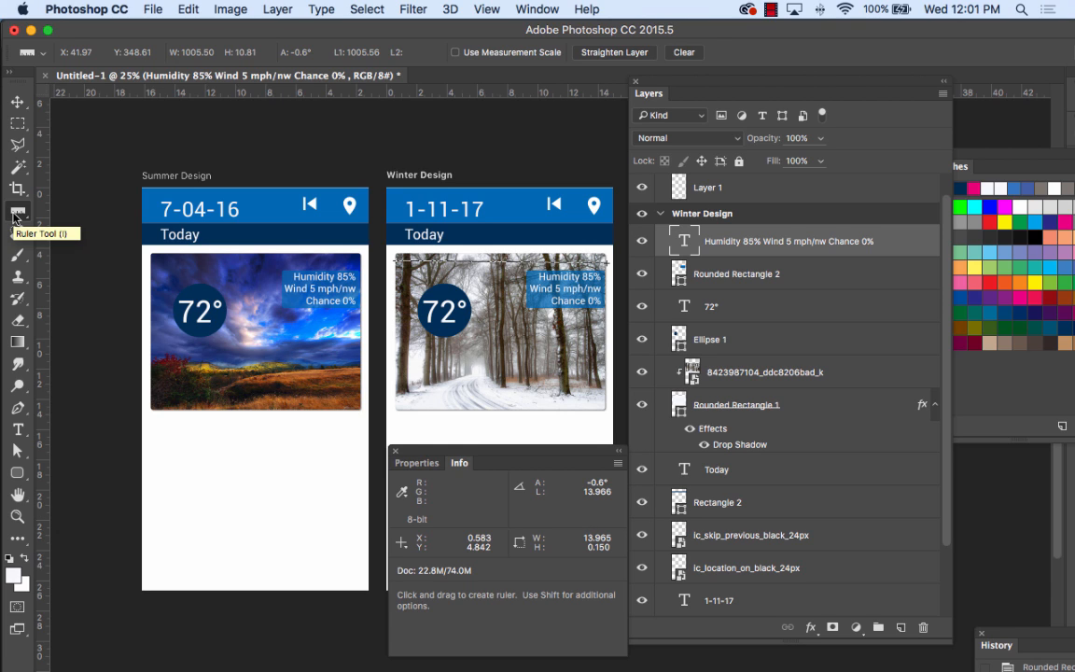
Return to the Move tool, deselect the humidity text and move the Info panel off the artboard over the lower layer list
{"action": "left_click", "coordinate": [17, 101]}
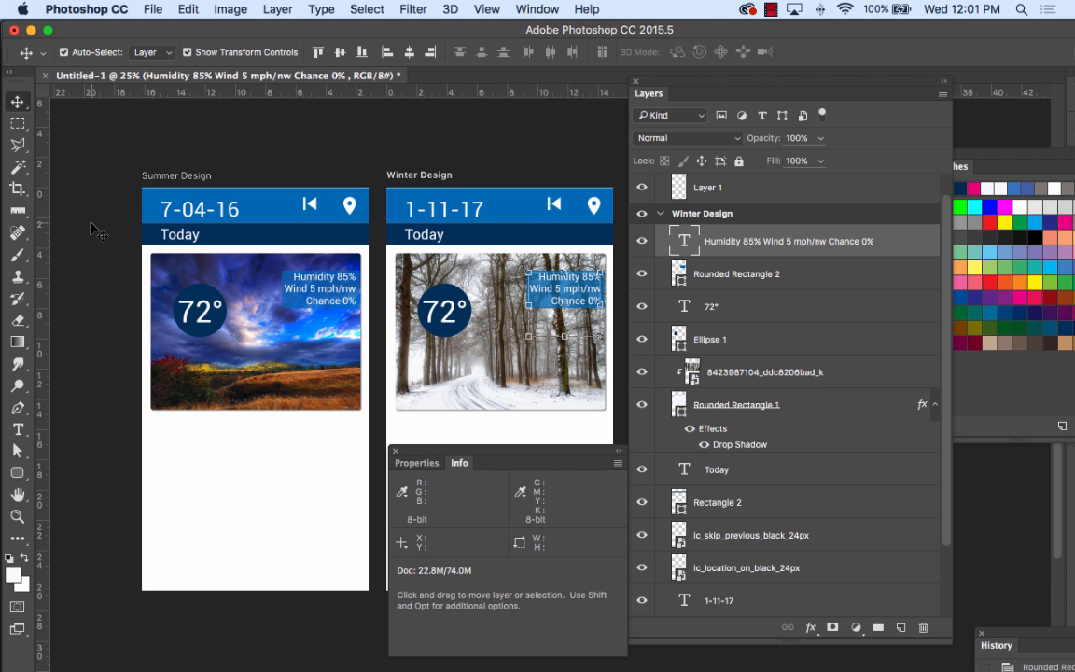
{"action": "left_click", "coordinate": [94, 229]}
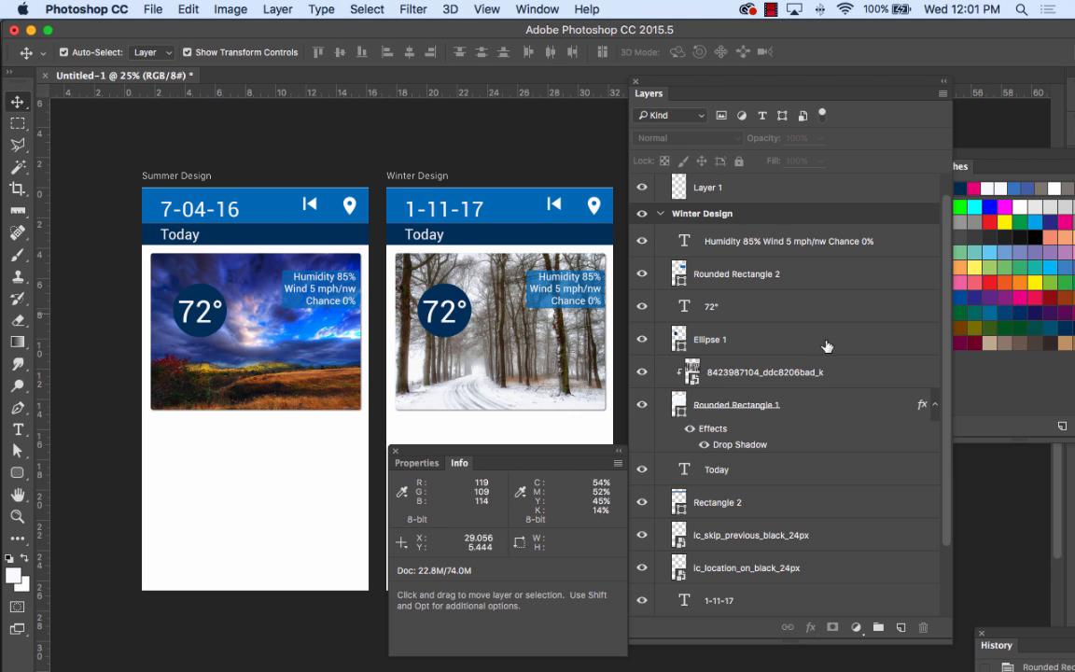
{"action": "left_click_drag", "start_coordinate": [458, 463], "coordinate": [878, 471]}
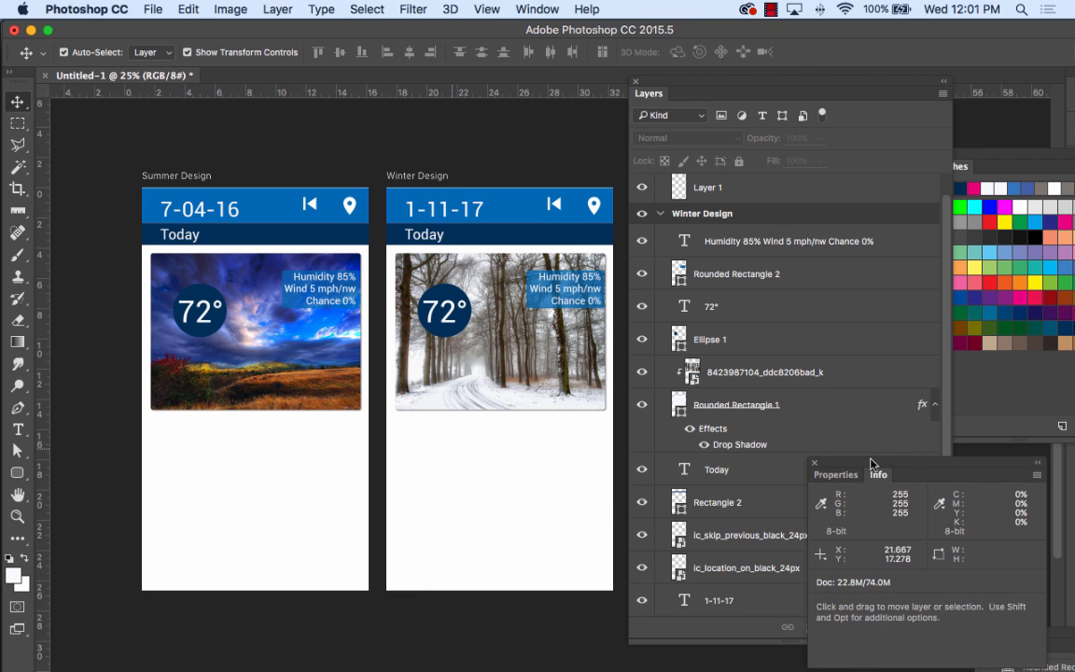
Select the Summer Design artboard and set the foreground color to black and the background color to near-black #060606
{"action": "left_click", "coordinate": [290, 505]}
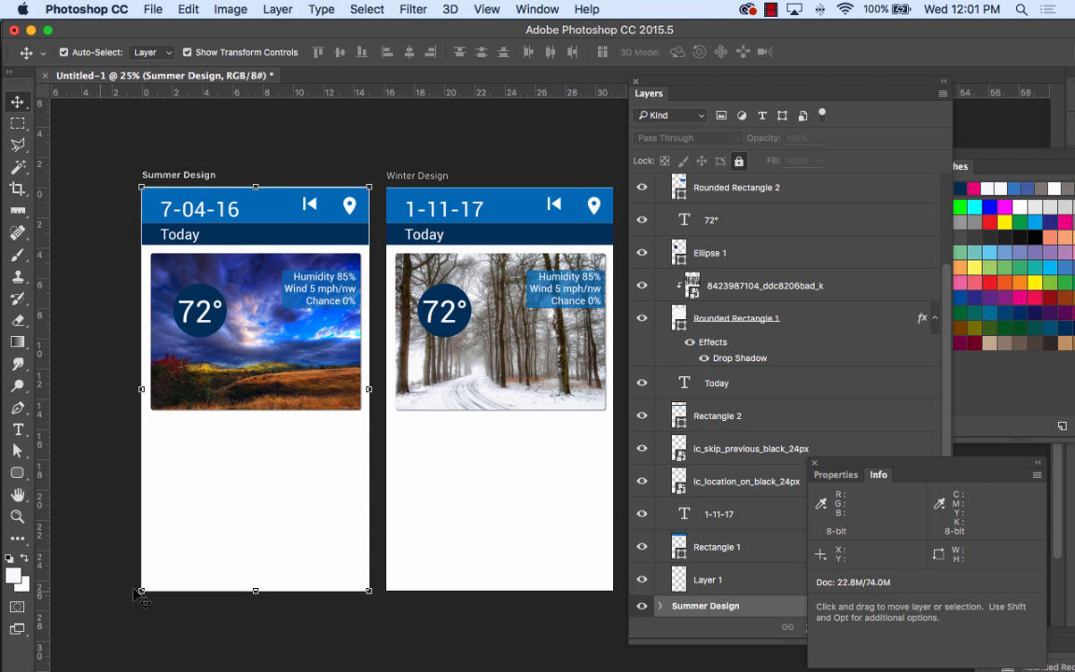
{"action": "left_click", "coordinate": [14, 574]}
{"action": "type", "text": "000000"}
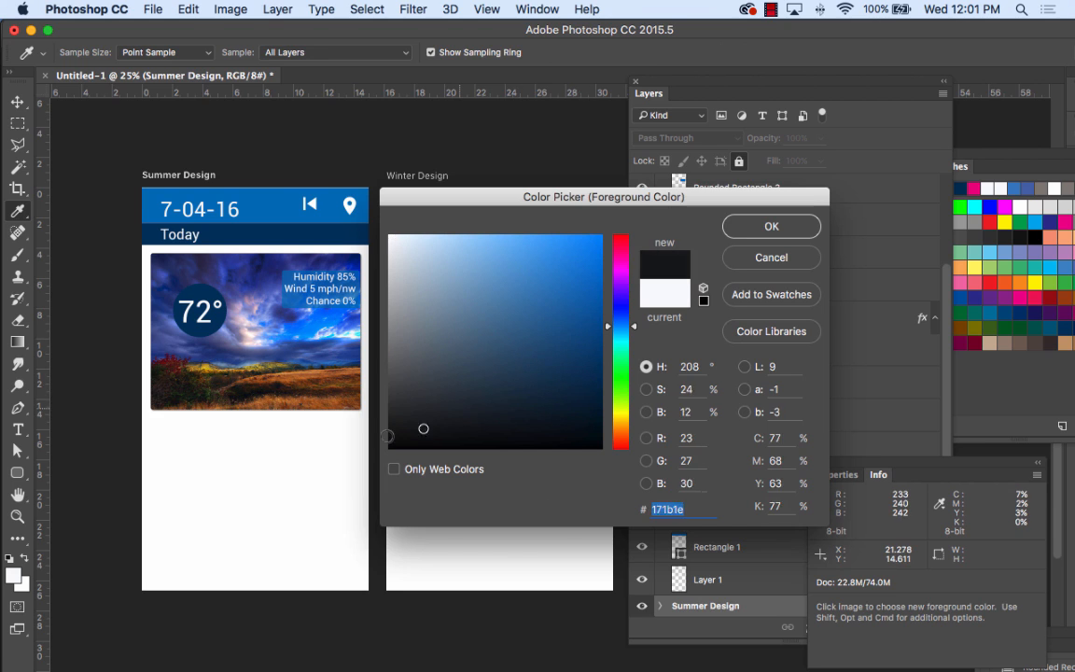
{"action": "left_click", "coordinate": [738, 232]}
{"action": "key", "text": "v"}
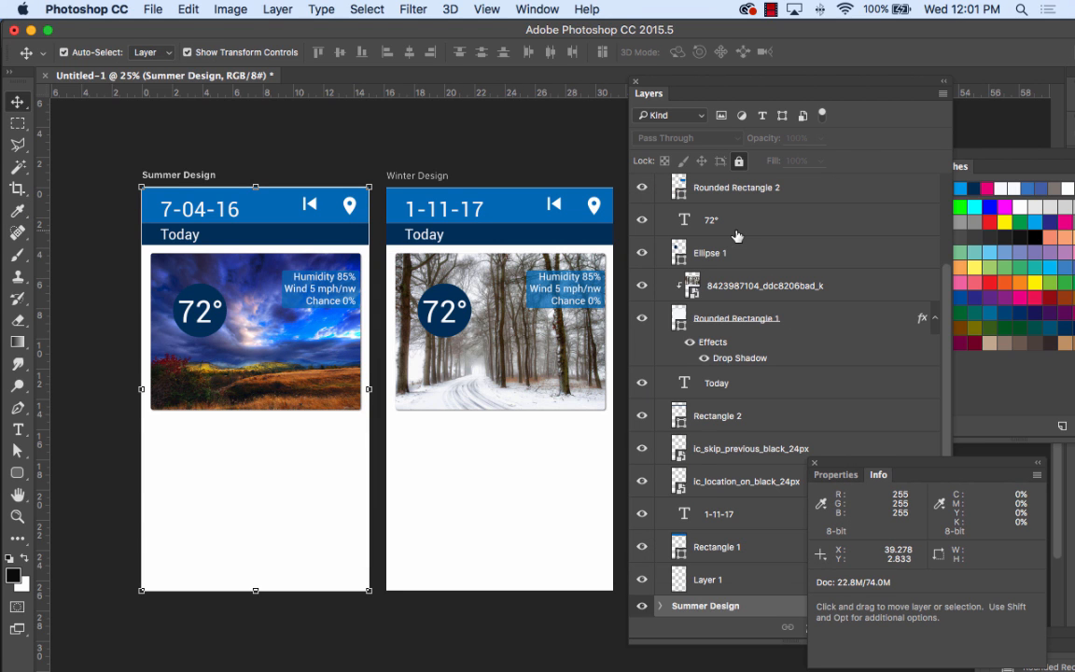
{"action": "left_click", "coordinate": [23, 585]}
{"action": "left_click_drag", "start_coordinate": [492, 371], "coordinate": [390, 446]}
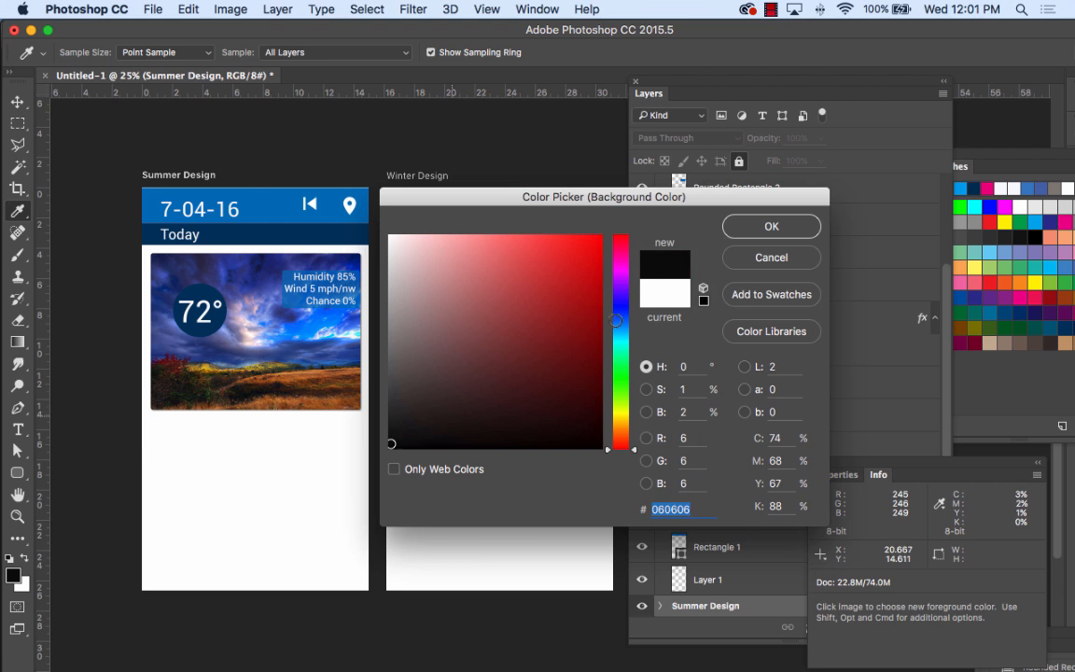
{"action": "left_click", "coordinate": [769, 228]}
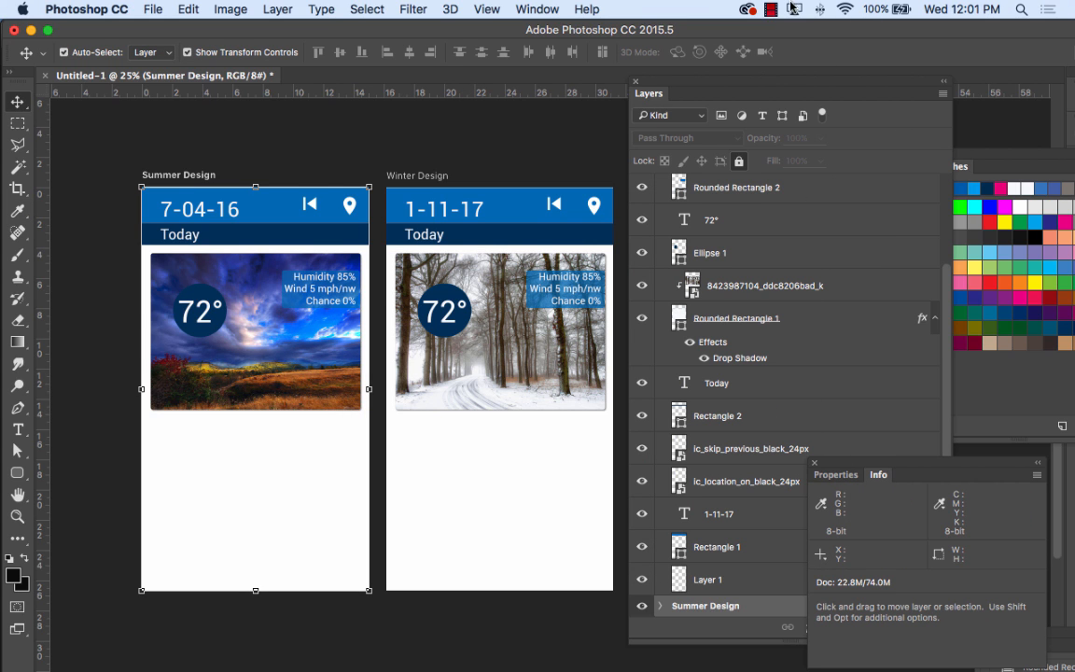
{"action": "left_click", "coordinate": [771, 10]}
{"action": "left_click", "coordinate": [780, 46]}
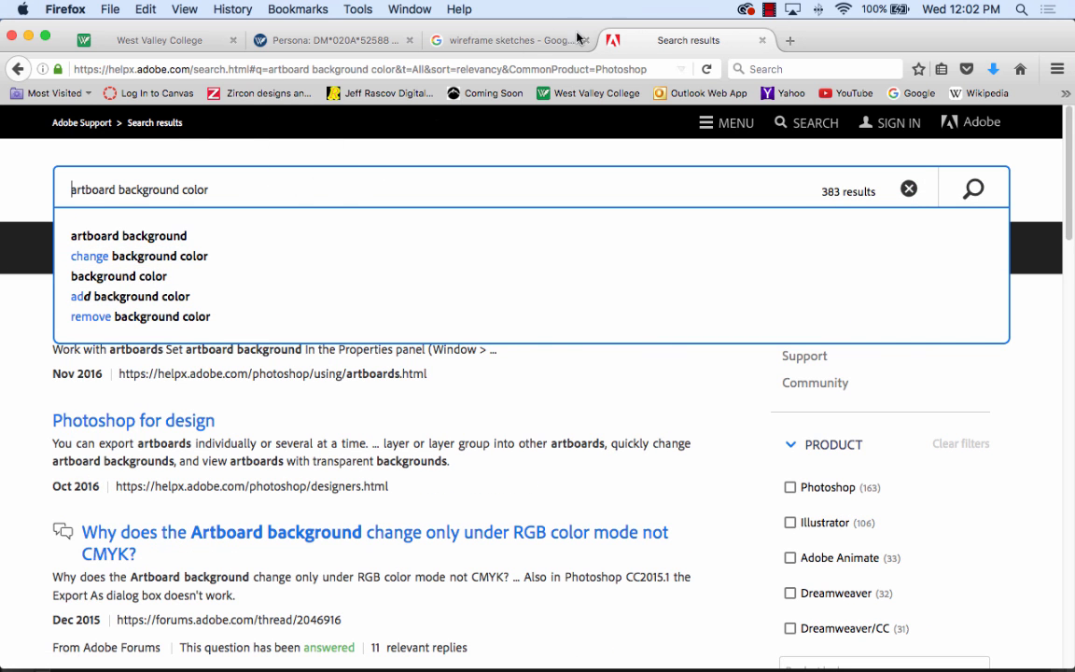
{"action": "left_click", "coordinate": [65, 8]}
{"action": "left_click", "coordinate": [75, 109]}
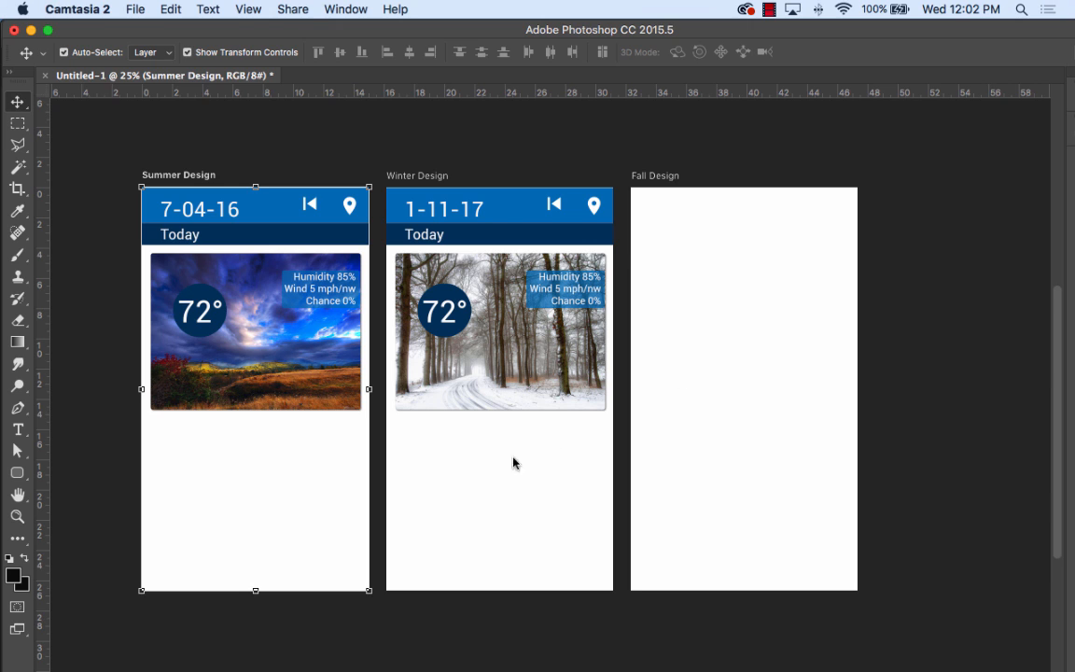
Move the Info and Properties panel group up over the layer list and show the Summer Design artboard's properties
{"action": "left_click", "coordinate": [291, 484]}
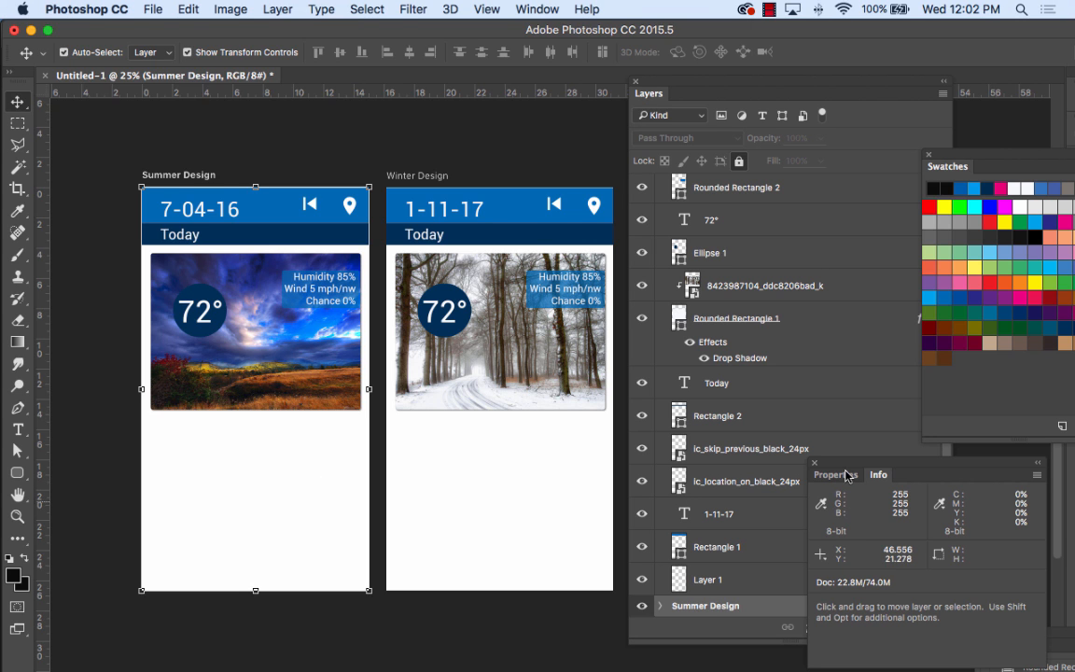
{"action": "left_click_drag", "start_coordinate": [818, 472], "coordinate": [713, 342]}
{"action": "left_click_drag", "start_coordinate": [702, 219], "coordinate": [651, 195]}
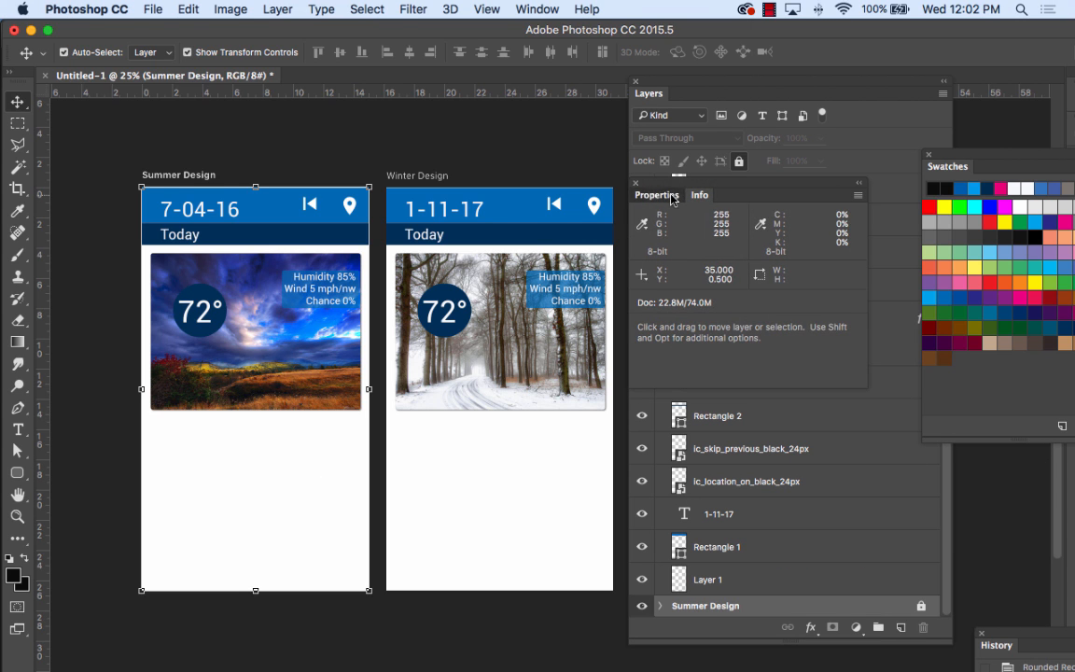
{"action": "left_click", "coordinate": [651, 195]}
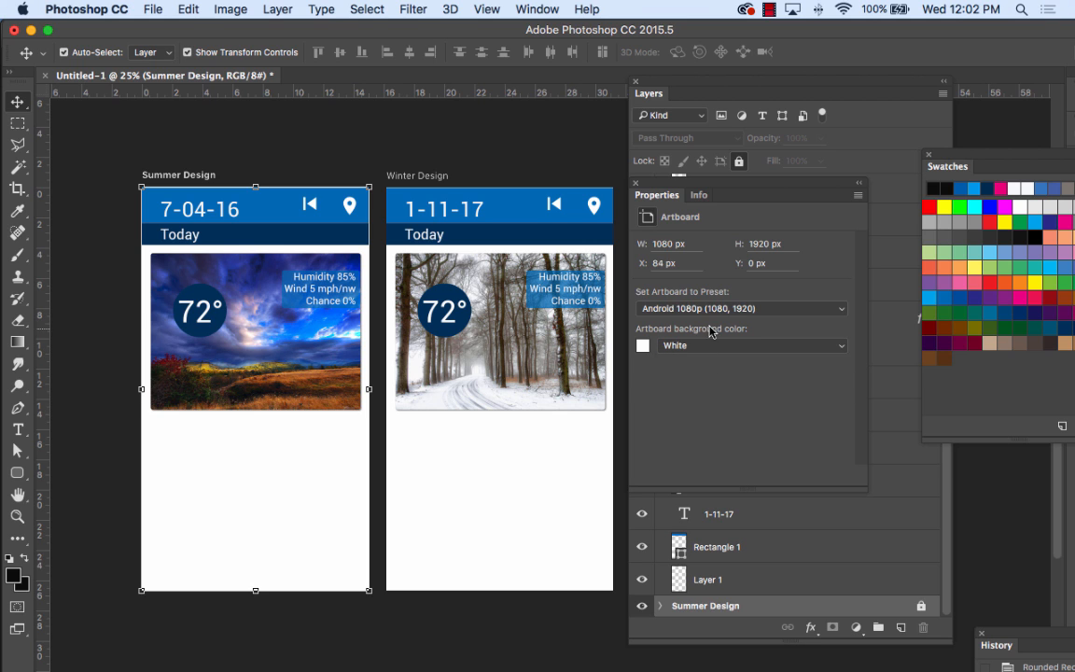
Try to set the Summer Design artboard's background color to black
{"action": "left_click", "coordinate": [643, 345]}
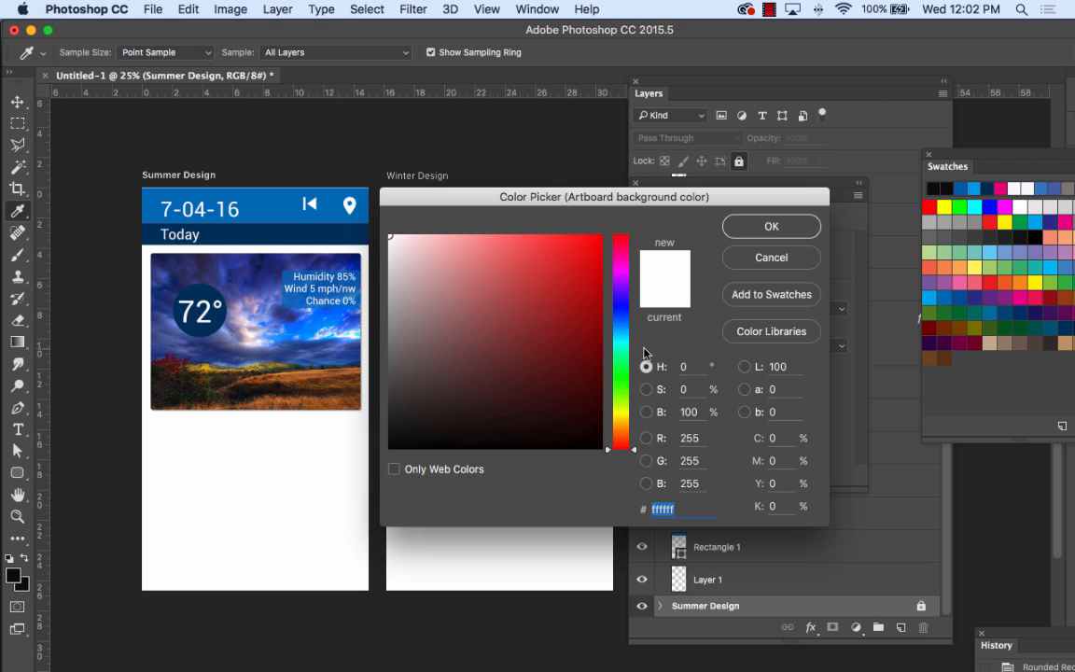
{"action": "left_click_drag", "start_coordinate": [434, 402], "coordinate": [362, 449]}
{"action": "left_click", "coordinate": [771, 227]}
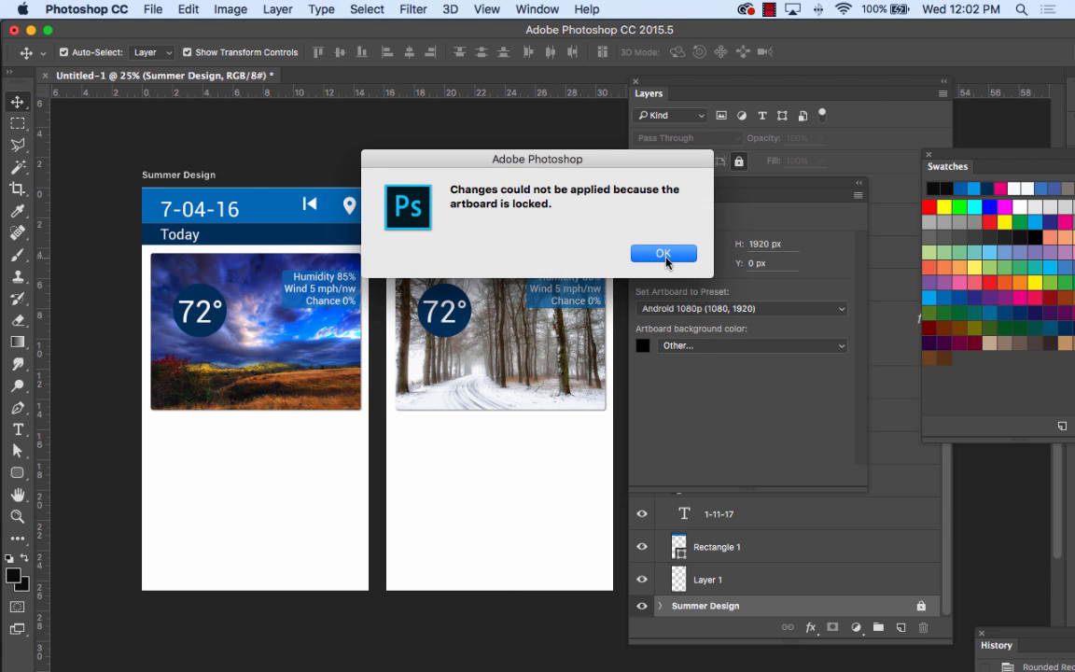
{"action": "left_click", "coordinate": [664, 254]}
Set the Winter Design artboard's background color to near-black #060606
{"action": "left_click", "coordinate": [497, 479]}
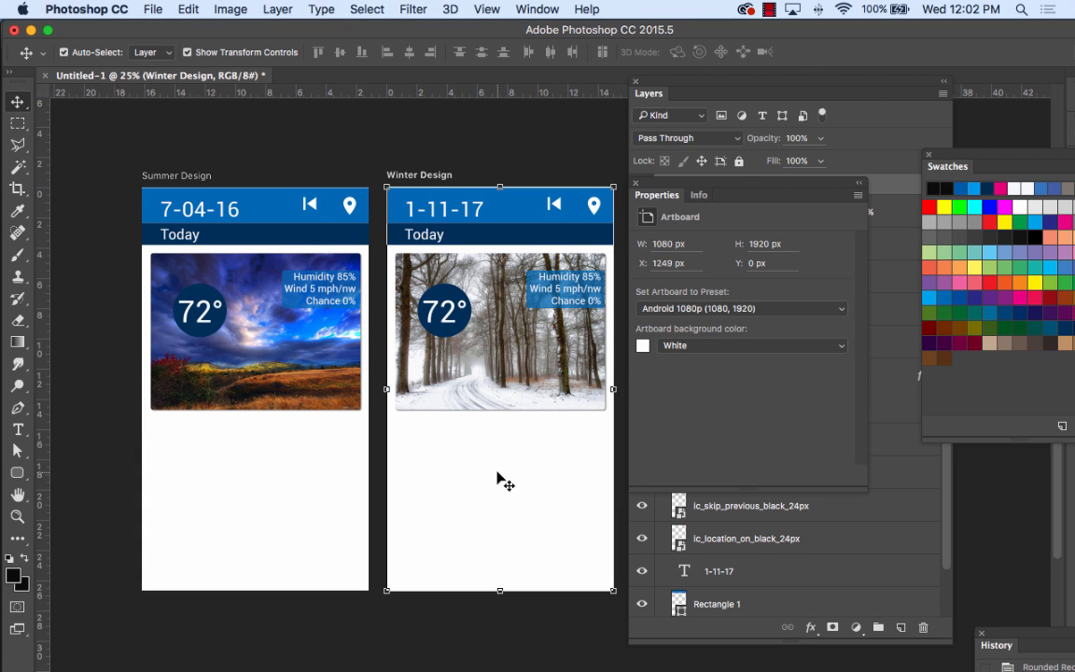
{"action": "left_click", "coordinate": [644, 345]}
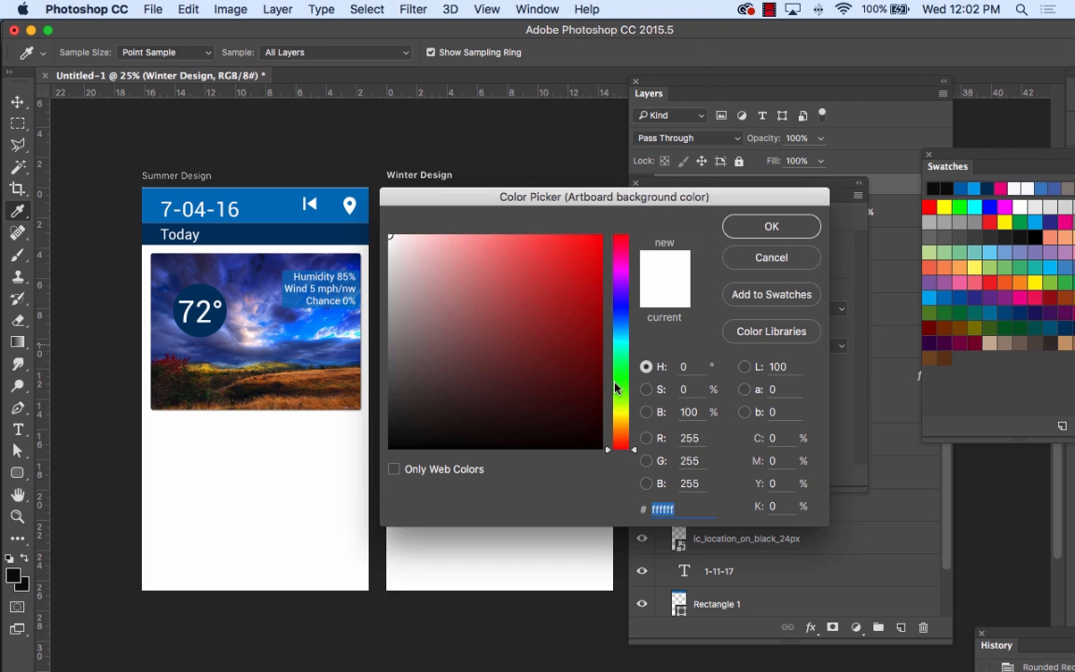
{"action": "mouse_move", "coordinate": [551, 420]}
{"action": "left_mouse_down"}
{"action": "mouse_move", "coordinate": [514, 442]}
{"action": "mouse_move", "coordinate": [348, 441]}
{"action": "left_mouse_up"}
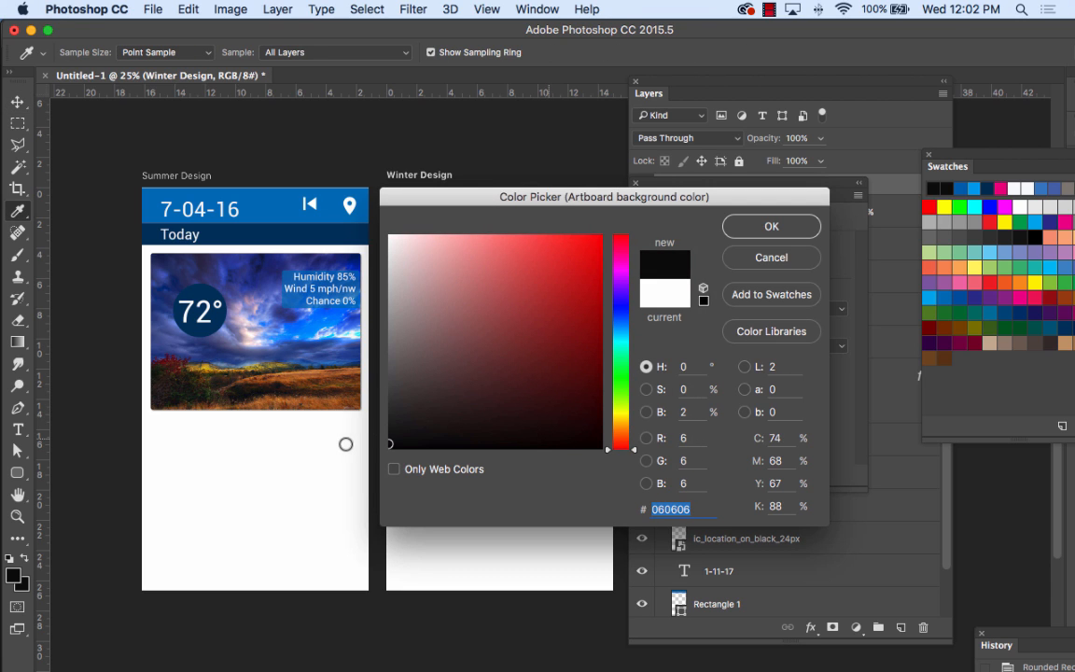
{"action": "left_click", "coordinate": [772, 226]}
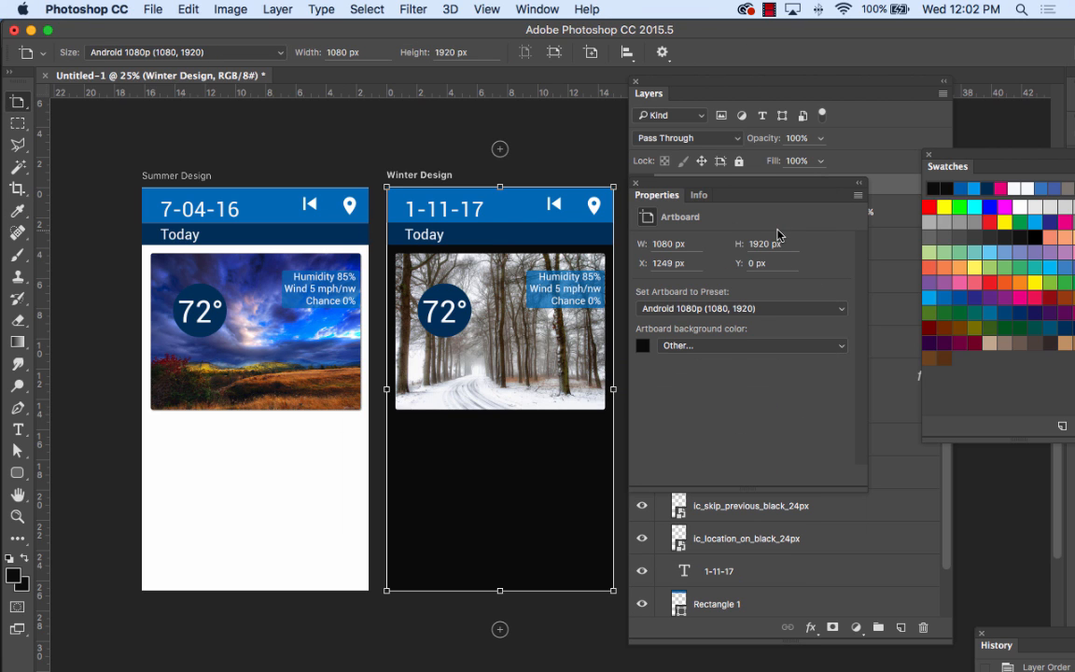
Return to the Move tool with nothing selected and move the Properties panel lower over the layer list
{"action": "left_click", "coordinate": [17, 101]}
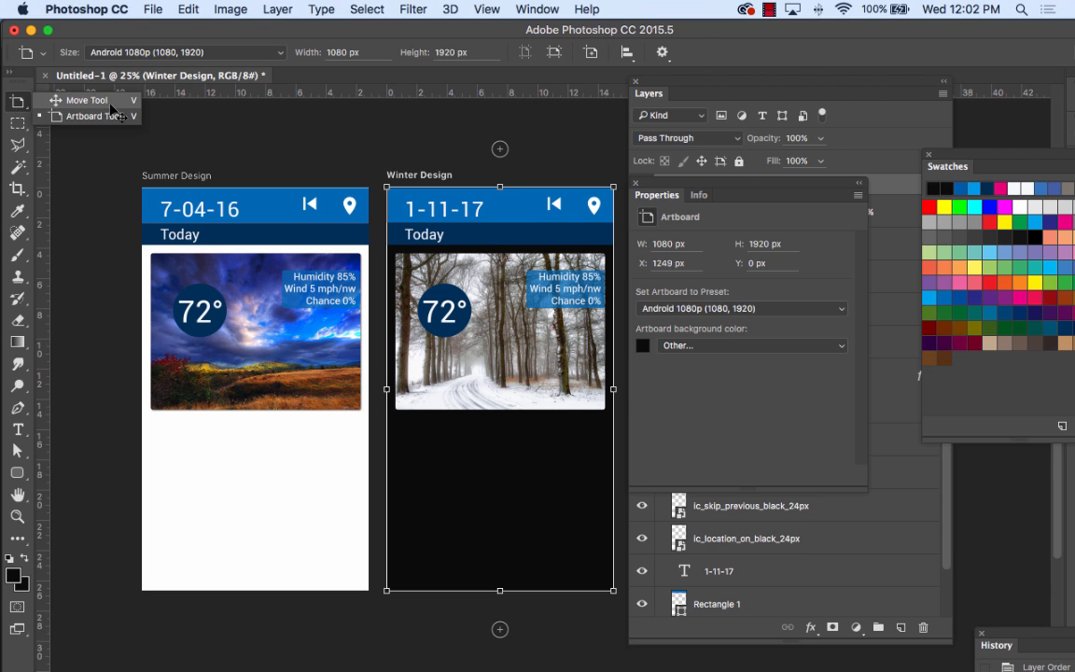
{"action": "left_click", "coordinate": [110, 102]}
{"action": "left_click", "coordinate": [219, 129]}
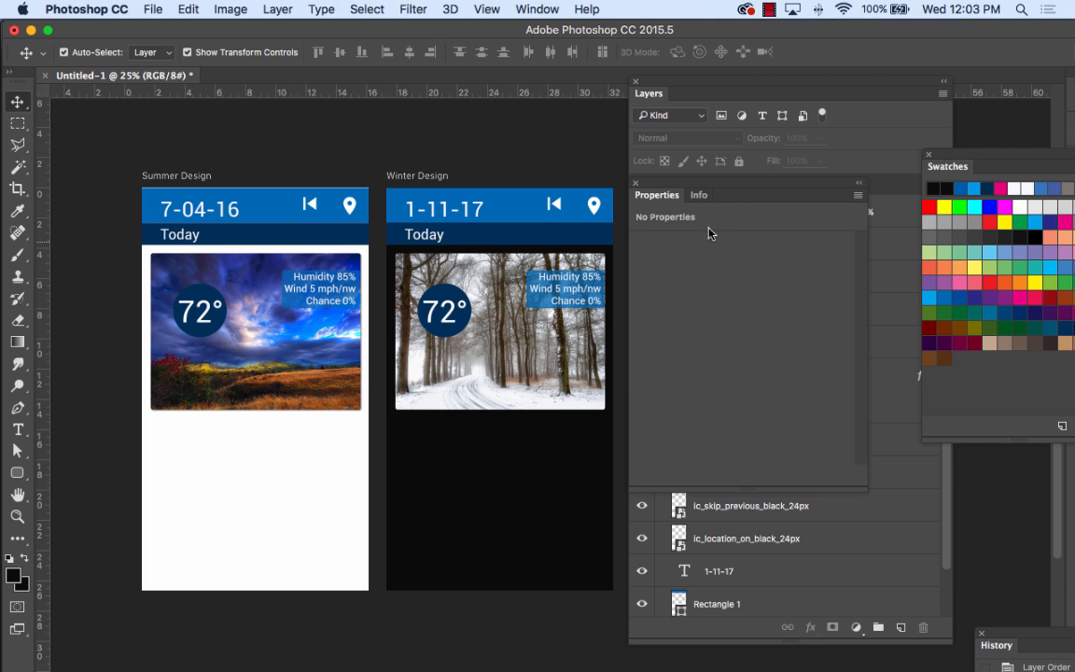
{"action": "left_click_drag", "start_coordinate": [669, 187], "coordinate": [752, 262]}
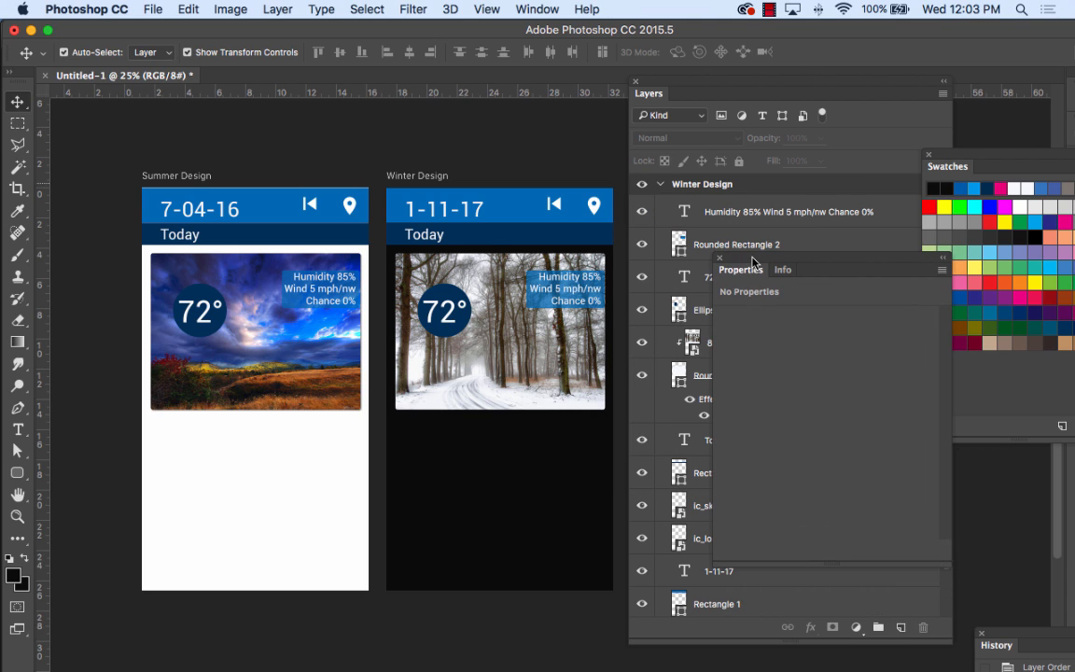
Select the Winter Design artboard and examine its background color picker and preset background options
{"action": "left_click", "coordinate": [579, 543]}
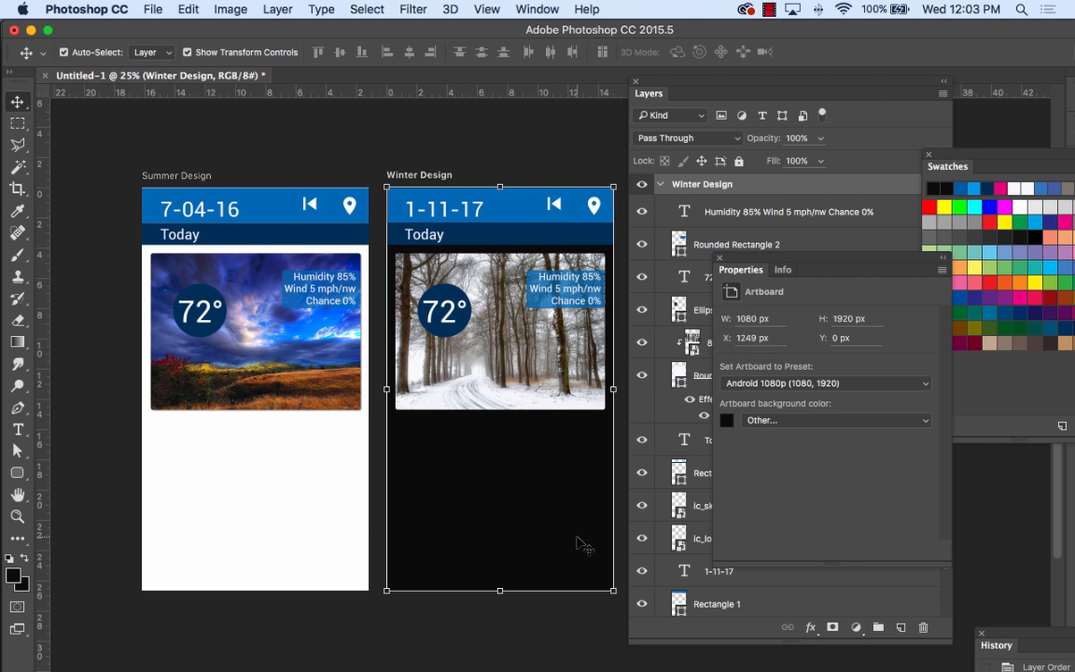
{"action": "left_click", "coordinate": [727, 421]}
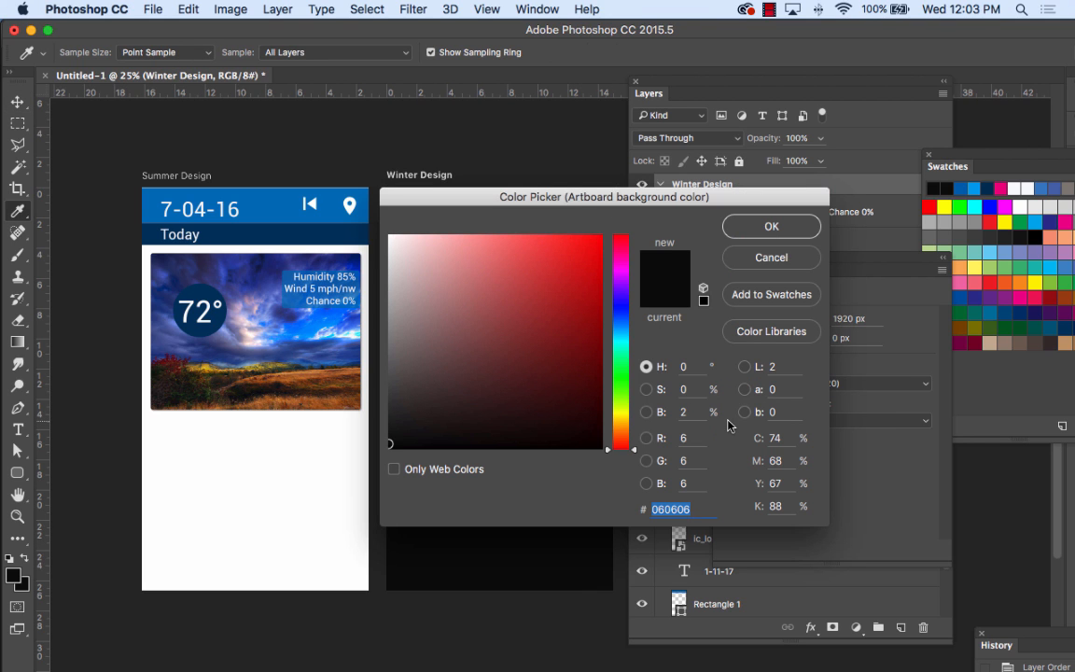
{"action": "left_click", "coordinate": [806, 252]}
{"action": "left_click", "coordinate": [839, 420]}
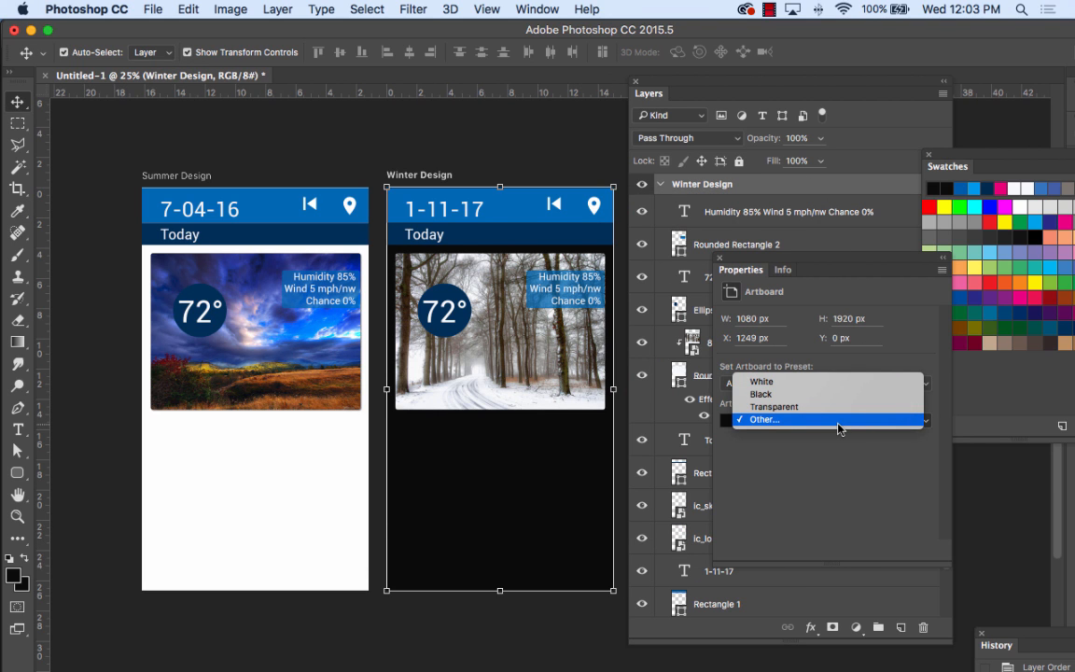
{"action": "key", "text": "Escape"}
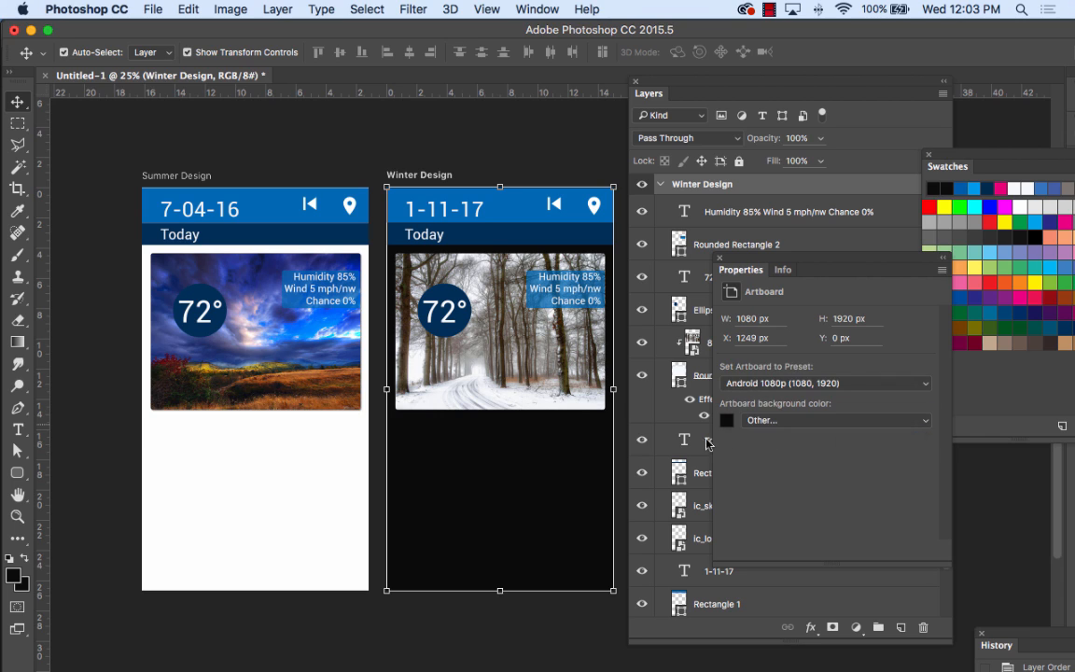
Set the Winter Design artboard's background color to the bright cyan-blue swatch, #00bff3
{"action": "left_click", "coordinate": [1059, 267]}
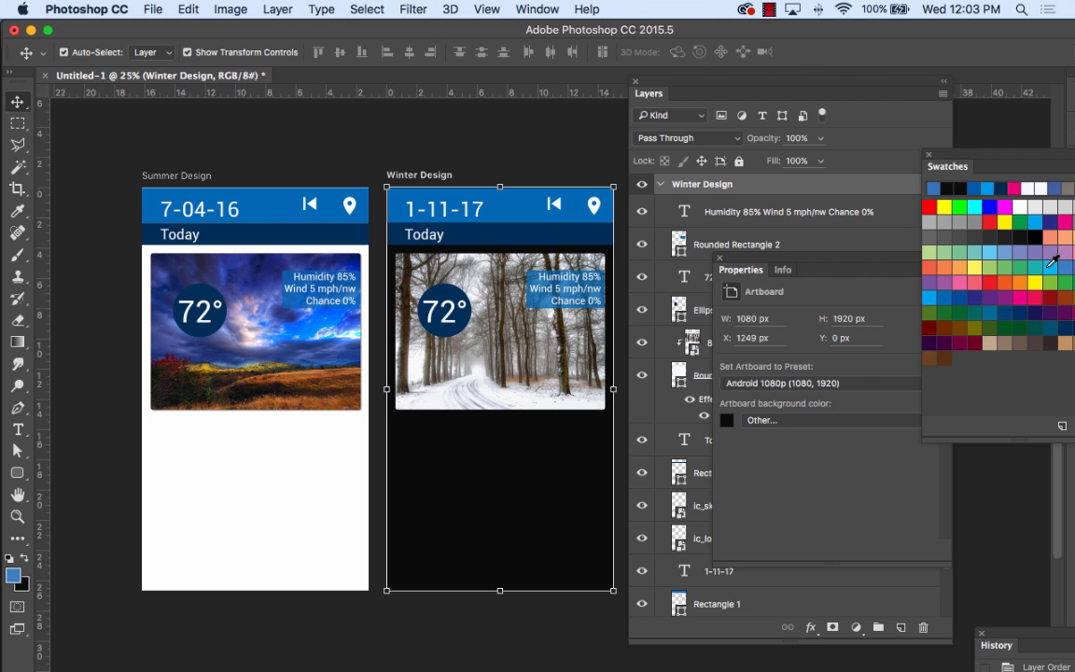
{"action": "left_click", "coordinate": [727, 420]}
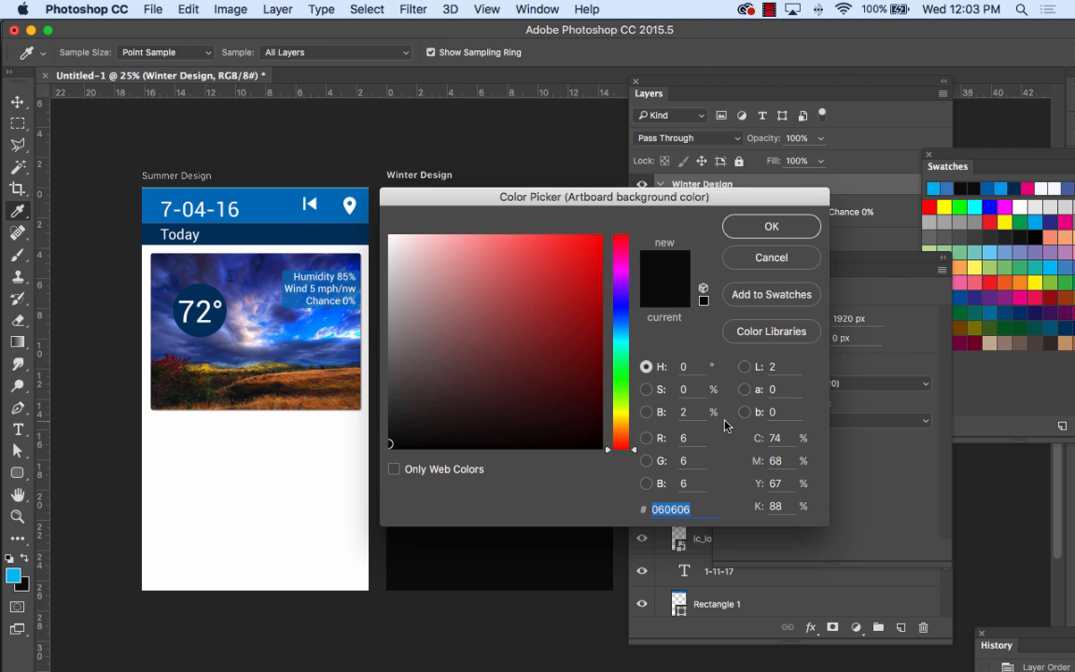
{"action": "left_click", "coordinate": [1056, 268]}
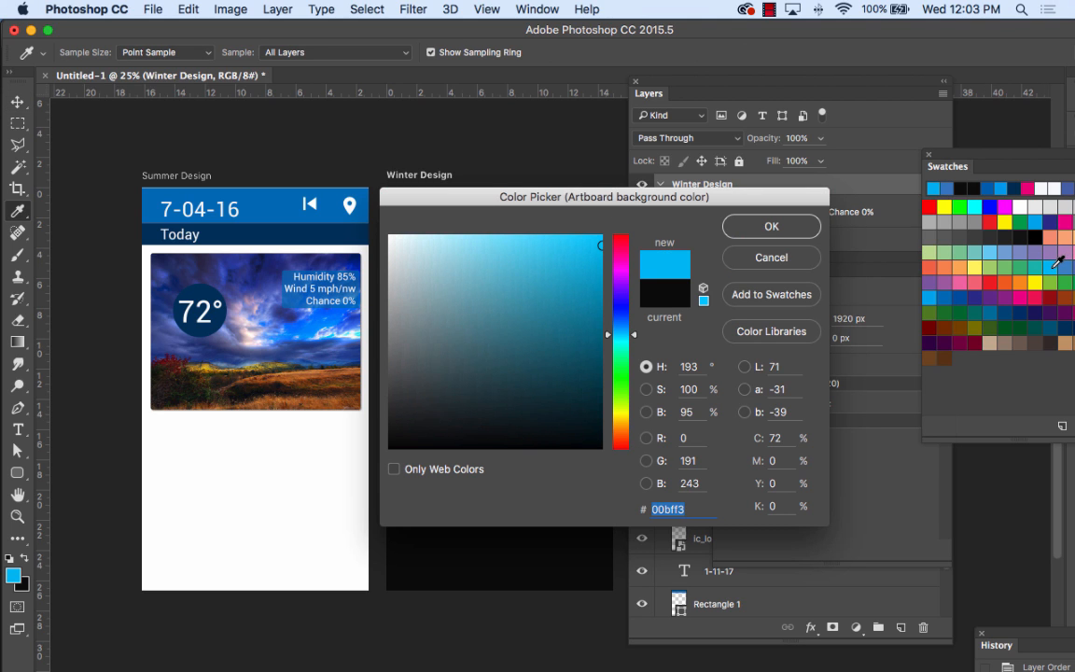
{"action": "left_click", "coordinate": [798, 228]}
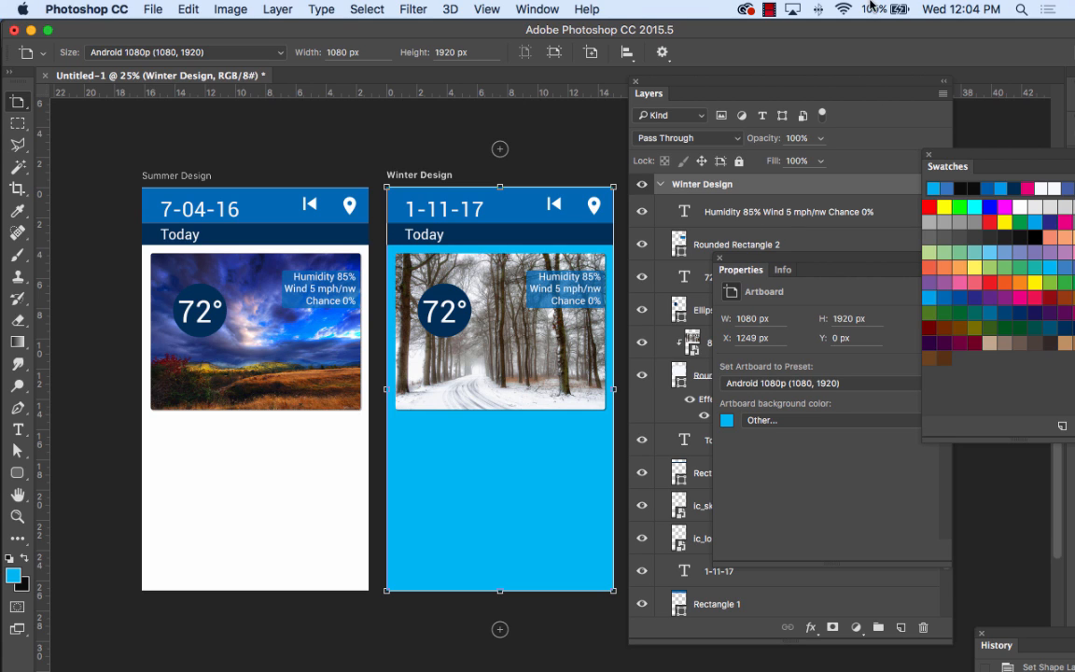
{"action": "left_click", "coordinate": [768, 10]}
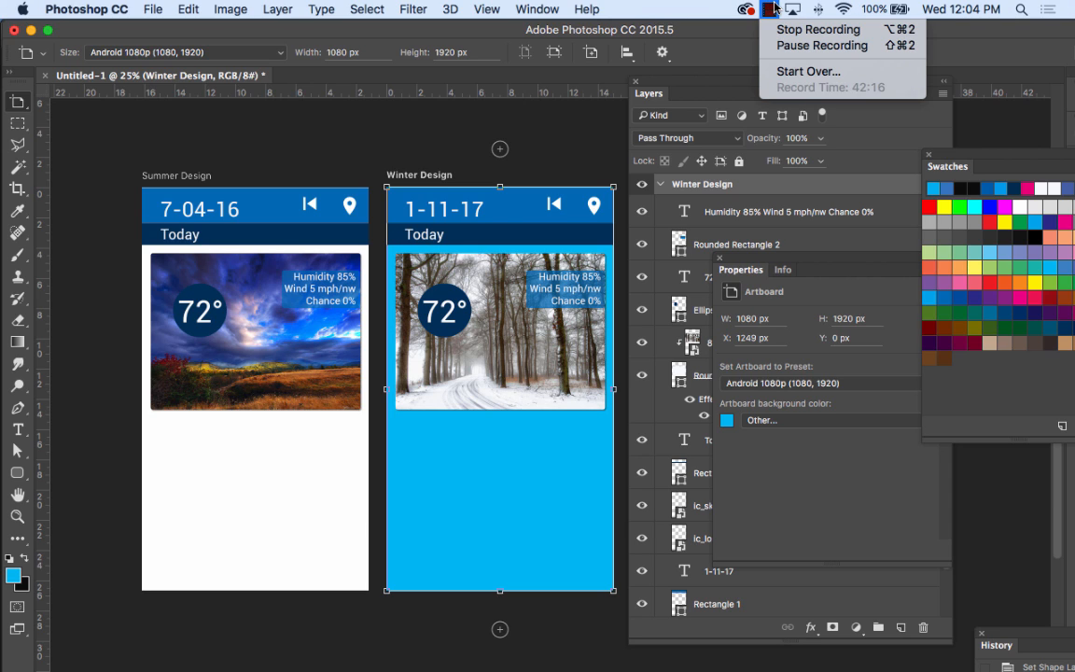